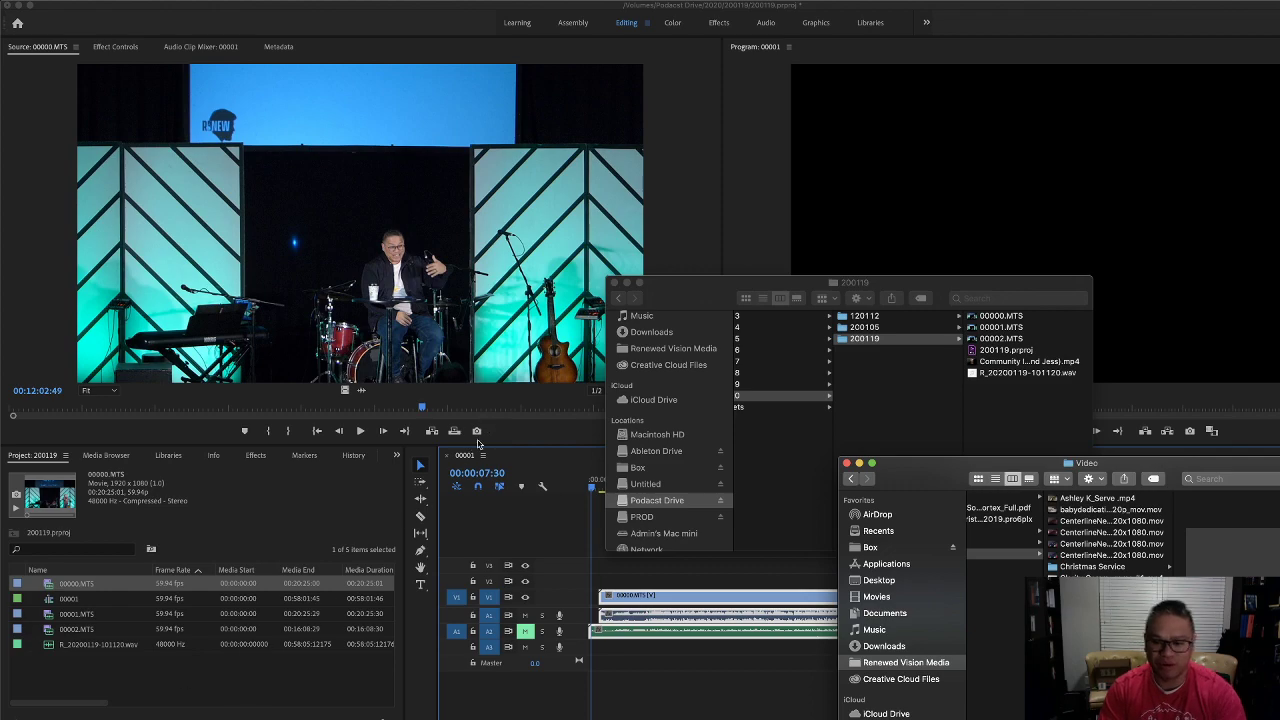
Synchronize the 00000.MTS clip with the R_20200119-101120.wav clip in the timeline, using audio as the synchronize point.
{"action": "left_click", "coordinate": [45, 588]}
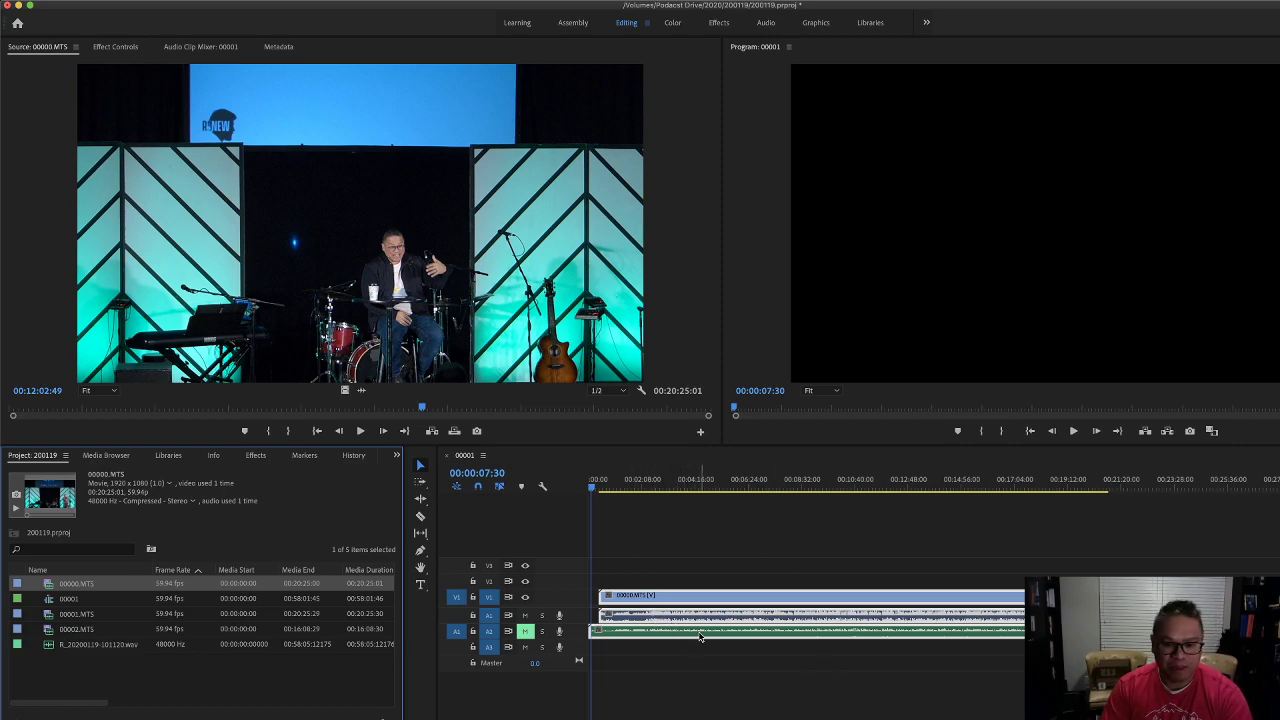
{"action": "left_click", "coordinate": [723, 663]}
{"action": "left_click", "coordinate": [729, 631]}
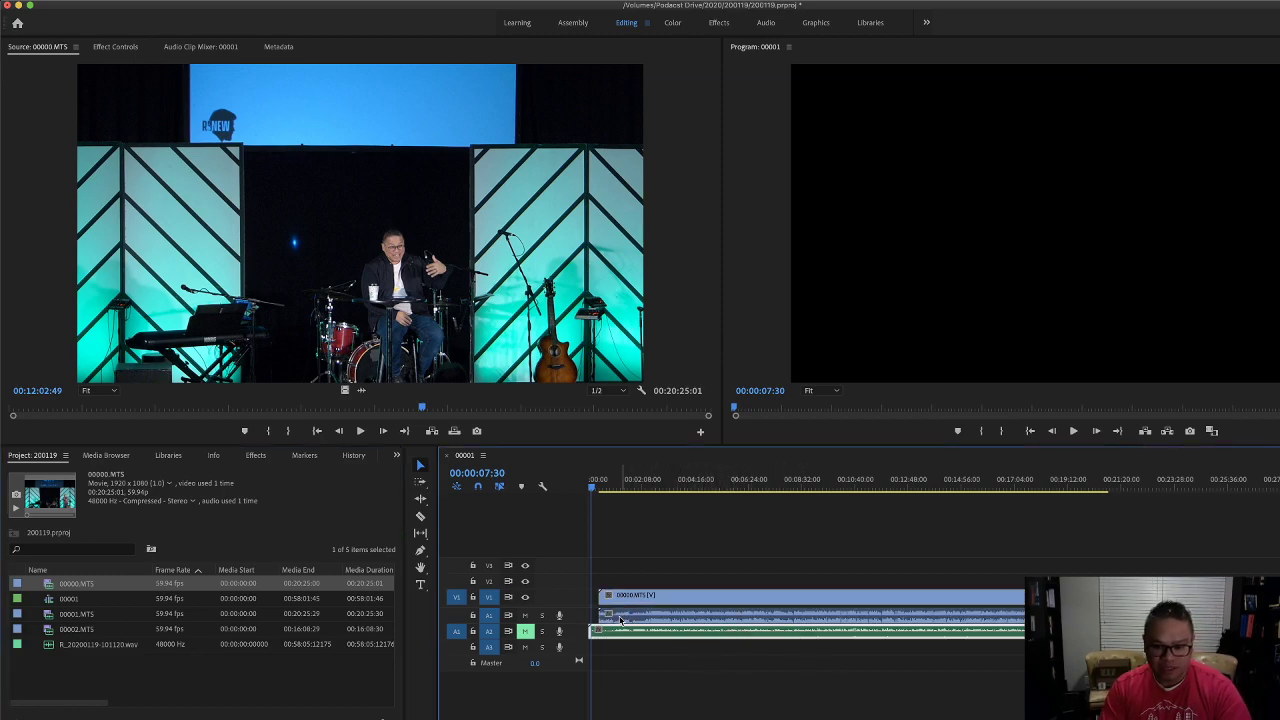
{"action": "left_click", "coordinate": [88, 645]}
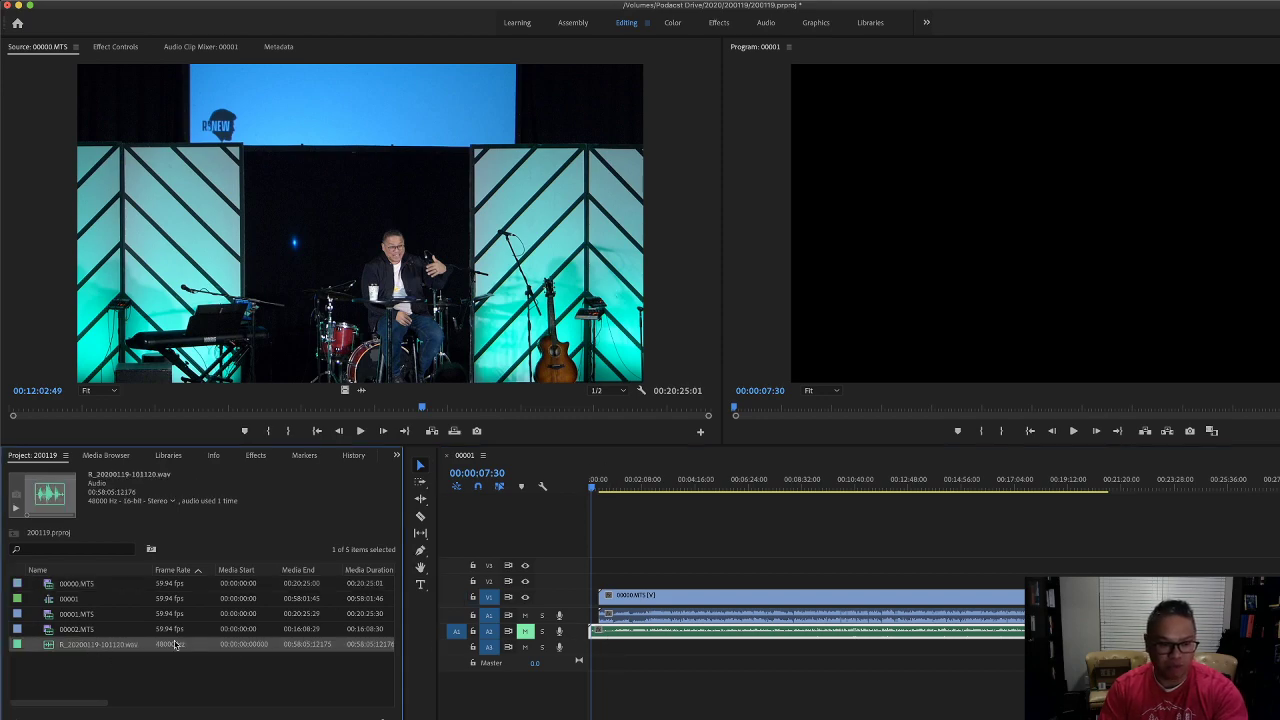
{"action": "left_click", "coordinate": [735, 615], "text": "shift"}
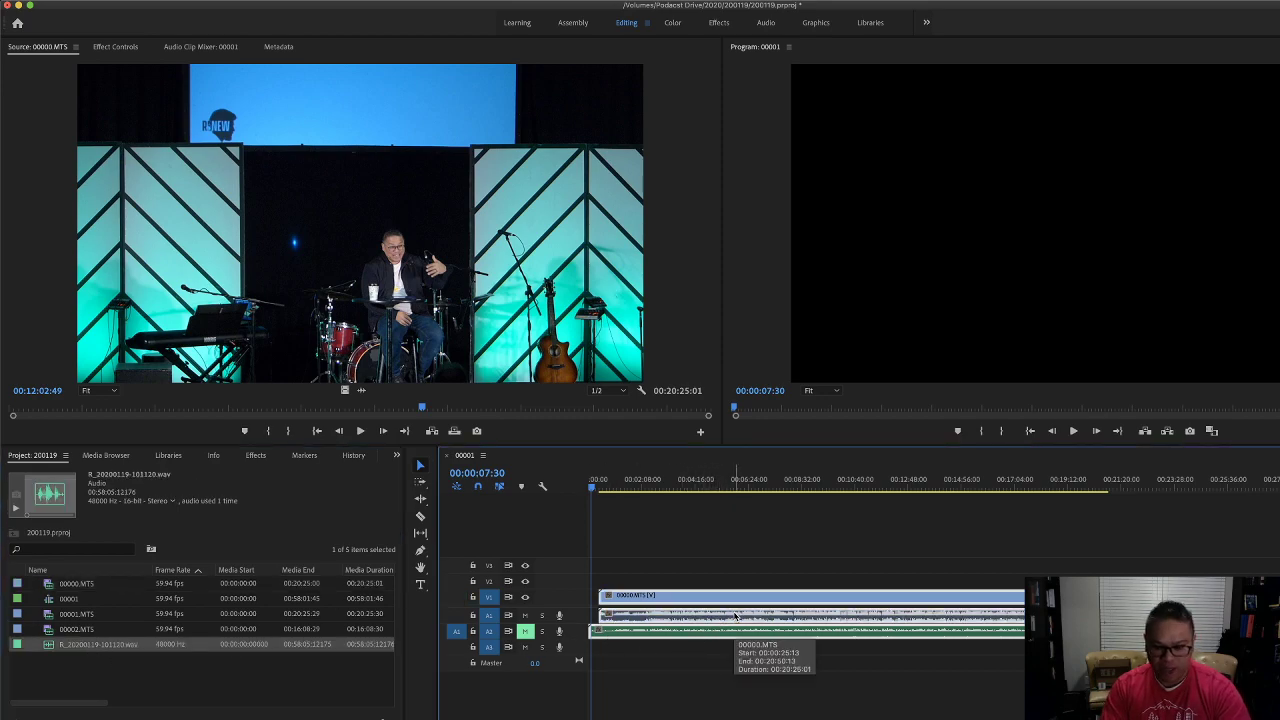
{"action": "right_click", "coordinate": [735, 615]}
{"action": "left_click", "coordinate": [770, 562]}
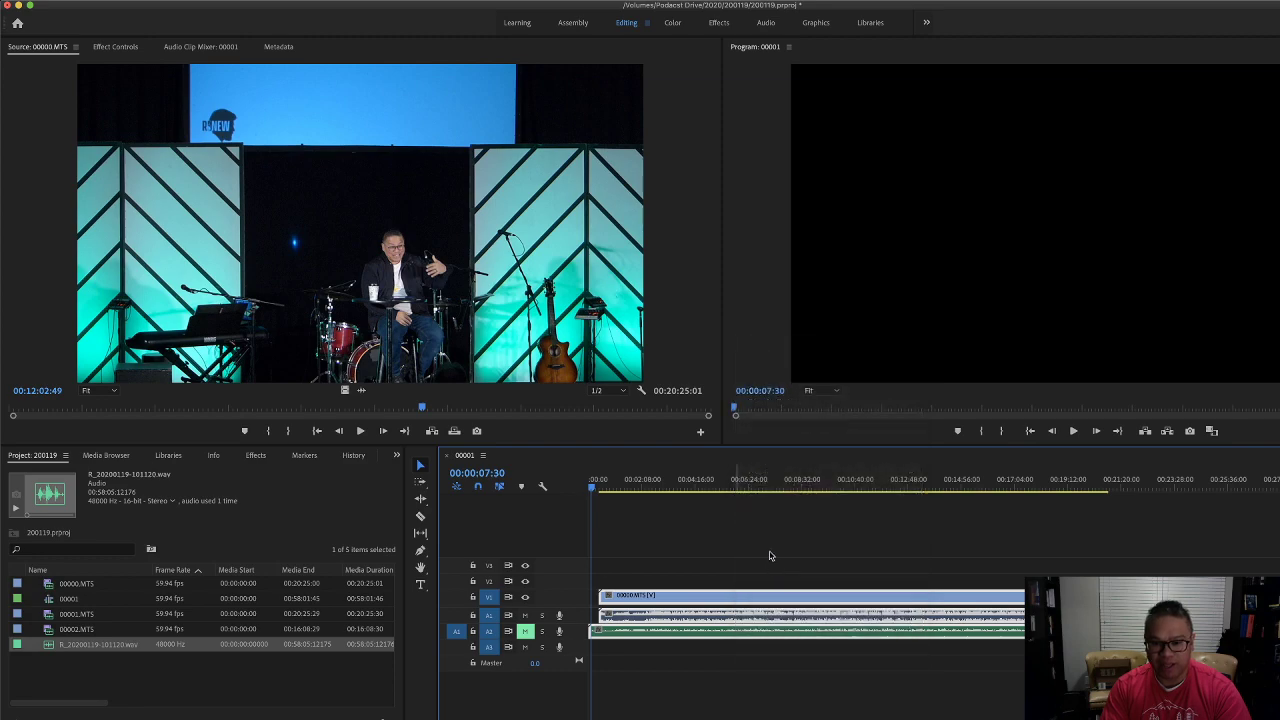
{"action": "left_click", "coordinate": [739, 440]}
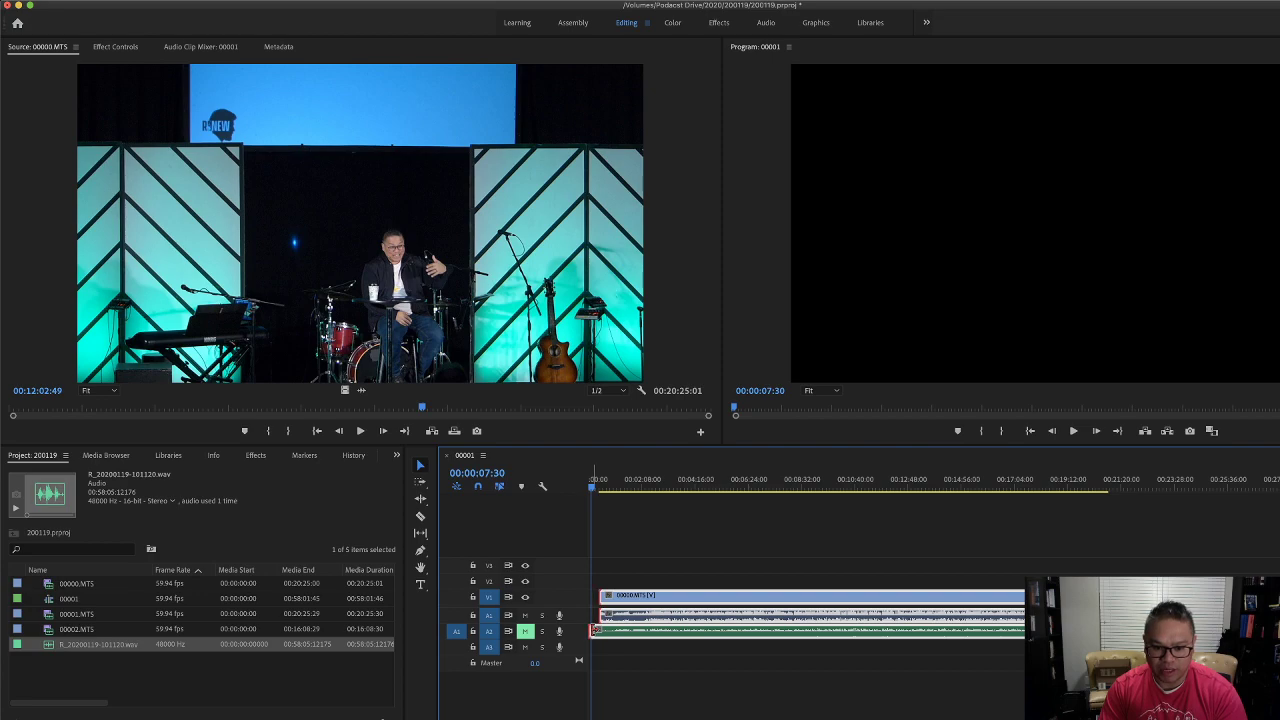
Trim the start of the WAV clip to line up with the start of the 00000.MTS clip.
{"action": "left_click", "coordinate": [623, 657]}
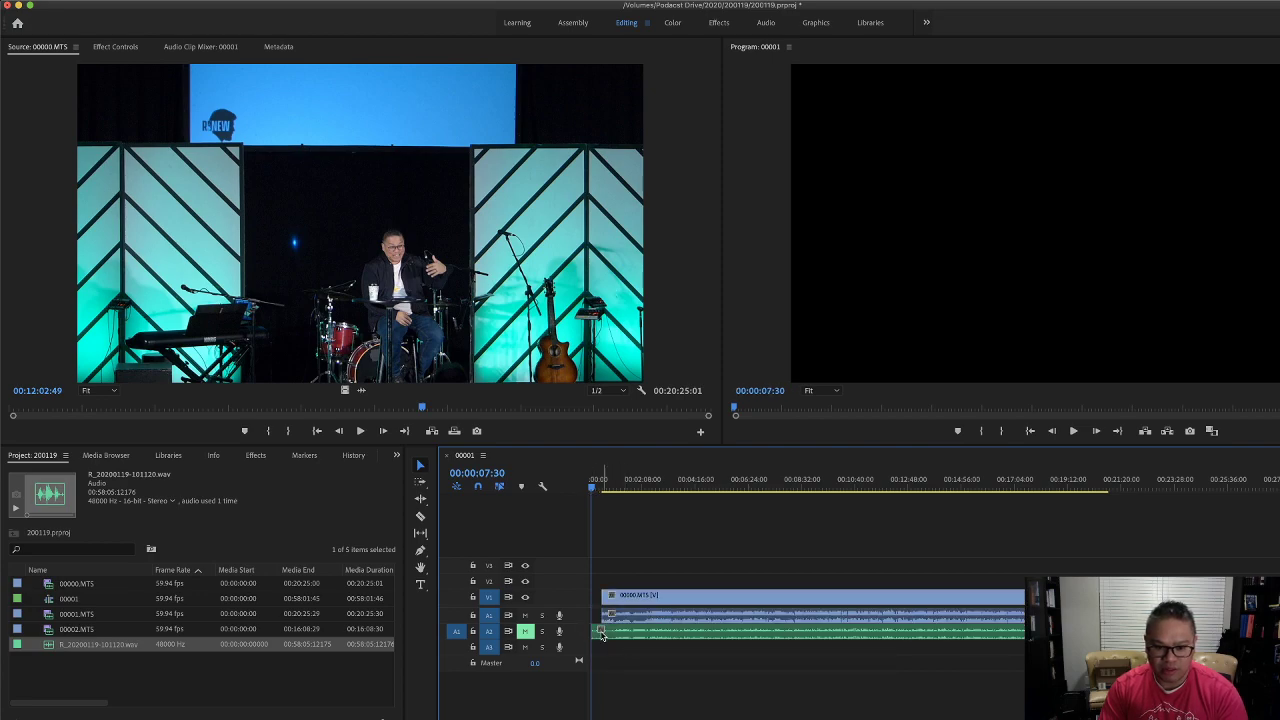
{"action": "left_click_drag", "start_coordinate": [600, 631], "coordinate": [608, 632]}
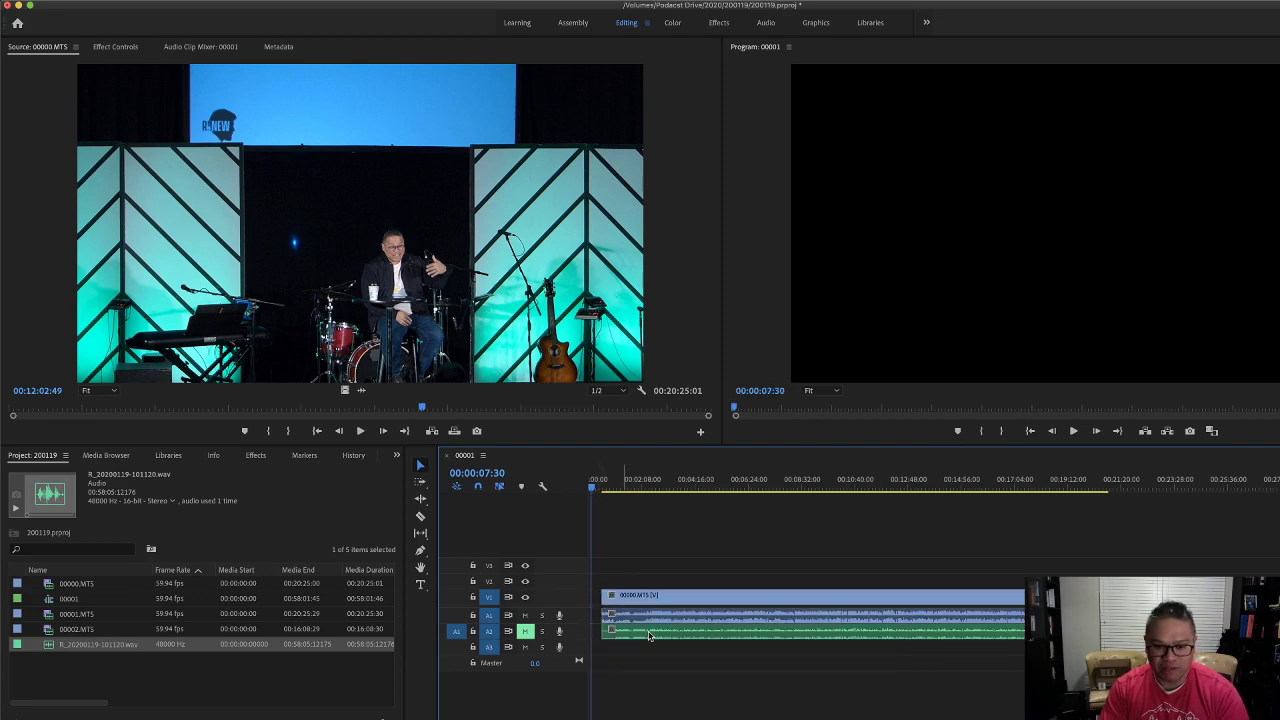
Split the WAV clip at the end of the 00000.MTS clip, at 00:20:50:14.
{"action": "left_click_drag", "start_coordinate": [1094, 482], "coordinate": [1107, 489]}
{"action": "key", "text": "equal"}
{"action": "key", "text": "equal"}
{"action": "key", "text": "equal"}
{"action": "key", "text": "equal"}
{"action": "key", "text": "equal"}
{"action": "key", "text": "equal"}
{"action": "key", "text": "equal"}
{"action": "key", "text": "equal"}
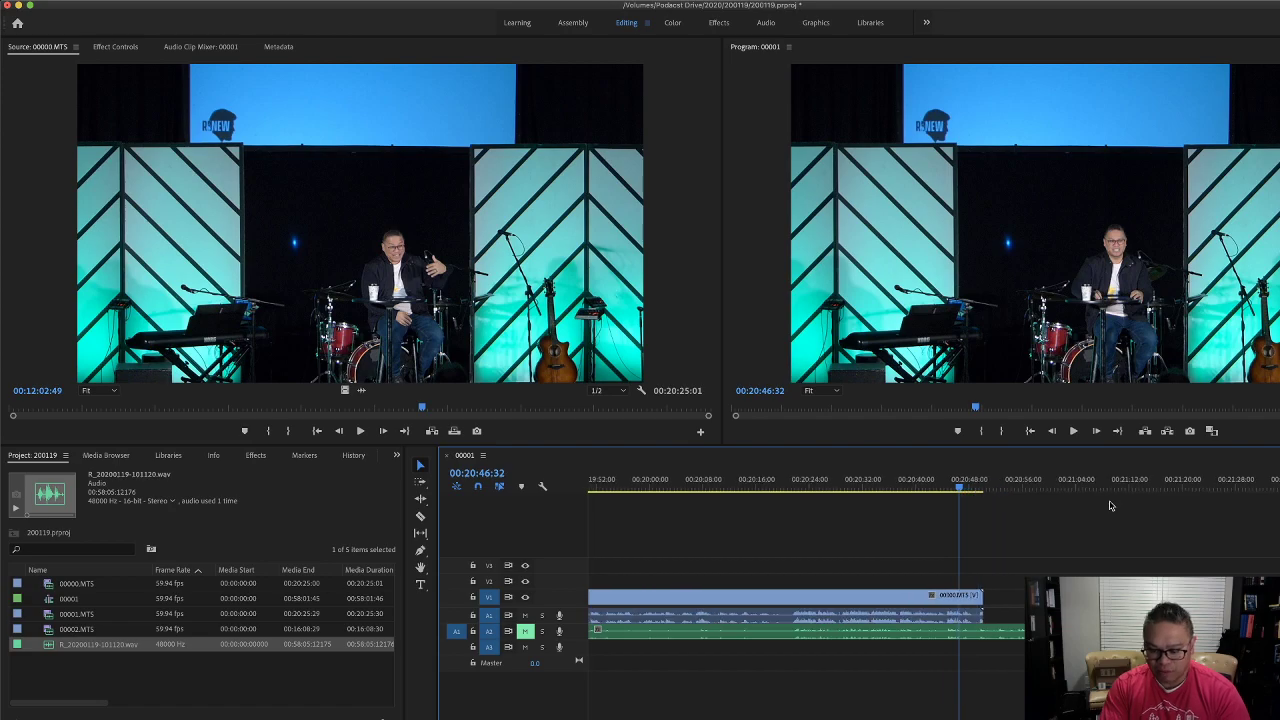
{"action": "scroll", "coordinate": [1127, 532], "scroll_direction": "right", "scroll_amount": 10}
{"action": "scroll", "coordinate": [1125, 530], "scroll_direction": "left", "scroll_amount": 5}
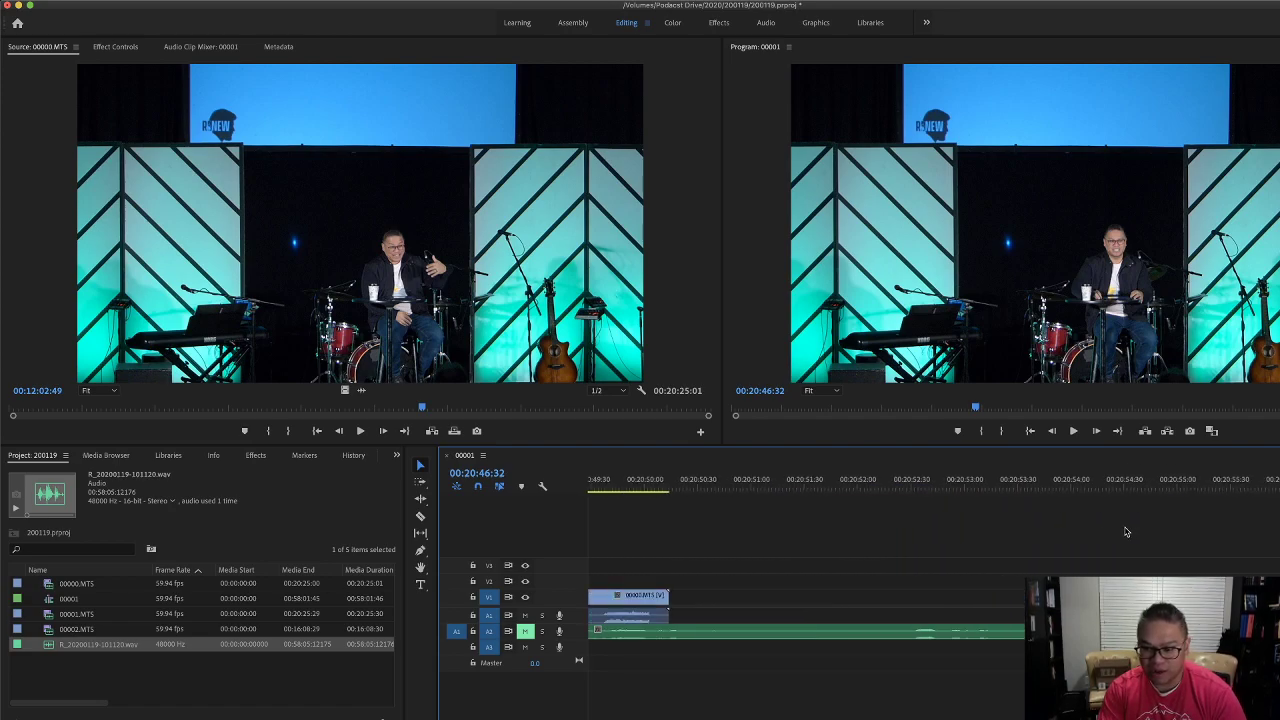
{"action": "left_click_drag", "start_coordinate": [754, 490], "coordinate": [766, 487]}
{"action": "key", "text": "c"}
{"action": "left_click", "coordinate": [766, 628]}
{"action": "key", "text": "v"}
Move the remaining WAV segment about 5 minutes later in the timeline, leaving a gap after the 00000.MTS clip.
{"action": "left_click", "coordinate": [795, 632]}
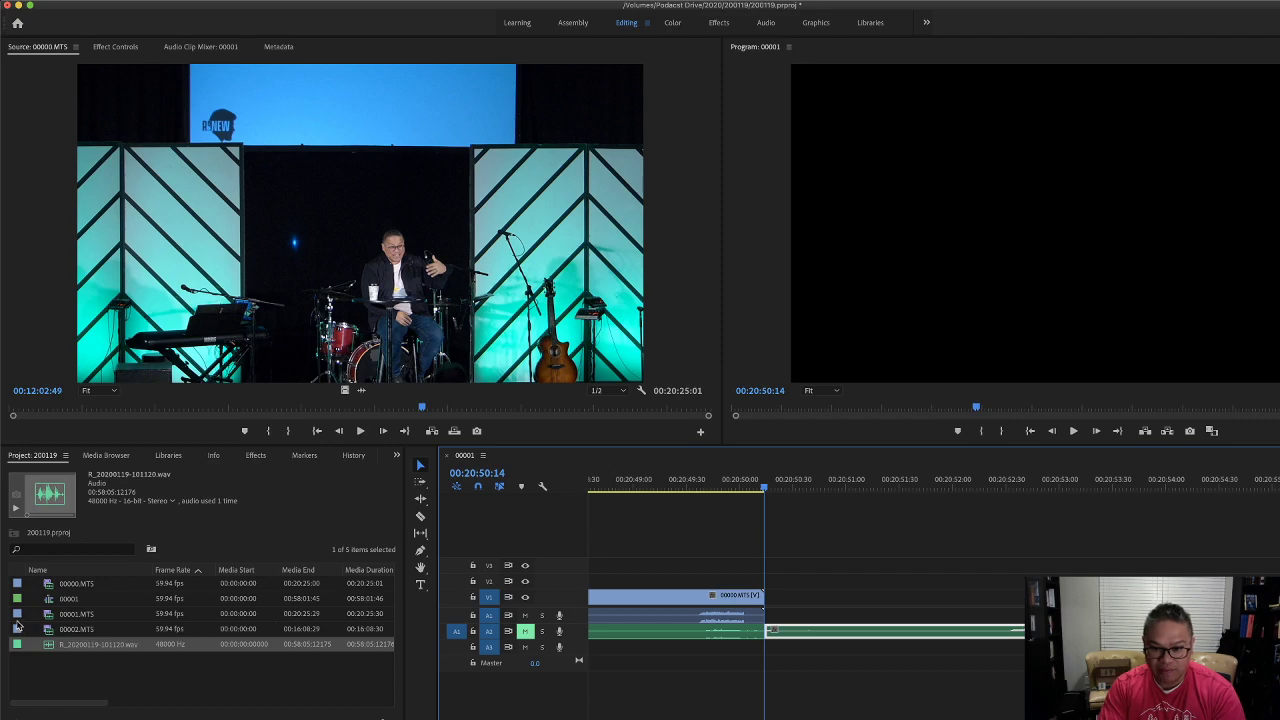
{"action": "key", "text": "minus"}
{"action": "key", "text": "minus"}
{"action": "key", "text": "minus"}
{"action": "key", "text": "minus"}
{"action": "key", "text": "minus"}
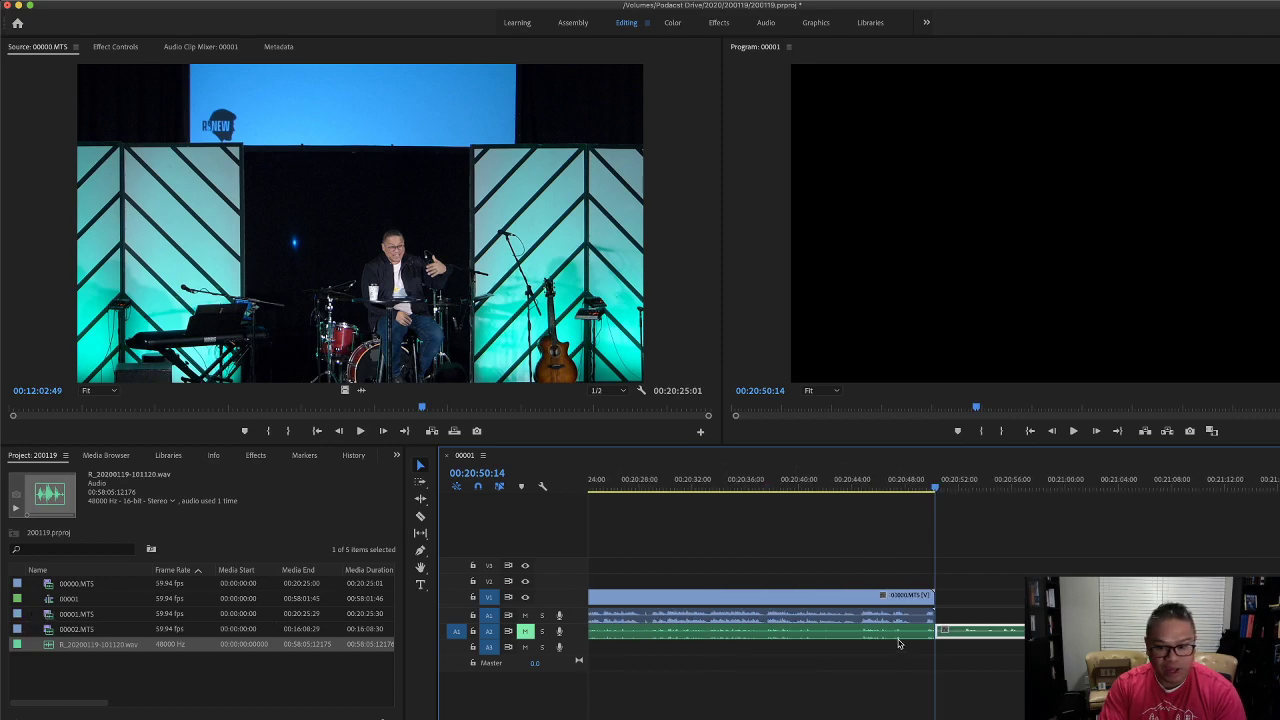
{"action": "scroll", "coordinate": [899, 644], "scroll_direction": "right", "scroll_amount": 8}
{"action": "scroll", "coordinate": [815, 649], "scroll_direction": "left", "scroll_amount": 8}
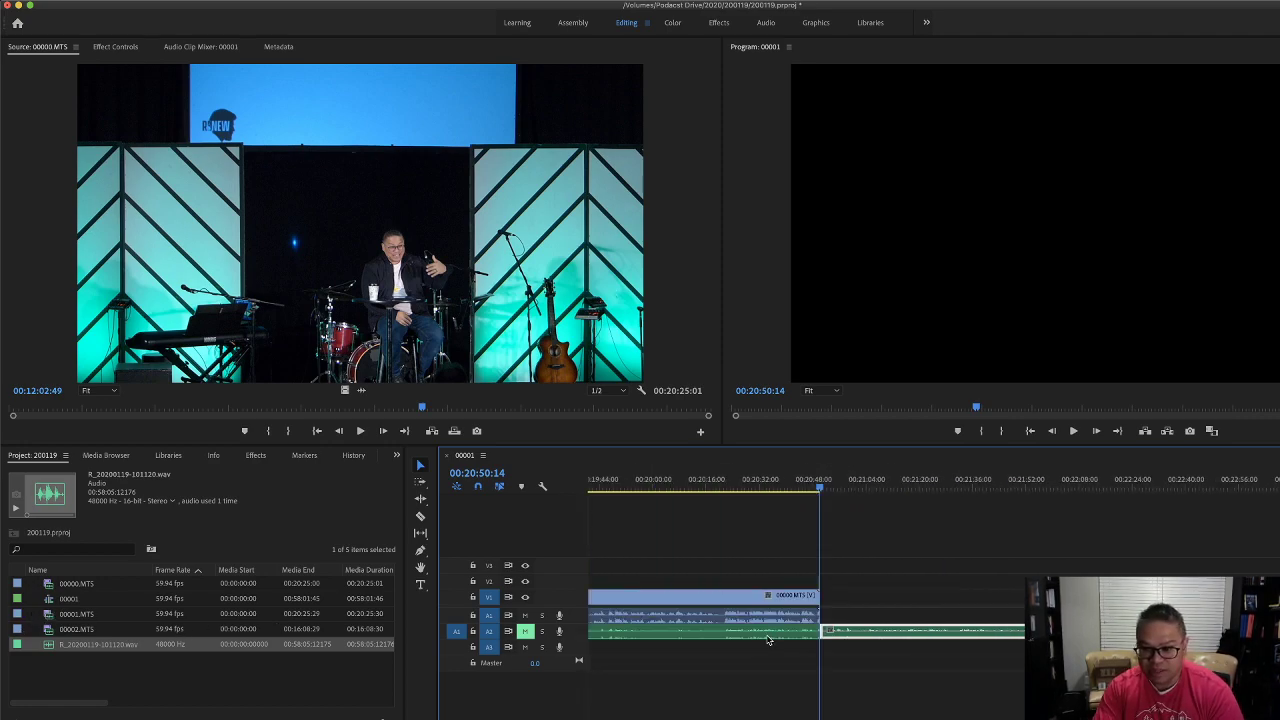
{"action": "key", "text": "backslash"}
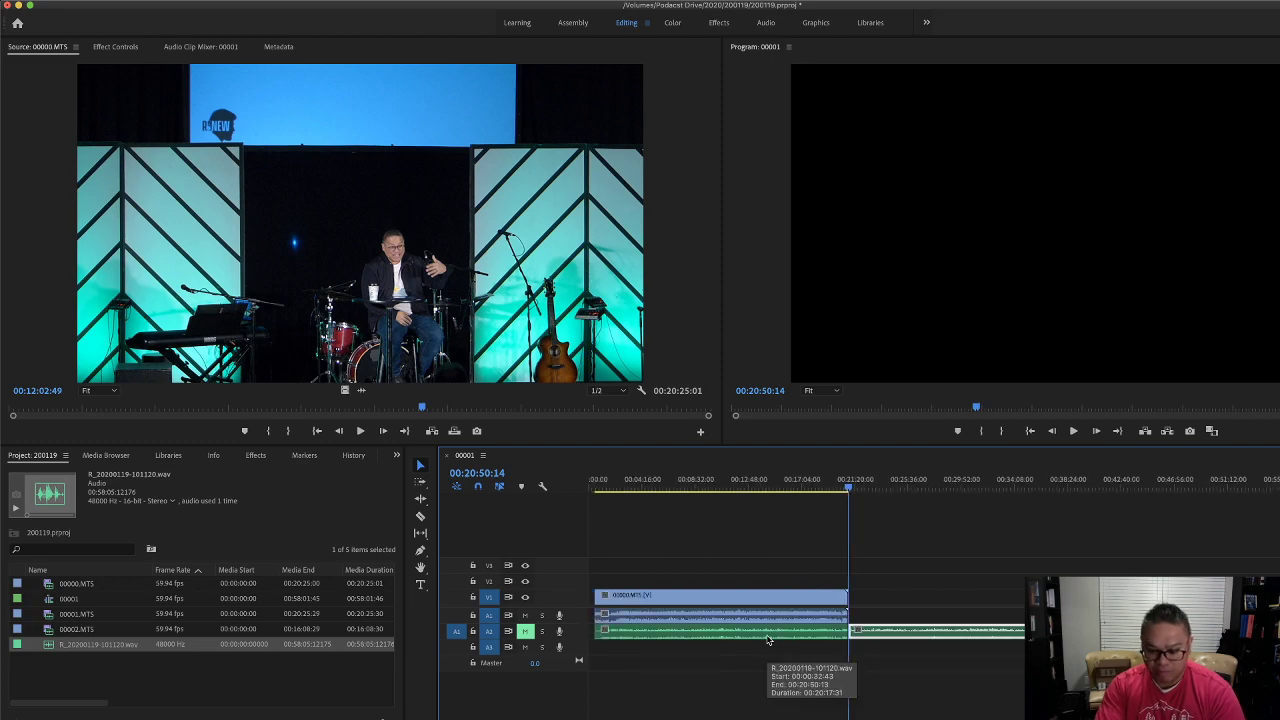
{"action": "left_click", "coordinate": [914, 630]}
{"action": "key", "text": "Delete"}
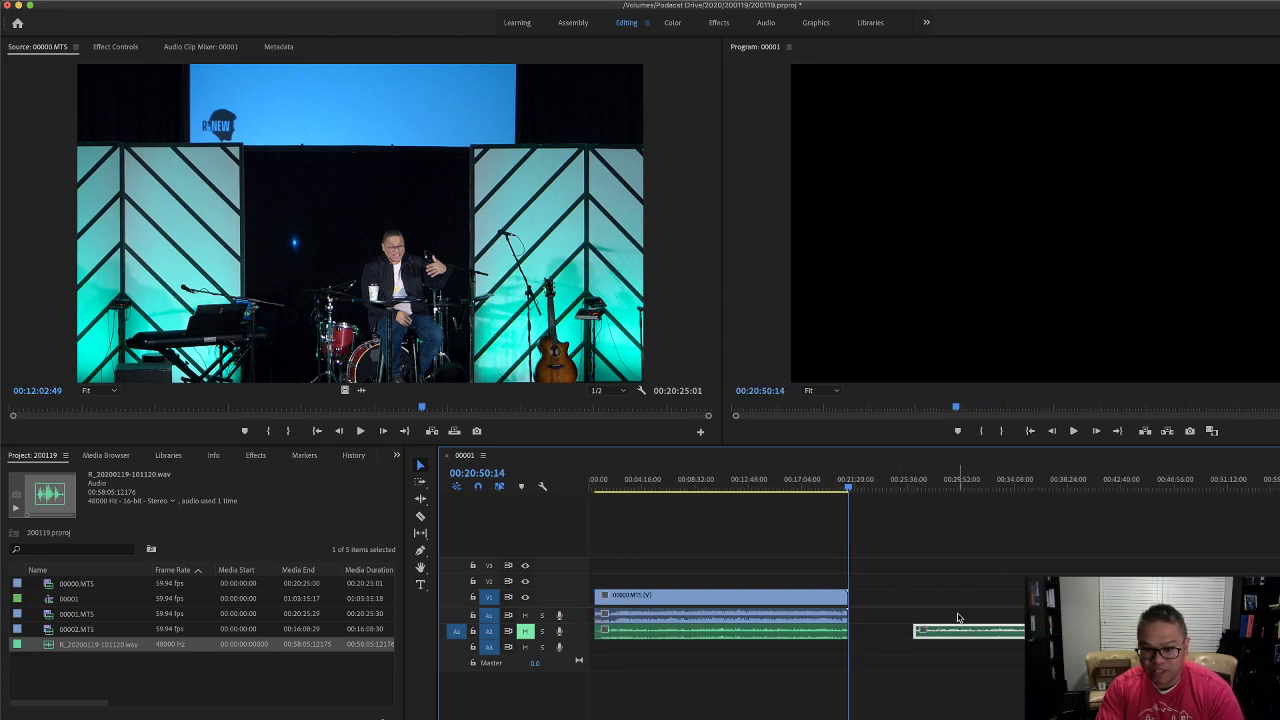
Place 00001.MTS in the timeline above the remaining WAV segment and synchronize the two by audio on track channel 1.
{"action": "left_click_drag", "start_coordinate": [65, 613], "coordinate": [891, 626]}
{"action": "left_click", "coordinate": [980, 631]}
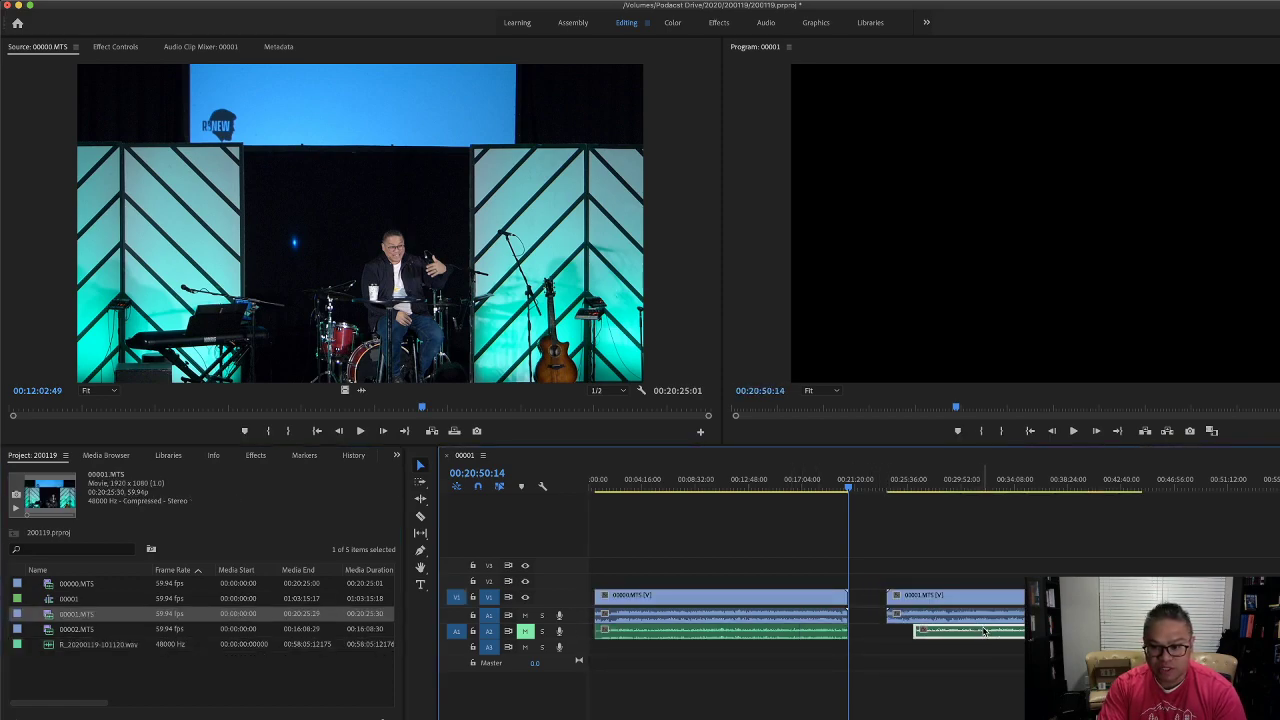
{"action": "left_click", "coordinate": [991, 620]}
{"action": "right_click", "coordinate": [992, 617]}
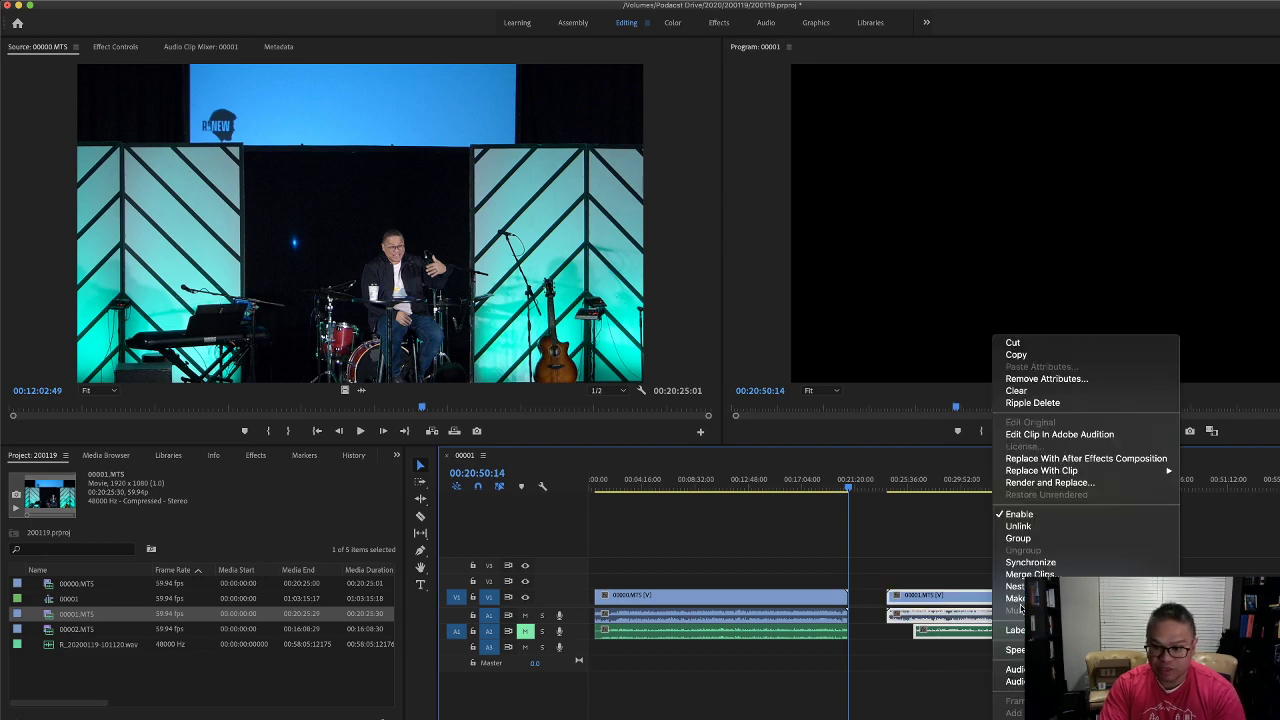
{"action": "left_click", "coordinate": [1040, 563]}
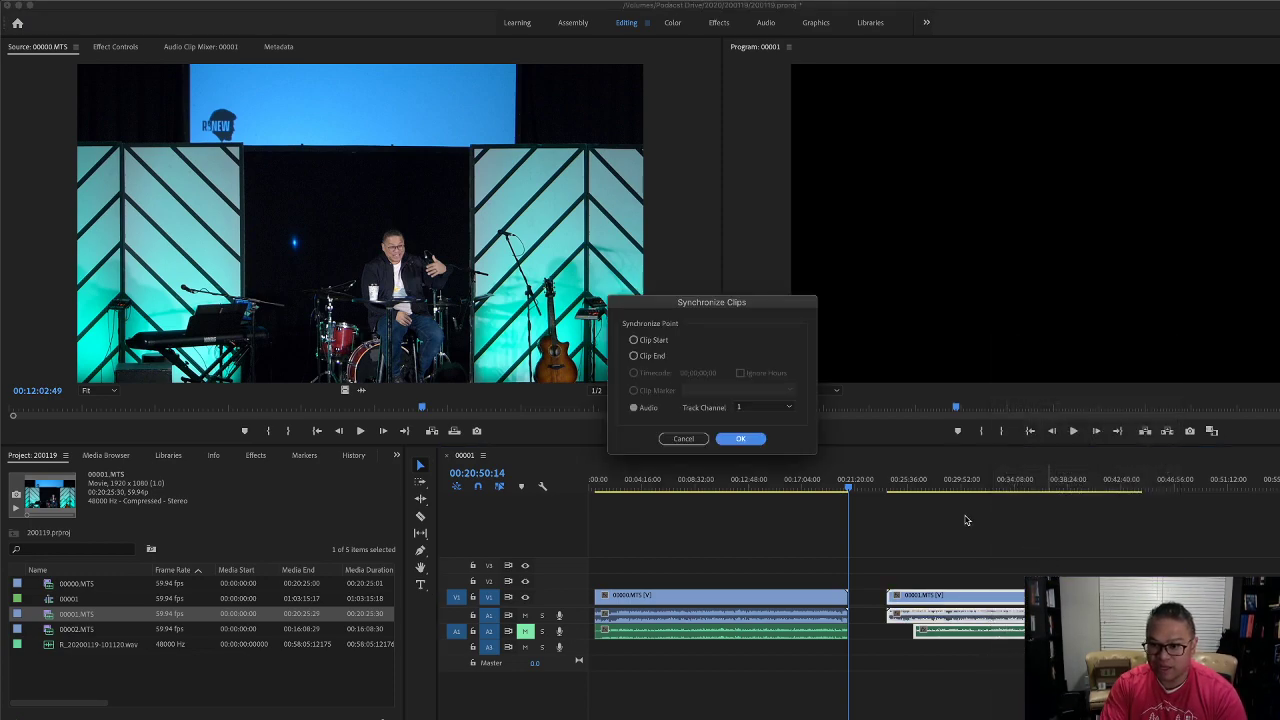
{"action": "left_click", "coordinate": [740, 440]}
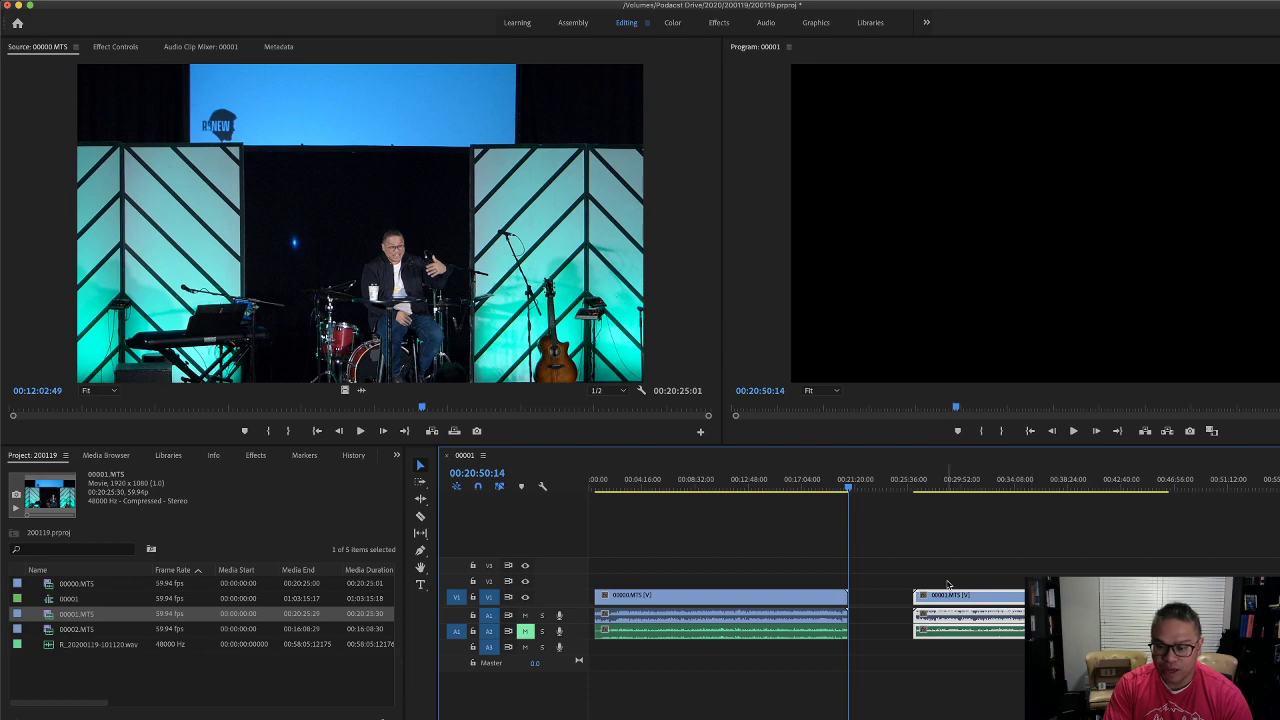
Ripple delete the gap between the 00000.MTS clip and the synchronized 00001.MTS clip.
{"action": "key", "text": "="}
{"action": "scroll", "coordinate": [1148, 564], "scroll_direction": "down", "scroll_amount": 5}
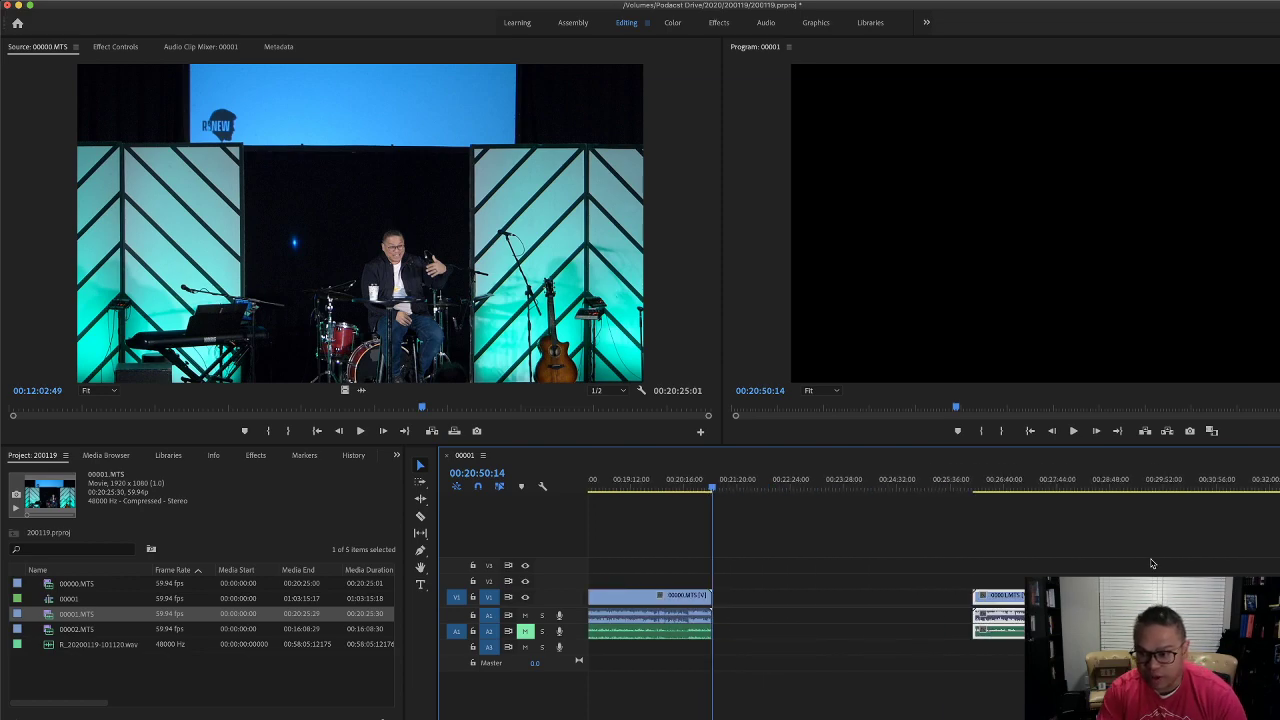
{"action": "key", "text": "="}
{"action": "scroll", "coordinate": [1151, 564], "scroll_direction": "down", "scroll_amount": 2}
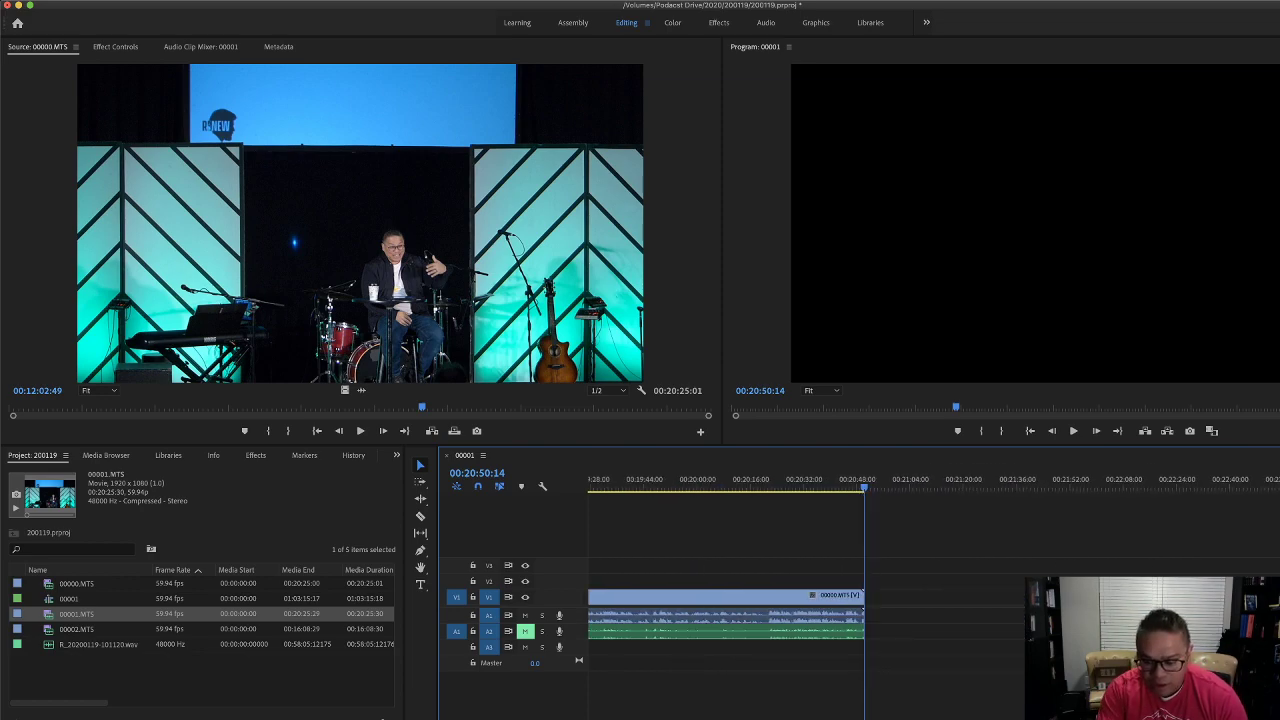
{"action": "left_click", "coordinate": [1020, 597]}
{"action": "key", "text": "-"}
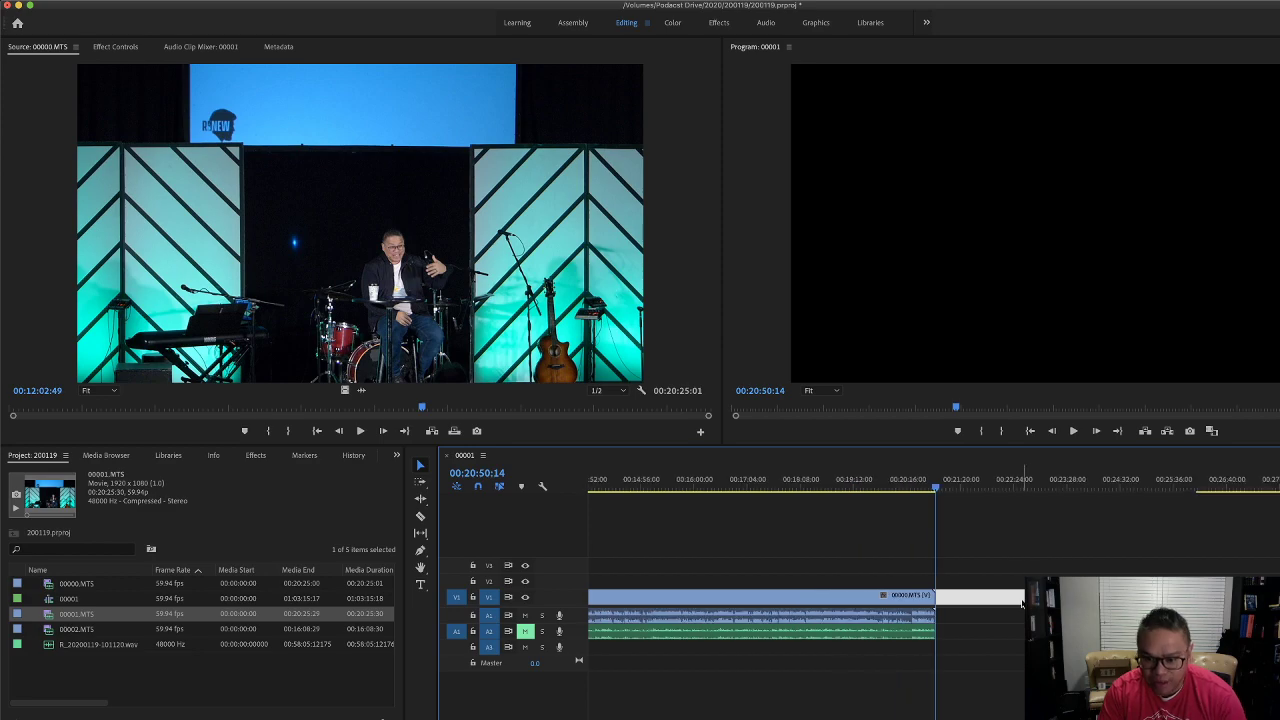
{"action": "key", "text": "Delete"}
Extend the end of the first WAV segment to meet the start of the second WAV segment at 00:20:50:25.
{"action": "key", "text": "="}
{"action": "key", "text": "="}
{"action": "key", "text": "="}
{"action": "key", "text": "="}
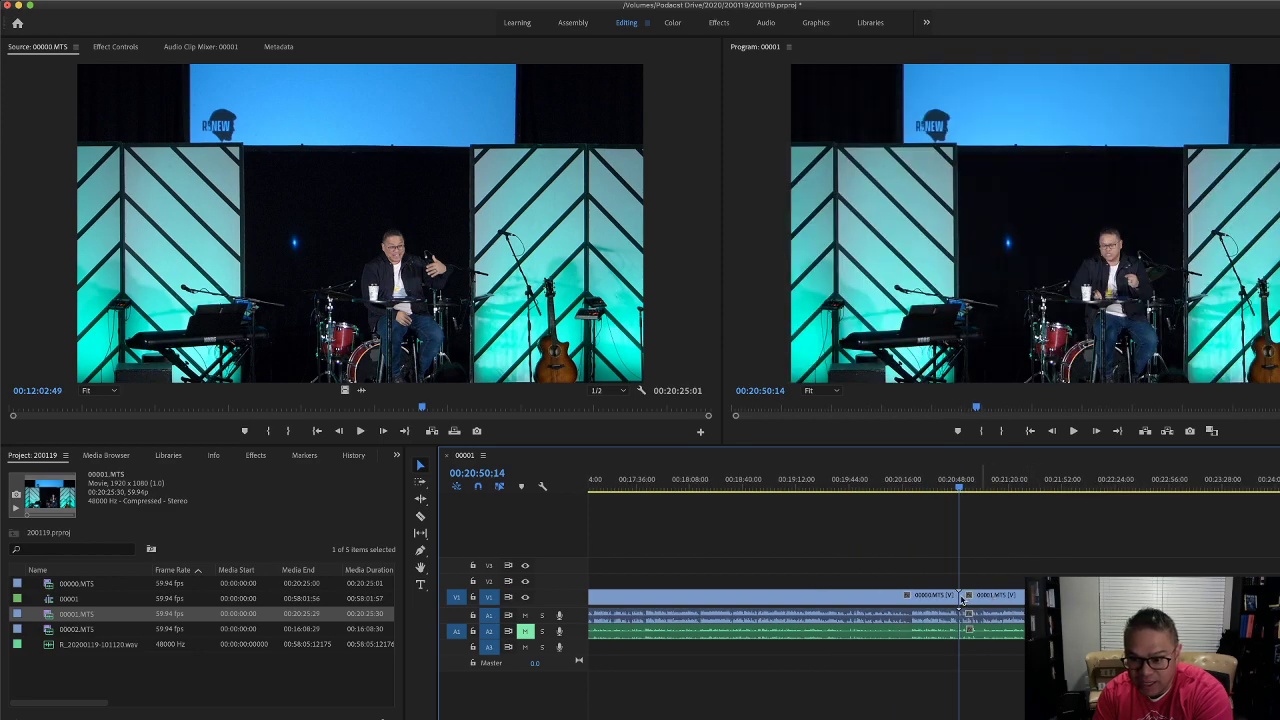
{"action": "key", "text": "="}
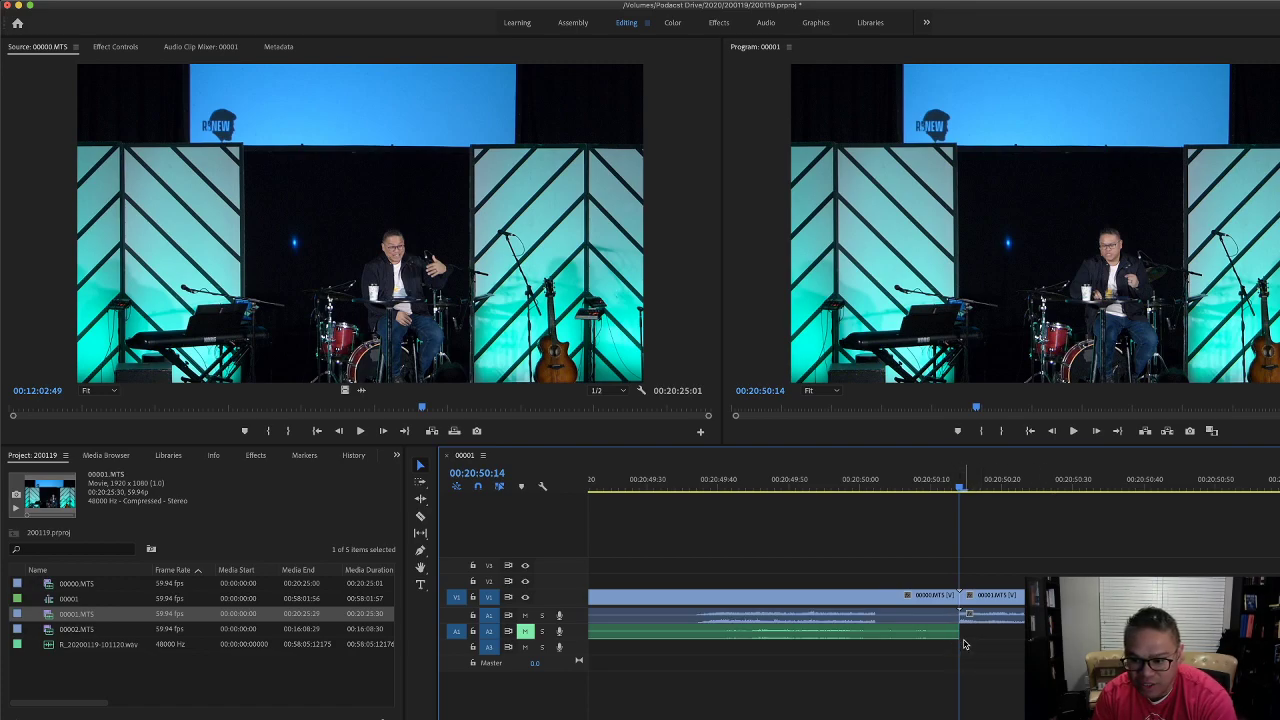
{"action": "left_click_drag", "start_coordinate": [953, 635], "coordinate": [1037, 634]}
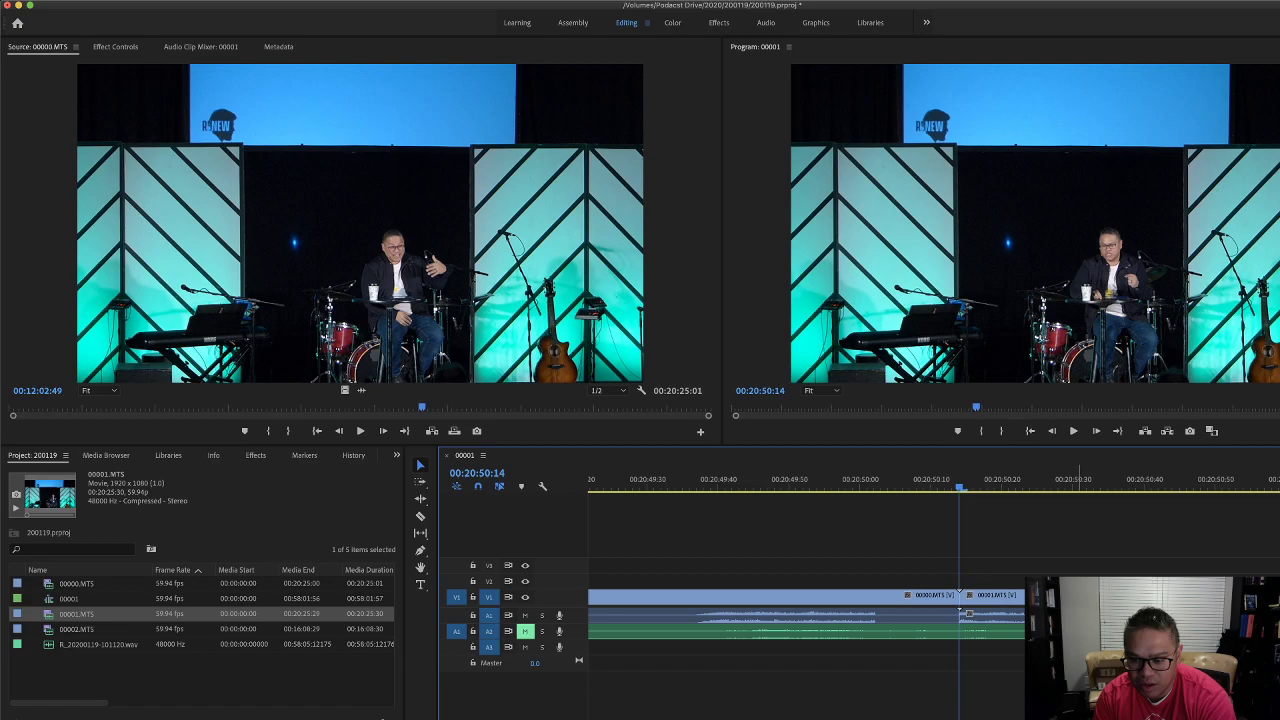
Play the sequence from just after the join while unmuting the WAV audio track and muting the camera audio track.
{"action": "left_click", "coordinate": [1080, 481]}
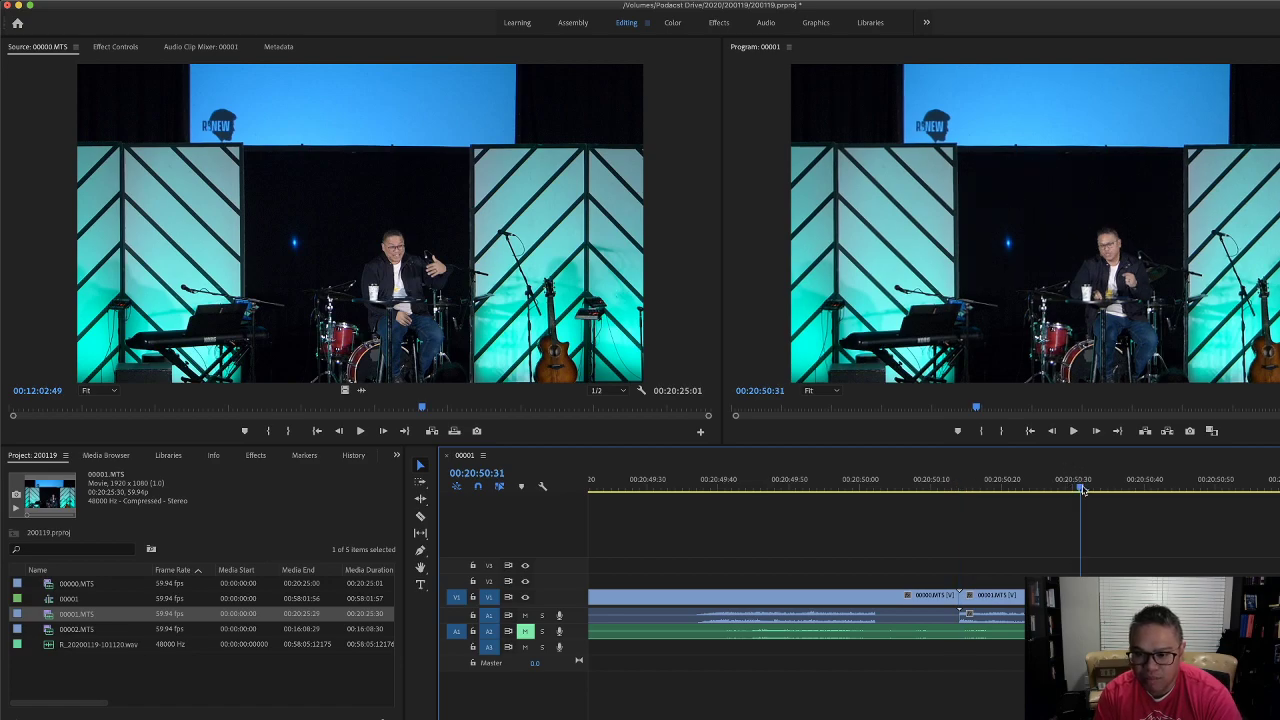
{"action": "left_click", "coordinate": [526, 632]}
{"action": "key", "text": "space"}
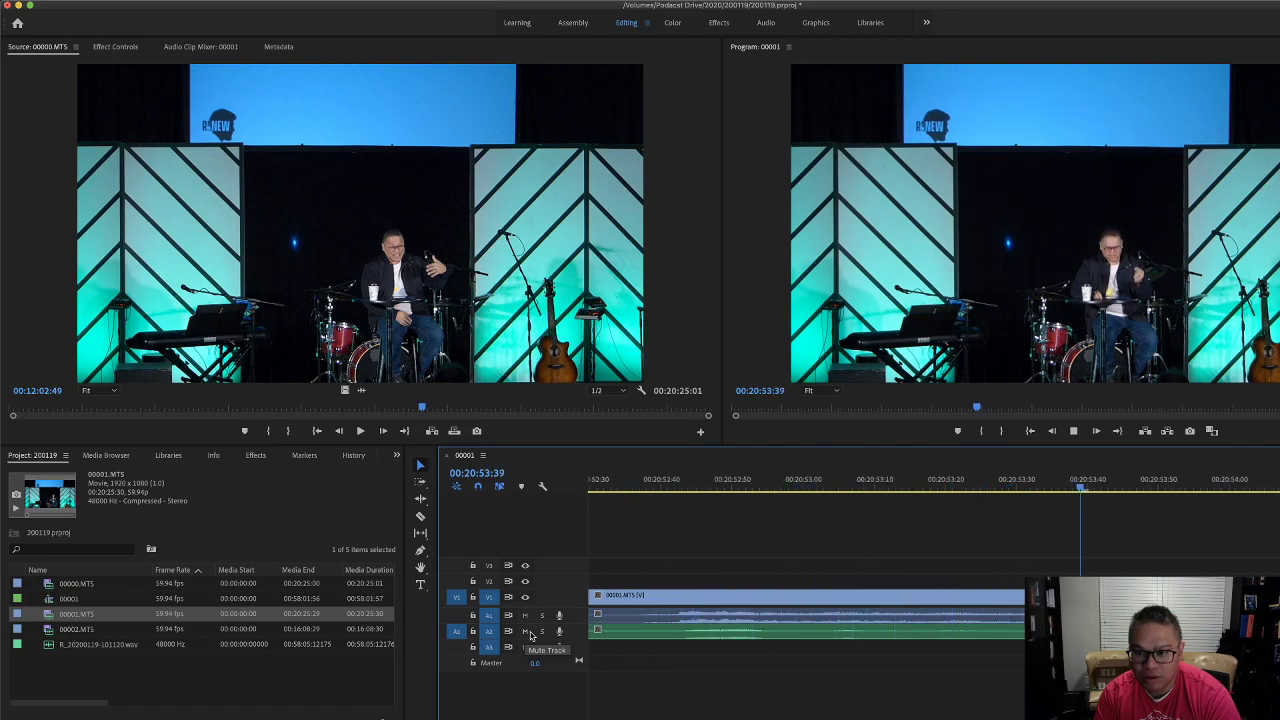
{"action": "left_click", "coordinate": [525, 616]}
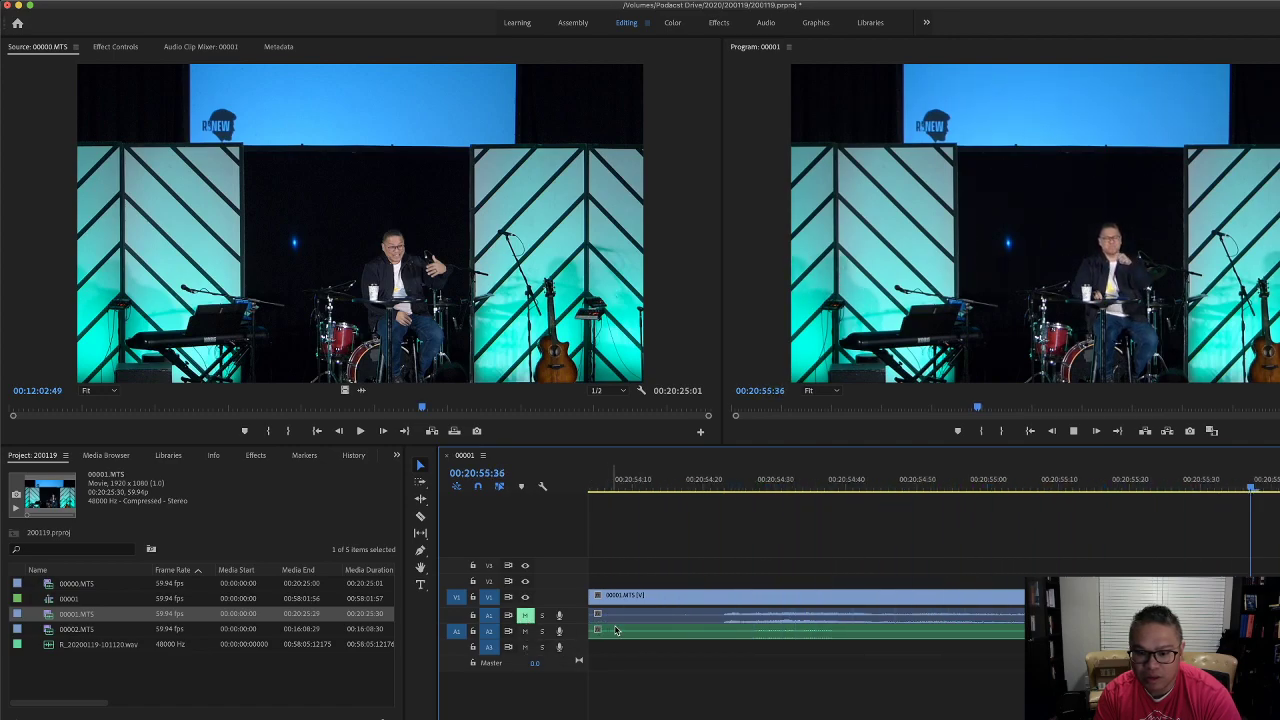
{"action": "key", "text": "space"}
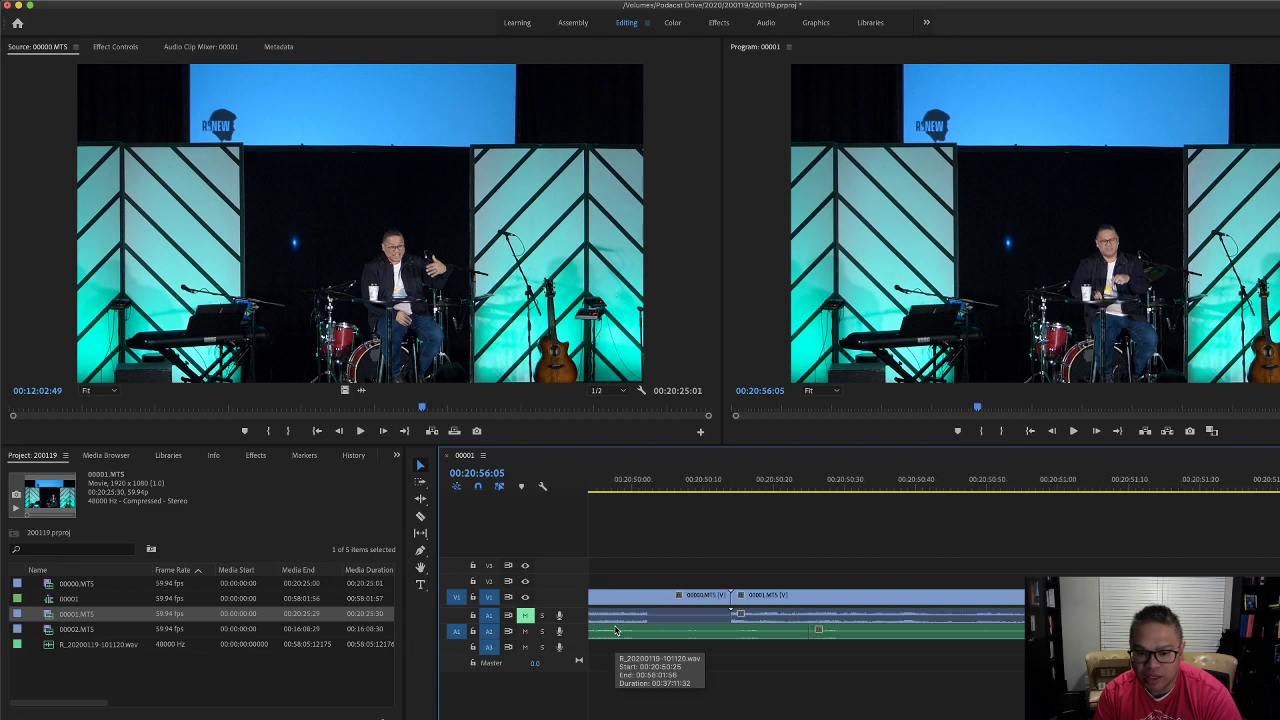
Play back from 00:20:49:20 across the join between 00000.MTS and 00001.MTS to check the WAV audio transition.
{"action": "left_click", "coordinate": [956, 482]}
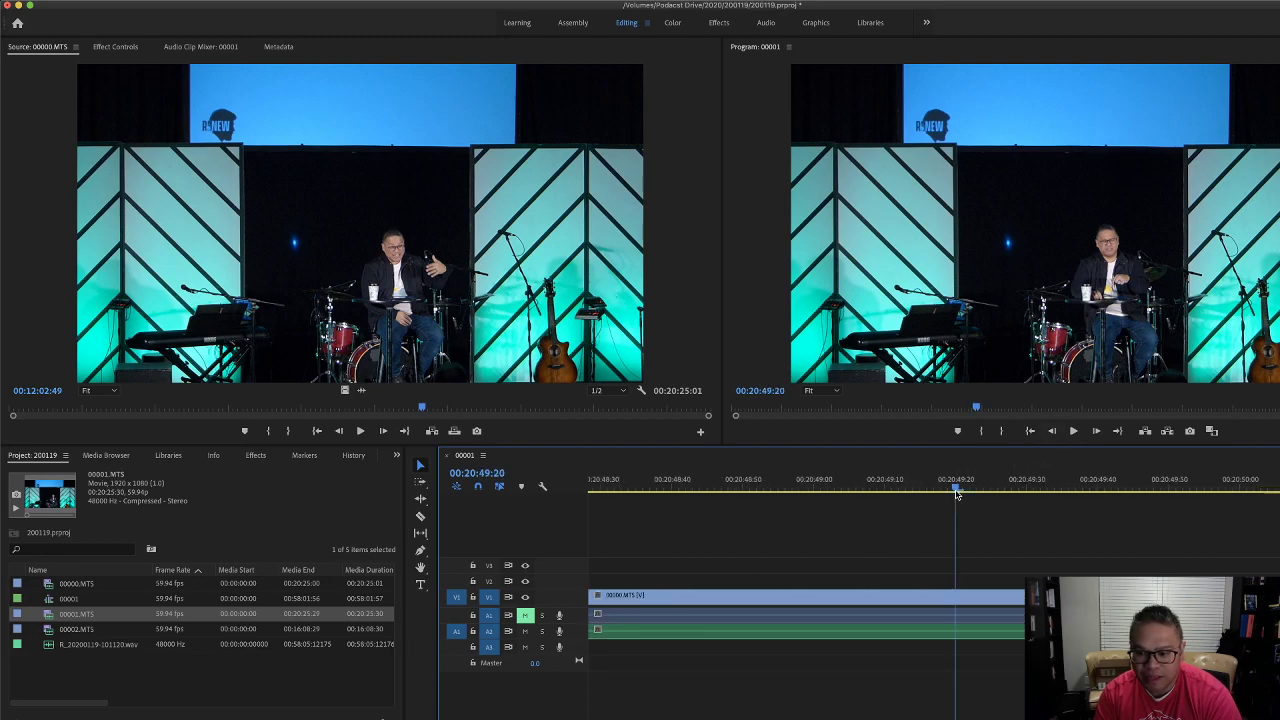
{"action": "key", "text": "space"}
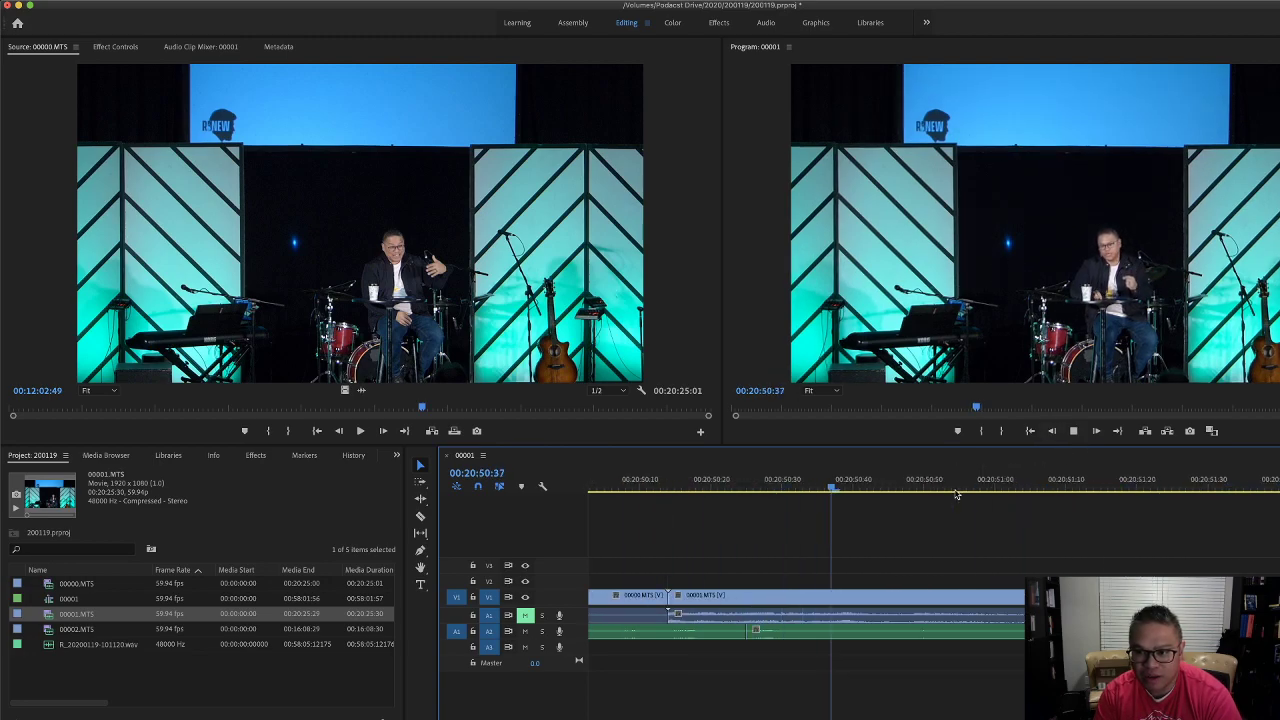
{"action": "key", "text": "space"}
{"action": "key", "text": "space"}
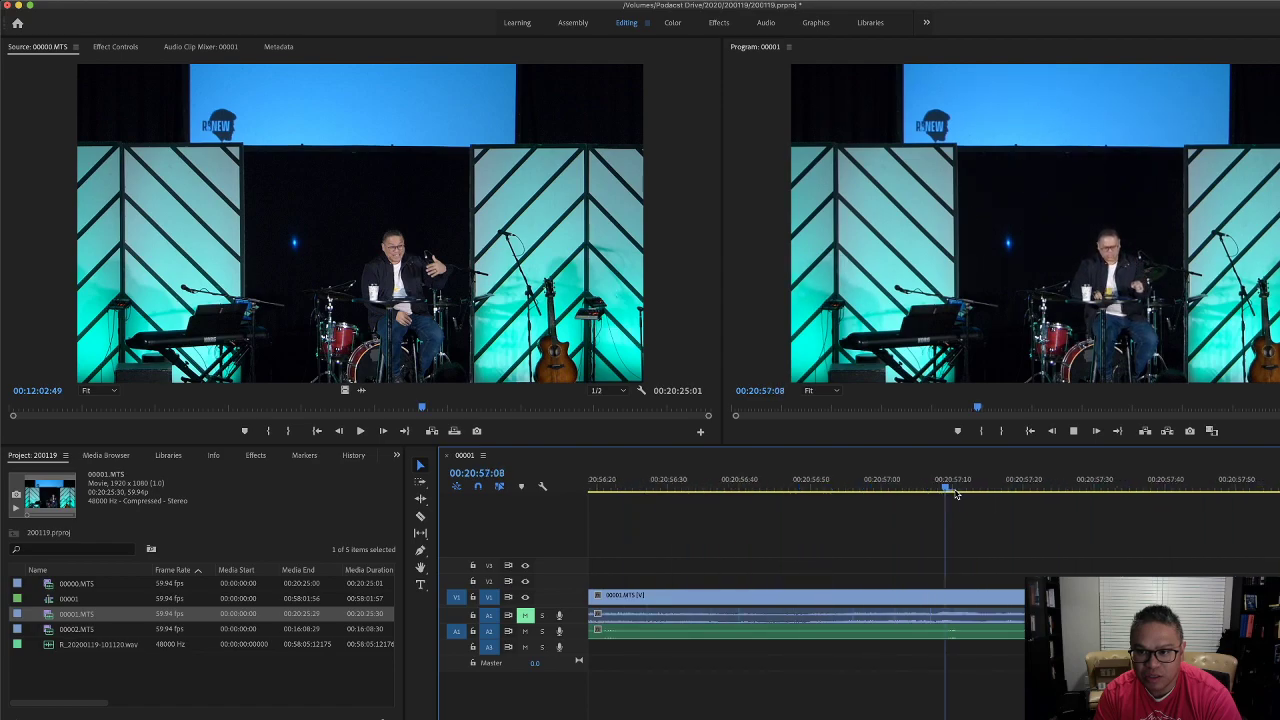
{"action": "key", "text": "space"}
{"action": "scroll", "coordinate": [930, 535], "scroll_direction": "up", "scroll_amount": 5}
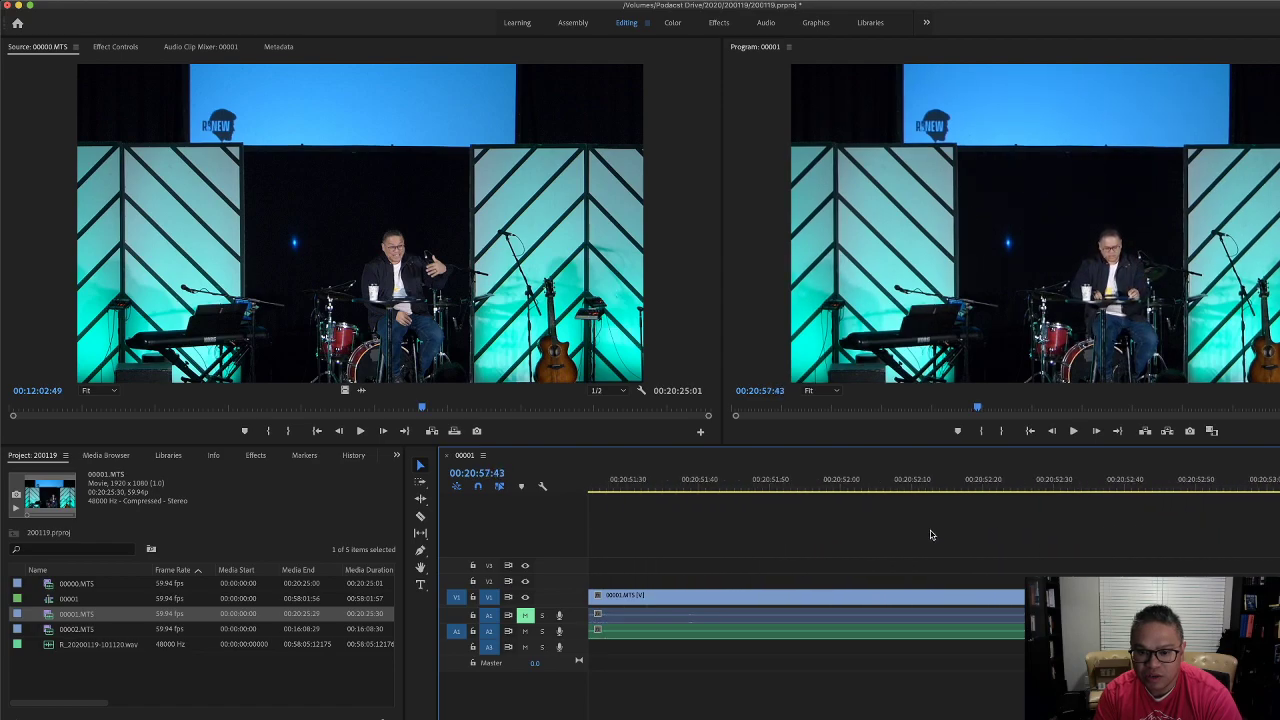
{"action": "scroll", "coordinate": [930, 535], "scroll_direction": "up", "scroll_amount": 5}
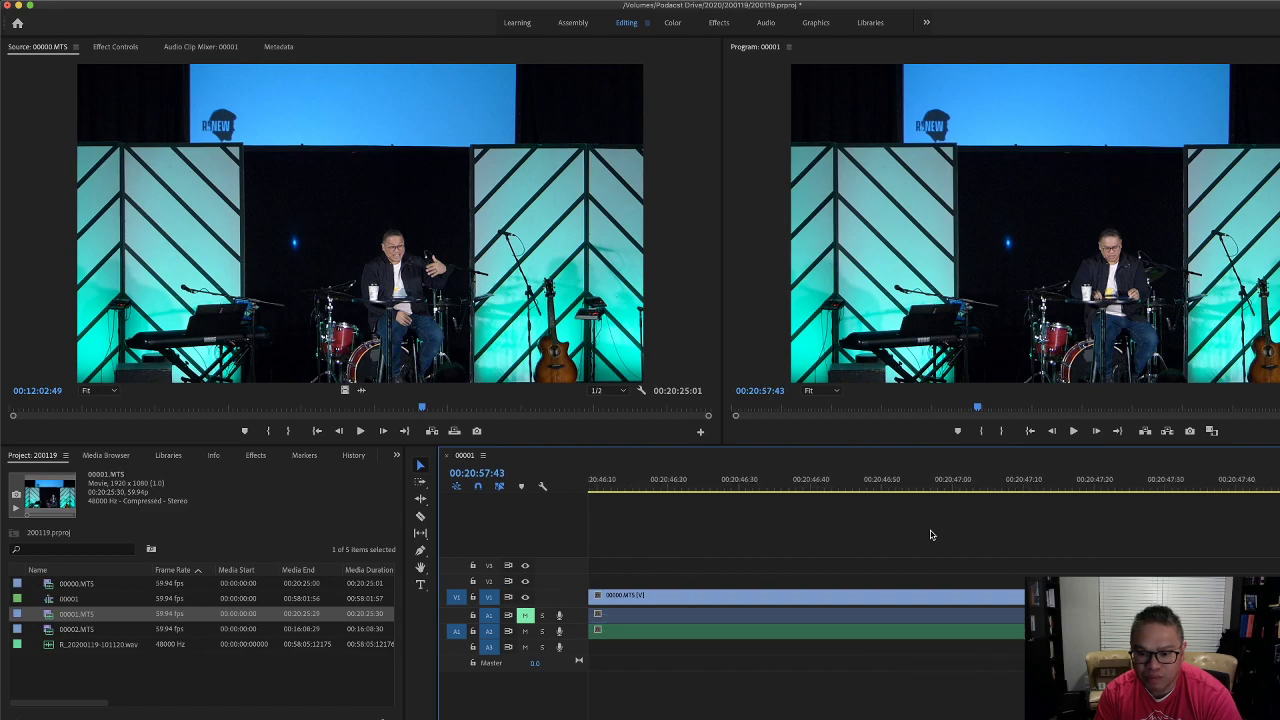
{"action": "scroll", "coordinate": [930, 535], "scroll_direction": "up", "scroll_amount": 5}
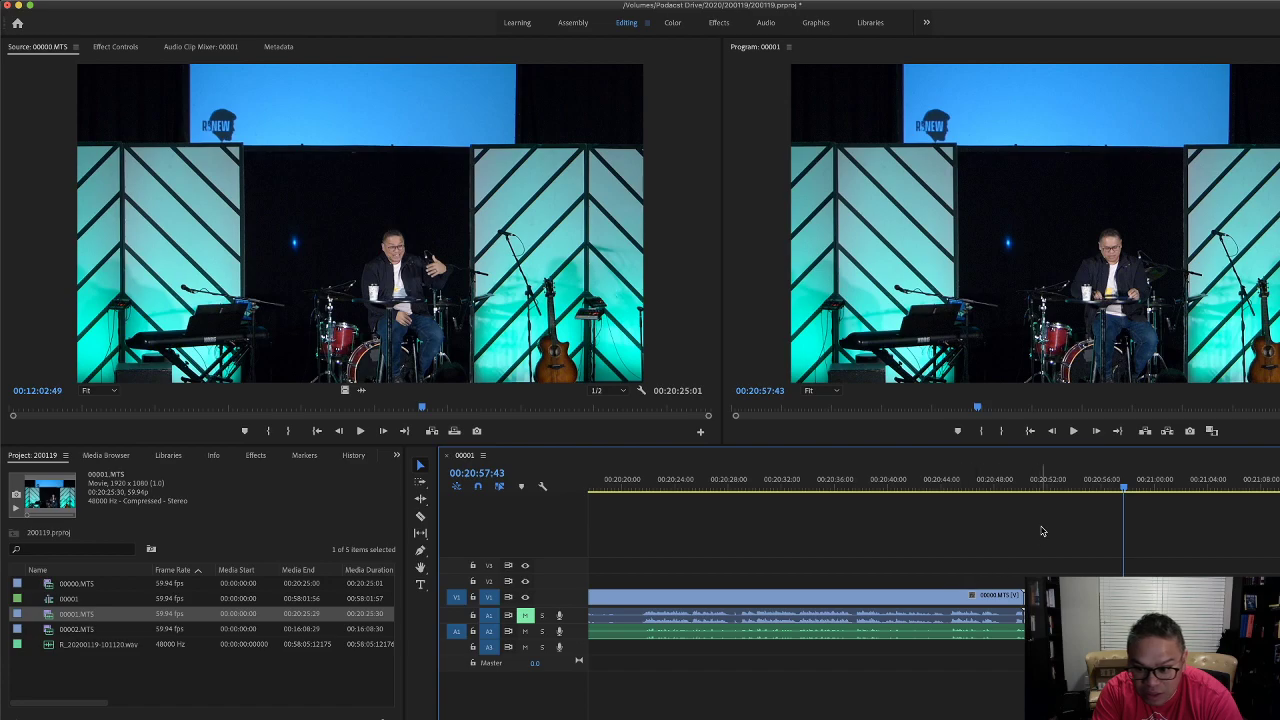
Find the join between 00000.MTS and 00001.MTS, play the audio around it and place the playhead at 00:20:50:25.
{"action": "scroll", "coordinate": [1042, 531], "scroll_direction": "down", "scroll_amount": 3}
{"action": "scroll", "coordinate": [1042, 531], "scroll_direction": "left", "scroll_amount": 5}
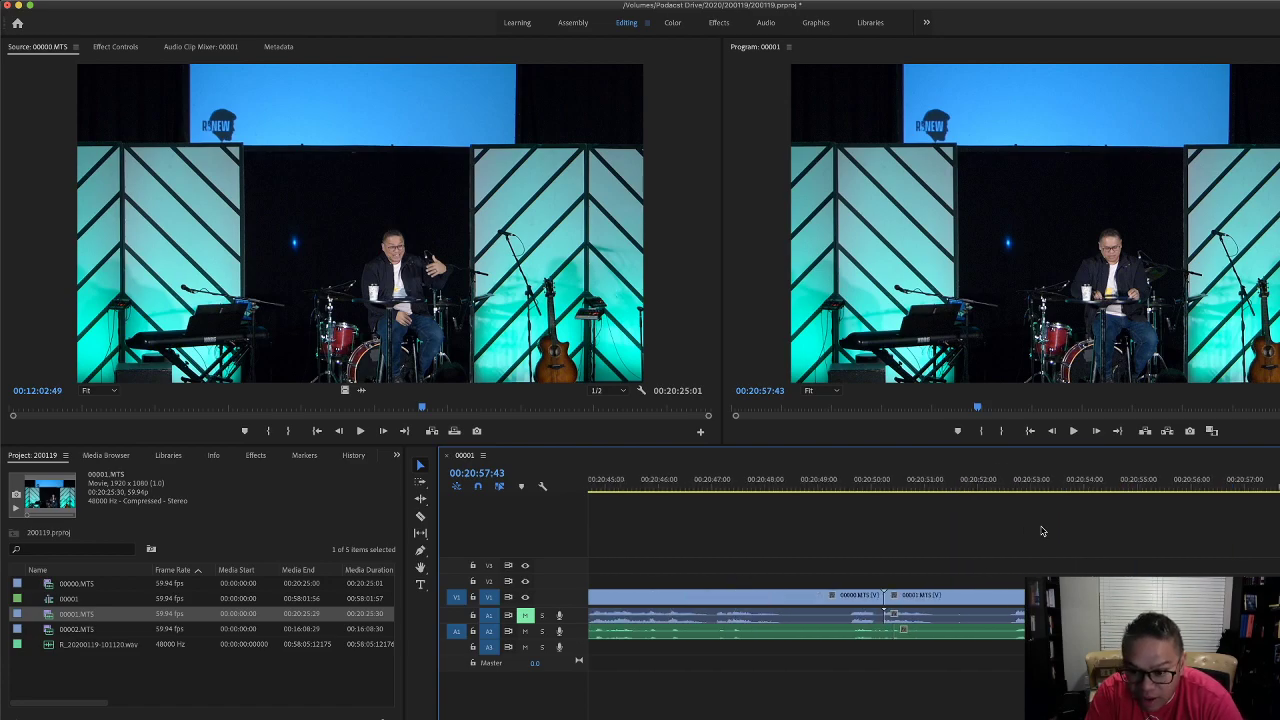
{"action": "scroll", "coordinate": [1042, 531], "scroll_direction": "up", "scroll_amount": 5}
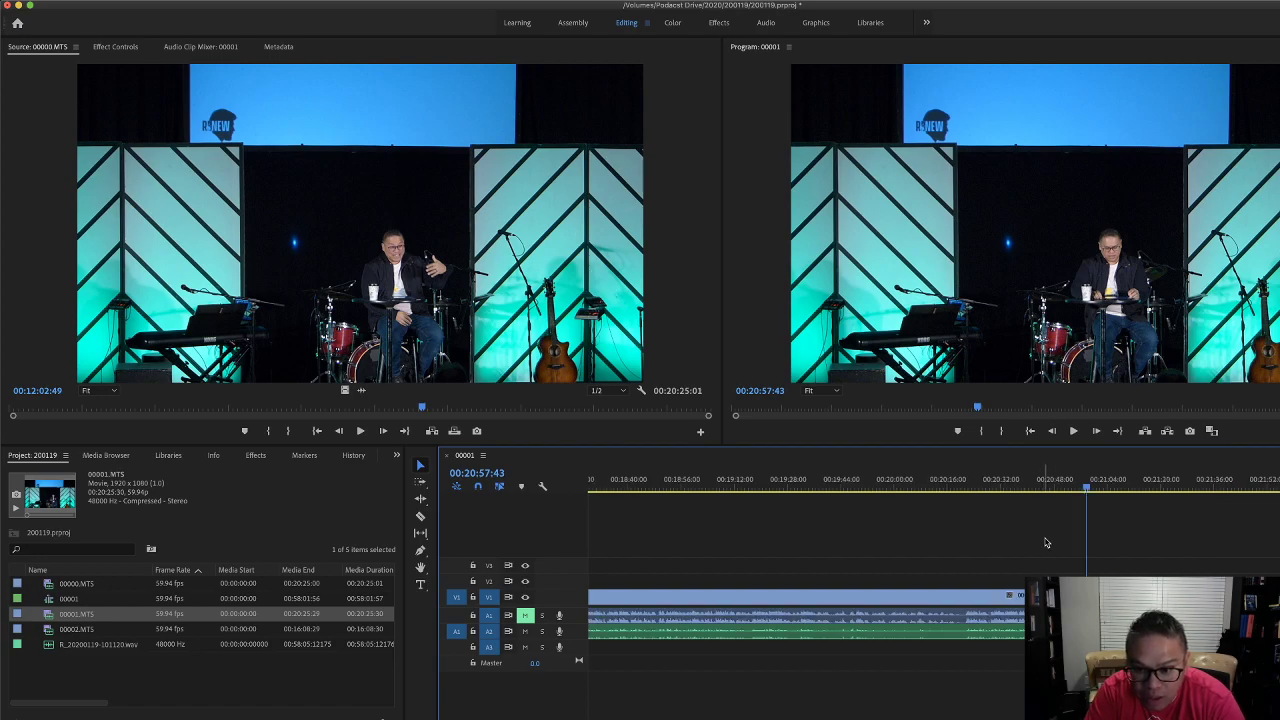
{"action": "left_click", "coordinate": [1061, 480]}
{"action": "scroll", "coordinate": [1064, 487], "scroll_direction": "down", "scroll_amount": 4}
{"action": "scroll", "coordinate": [1064, 487], "scroll_direction": "down", "scroll_amount": 3}
{"action": "left_click", "coordinate": [770, 487]}
{"action": "key", "text": "space"}
{"action": "left_click_drag", "start_coordinate": [775, 487], "coordinate": [1103, 576]}
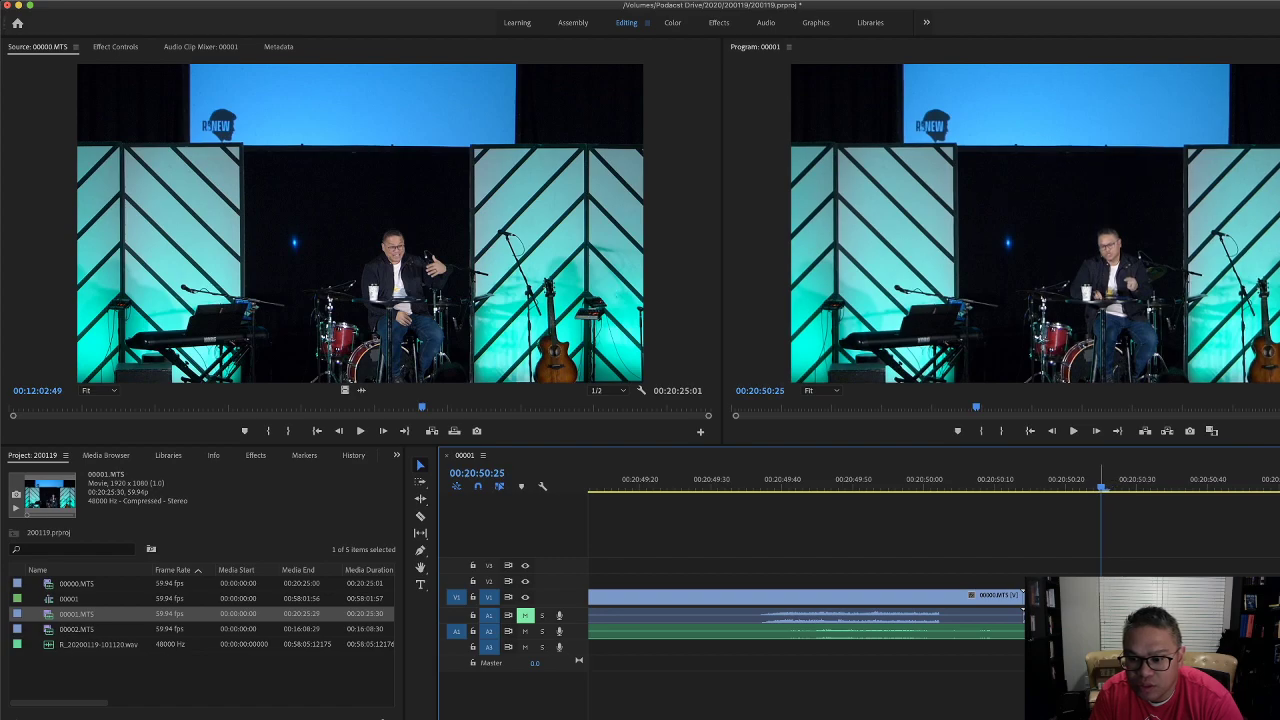
Trim the start of 00001.MTS to where its WAV audio begins, close it up against 00000.MTS and play past the join.
{"action": "left_click_drag", "start_coordinate": [855, 480], "coordinate": [1150, 529]}
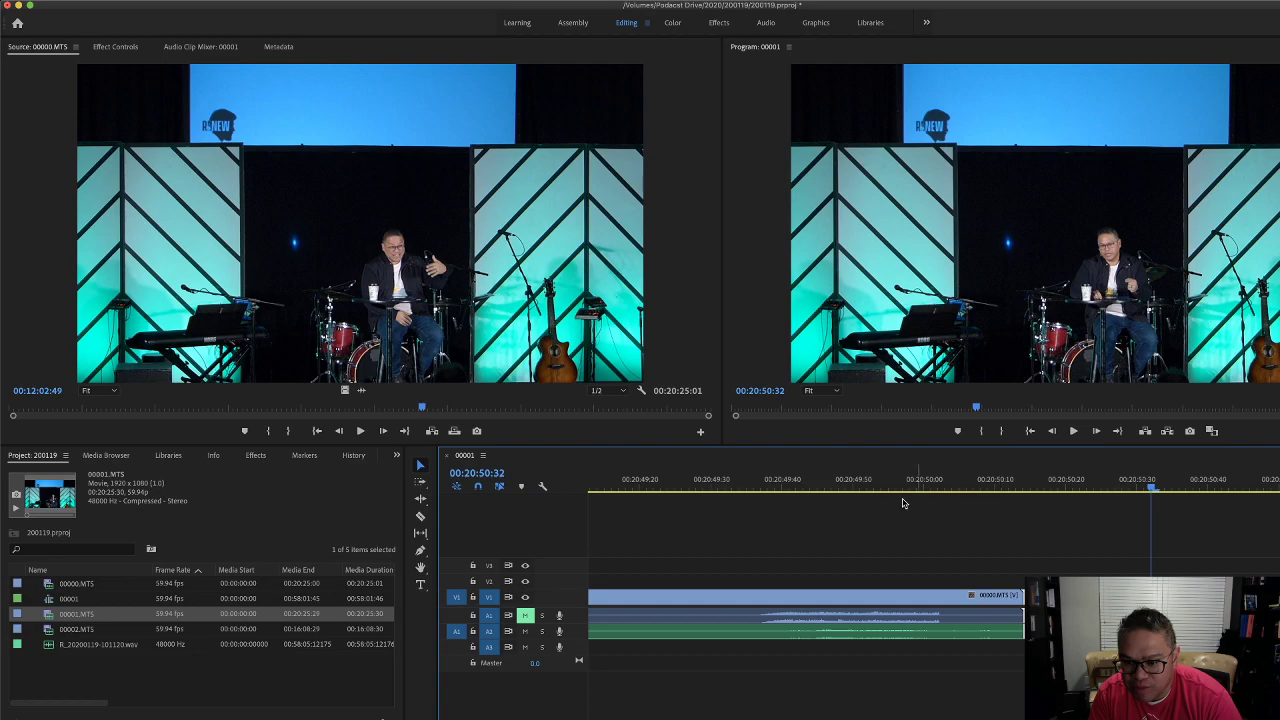
{"action": "left_click", "coordinate": [804, 480]}
{"action": "key", "text": "space"}
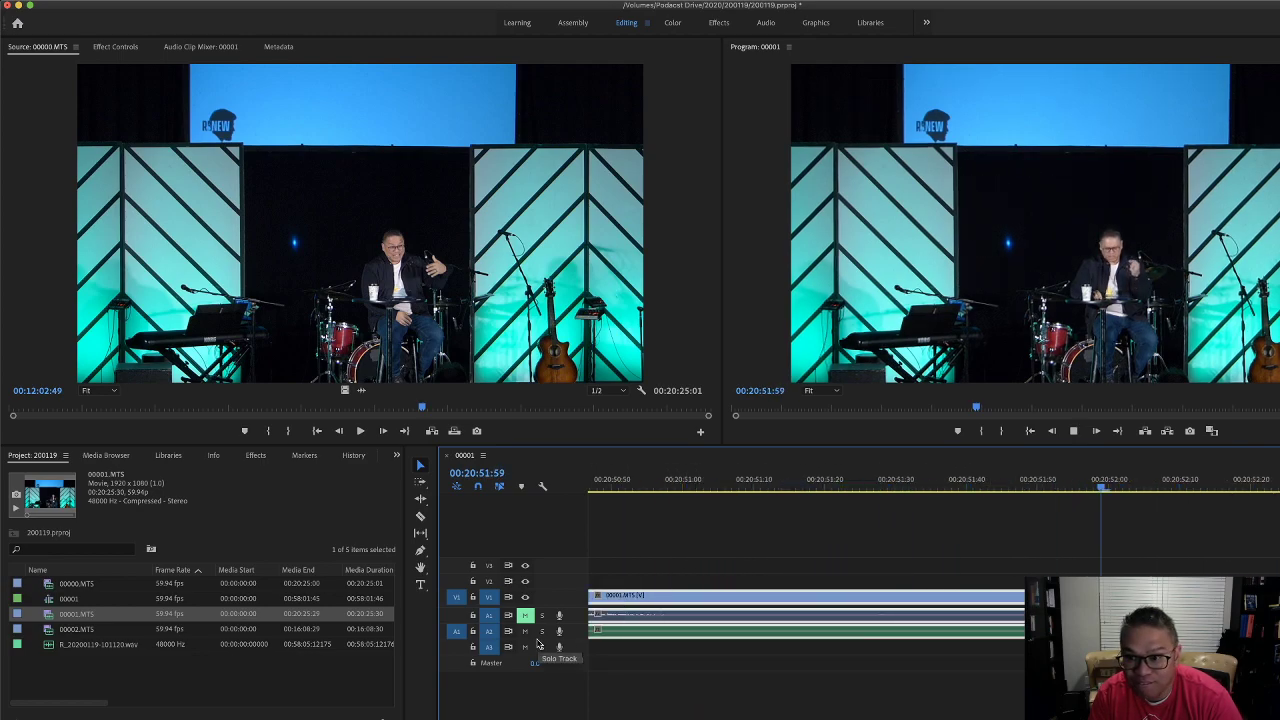
{"action": "key", "text": "space"}
{"action": "scroll", "coordinate": [700, 641], "scroll_direction": "left", "scroll_amount": 5}
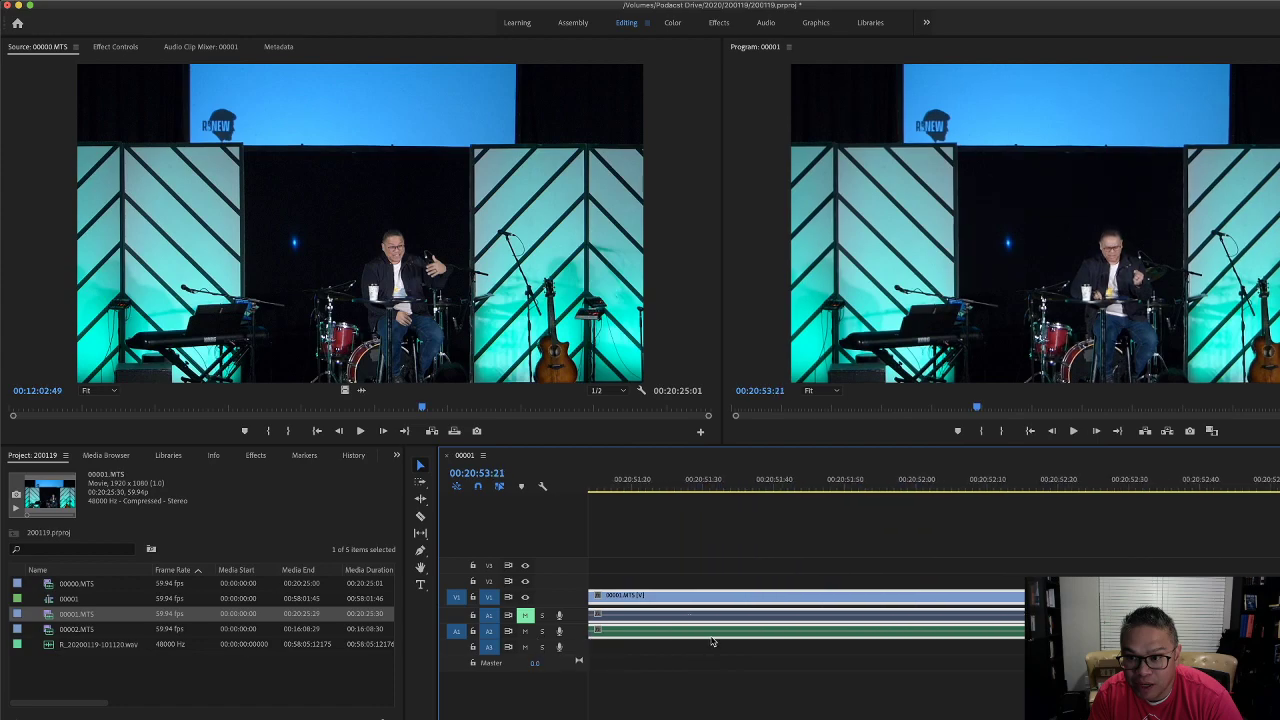
{"action": "scroll", "coordinate": [695, 641], "scroll_direction": "right", "scroll_amount": 2}
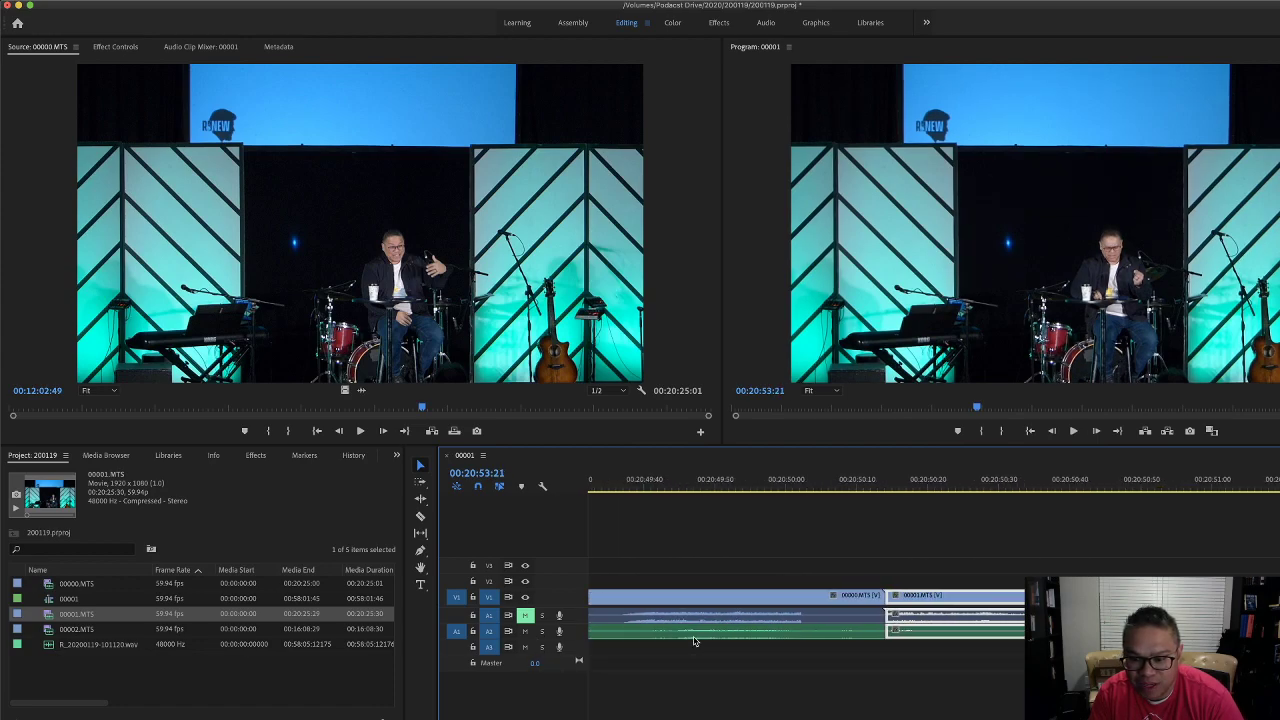
Select the 00001.MTS camera clip without its WAV segment and replay the sequence across the join.
{"action": "left_click", "coordinate": [994, 659]}
{"action": "left_click", "coordinate": [915, 600]}
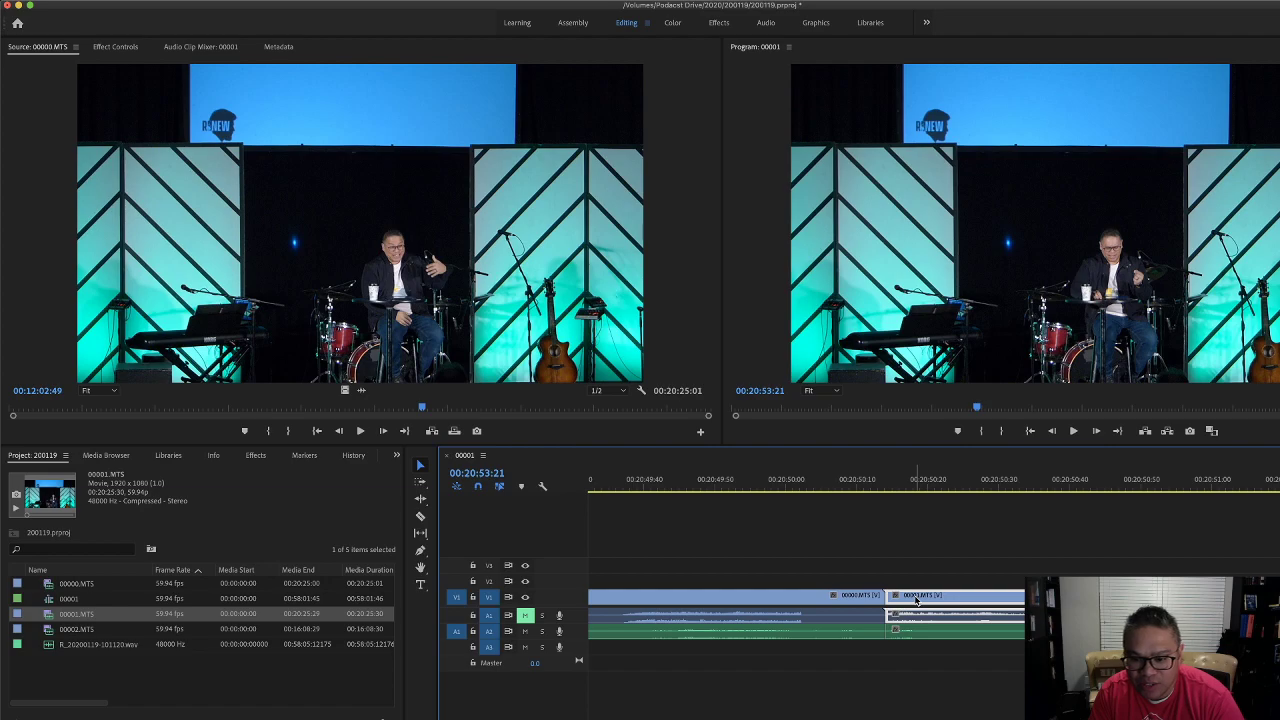
{"action": "left_click_drag", "start_coordinate": [915, 600], "coordinate": [886, 597]}
{"action": "key", "text": "space"}
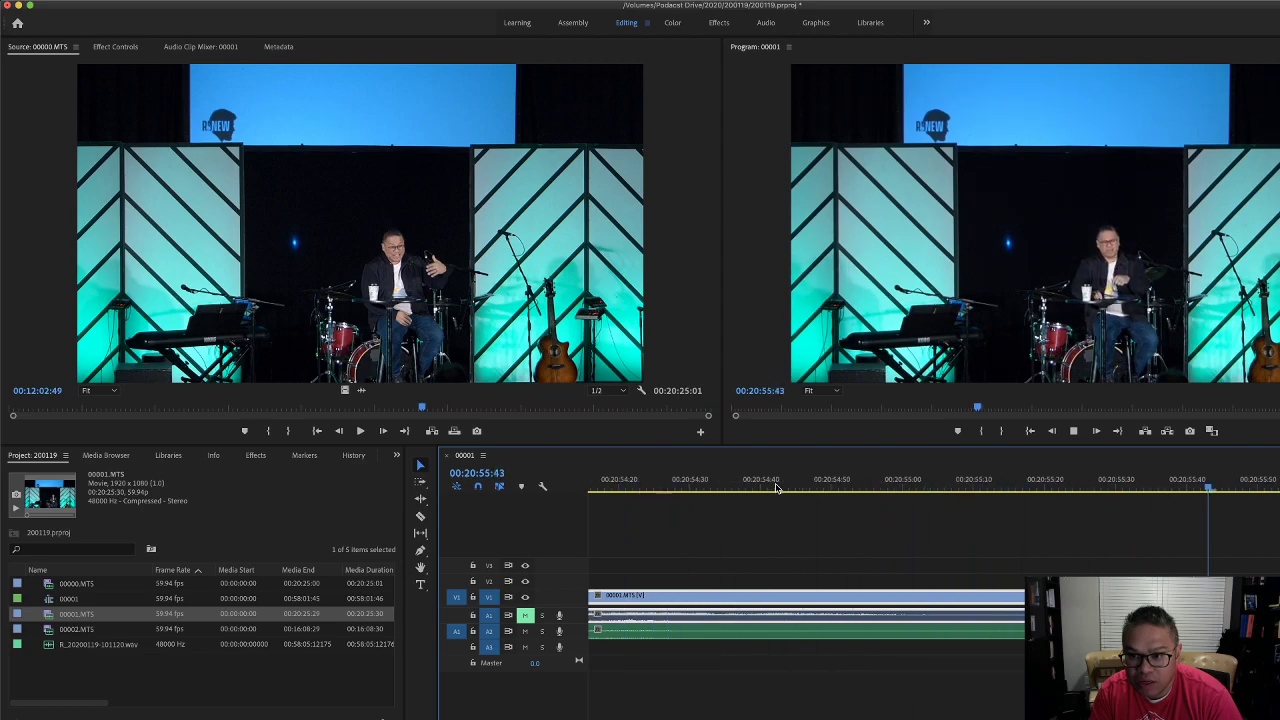
{"action": "key", "text": "space"}
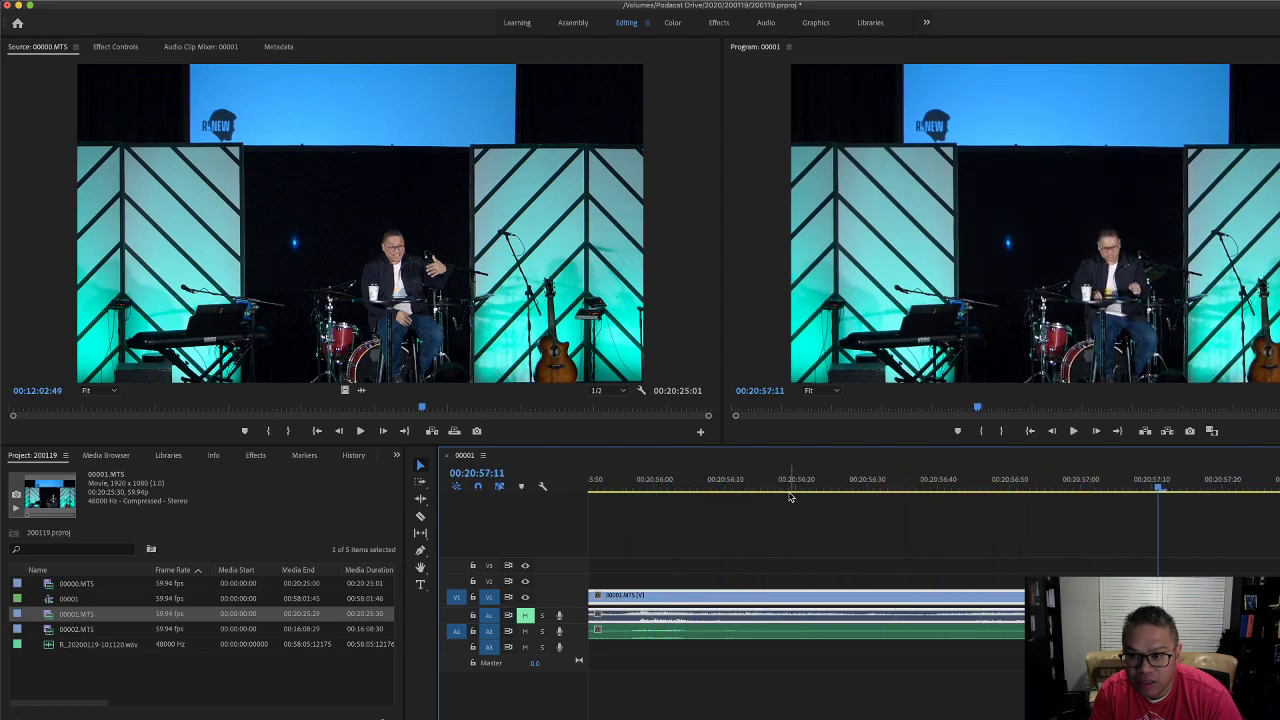
Play 00001.MTS from about 00:34:06 and about 00:26:56 to check the WAV audio against the picture.
{"action": "key", "text": "minus"}
{"action": "key", "text": "minus"}
{"action": "key", "text": "minus"}
{"action": "scroll", "coordinate": [790, 497], "scroll_direction": "right", "scroll_amount": 10}
{"action": "key", "text": "minus"}
{"action": "key", "text": "minus"}
{"action": "key", "text": "minus"}
{"action": "key", "text": "minus"}
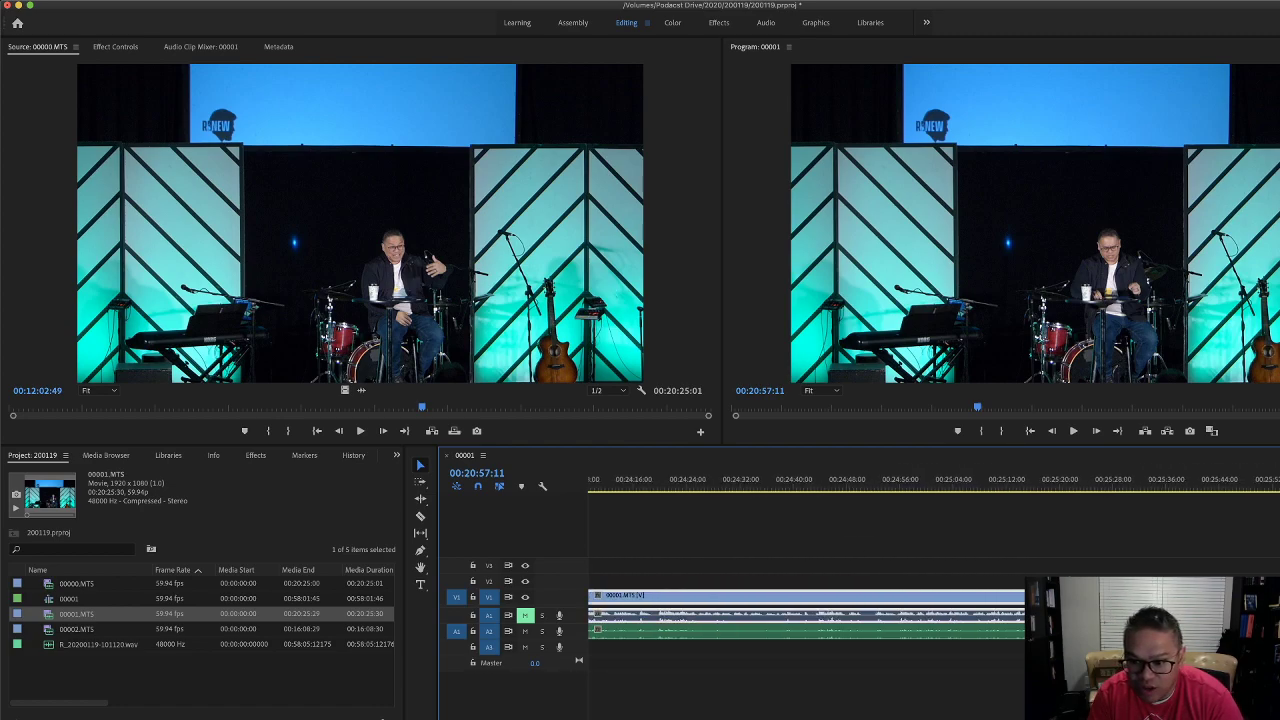
{"action": "left_click", "coordinate": [1186, 482]}
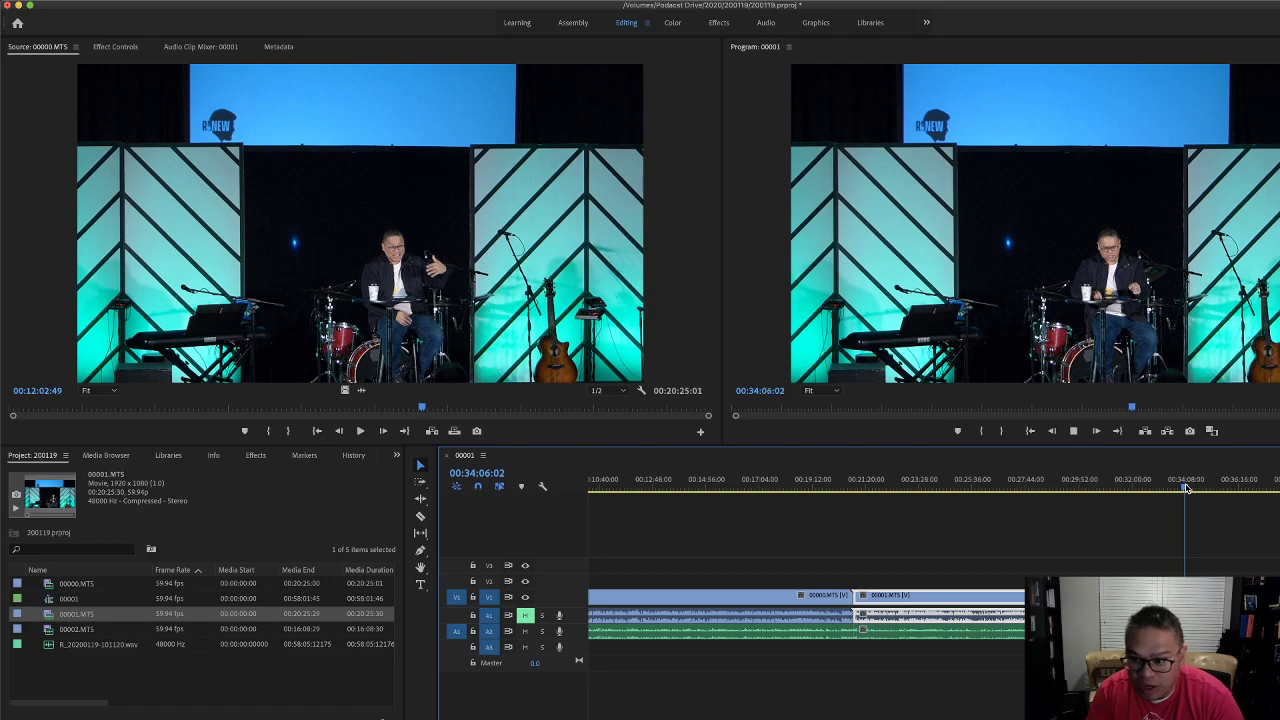
{"action": "left_click", "coordinate": [1006, 482]}
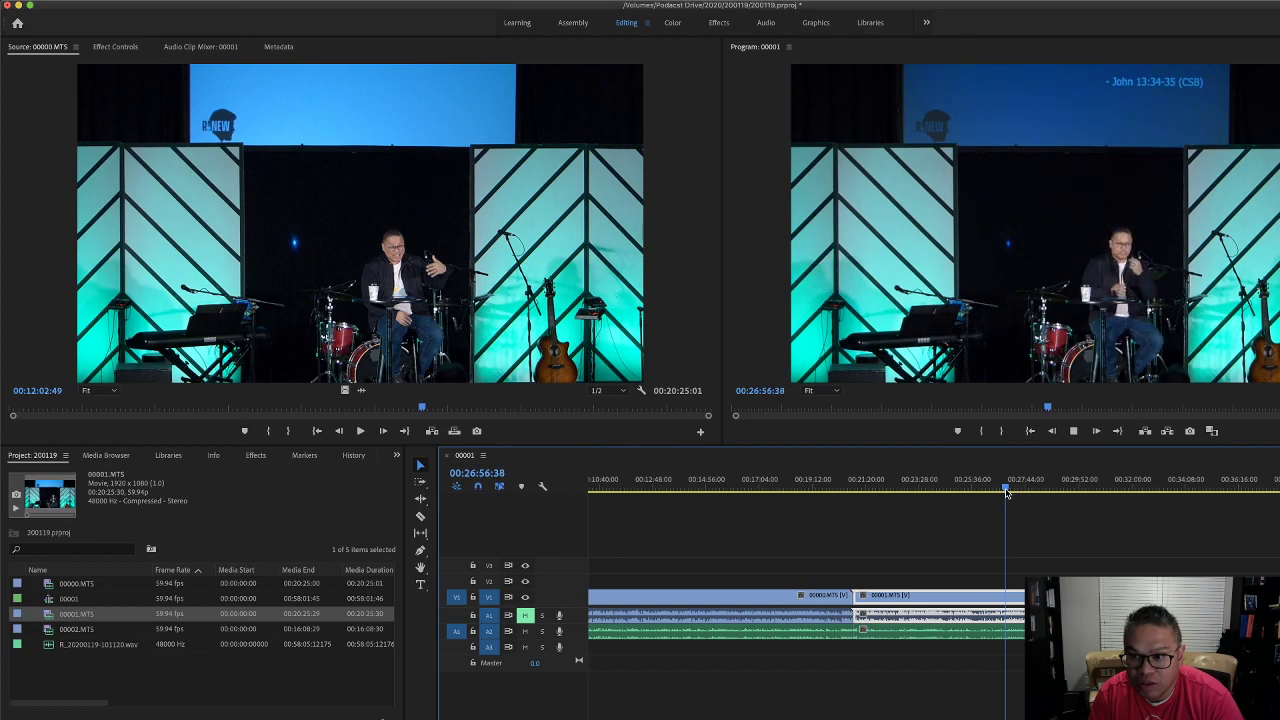
{"action": "key", "text": "space"}
Delete the 00001.MTS camera clip, then undo back to before the gap after 00000.MTS was closed.
{"action": "key", "text": "Delete"}
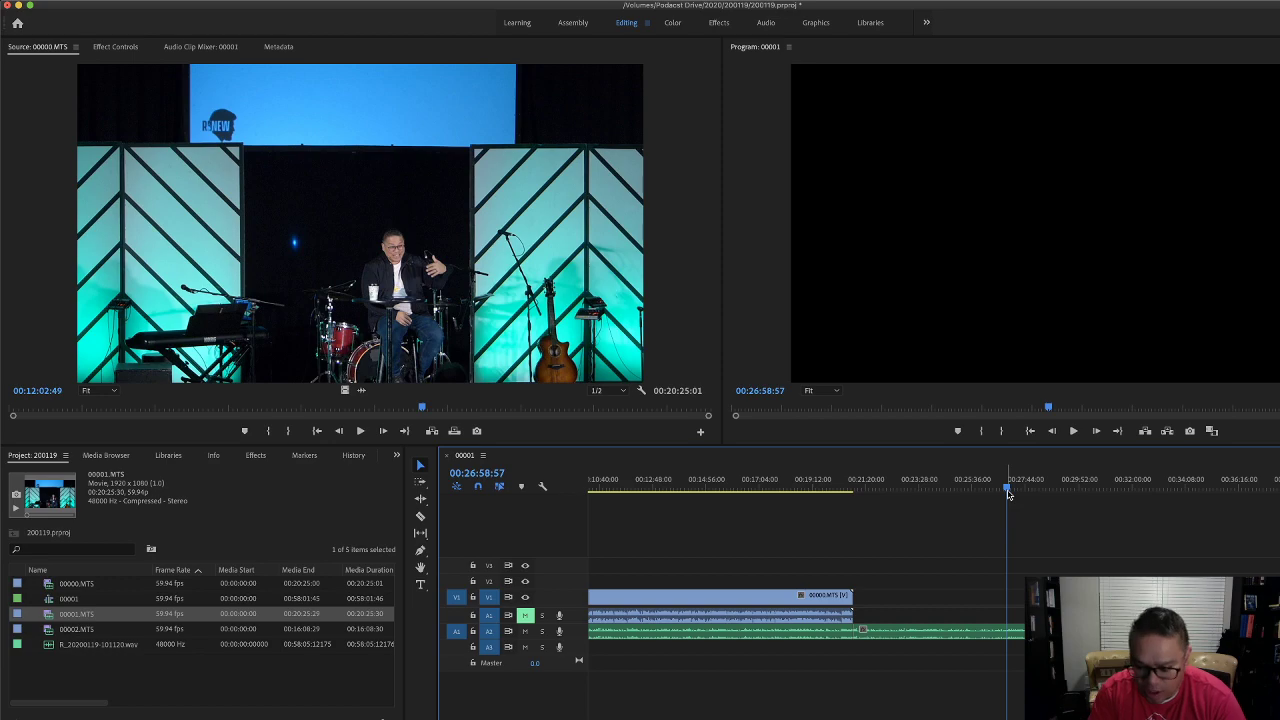
{"action": "key", "text": "super+z"}
{"action": "key", "text": "super+z"}
{"action": "key", "text": "super+z"}
{"action": "key", "text": "super+z"}
{"action": "key", "text": "super+z"}
{"action": "key", "text": "super+z"}
{"action": "key", "text": "super+z"}
Synchronize the 00001.MTS clip with its WAV segment by audio, using track channel 2.
{"action": "left_click", "coordinate": [1036, 490]}
{"action": "key", "text": "space"}
{"action": "key", "text": "space"}
{"action": "right_click", "coordinate": [1030, 612]}
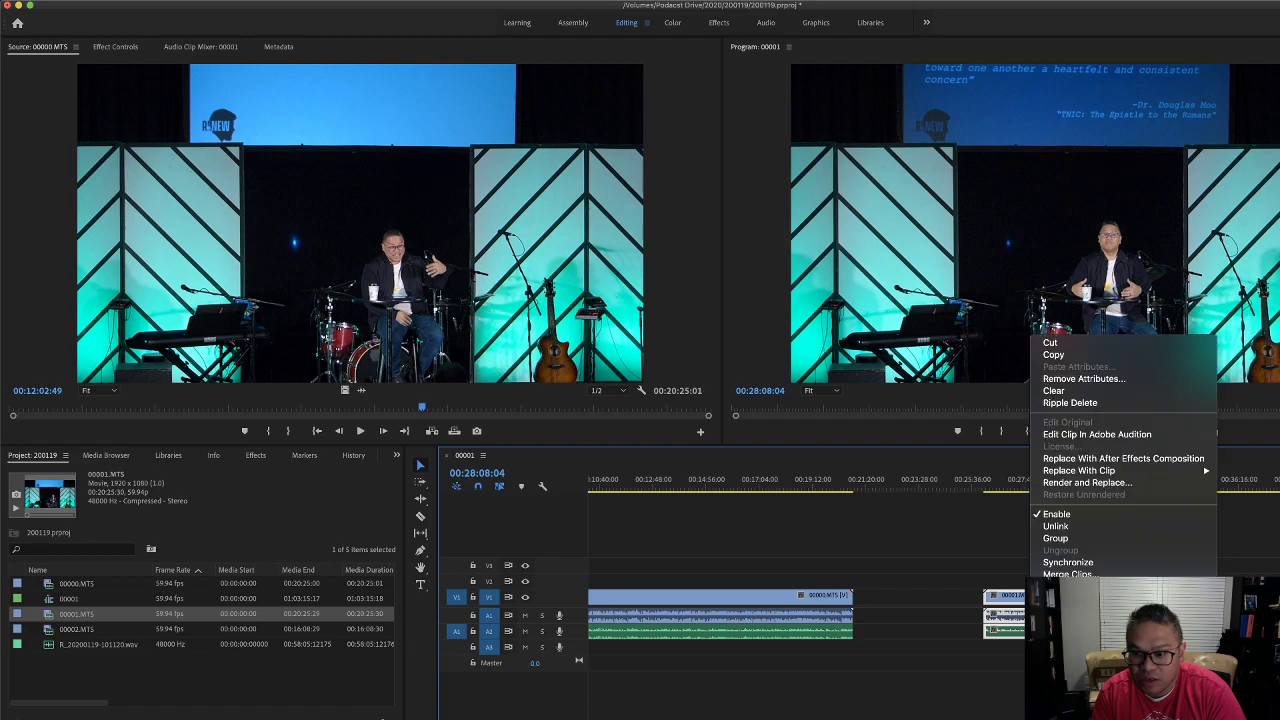
{"action": "left_click", "coordinate": [1070, 563]}
{"action": "left_click", "coordinate": [633, 409]}
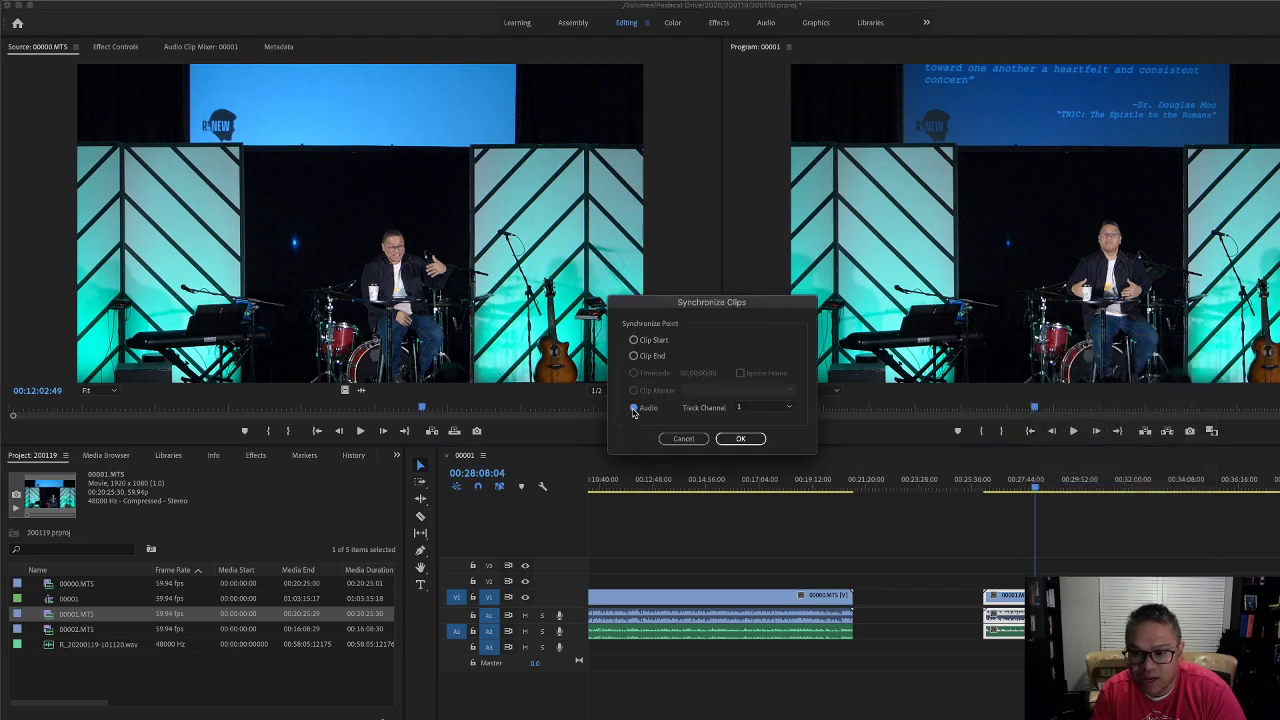
{"action": "left_click", "coordinate": [762, 407]}
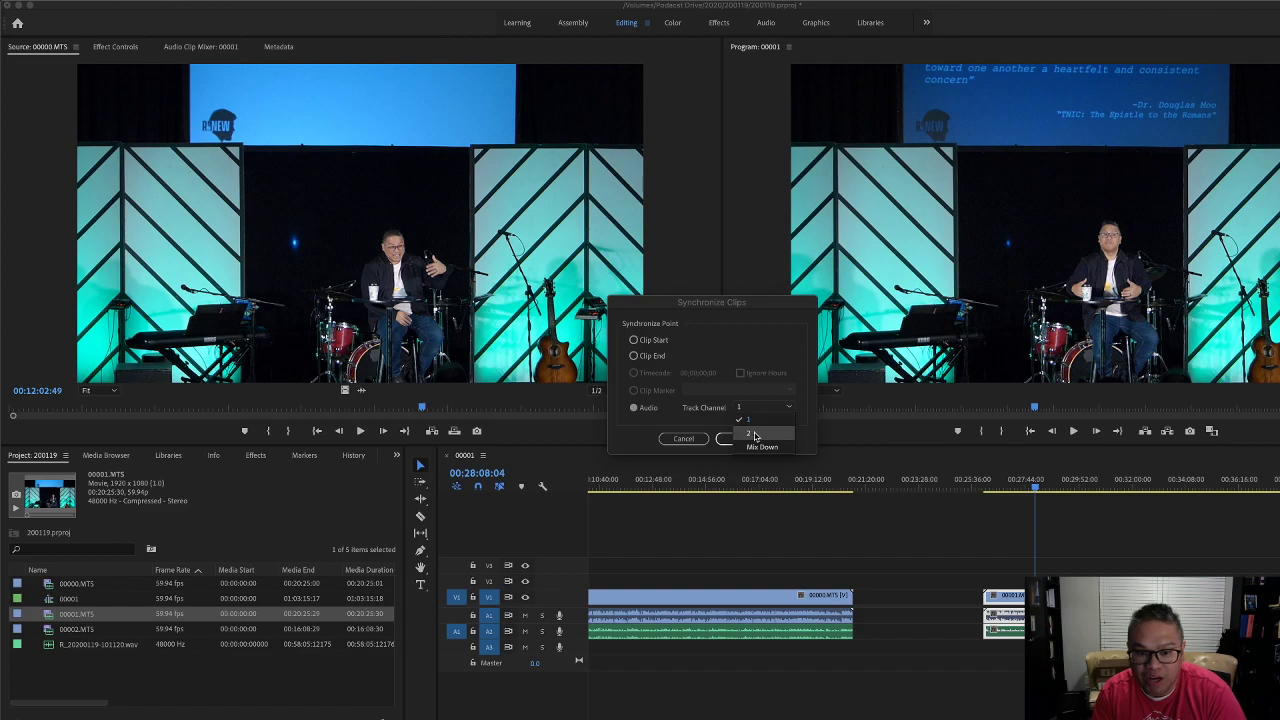
{"action": "left_click", "coordinate": [747, 435]}
{"action": "left_click", "coordinate": [745, 439]}
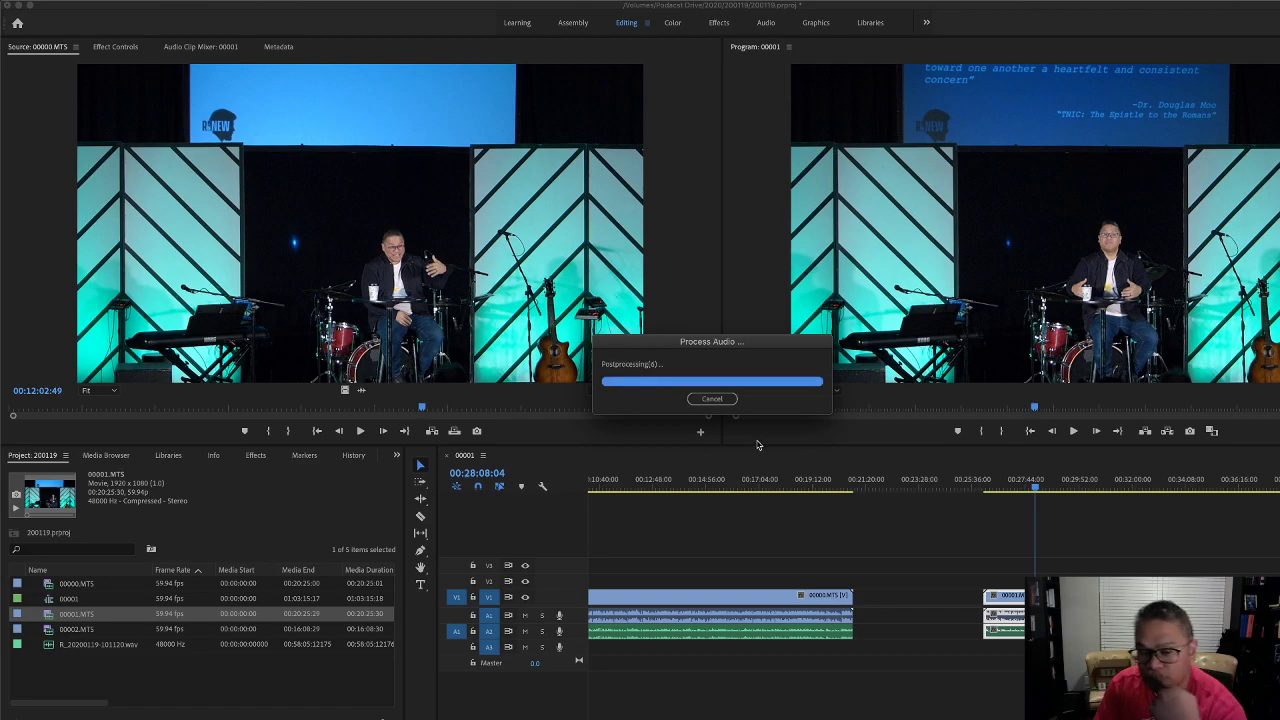
Mute the camera audio track A1 while playing 00001.MTS from about 00:36:33 to check the WAV synchronization.
{"action": "left_click", "coordinate": [953, 630]}
{"action": "left_click", "coordinate": [954, 631]}
{"action": "left_click", "coordinate": [966, 652]}
{"action": "left_click", "coordinate": [1004, 630]}
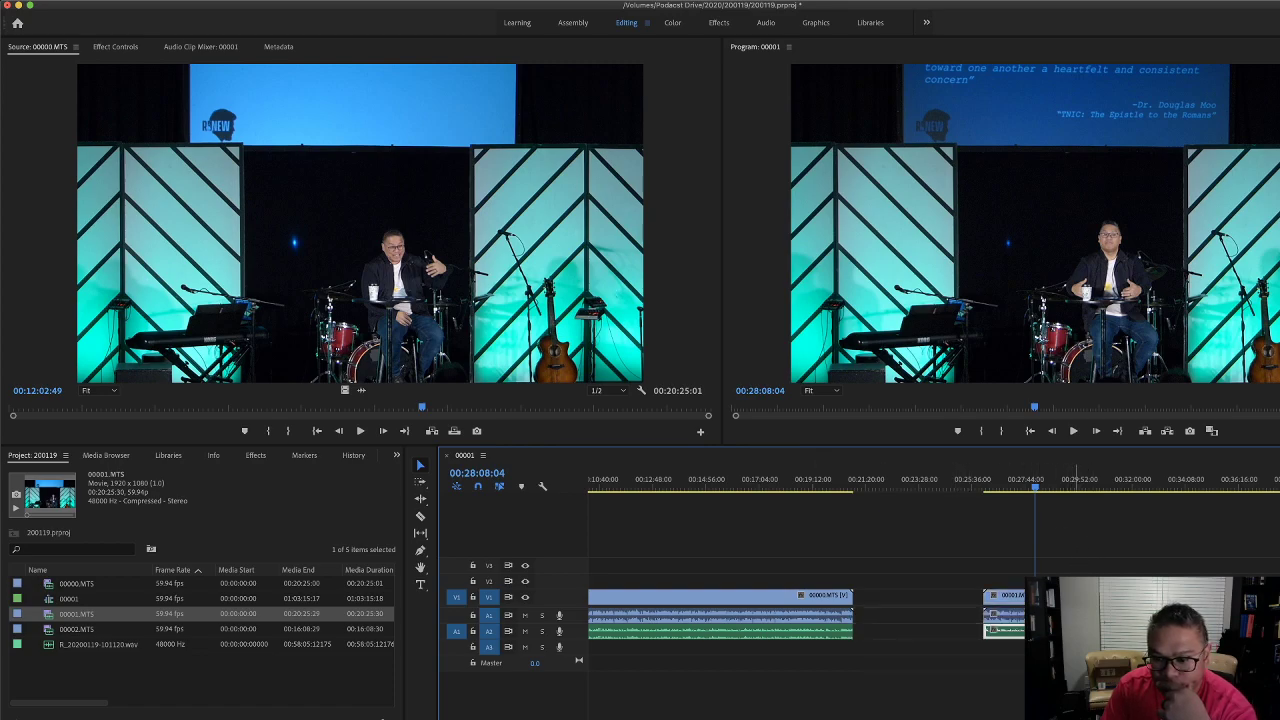
{"action": "left_click", "coordinate": [1247, 490]}
{"action": "key", "text": "space"}
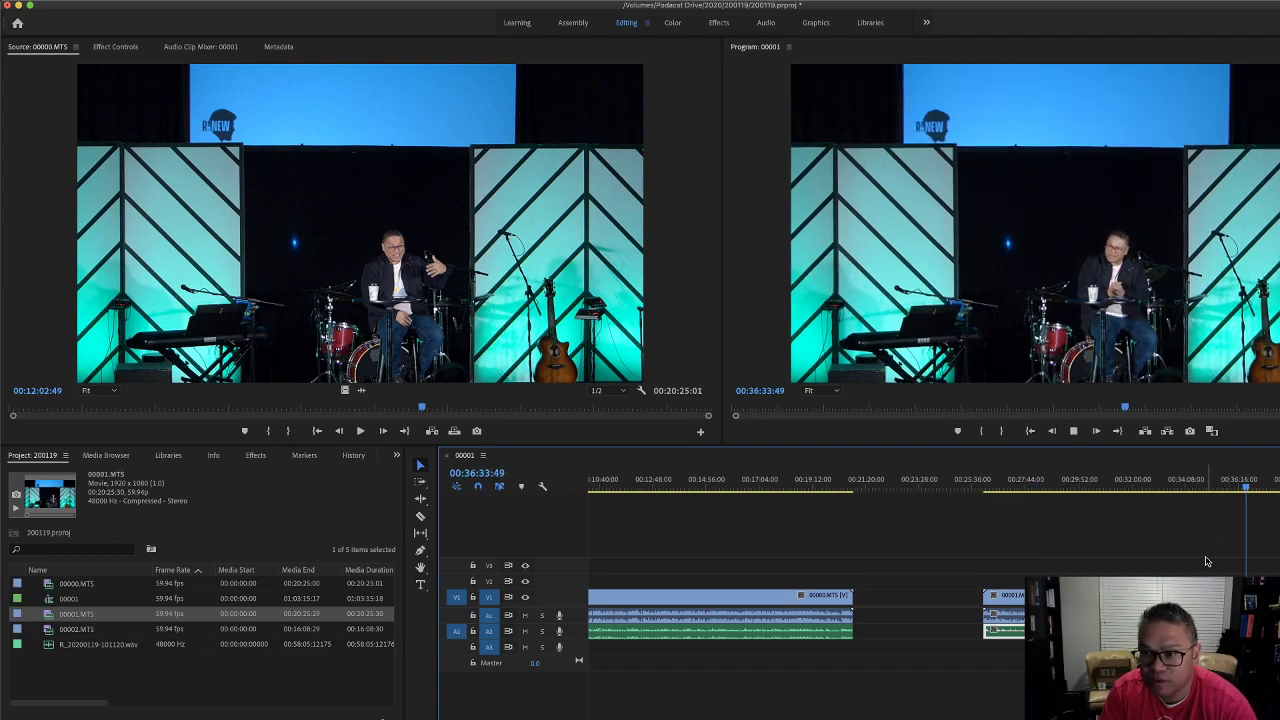
{"action": "left_click", "coordinate": [525, 616]}
{"action": "left_click", "coordinate": [525, 617]}
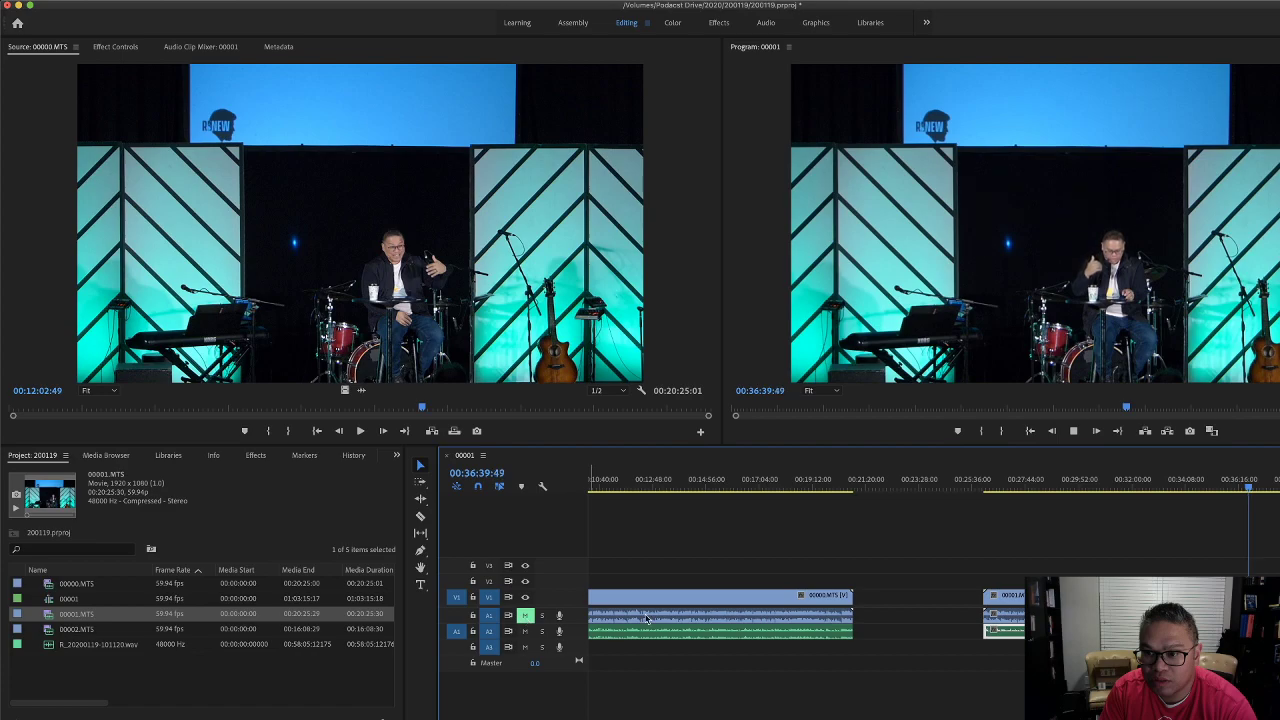
Ripple delete the gap between 00000.MTS and 00001.MTS and play the sequence from about 00:20:31 toward the join.
{"action": "left_click", "coordinate": [930, 605]}
{"action": "key", "text": "Delete"}
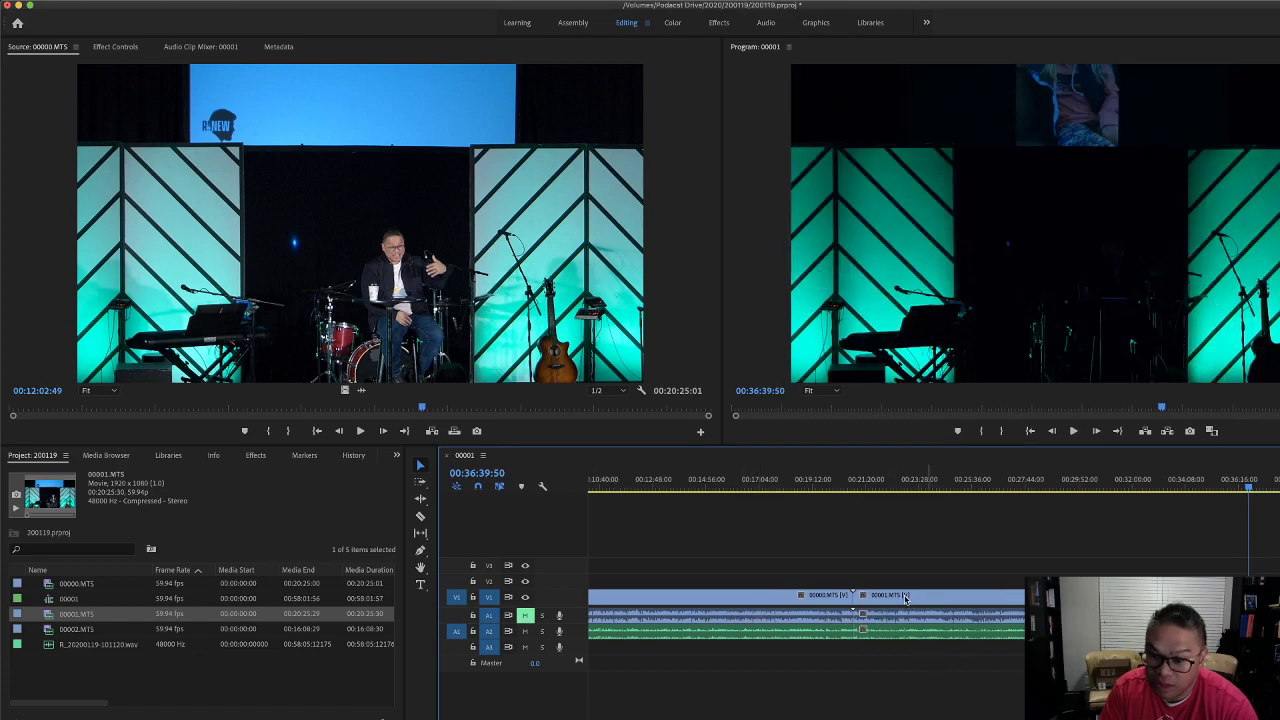
{"action": "left_click", "coordinate": [847, 490]}
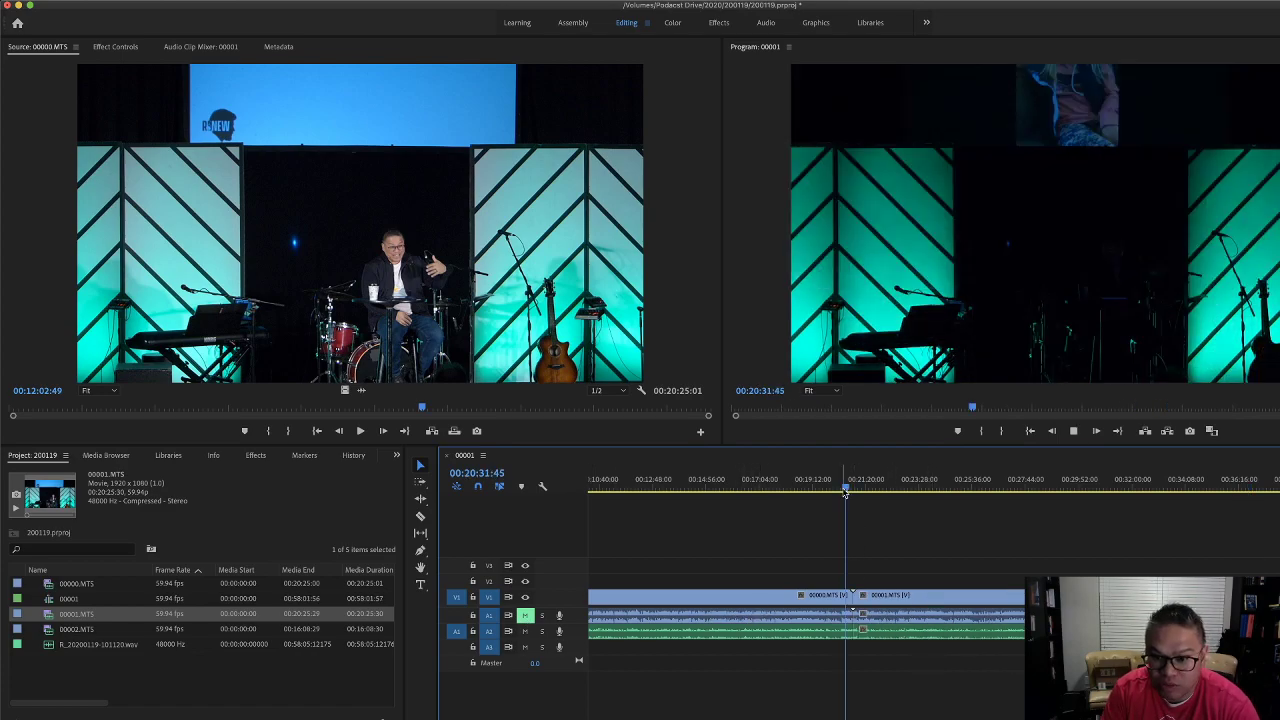
{"action": "key", "text": "="}
{"action": "key", "text": "="}
{"action": "key", "text": "="}
{"action": "key", "text": "="}
{"action": "key", "text": "="}
{"action": "key", "text": "="}
{"action": "key", "text": "="}
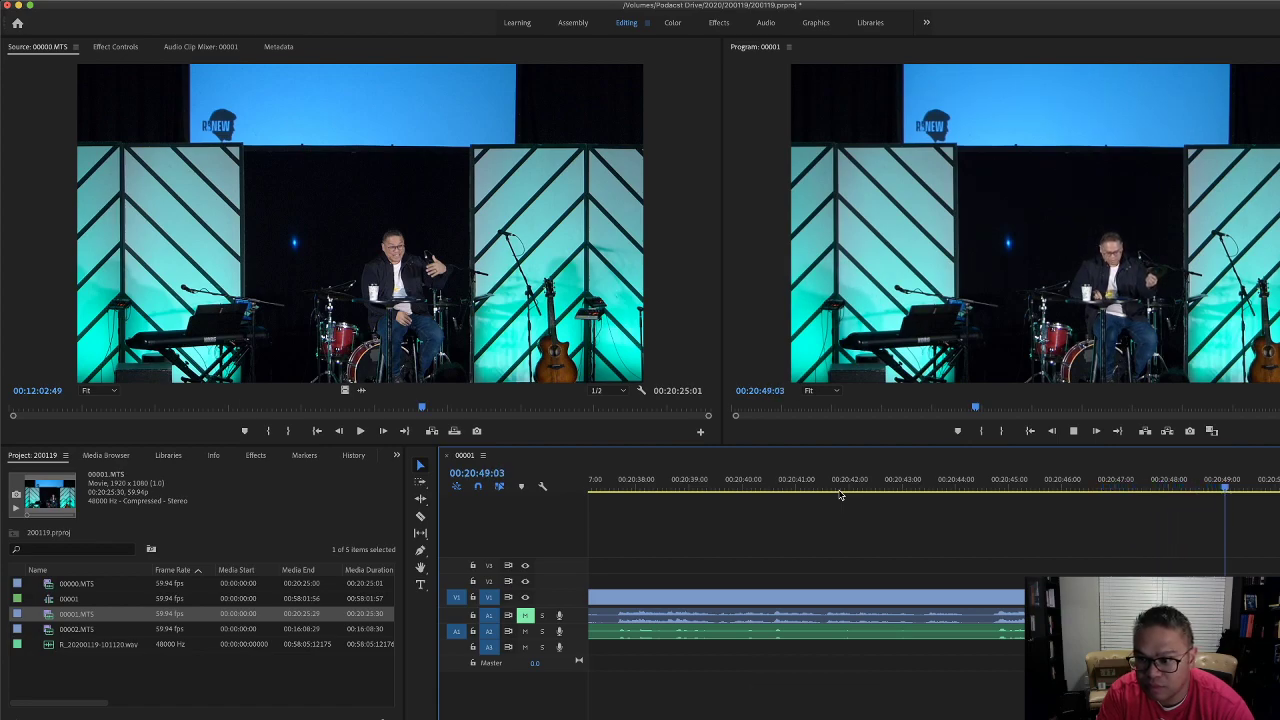
{"action": "key", "text": "space"}
Replay the sequence from just before the join between 00000.MTS and 00001.MTS to check the WAV audio transition.
{"action": "left_click", "coordinate": [631, 630]}
{"action": "left_click_drag", "start_coordinate": [594, 483], "coordinate": [654, 643]}
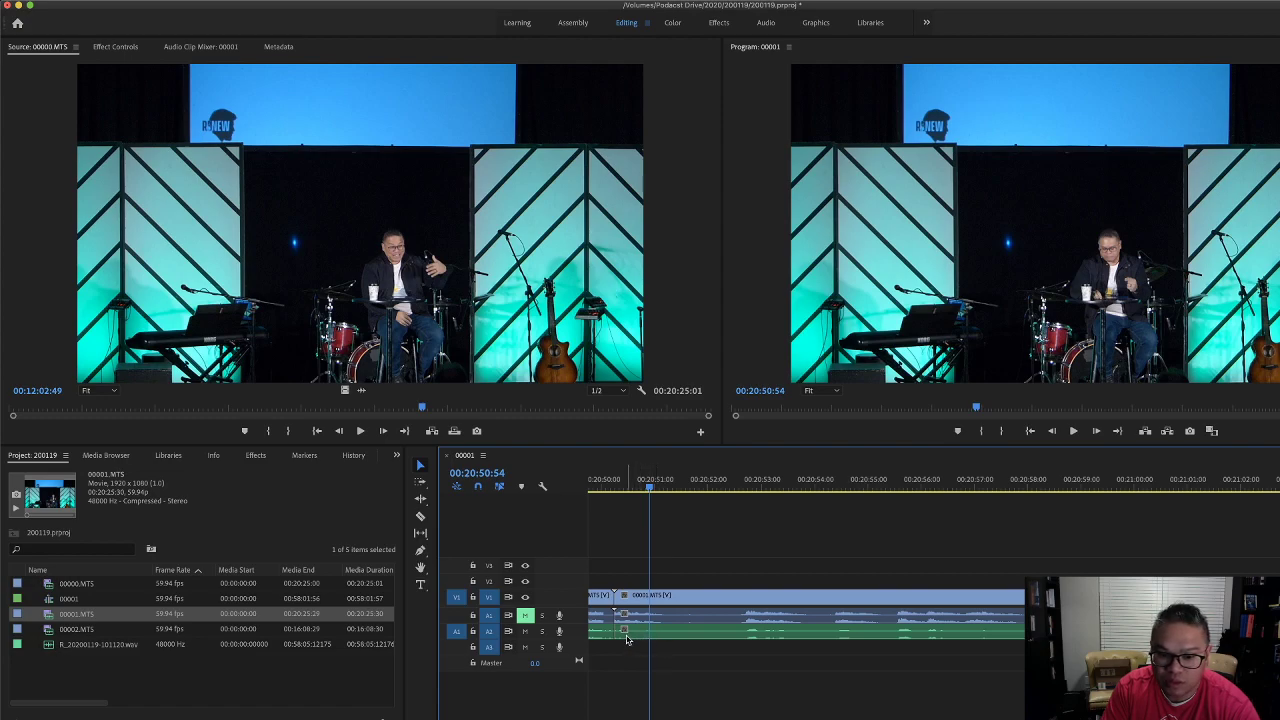
{"action": "left_click", "coordinate": [598, 487]}
{"action": "key", "text": "space"}
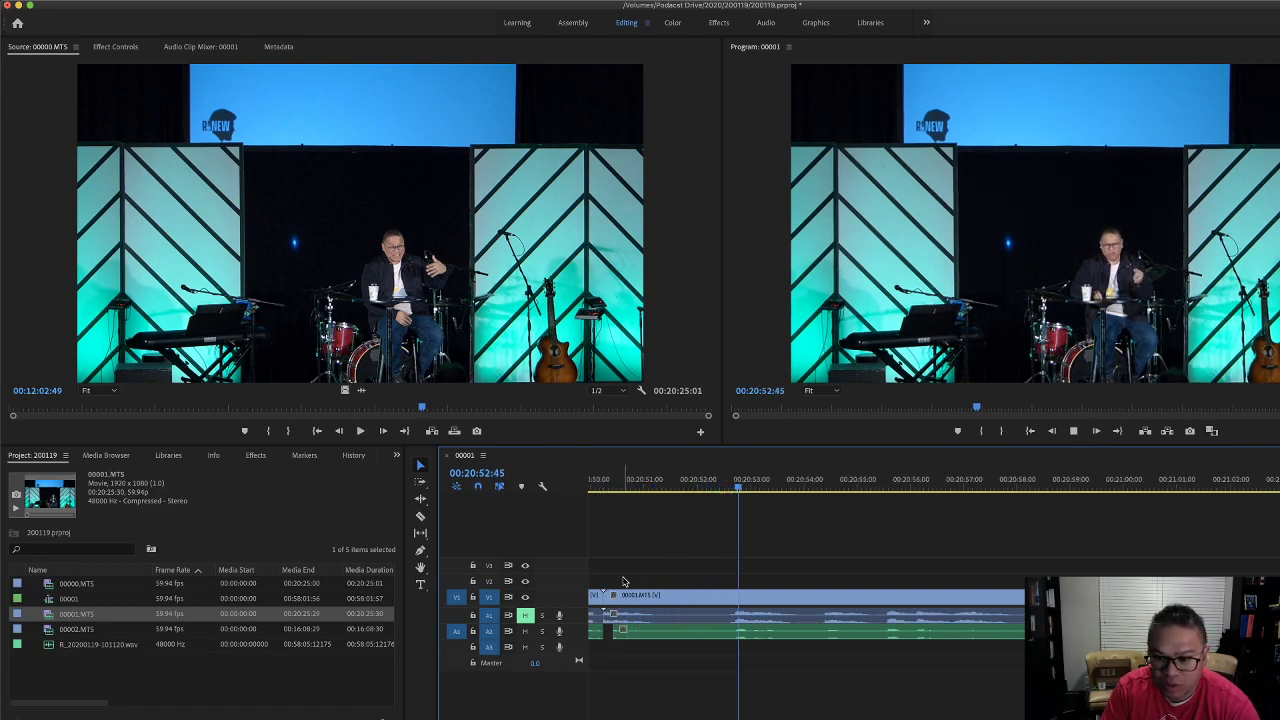
{"action": "key", "text": "space"}
{"action": "scroll", "coordinate": [632, 589], "scroll_direction": "left", "scroll_amount": 2}
{"action": "scroll", "coordinate": [634, 590], "scroll_direction": "left", "scroll_amount": 2}
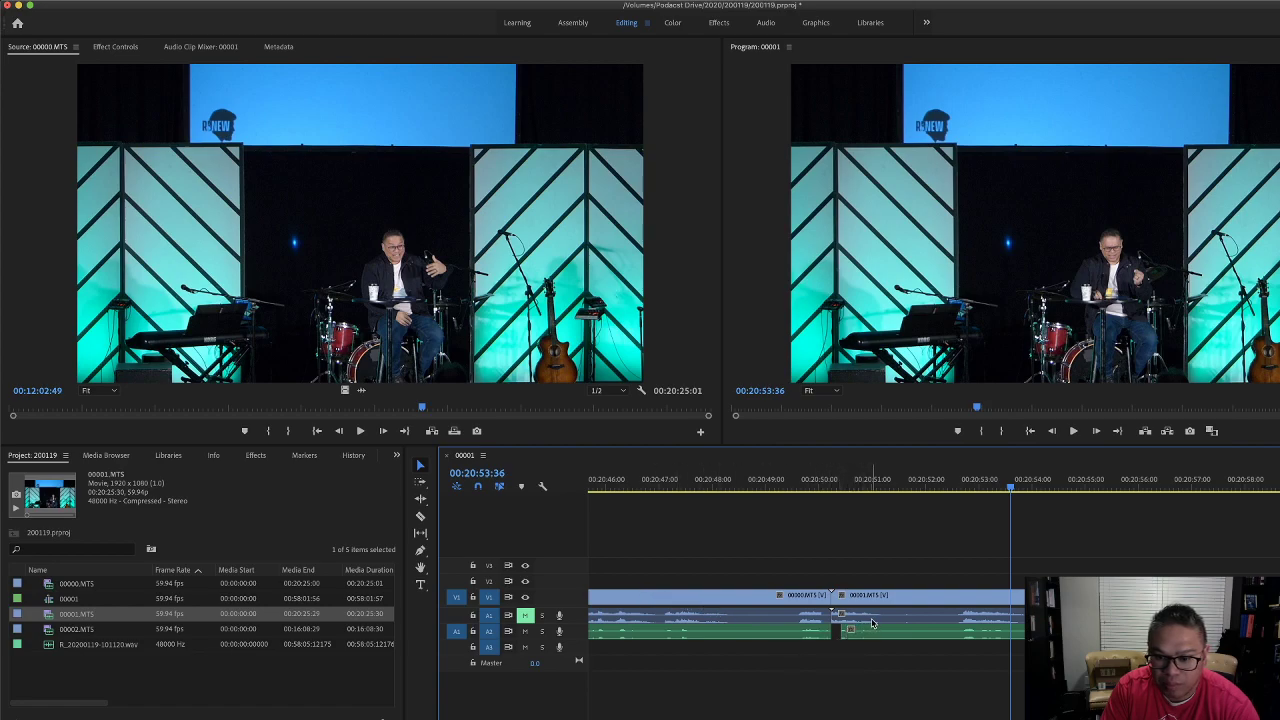
{"action": "scroll", "coordinate": [872, 623], "scroll_direction": "left", "scroll_amount": 1}
{"action": "left_click", "coordinate": [810, 484]}
{"action": "key", "text": "space"}
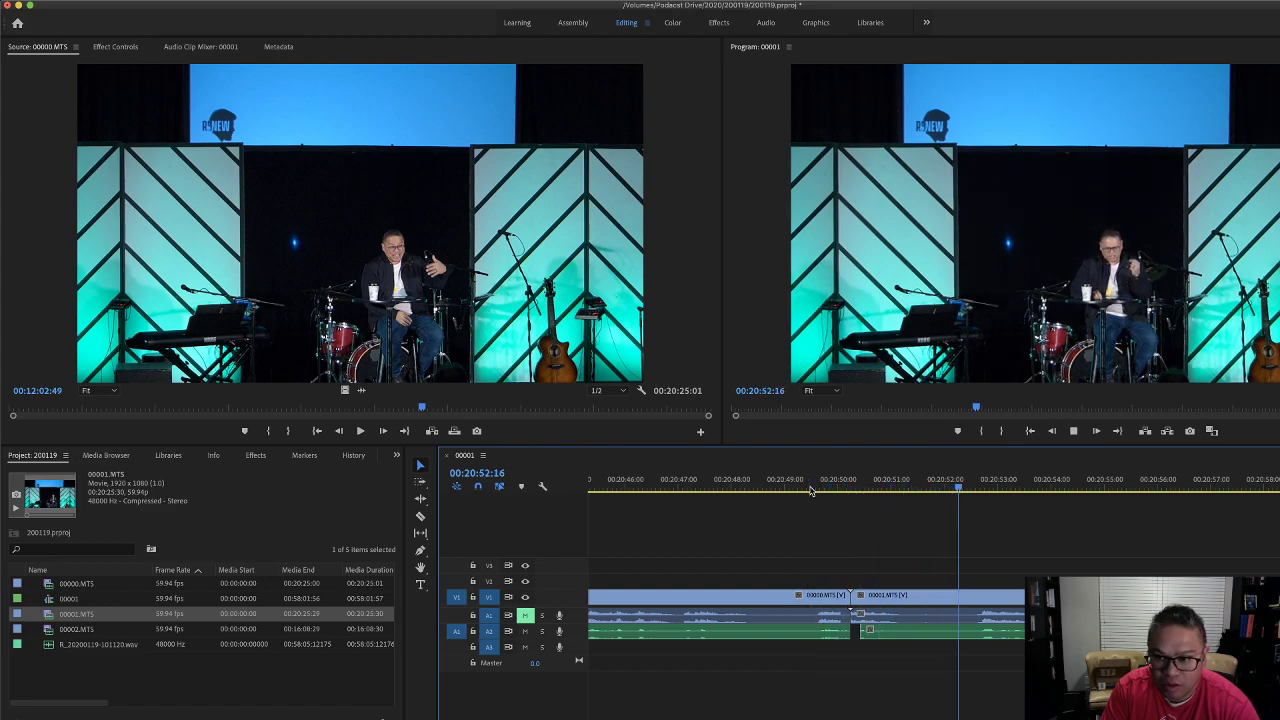
{"action": "key", "text": "space"}
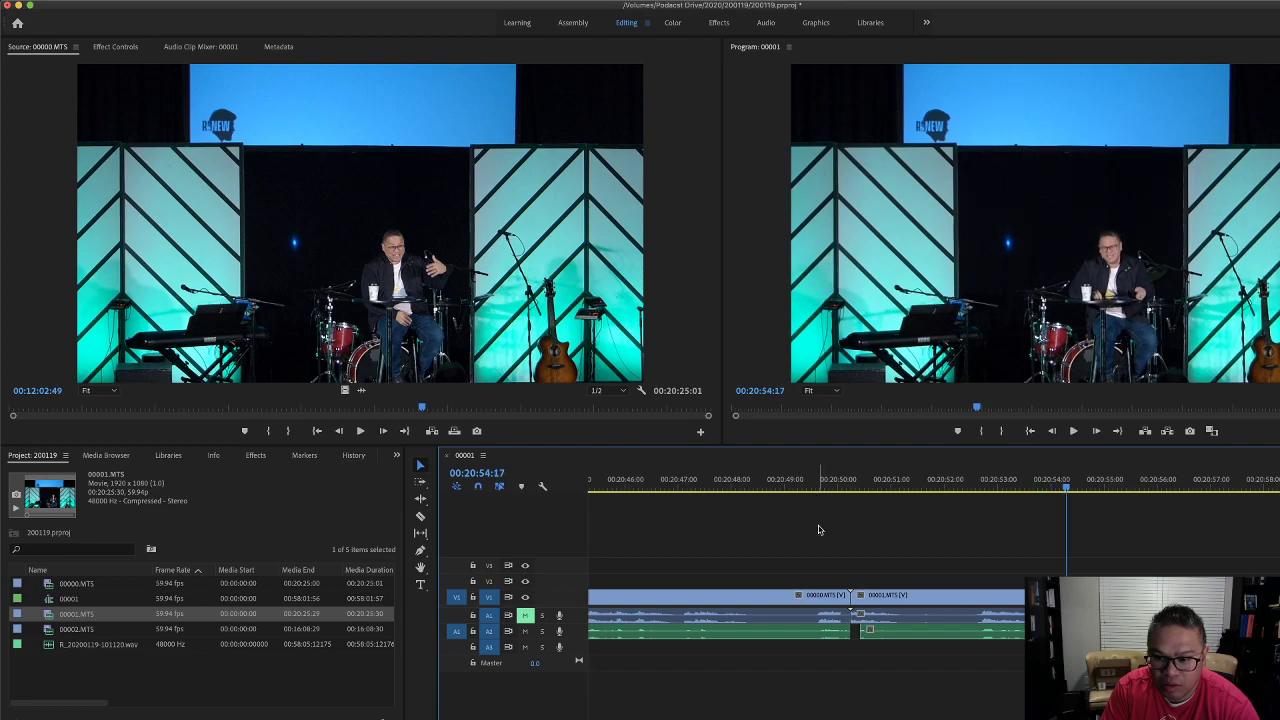
Move 00001.MTS together with its WAV segment about 11 frames earlier so the two WAV segments meet.
{"action": "left_click", "coordinate": [901, 615]}
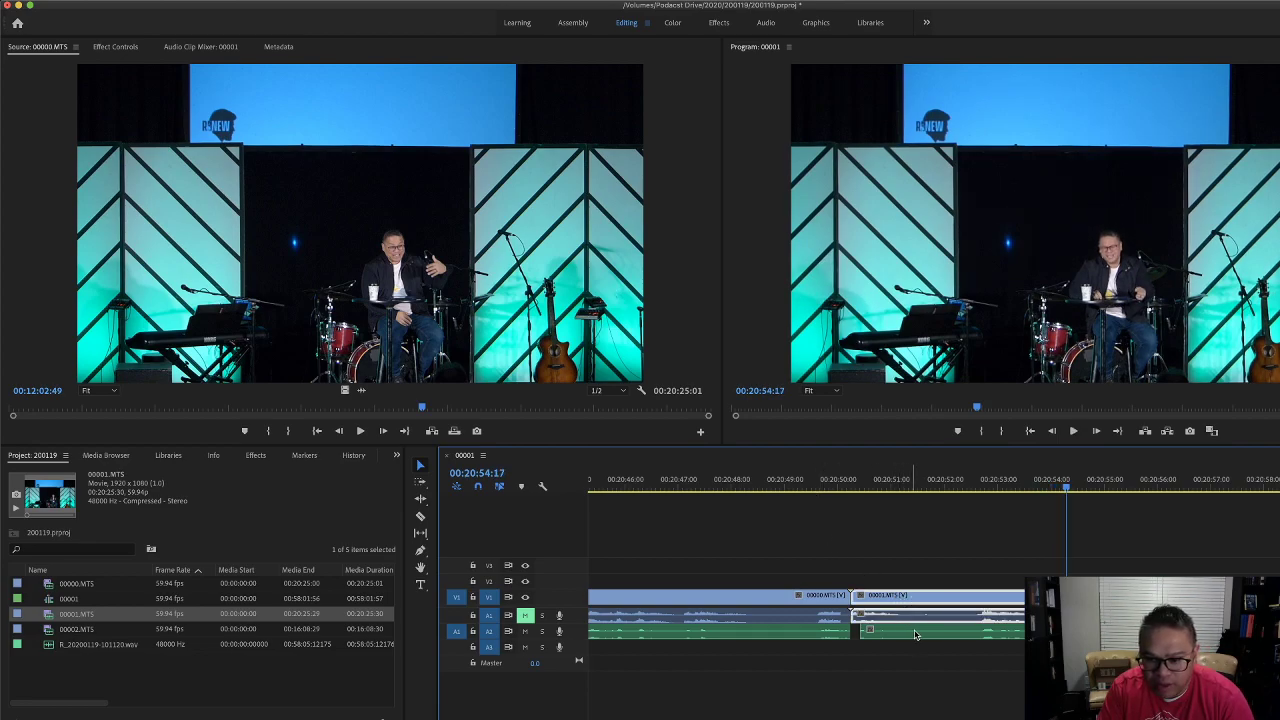
{"action": "right_click", "coordinate": [913, 634]}
{"action": "left_click", "coordinate": [881, 601]}
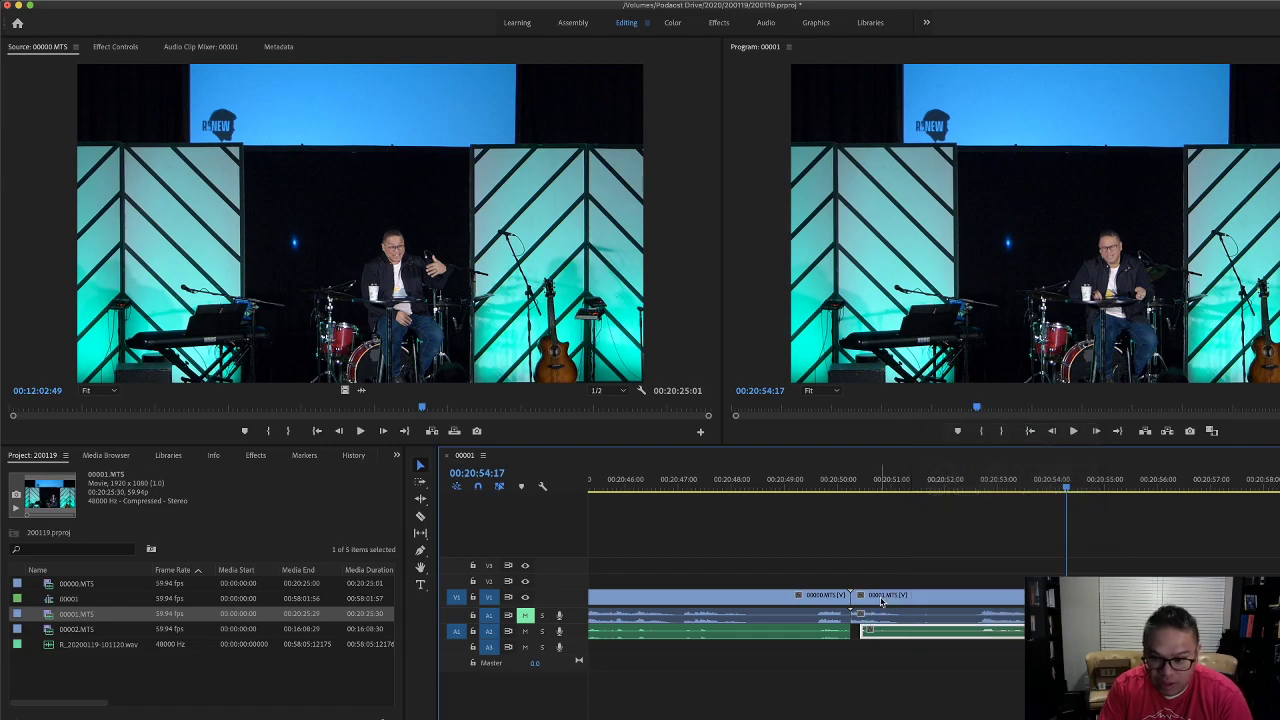
{"action": "left_click", "coordinate": [893, 596]}
{"action": "left_click_drag", "start_coordinate": [918, 597], "coordinate": [912, 597]}
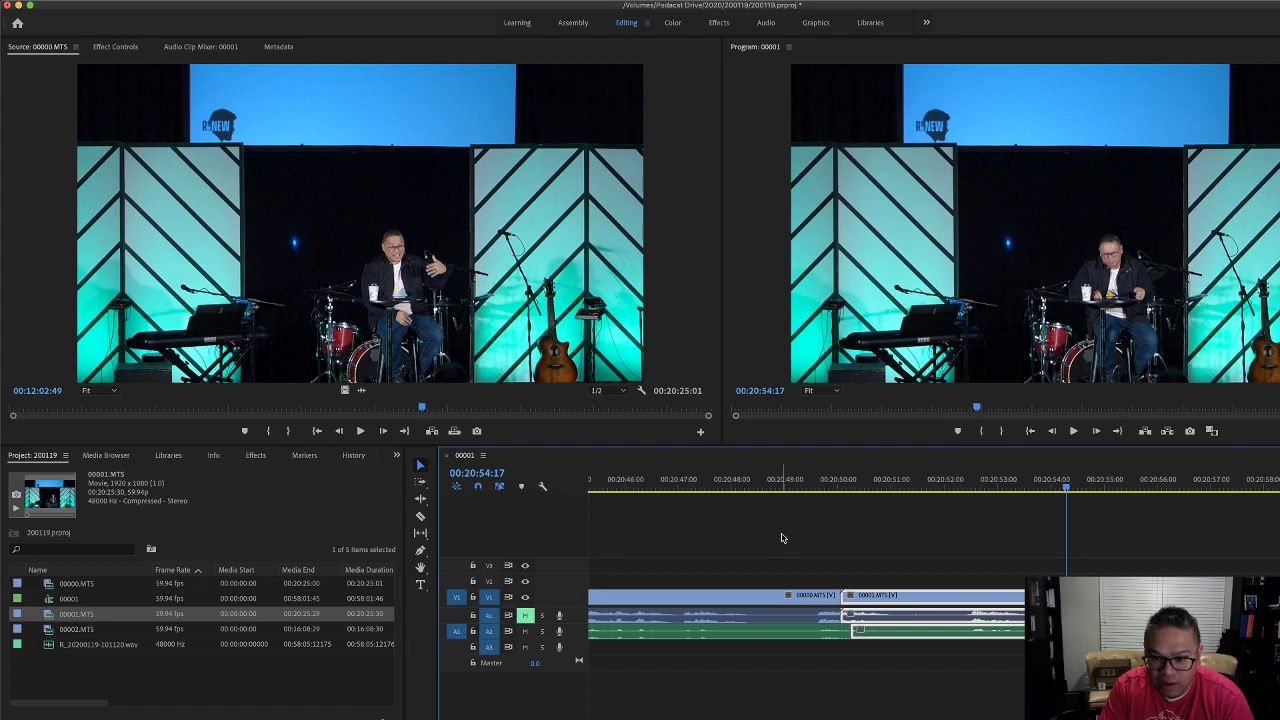
Play the adjusted join from about 00:20:49 to check the picture and WAV audio.
{"action": "left_click", "coordinate": [794, 491]}
{"action": "key", "text": "space"}
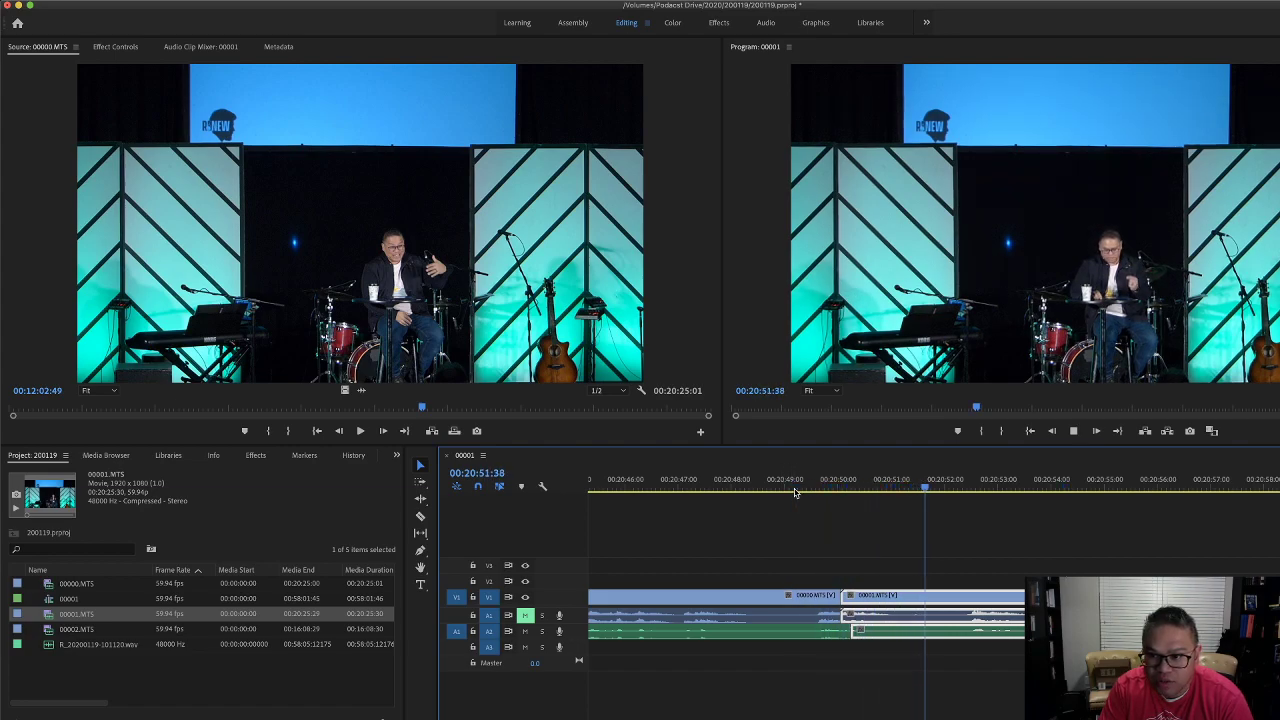
{"action": "key", "text": "space"}
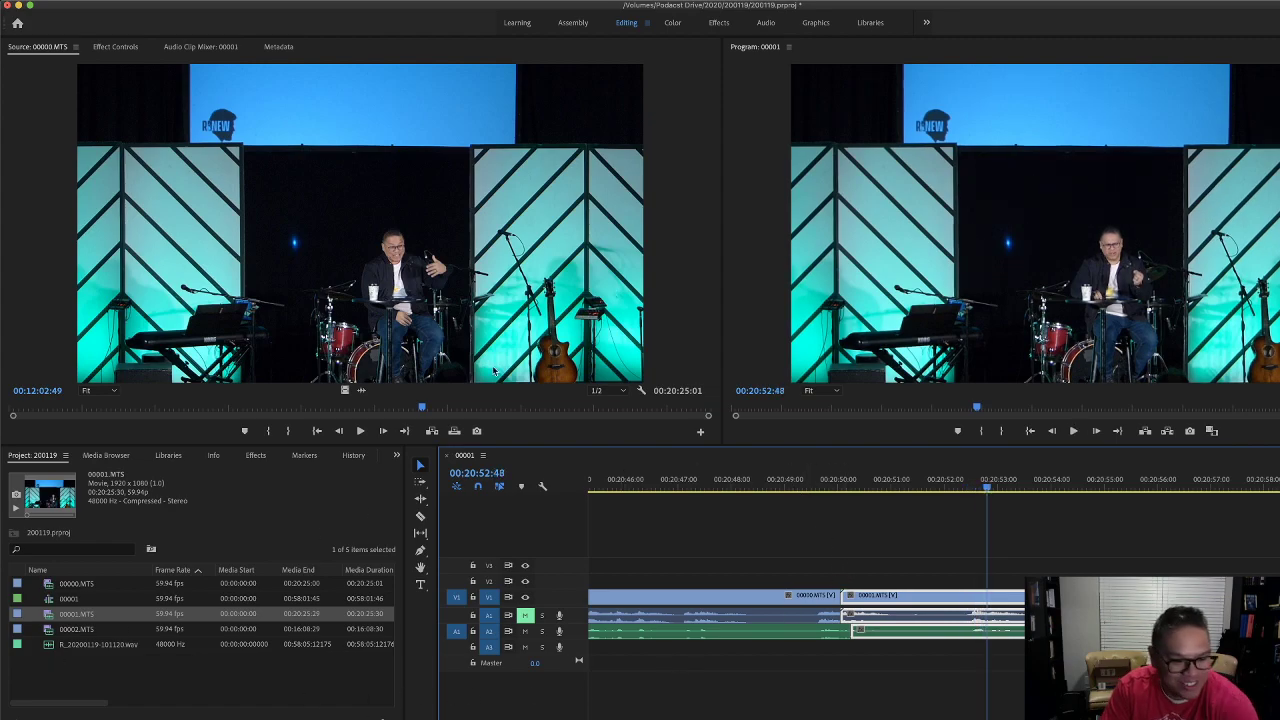
Expand the Dissolve group of the video transitions to locate the Morph Cut transition.
{"action": "left_click", "coordinate": [256, 456]}
{"action": "left_click", "coordinate": [9, 540]}
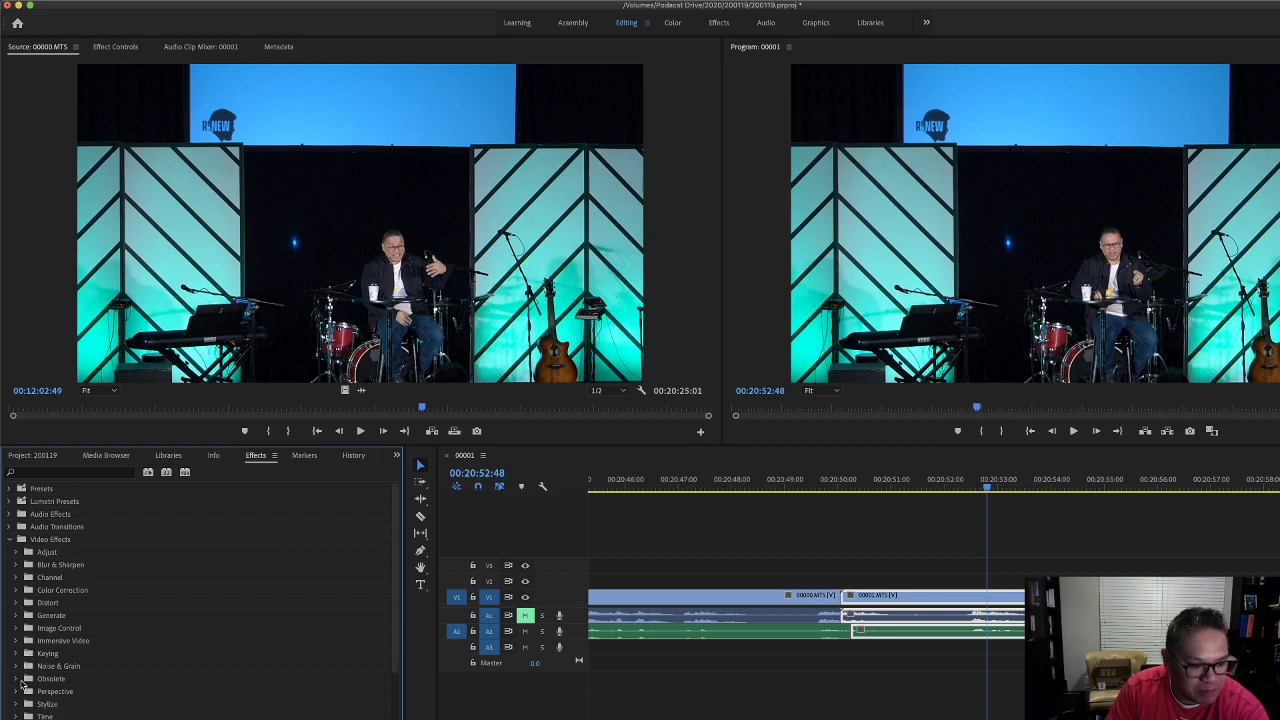
{"action": "left_click", "coordinate": [11, 541]}
{"action": "left_click", "coordinate": [10, 552]}
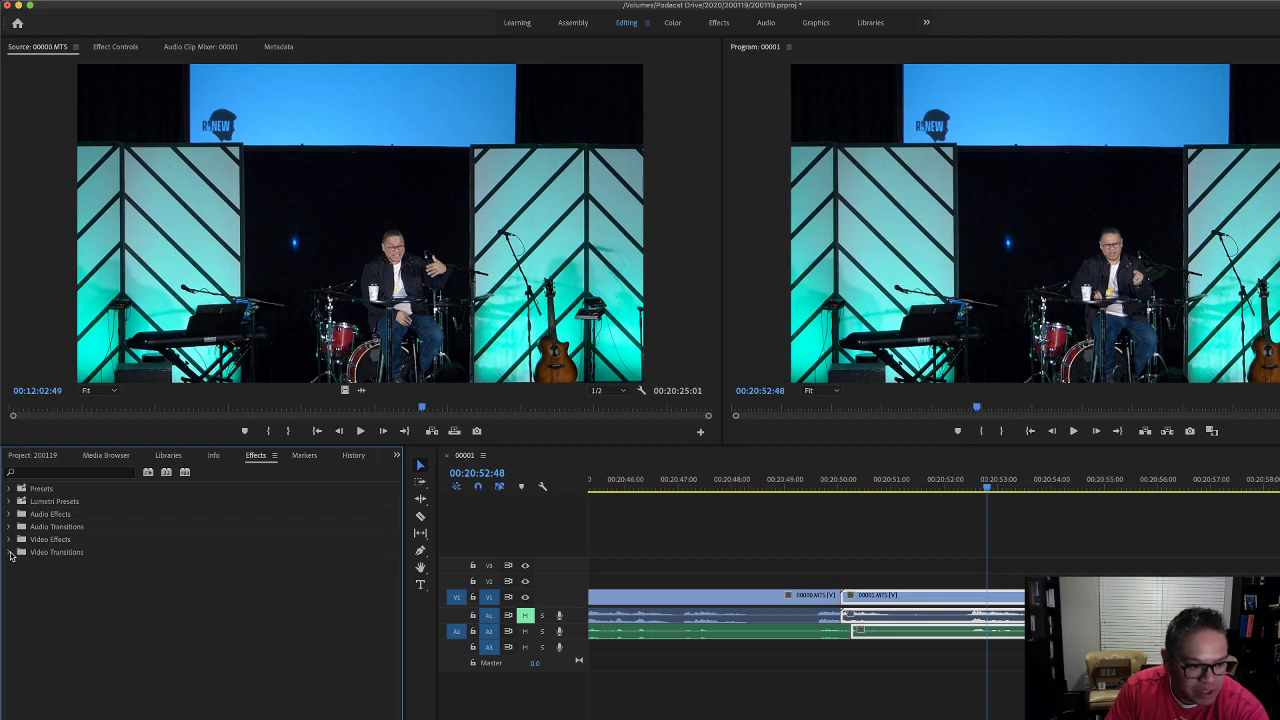
{"action": "left_click", "coordinate": [15, 579]}
{"action": "left_click", "coordinate": [15, 579]}
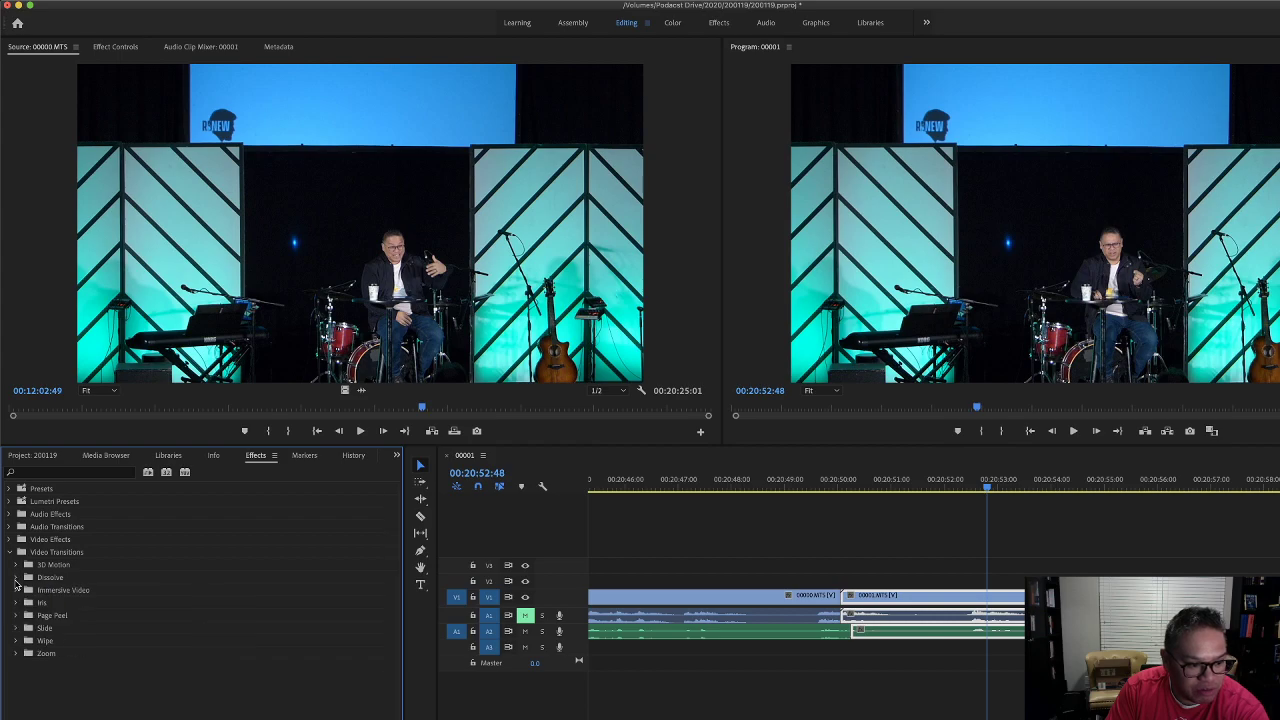
{"action": "left_click", "coordinate": [16, 579]}
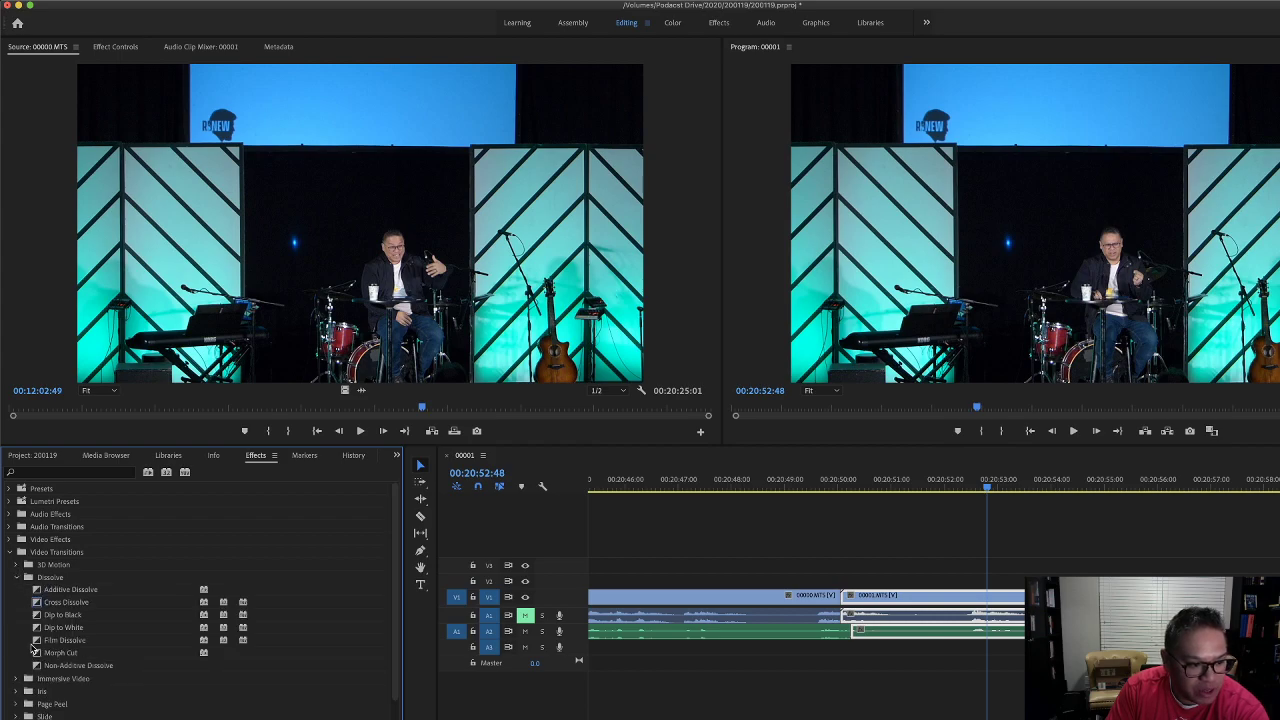
Try applying the Morph Cut transition at the join between 00000.MTS and 00001.MTS, inspect its placement, and undo it.
{"action": "left_click_drag", "start_coordinate": [37, 655], "coordinate": [740, 641]}
{"action": "left_click_drag", "start_coordinate": [823, 608], "coordinate": [840, 607]}
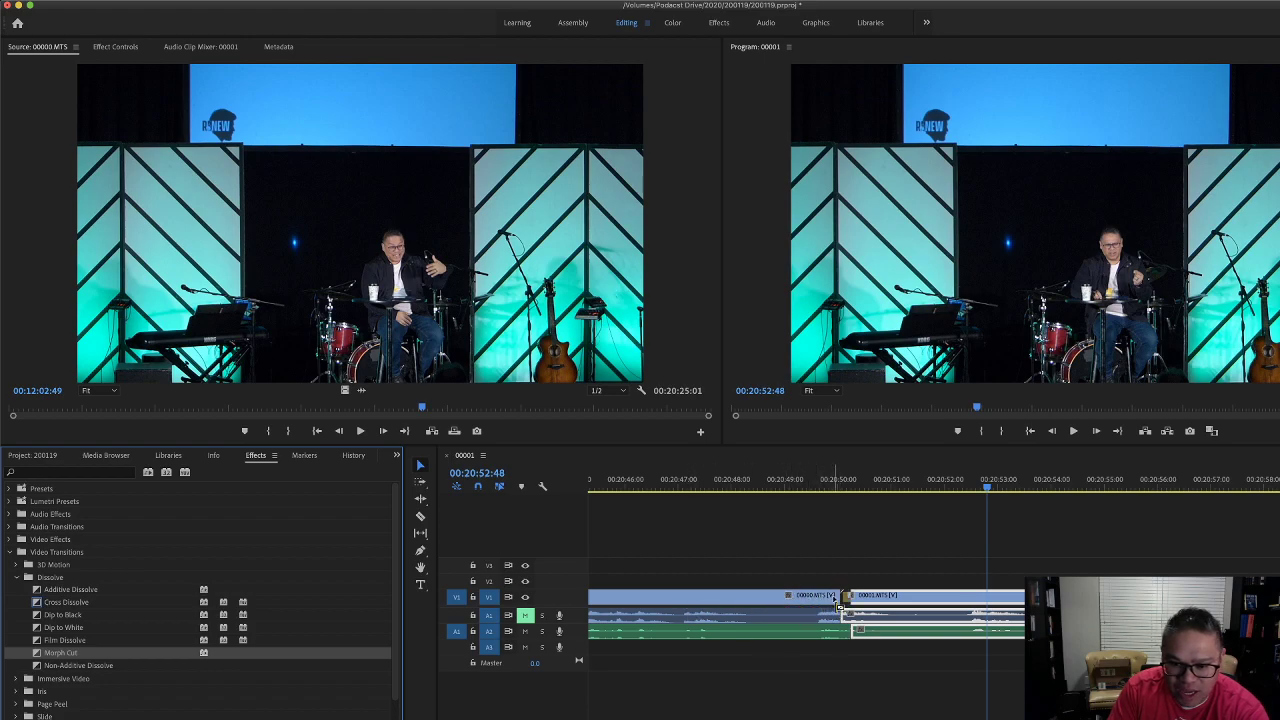
{"action": "key", "text": "="}
{"action": "key", "text": "="}
{"action": "key", "text": "="}
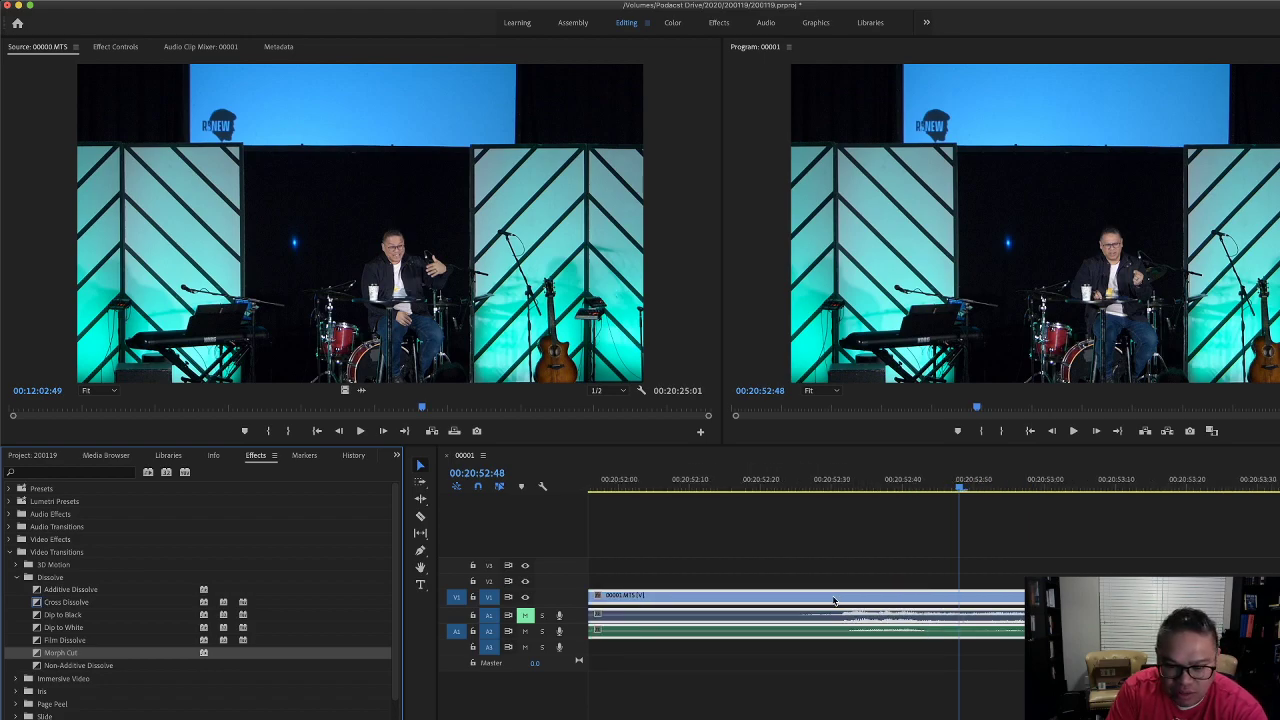
{"action": "scroll", "coordinate": [834, 600], "scroll_direction": "up", "scroll_amount": 5}
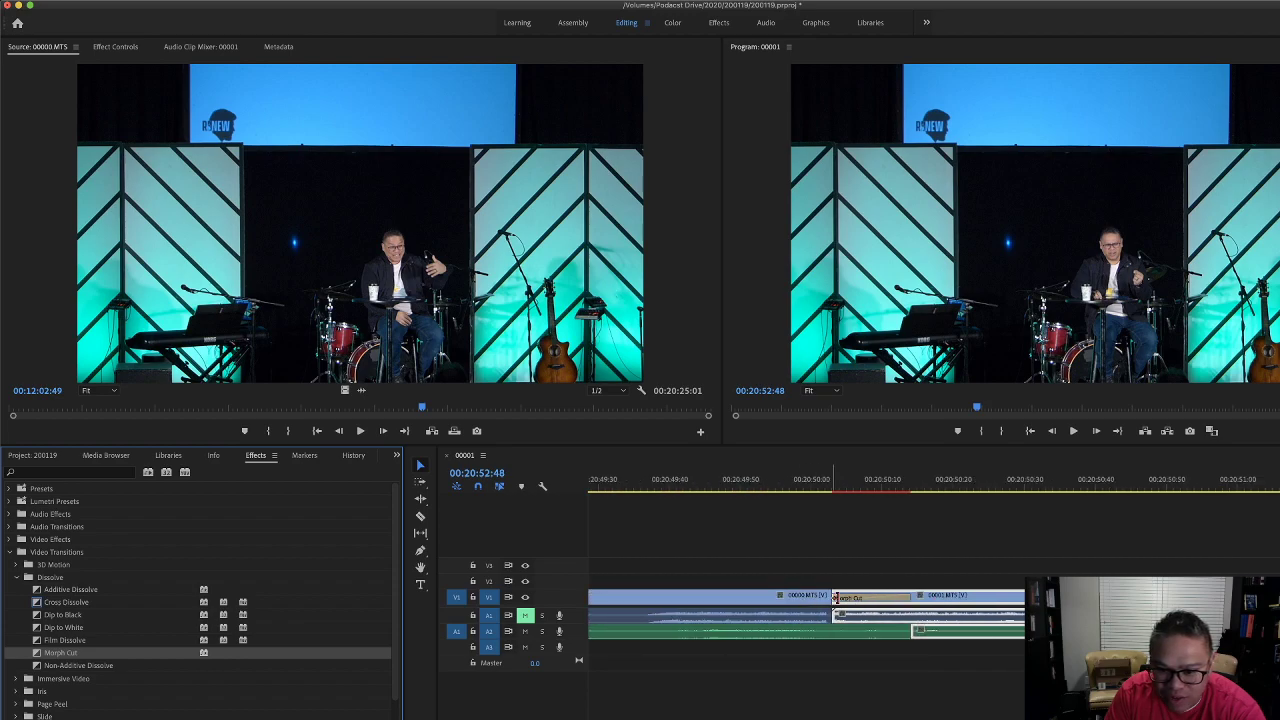
{"action": "key", "text": "super+z"}
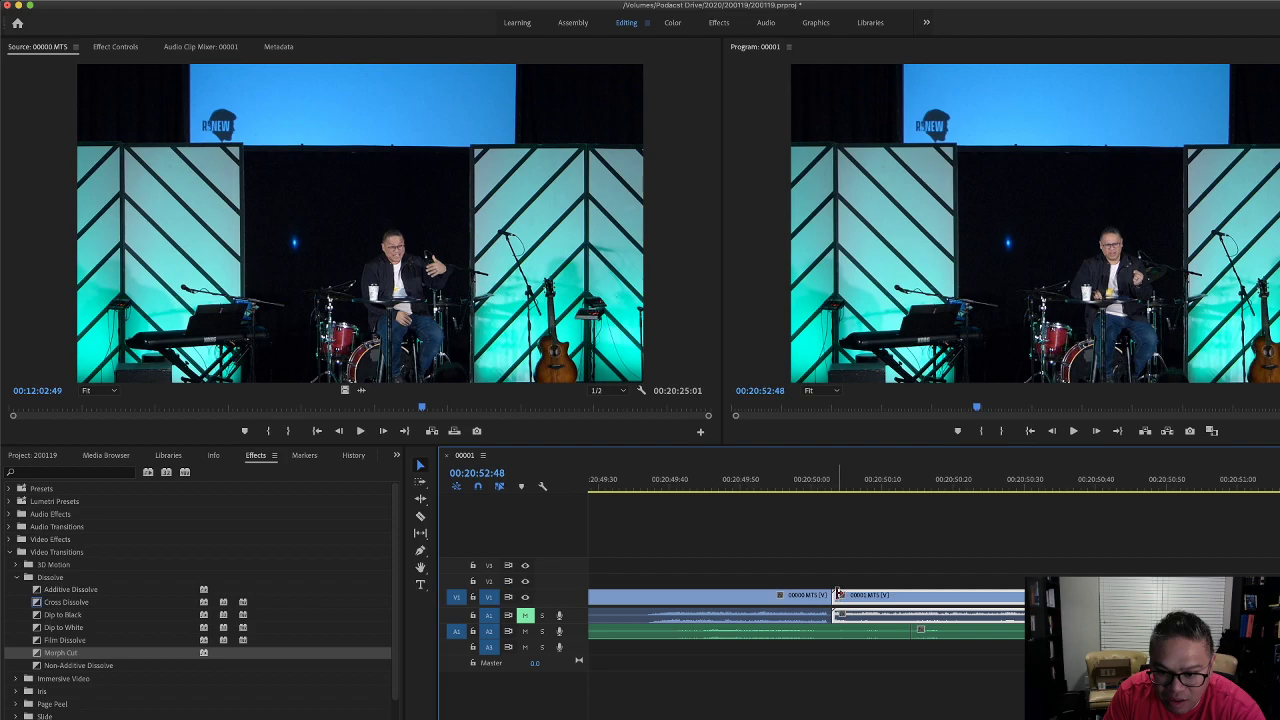
Load 00001.MTS from the sequence into the source view and examine its Motion, Opacity and Time Remapping properties.
{"action": "double_click", "coordinate": [843, 598]}
{"action": "left_click", "coordinate": [843, 598]}
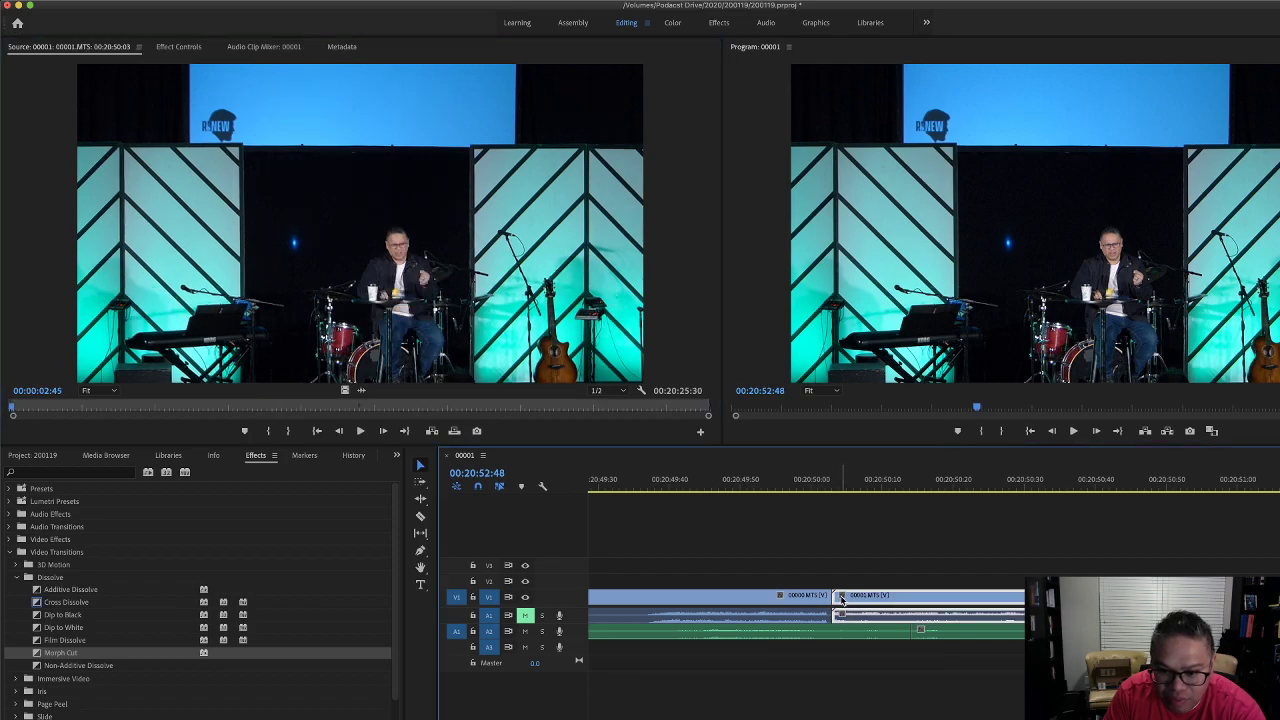
{"action": "left_click", "coordinate": [840, 598]}
{"action": "mouse_move", "coordinate": [866, 611]}
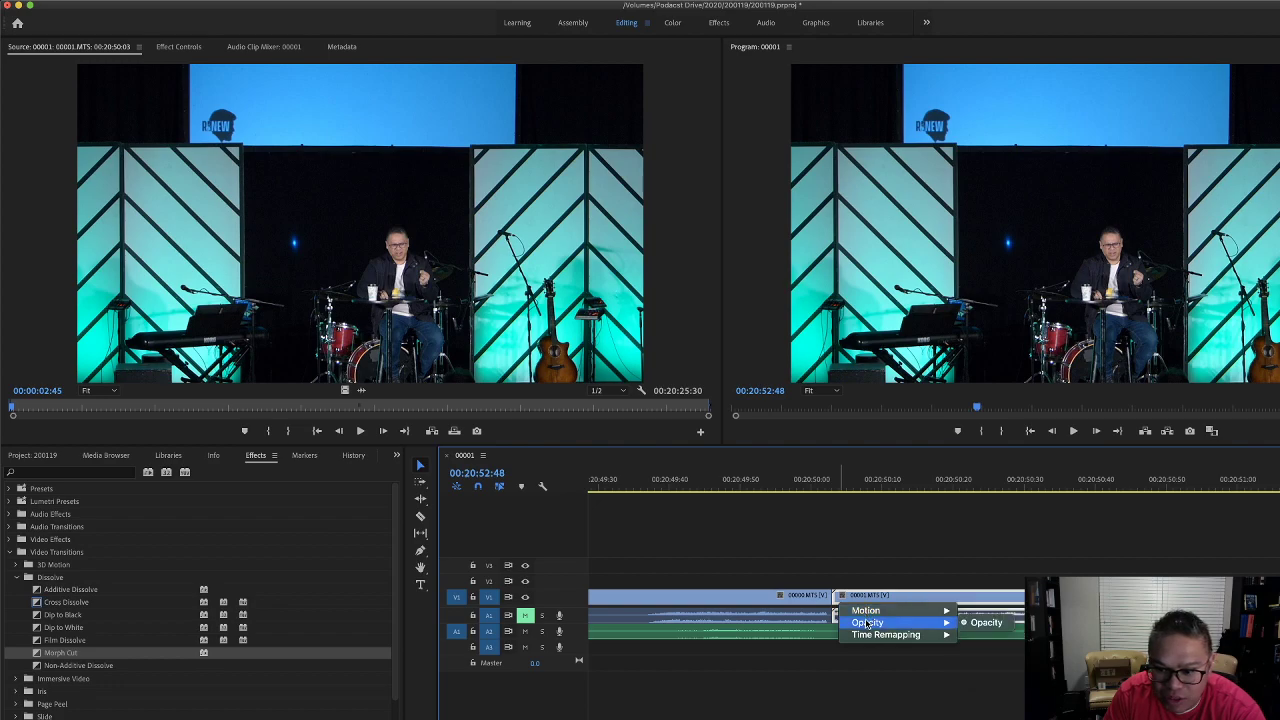
{"action": "mouse_move", "coordinate": [867, 636]}
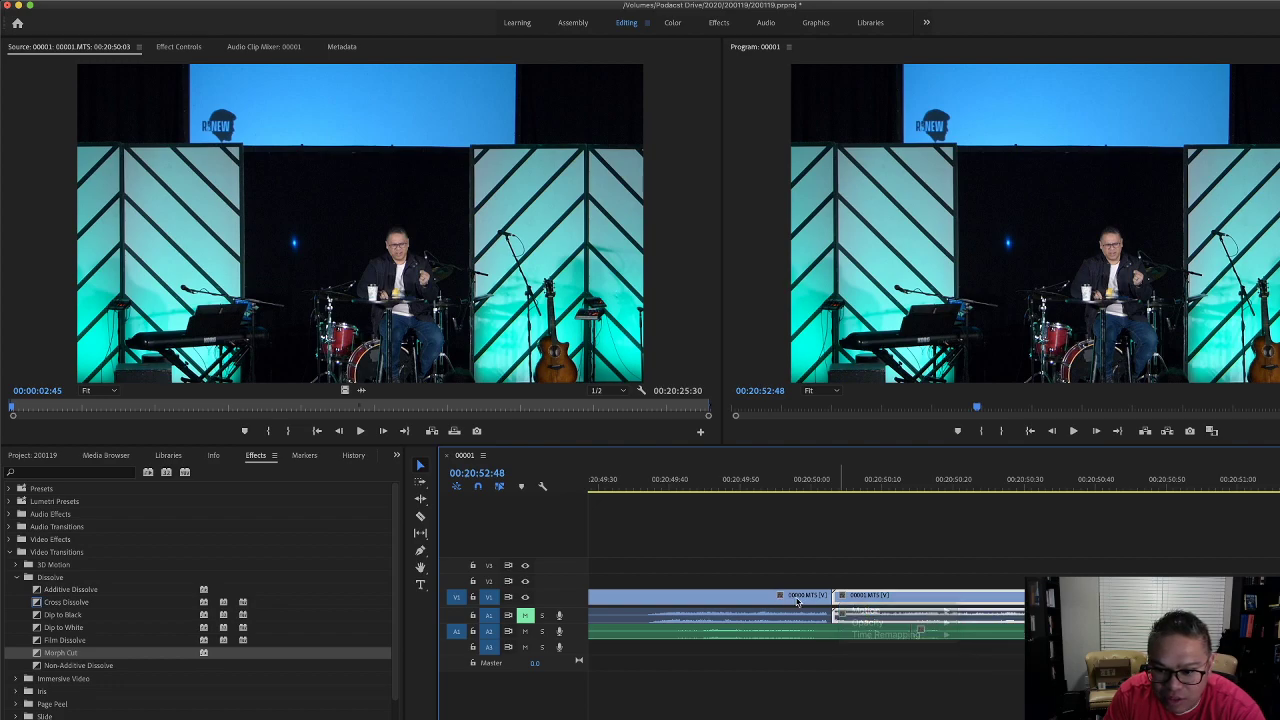
{"action": "left_click", "coordinate": [810, 600]}
{"action": "left_click", "coordinate": [841, 599]}
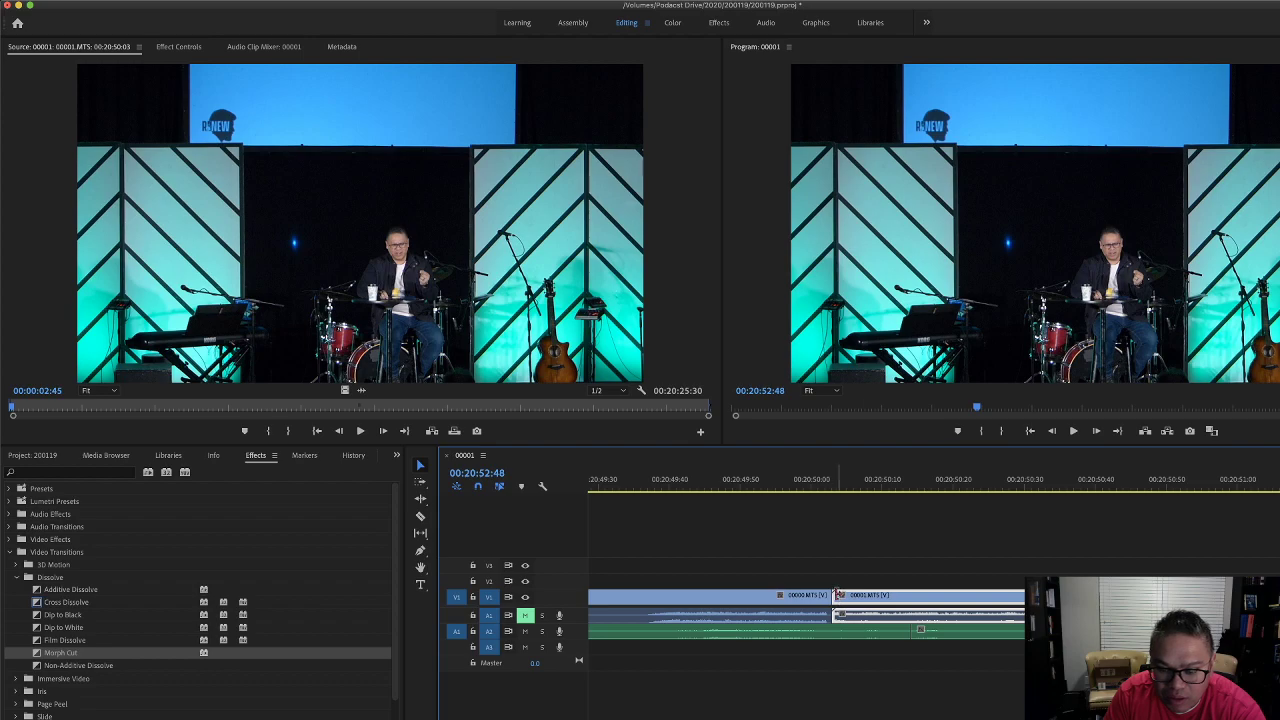
Trim one frame off 00001.MTS and slide it with its WAV segment back against the end of 00000.MTS.
{"action": "left_click_drag", "start_coordinate": [836, 596], "coordinate": [842, 596]}
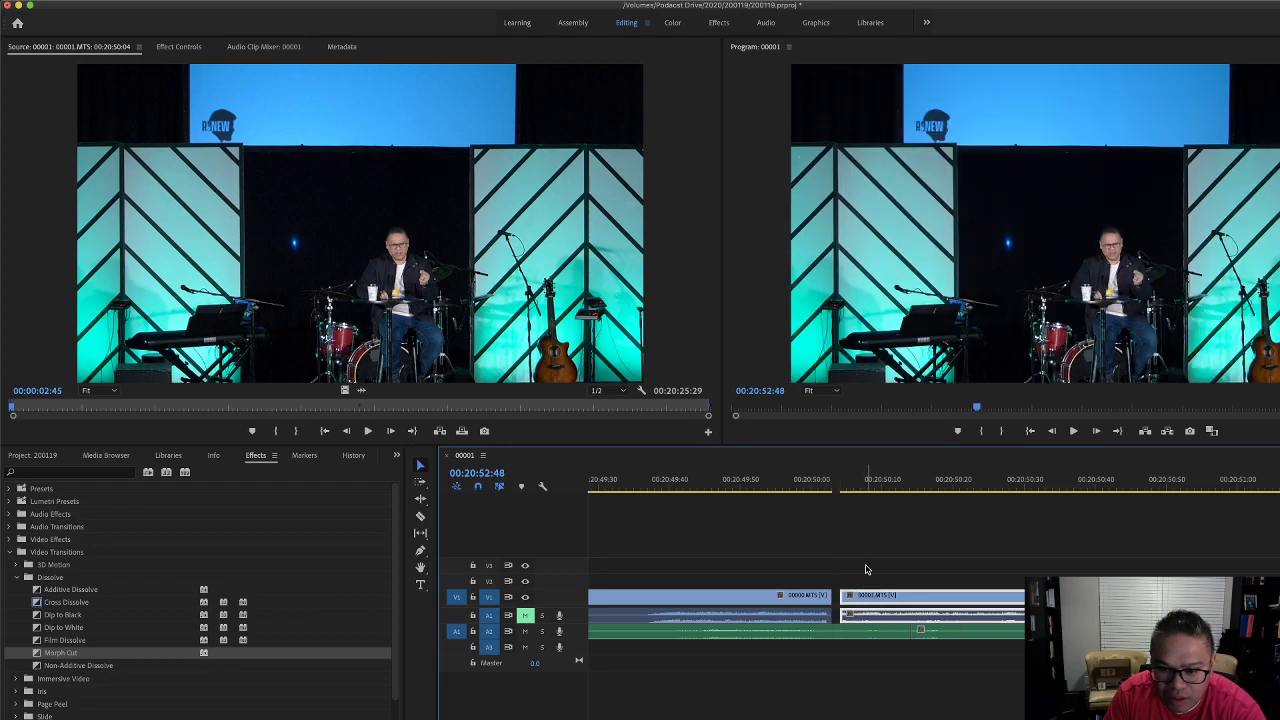
{"action": "left_click", "coordinate": [855, 598]}
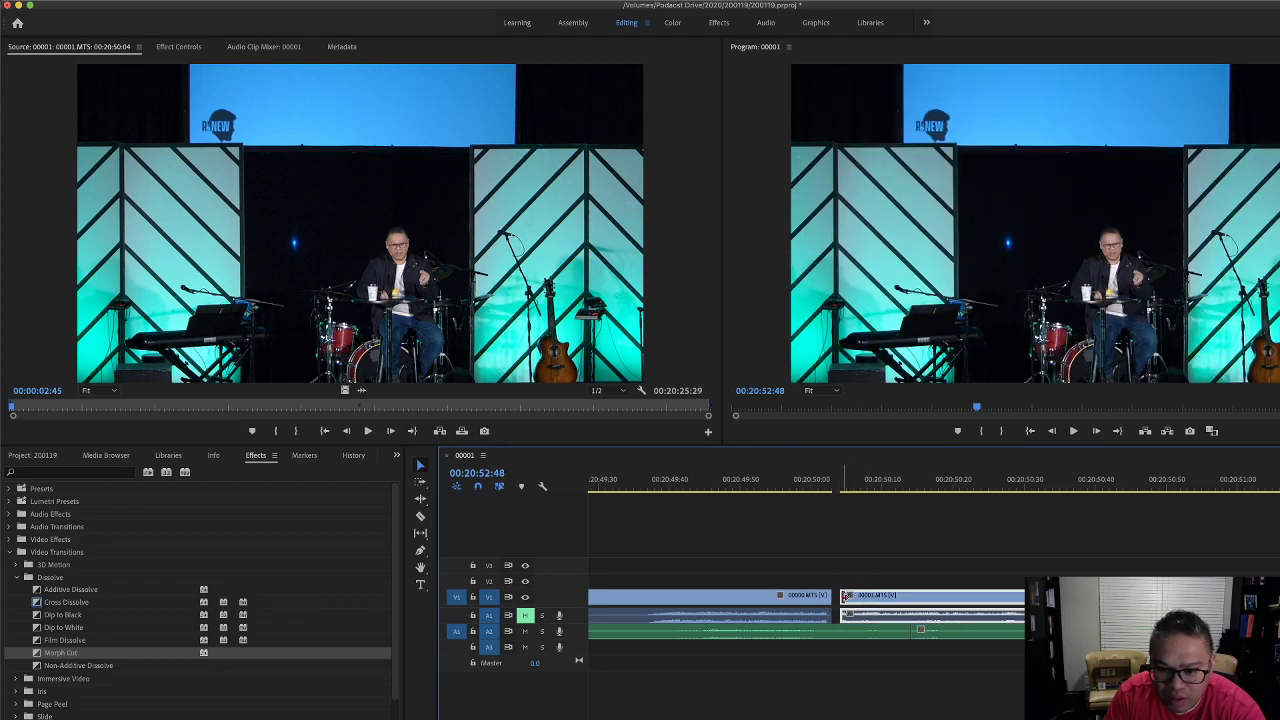
{"action": "left_click_drag", "start_coordinate": [845, 596], "coordinate": [834, 596]}
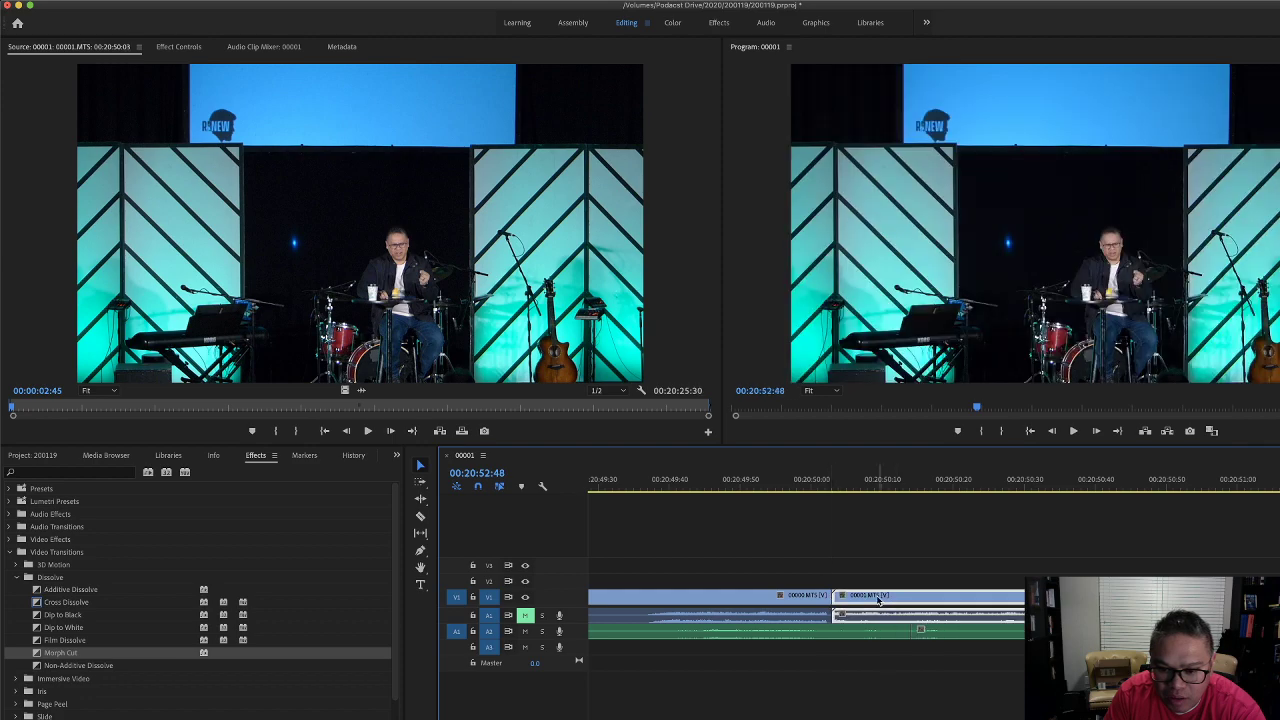
{"action": "left_click_drag", "start_coordinate": [925, 605], "coordinate": [861, 596]}
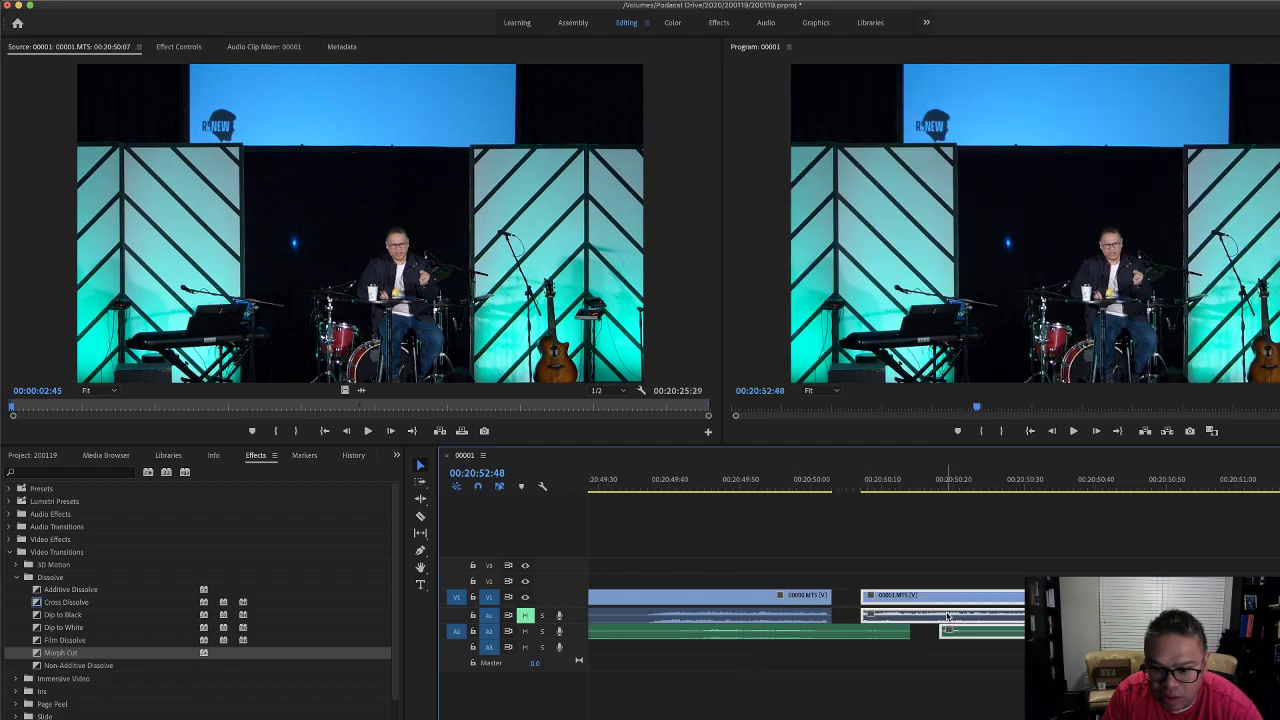
{"action": "left_click_drag", "start_coordinate": [948, 617], "coordinate": [920, 614]}
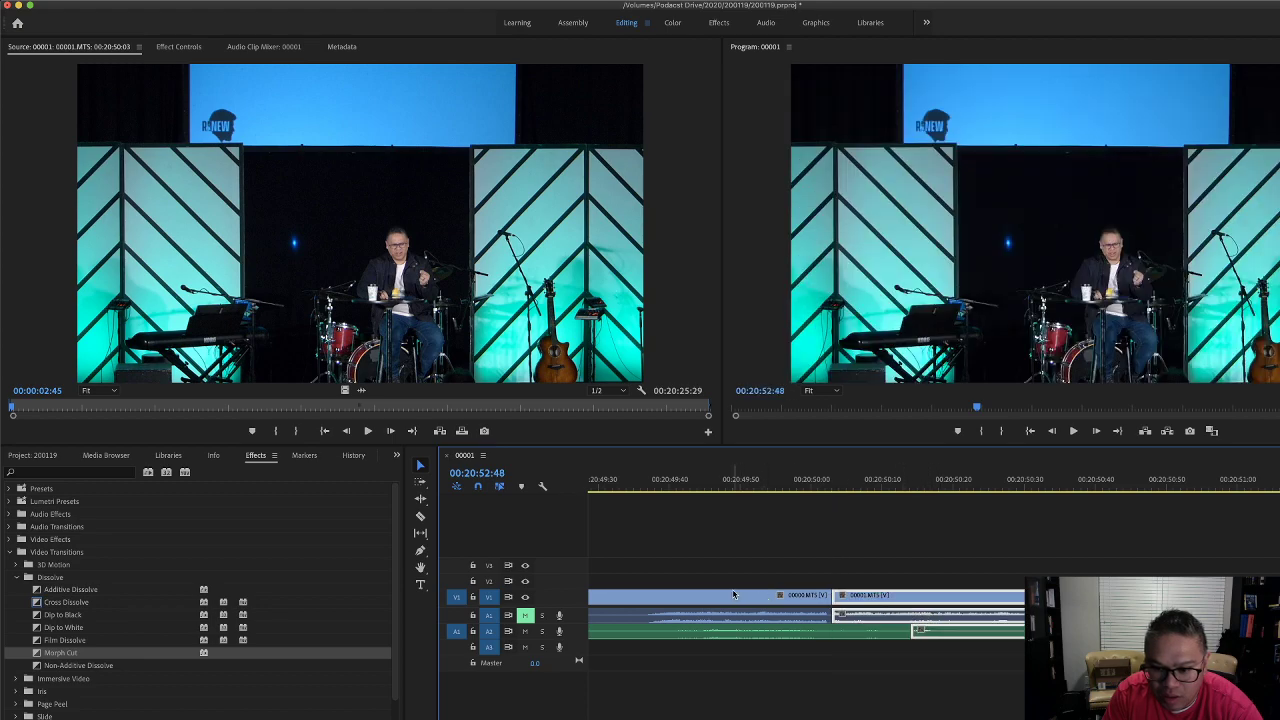
Apply the Morph Cut transition across the join between 00000.MTS and 00001.MTS and play it from just before the join.
{"action": "left_click_drag", "start_coordinate": [44, 656], "coordinate": [830, 600]}
{"action": "left_click", "coordinate": [854, 599]}
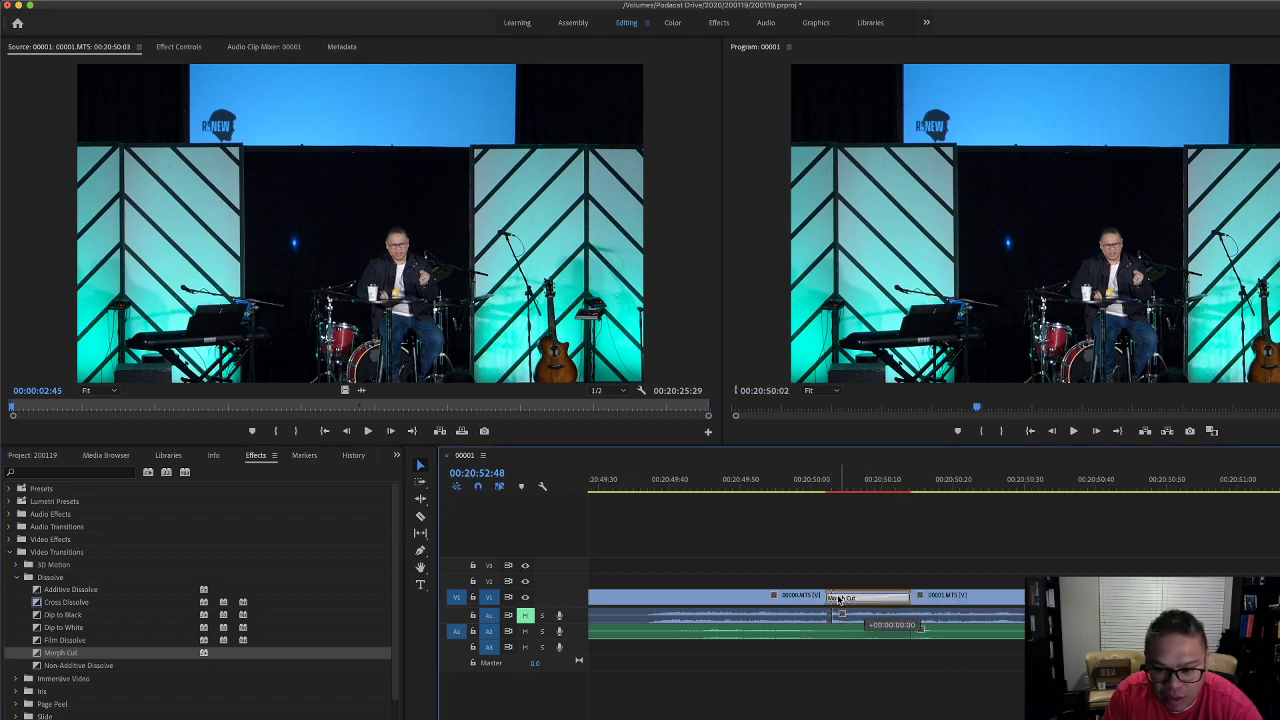
{"action": "left_click", "coordinate": [818, 492]}
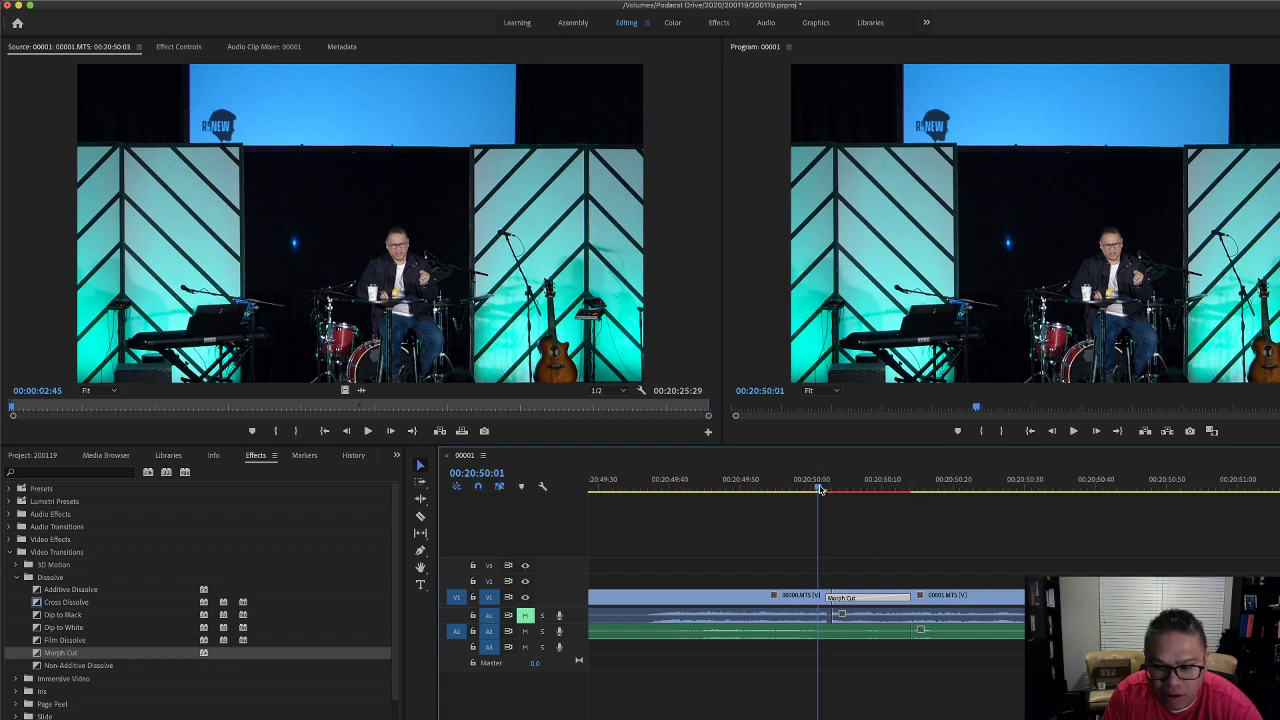
{"action": "key", "text": "space"}
{"action": "left_click_drag", "start_coordinate": [820, 490], "coordinate": [578, 489]}
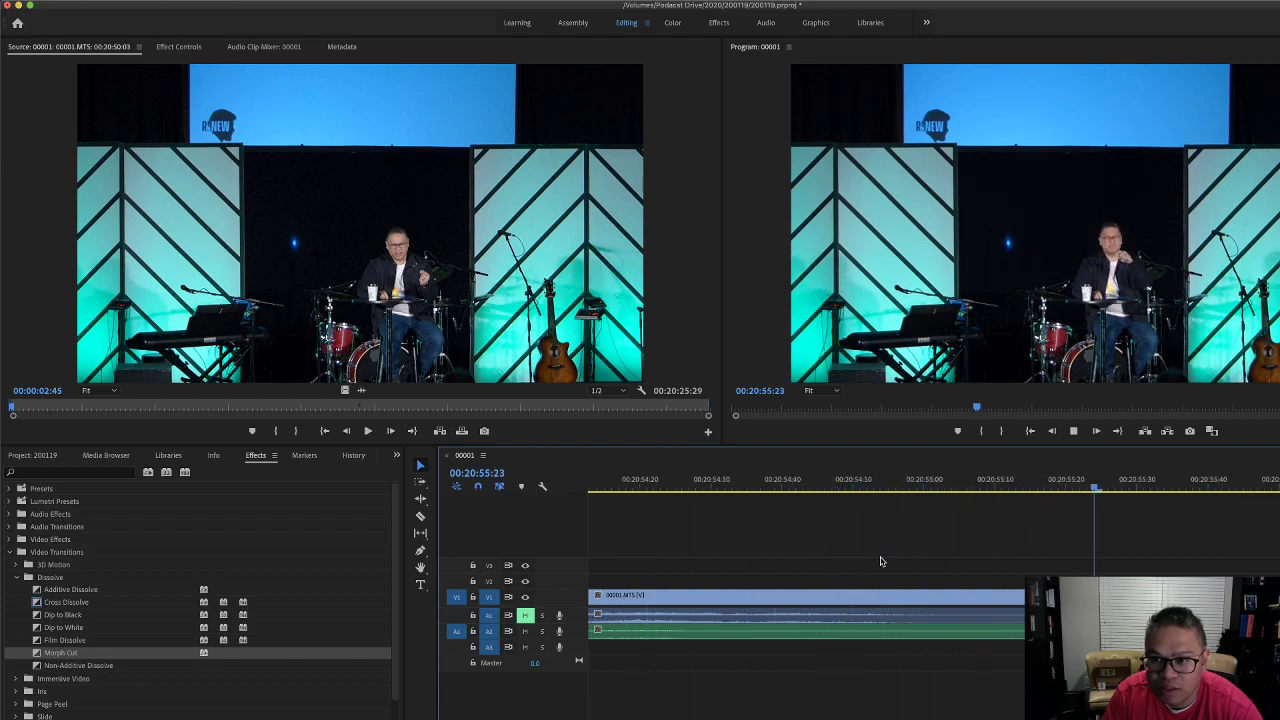
Play the sequence around 00:38:53 to check that the WAV audio is still in sync with 00001.MTS.
{"action": "key", "text": "minus"}
{"action": "key", "text": "minus"}
{"action": "key", "text": "minus"}
{"action": "key", "text": "minus"}
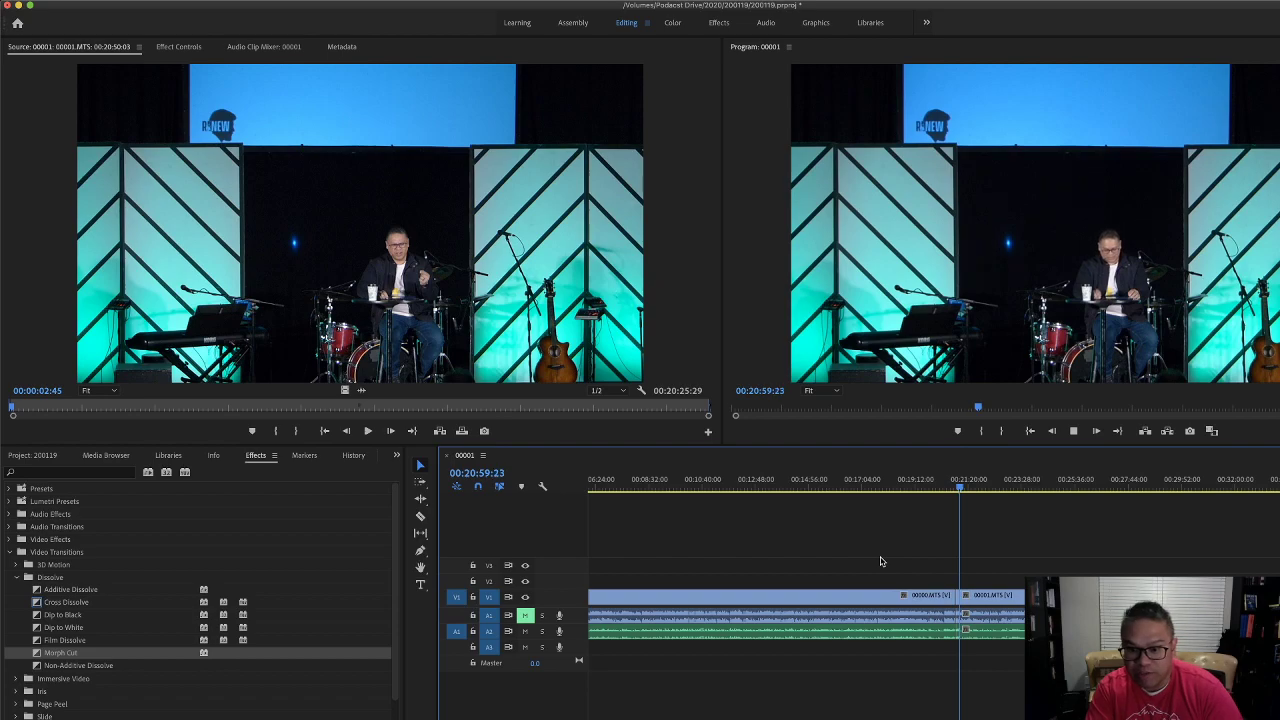
{"action": "scroll", "coordinate": [1033, 541], "scroll_direction": "right", "scroll_amount": 5}
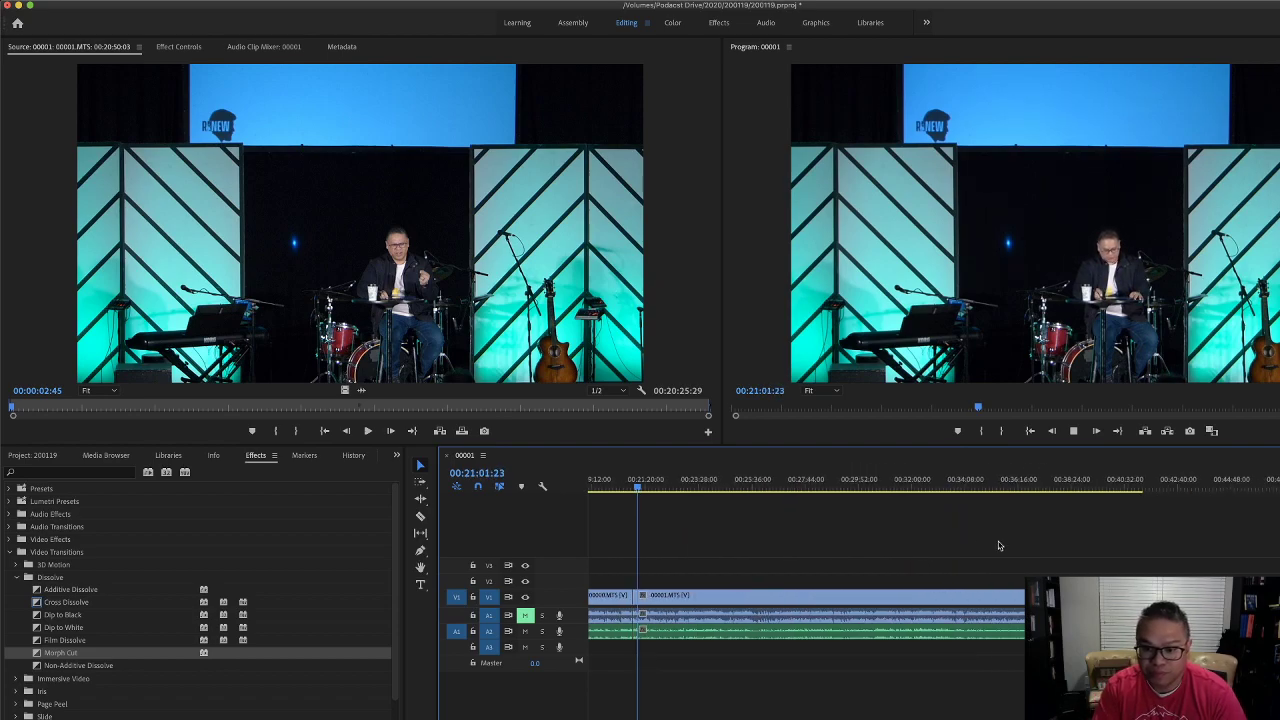
{"action": "left_click_drag", "start_coordinate": [957, 486], "coordinate": [1085, 497]}
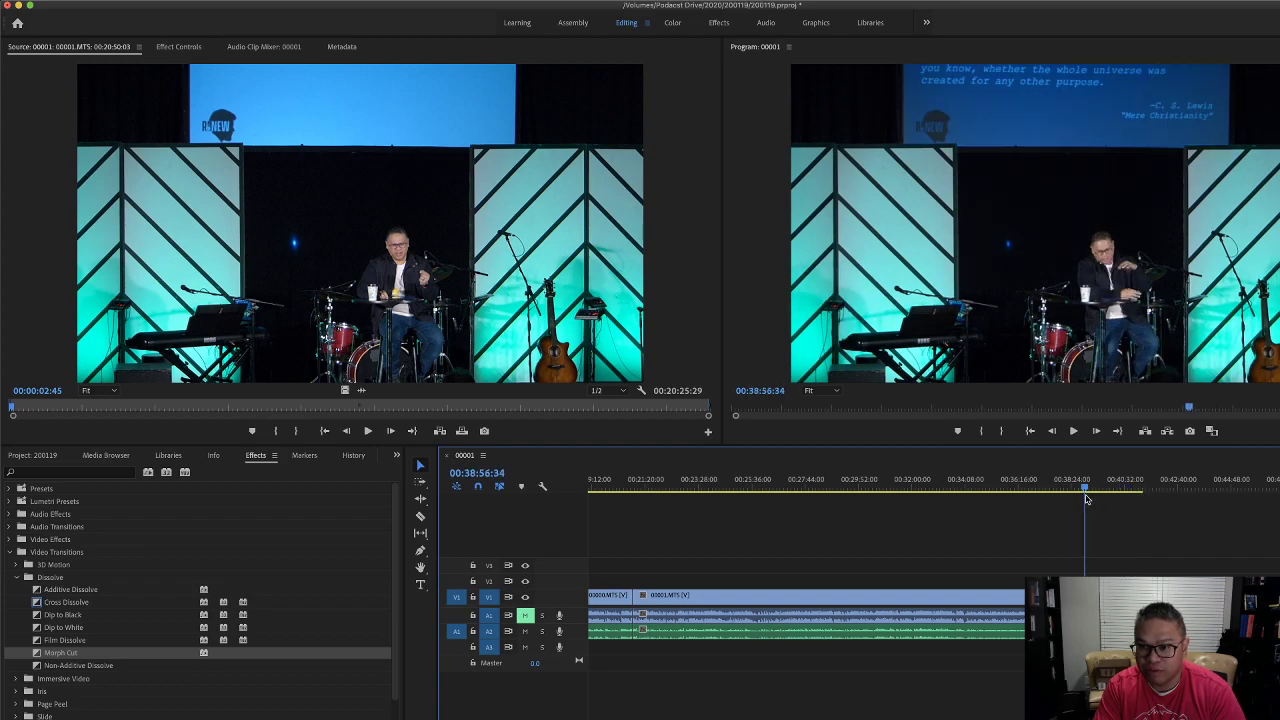
{"action": "key", "text": "space"}
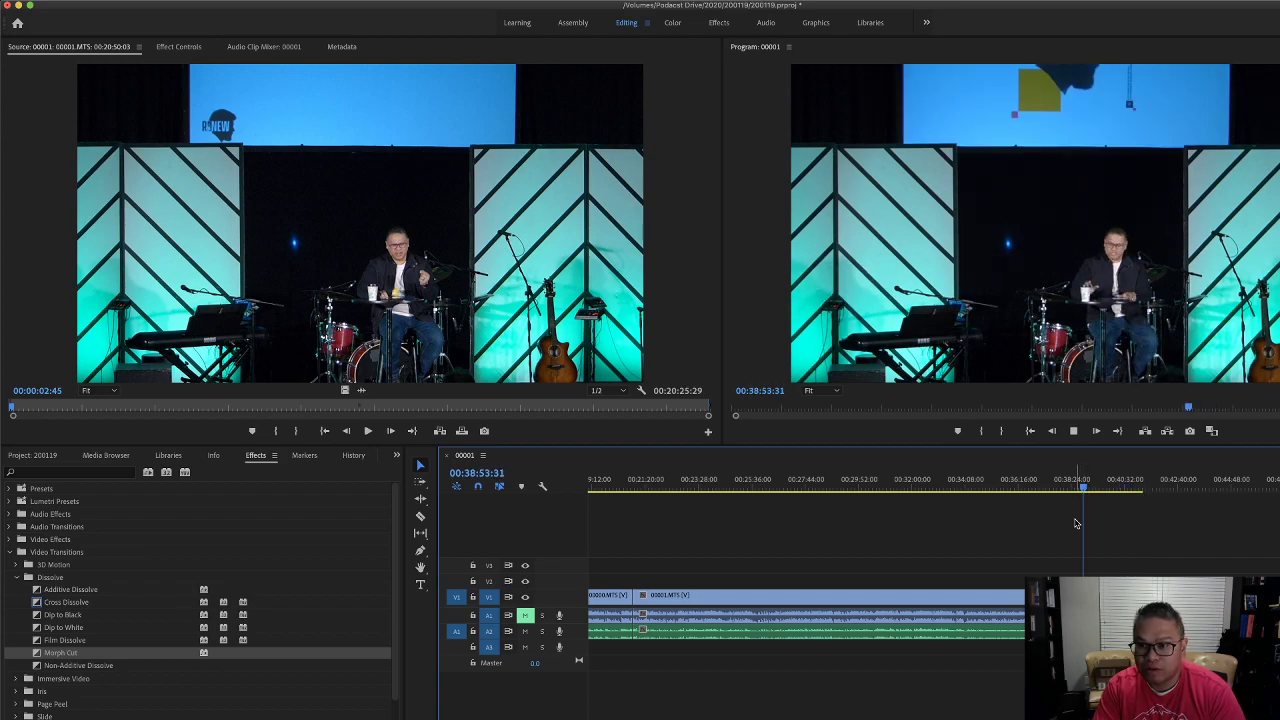
{"action": "key", "text": "space"}
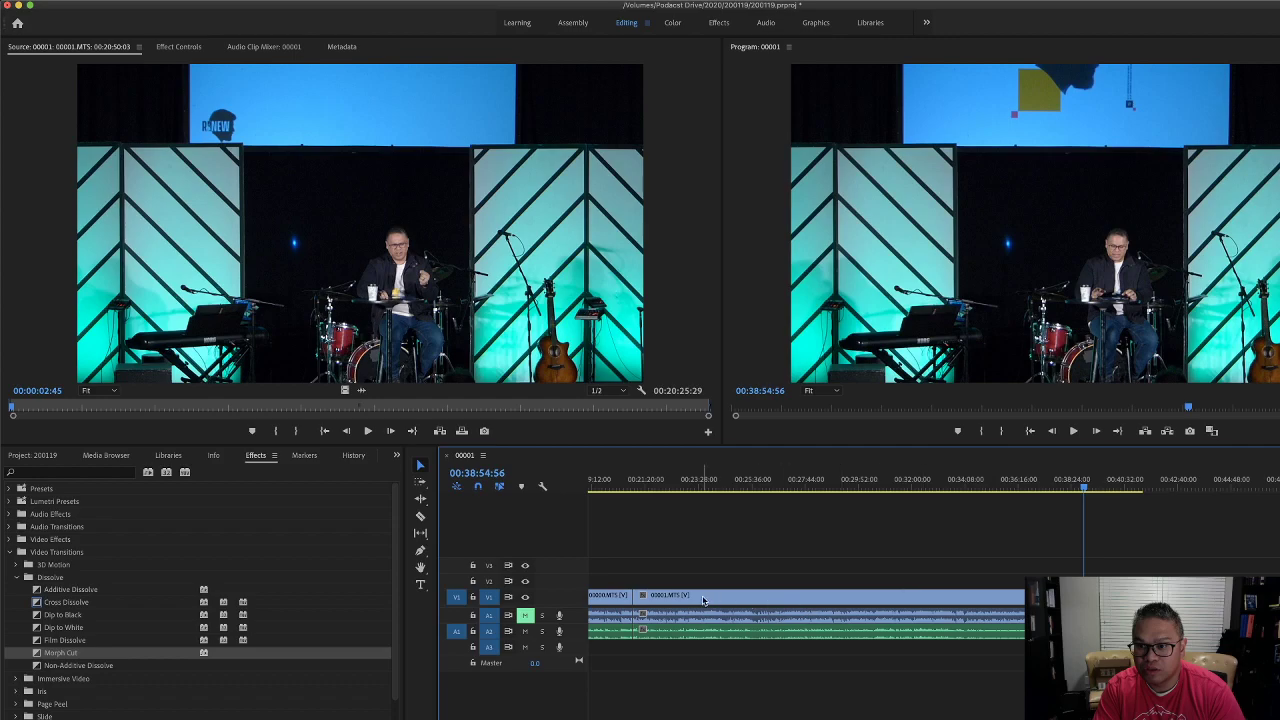
Add 00002.MTS from the project to the sequence after 00001.MTS, leaving a gap between the two clips.
{"action": "left_click", "coordinate": [24, 456]}
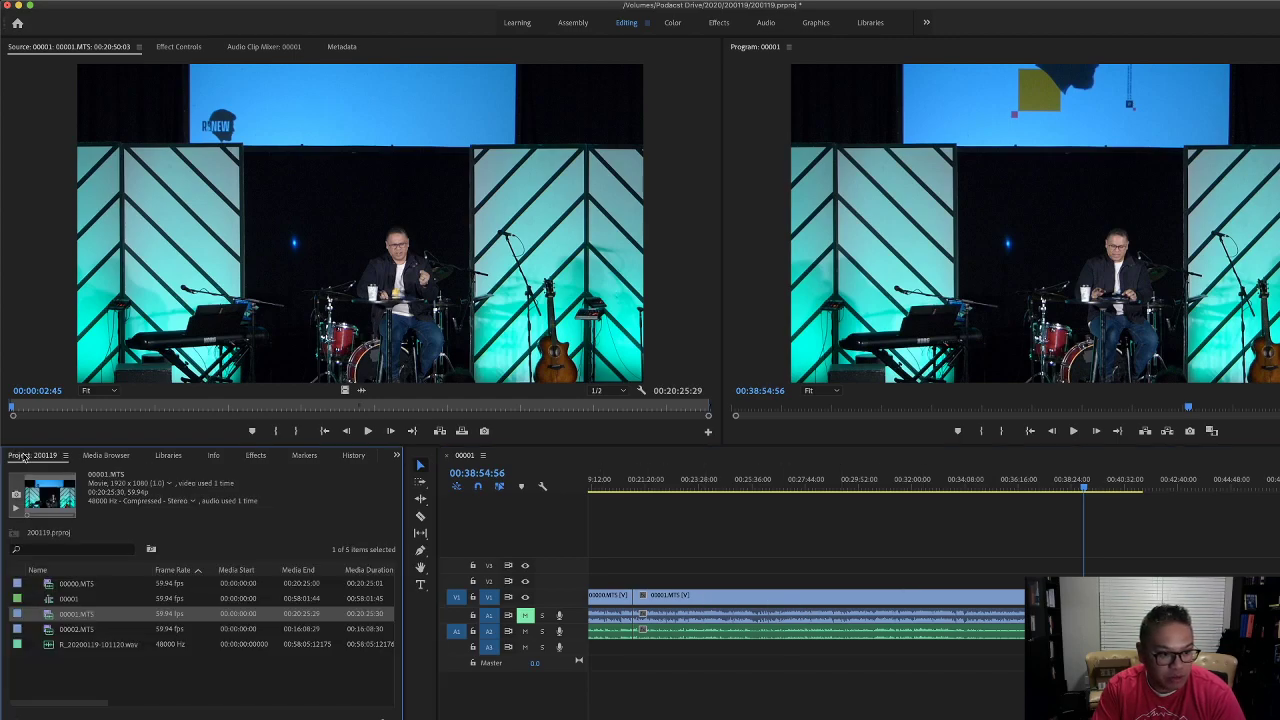
{"action": "left_click", "coordinate": [48, 630]}
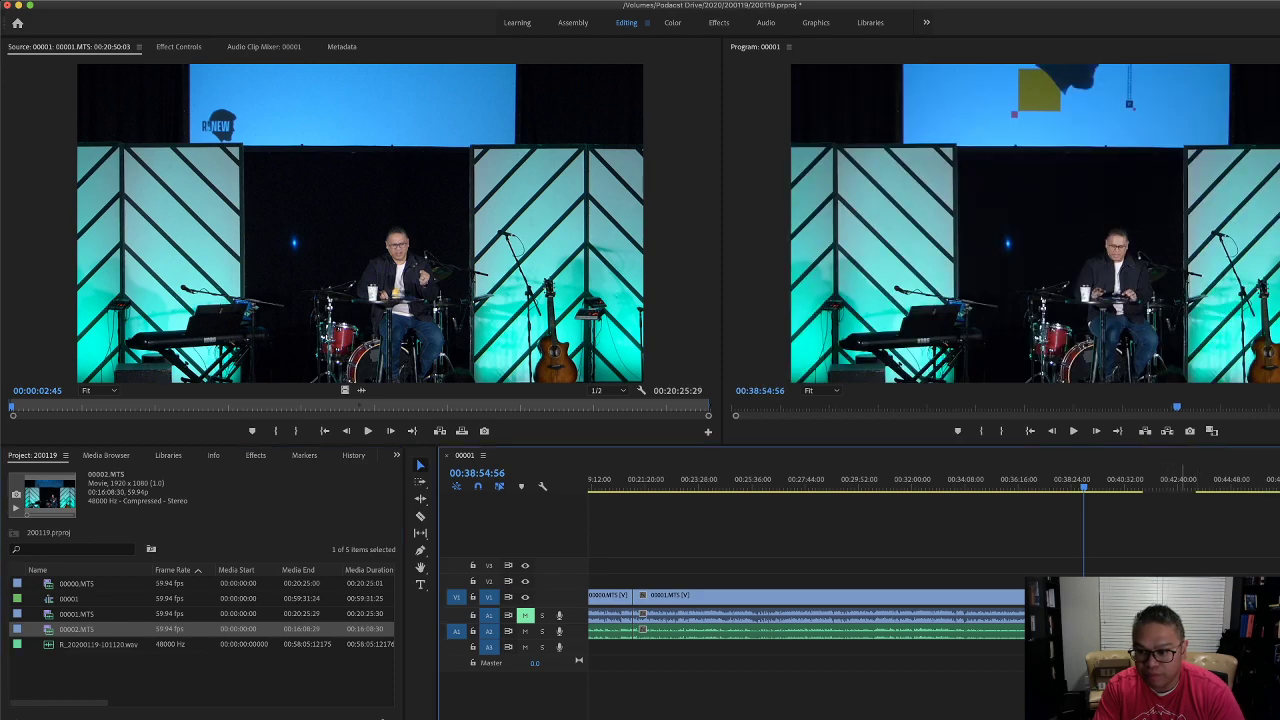
Split the WAV audio with the Razor tool at the end of 00001.MTS, at 00:41:15:32.
{"action": "scroll", "coordinate": [1110, 526], "scroll_direction": "up", "scroll_amount": 6}
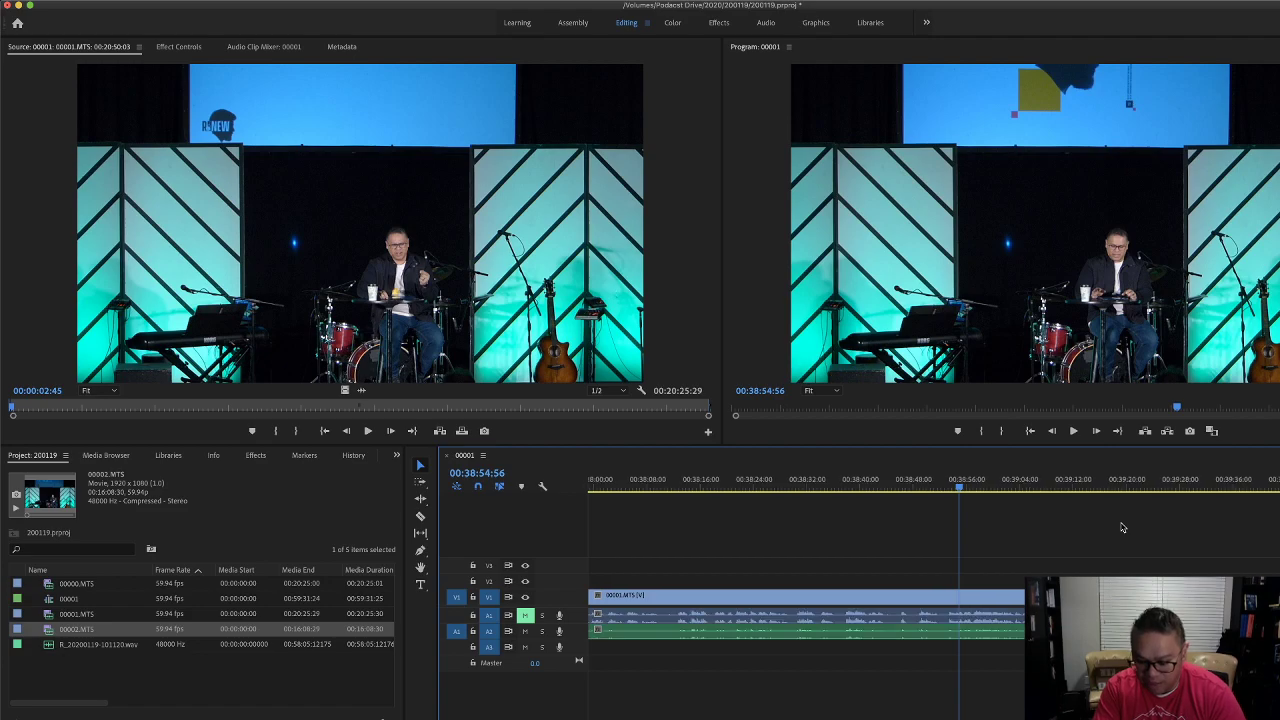
{"action": "scroll", "coordinate": [1100, 505], "scroll_direction": "down", "scroll_amount": 3}
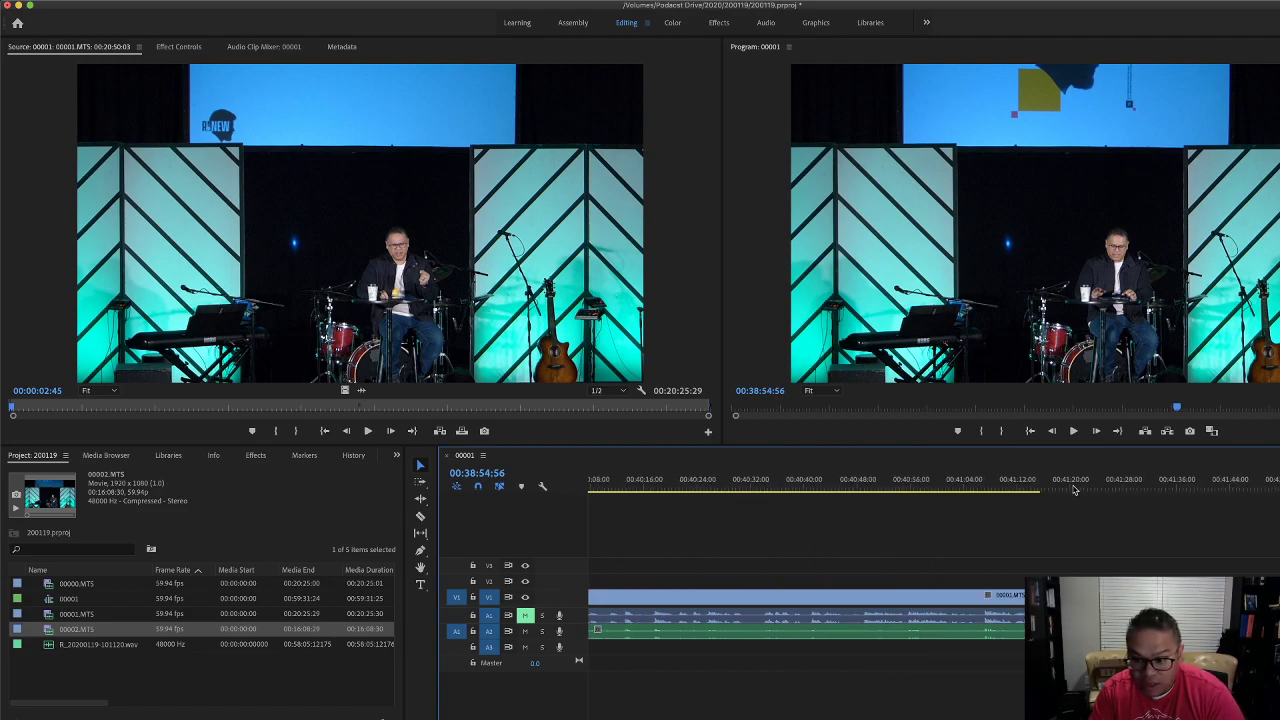
{"action": "left_click", "coordinate": [1043, 487]}
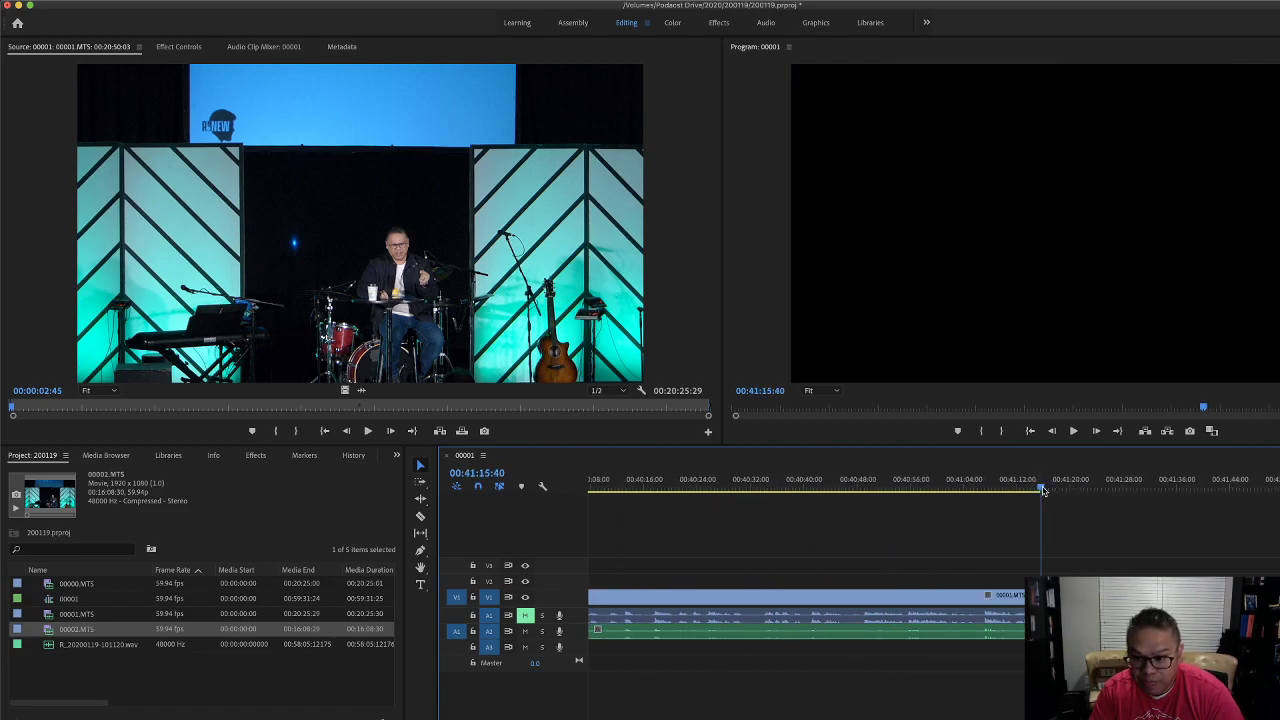
{"action": "key", "text": "equal"}
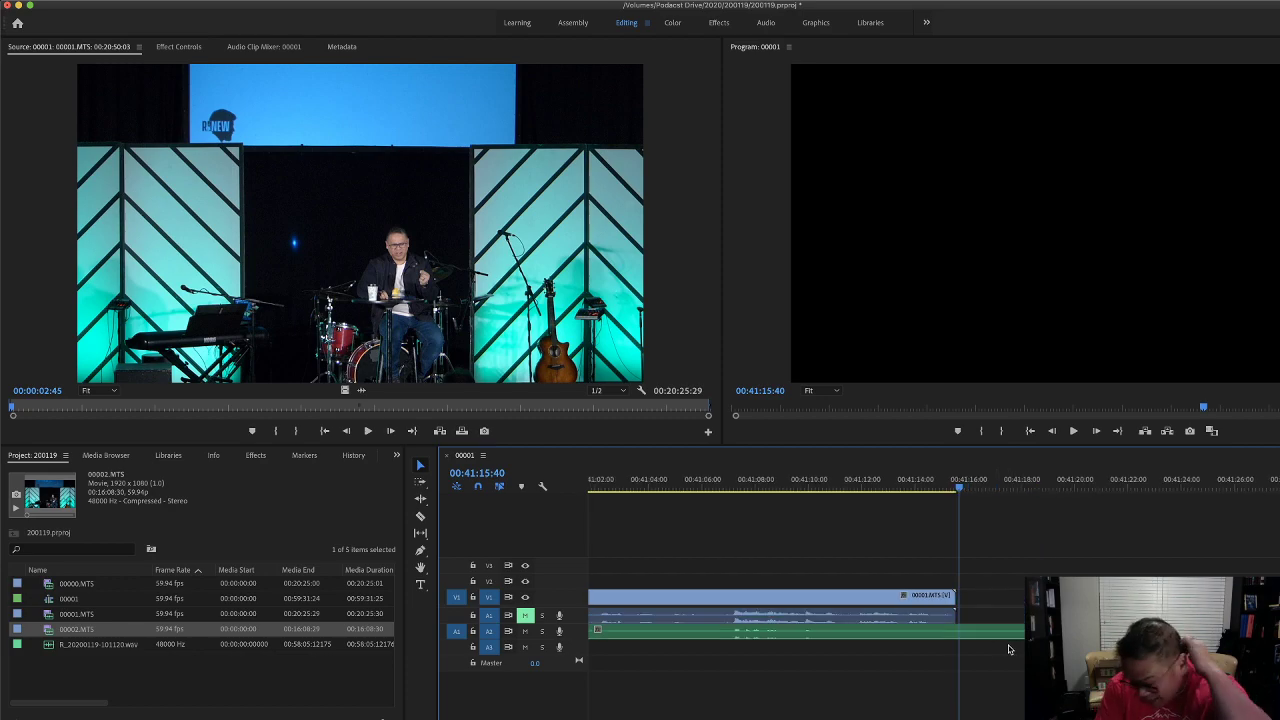
{"action": "left_click_drag", "start_coordinate": [961, 493], "coordinate": [958, 493]}
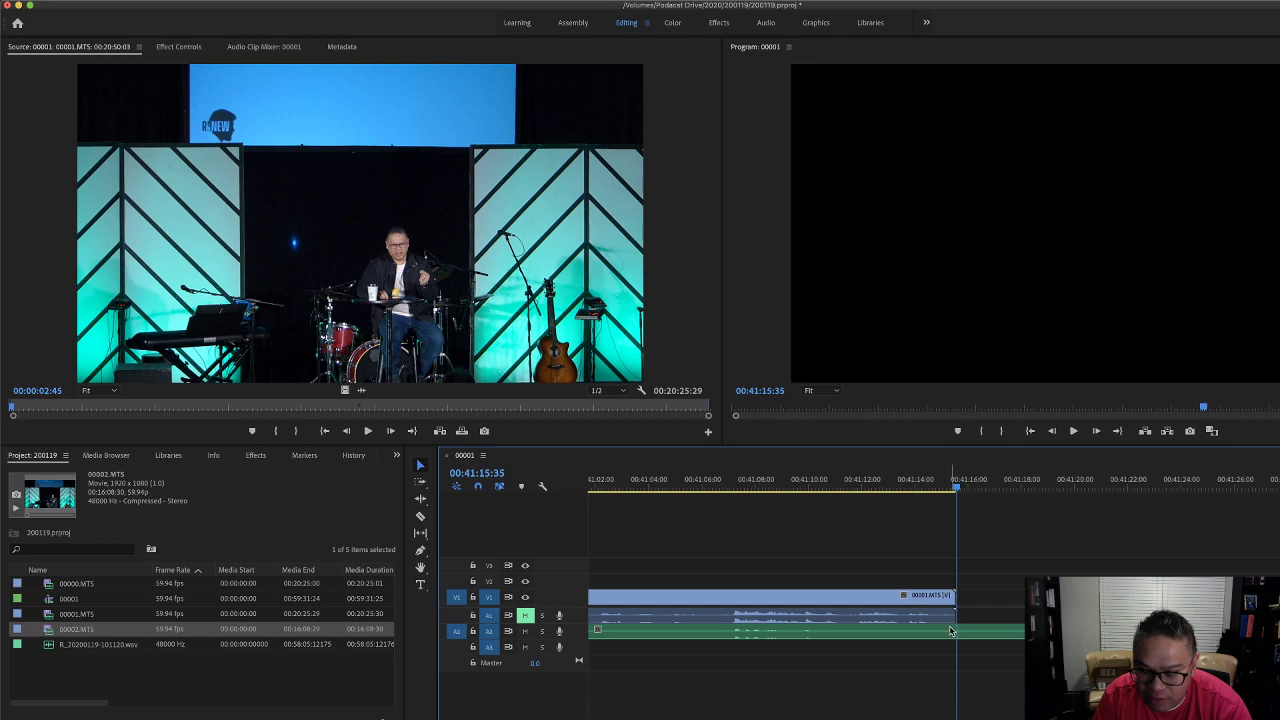
{"action": "key", "text": "c"}
{"action": "key", "text": "equal"}
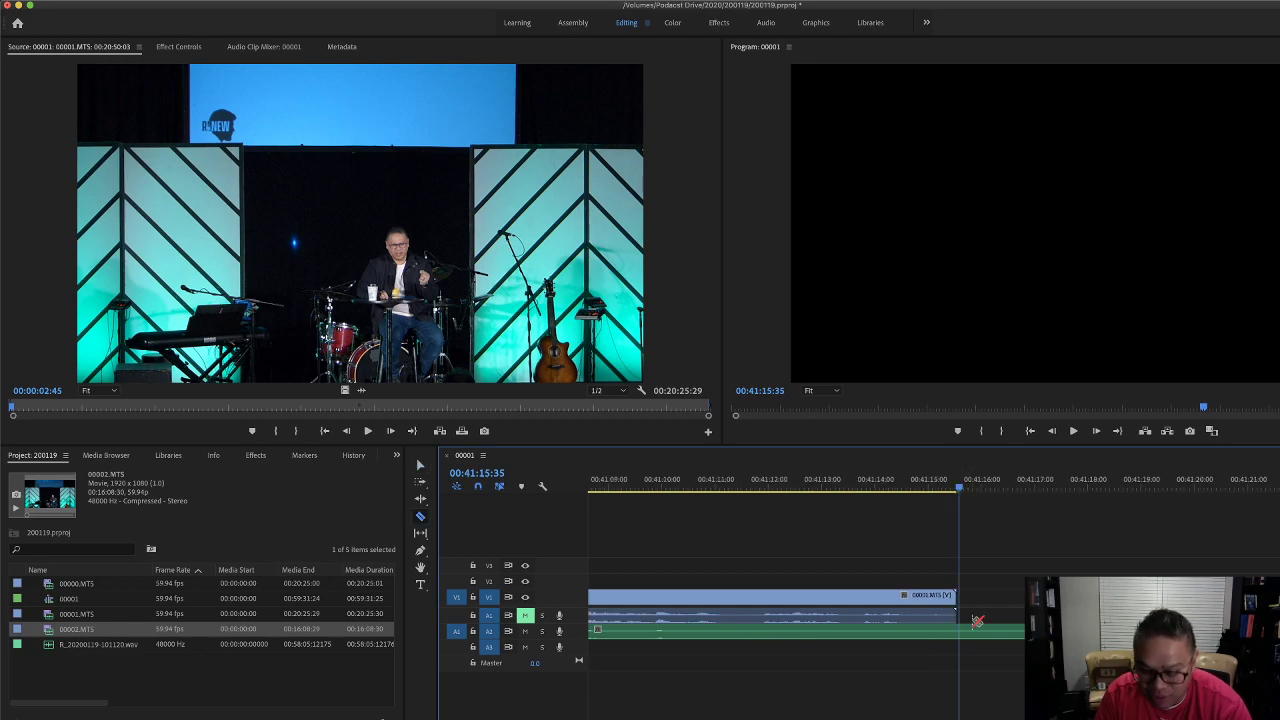
{"action": "key", "text": "equal"}
{"action": "left_click_drag", "start_coordinate": [959, 492], "coordinate": [901, 503]}
{"action": "left_click", "coordinate": [910, 634]}
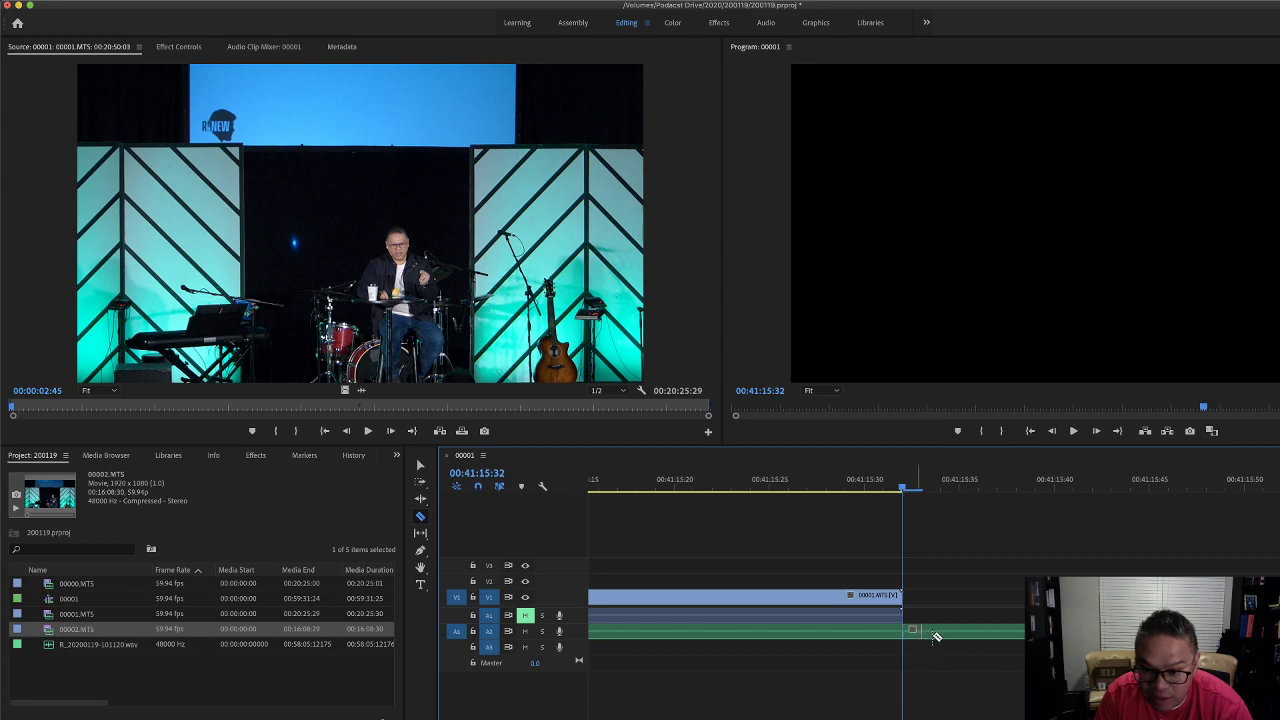
Move the split-off remainder of the WAV audio along its track so that it sits under 00002.MTS.
{"action": "key", "text": "minus"}
{"action": "key", "text": "minus"}
{"action": "key", "text": "minus"}
{"action": "key", "text": "minus"}
{"action": "key", "text": "minus"}
{"action": "key", "text": "minus"}
{"action": "key", "text": "minus"}
{"action": "key", "text": "minus"}
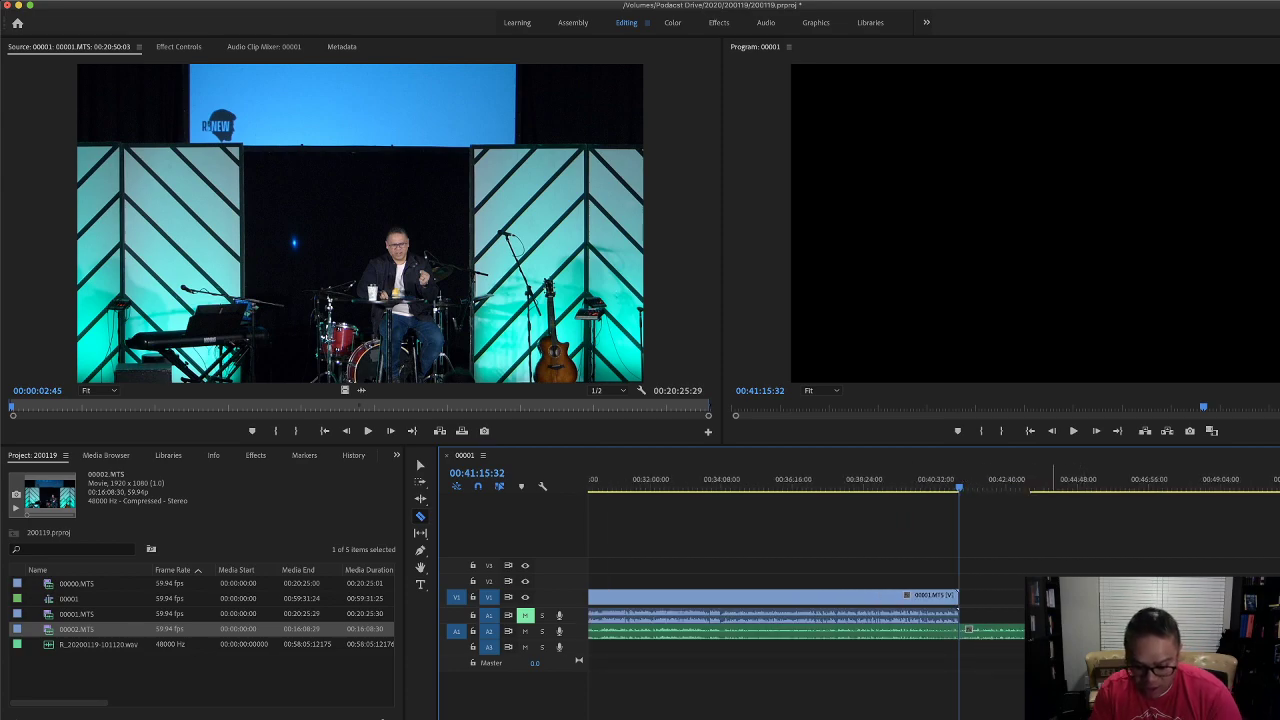
{"action": "key", "text": "v"}
{"action": "left_click", "coordinate": [1005, 635]}
{"action": "key", "text": "Delete"}
Synchronize 00002.MTS with the WAV audio beneath it by audio, using track channel 2.
{"action": "right_click", "coordinate": [1150, 600]}
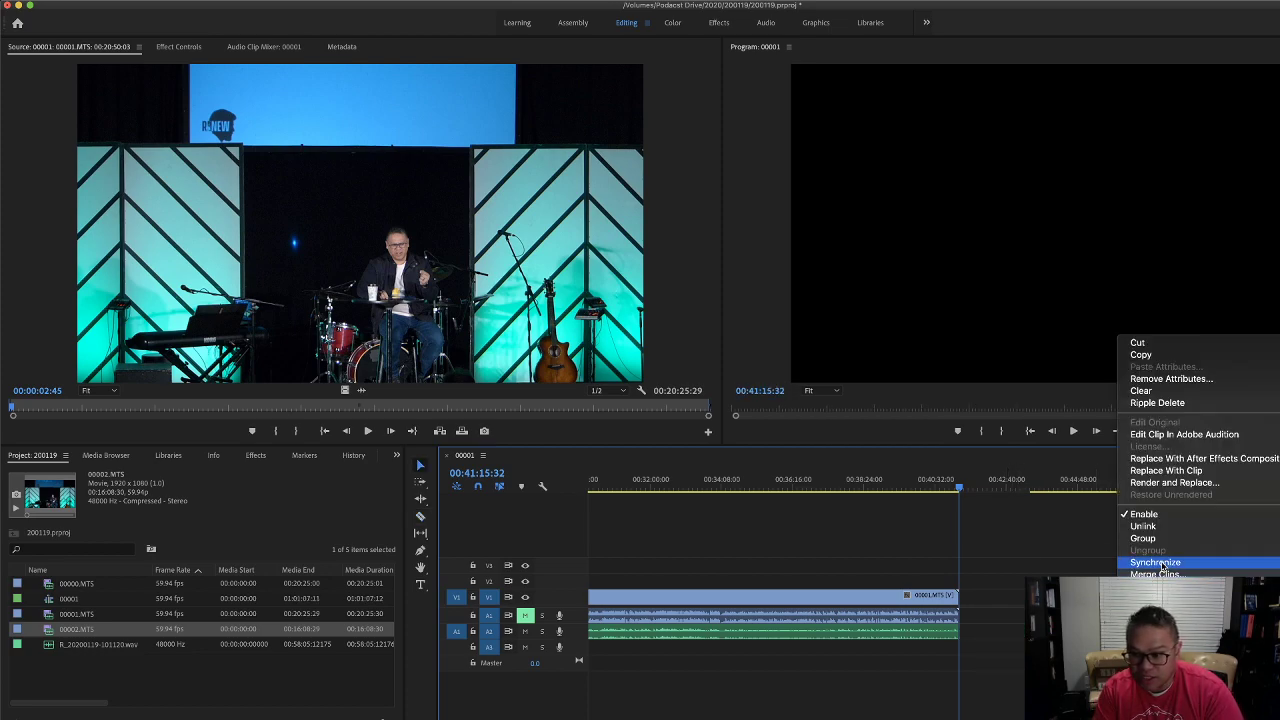
{"action": "left_click", "coordinate": [1163, 563]}
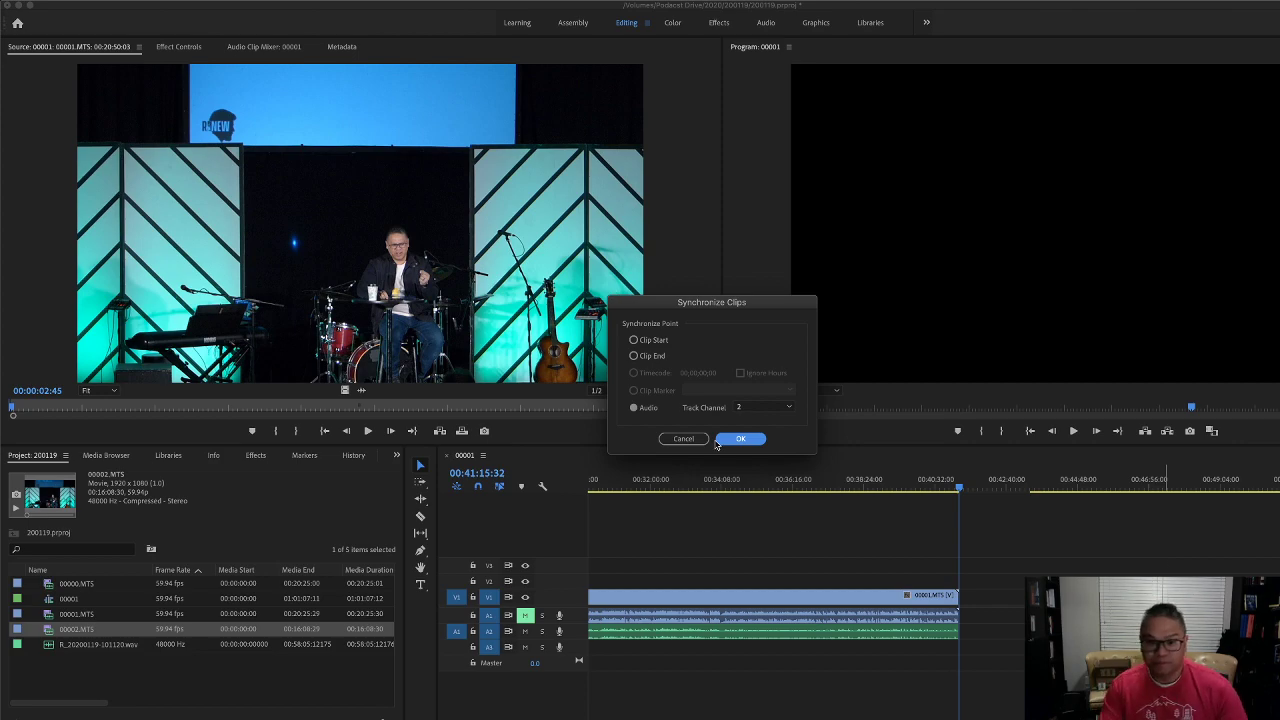
{"action": "left_click", "coordinate": [740, 439]}
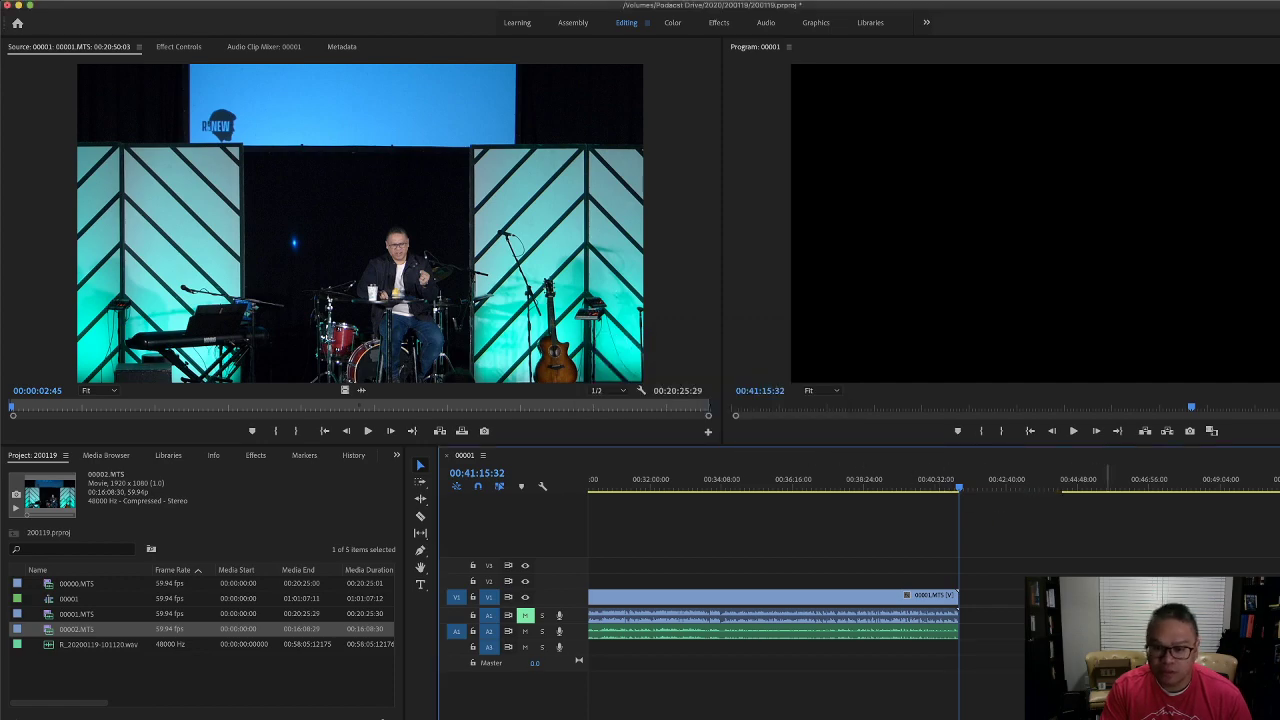
Examine the start of the synchronized 00002.MTS and its WAV audio frame by frame for how their beginnings line up.
{"action": "scroll", "coordinate": [930, 600], "scroll_direction": "right", "scroll_amount": 15}
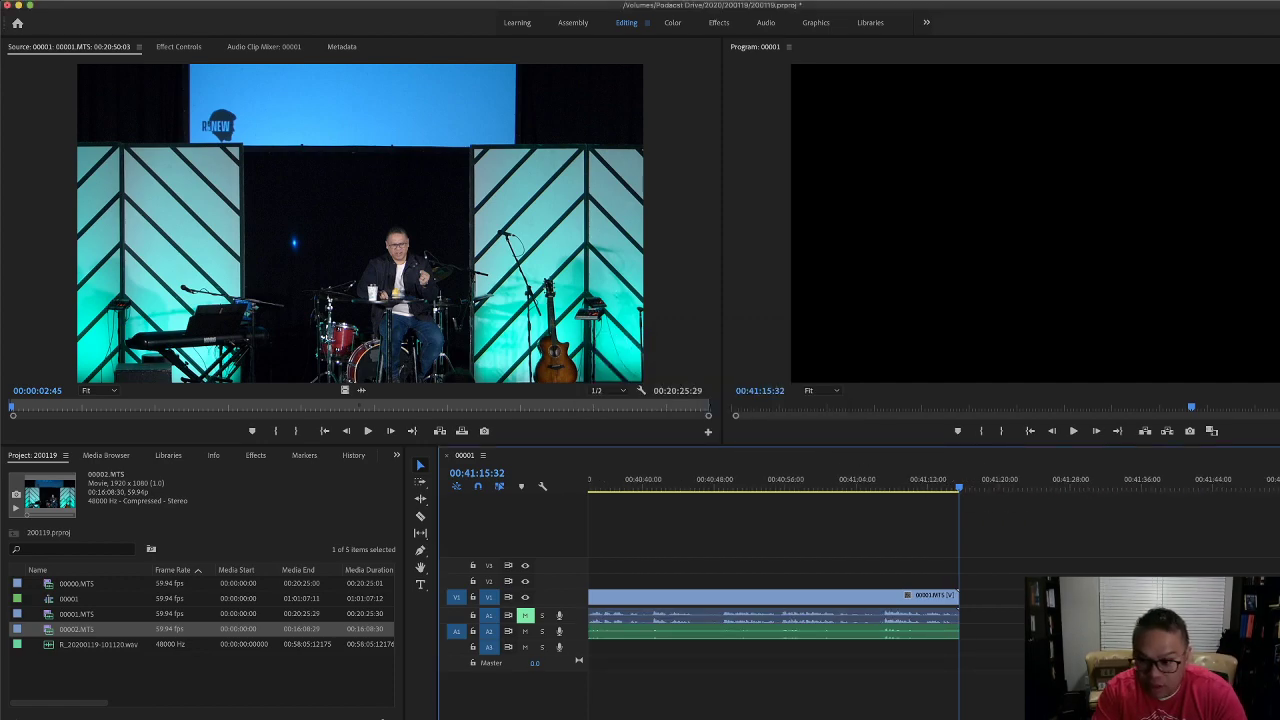
{"action": "scroll", "coordinate": [930, 600], "scroll_direction": "right", "scroll_amount": 5}
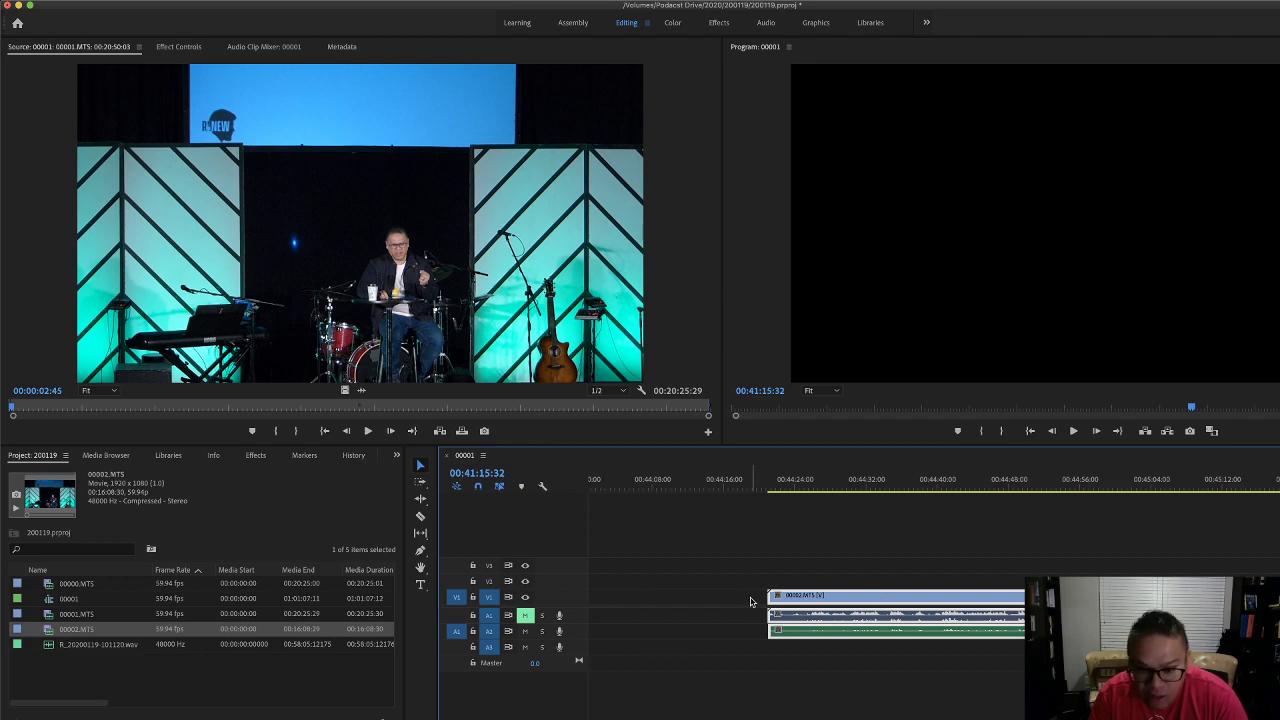
{"action": "left_click", "coordinate": [766, 485]}
{"action": "key", "text": "="}
{"action": "key", "text": "="}
{"action": "key", "text": "="}
{"action": "key", "text": "="}
{"action": "key", "text": "="}
{"action": "key", "text": "="}
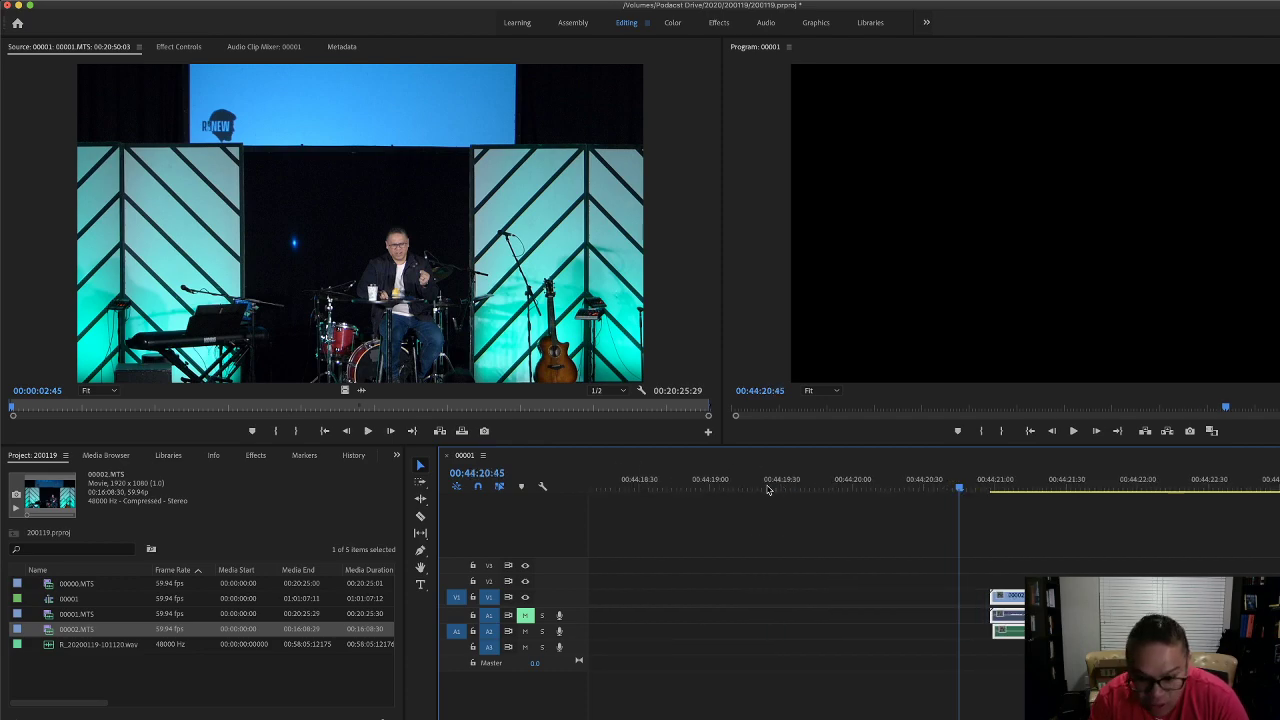
{"action": "scroll", "coordinate": [930, 600], "scroll_direction": "right", "scroll_amount": 3}
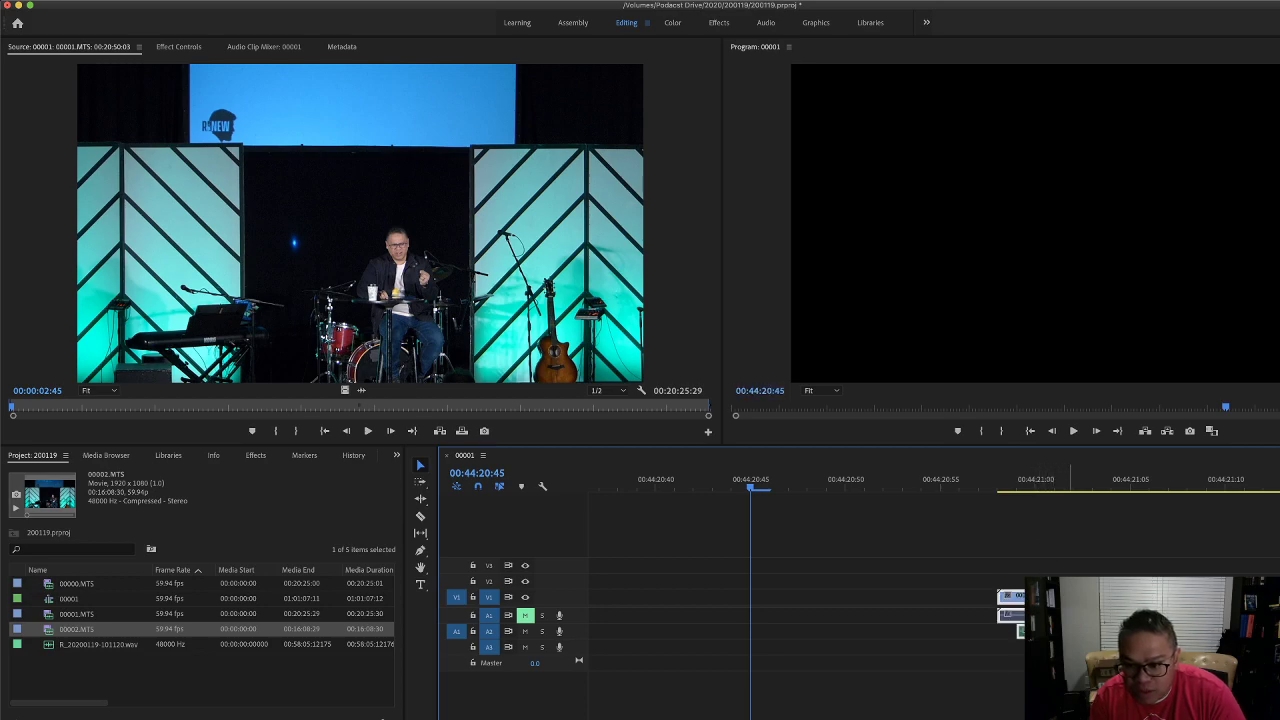
Move 00002.MTS together with its WAV audio back against the end of 00001.MTS, closing the gap.
{"action": "key", "text": "minus"}
{"action": "key", "text": "minus"}
{"action": "key", "text": "minus"}
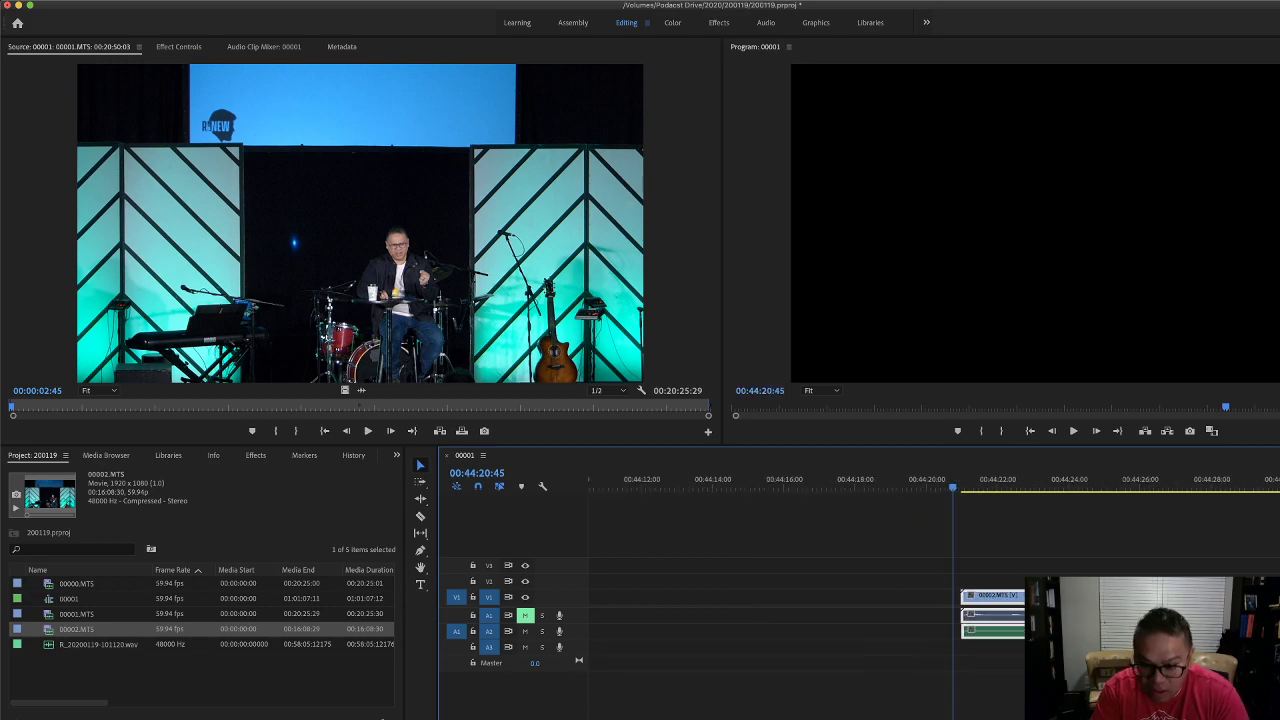
{"action": "key", "text": "minus"}
{"action": "left_click_drag", "start_coordinate": [1000, 600], "coordinate": [903, 603]}
Trim one frame off the end of 00001.MTS at its join with 00002.MTS and play the sequence across the join.
{"action": "left_click", "coordinate": [845, 485]}
{"action": "key", "text": "equal"}
{"action": "key", "text": "equal"}
{"action": "key", "text": "equal"}
{"action": "key", "text": "equal"}
{"action": "key", "text": "equal"}
{"action": "key", "text": "equal"}
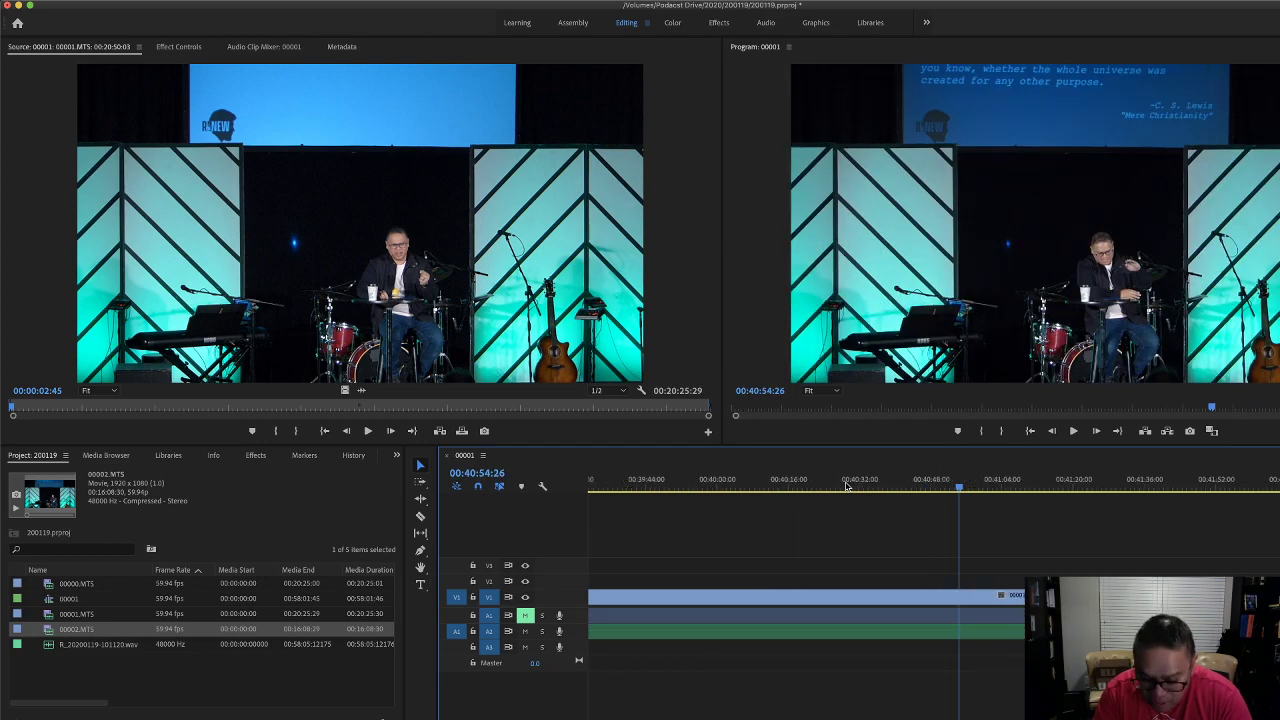
{"action": "scroll", "coordinate": [1162, 567], "scroll_direction": "right", "scroll_amount": 10}
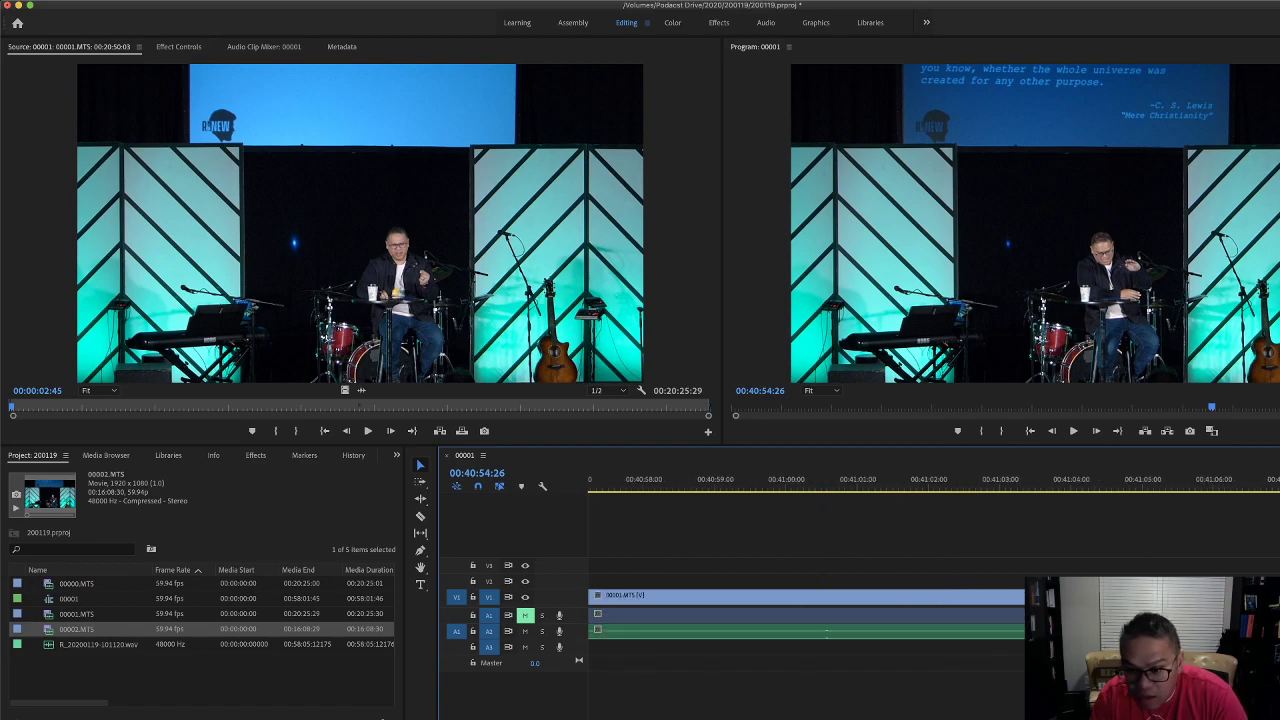
{"action": "scroll", "coordinate": [1091, 551], "scroll_direction": "left", "scroll_amount": 2}
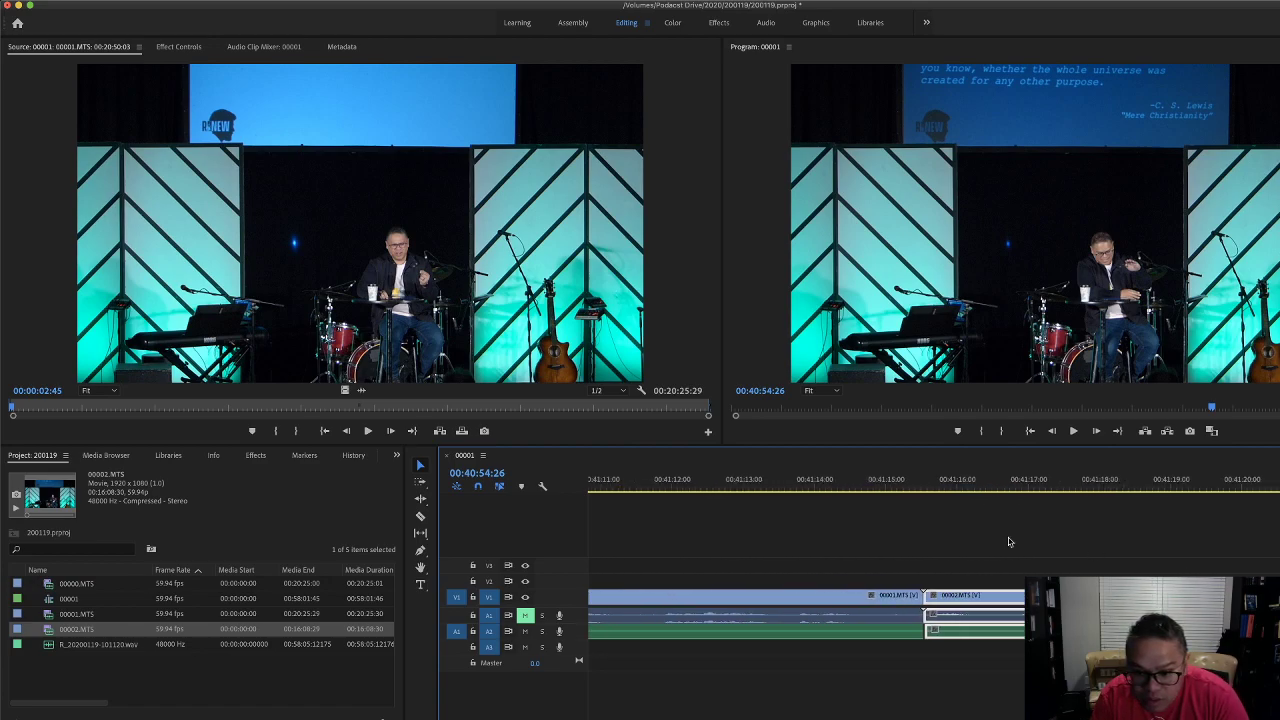
{"action": "left_click", "coordinate": [1015, 490]}
{"action": "key", "text": "equal"}
{"action": "key", "text": "equal"}
{"action": "key", "text": "equal"}
{"action": "key", "text": "equal"}
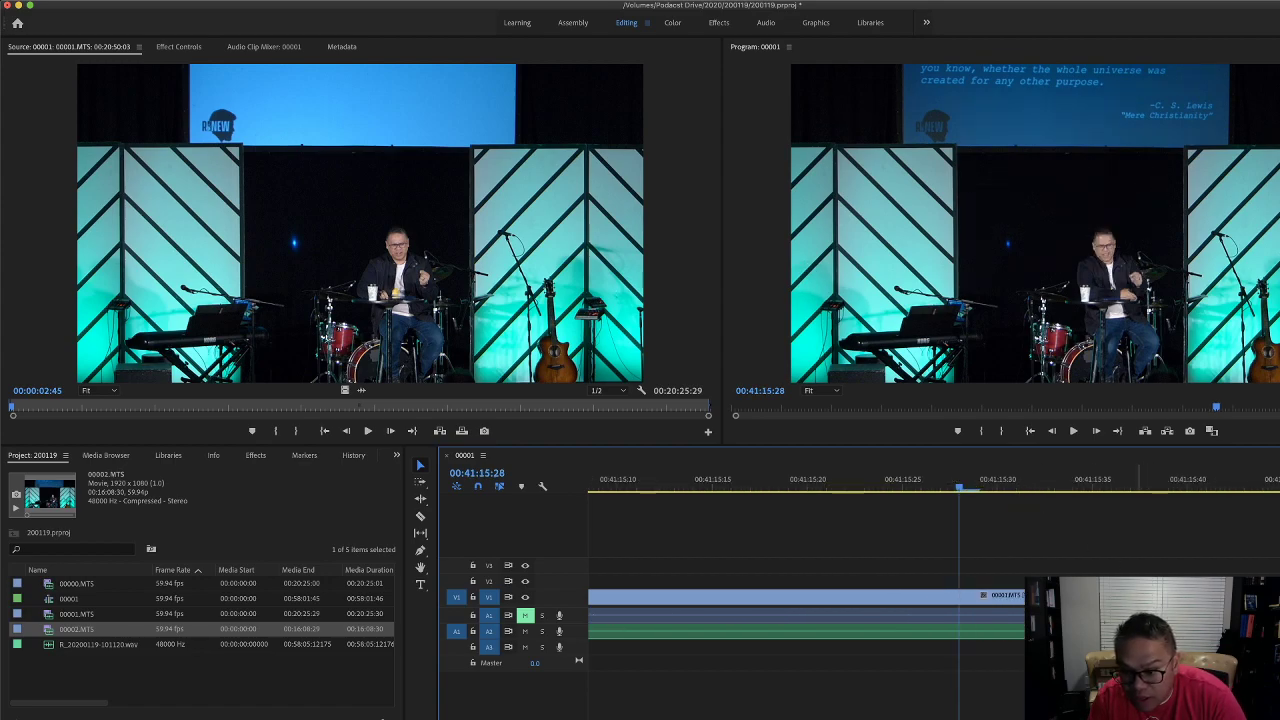
{"action": "key", "text": "space"}
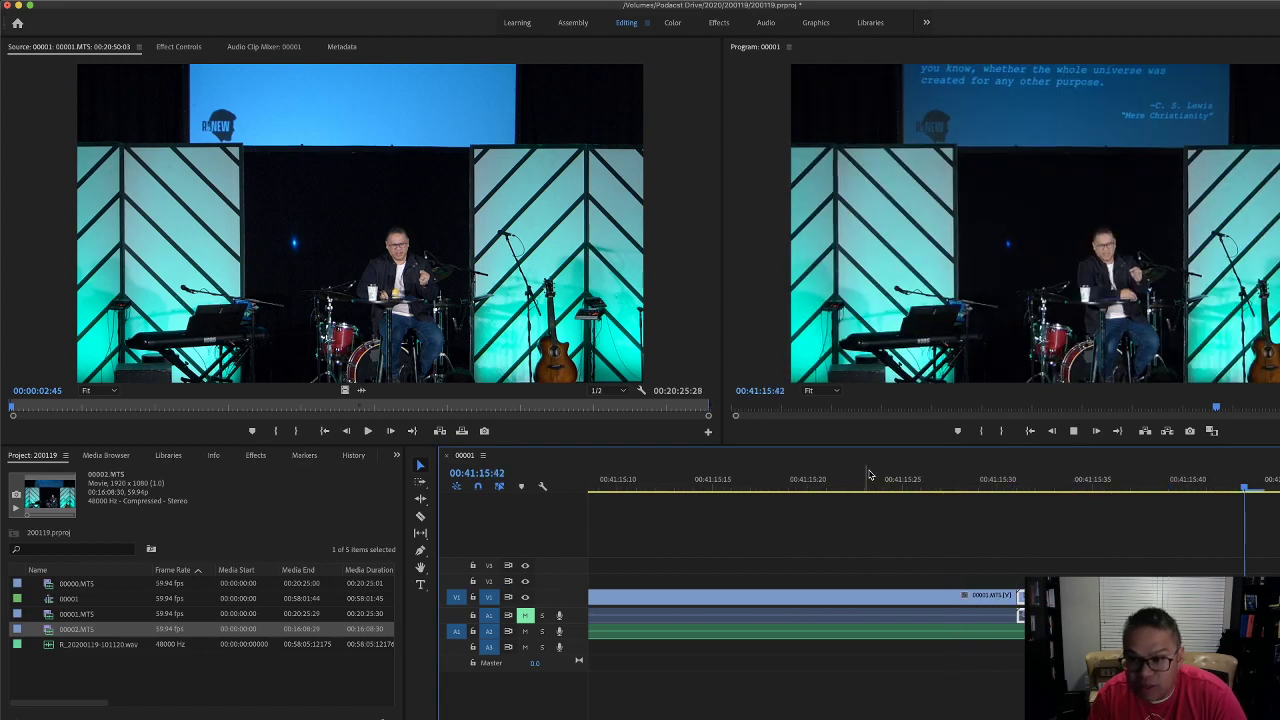
{"action": "key", "text": "space"}
Apply the Morph Cut video transition to the join between 00001.MTS and 00002.MTS.
{"action": "key", "text": "minus"}
{"action": "key", "text": "minus"}
{"action": "key", "text": "minus"}
{"action": "key", "text": "minus"}
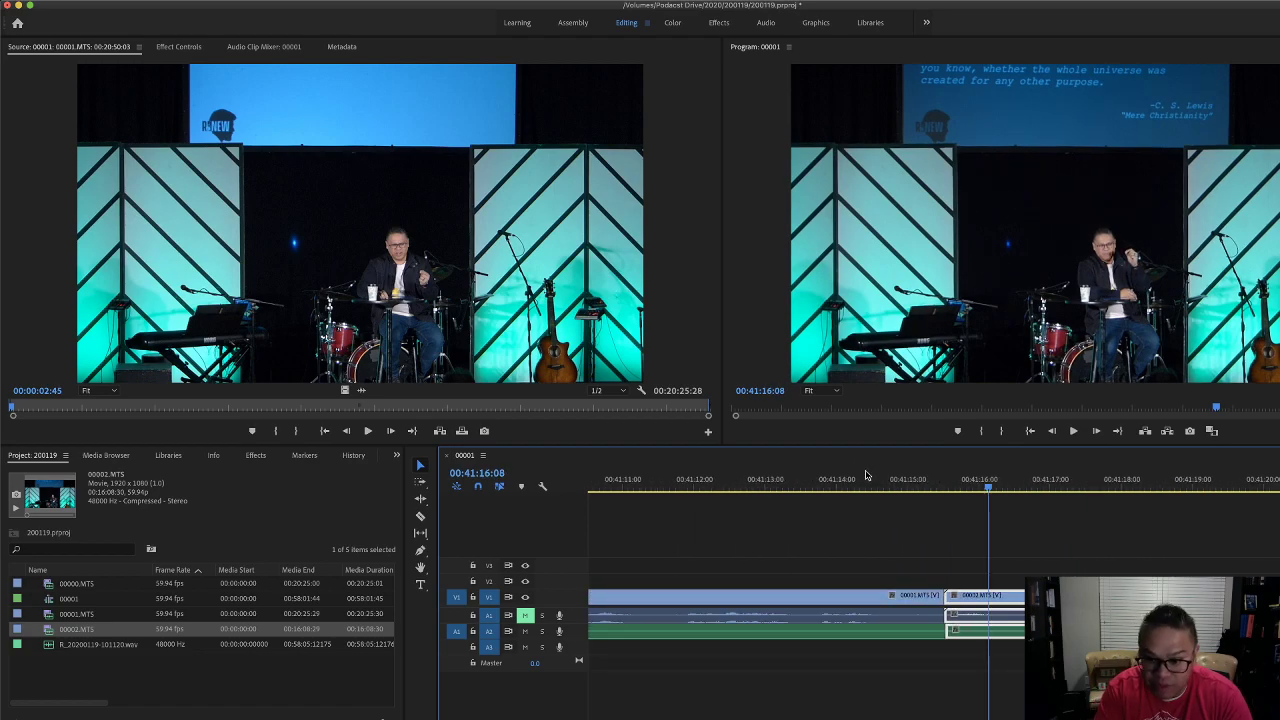
{"action": "left_click", "coordinate": [257, 456]}
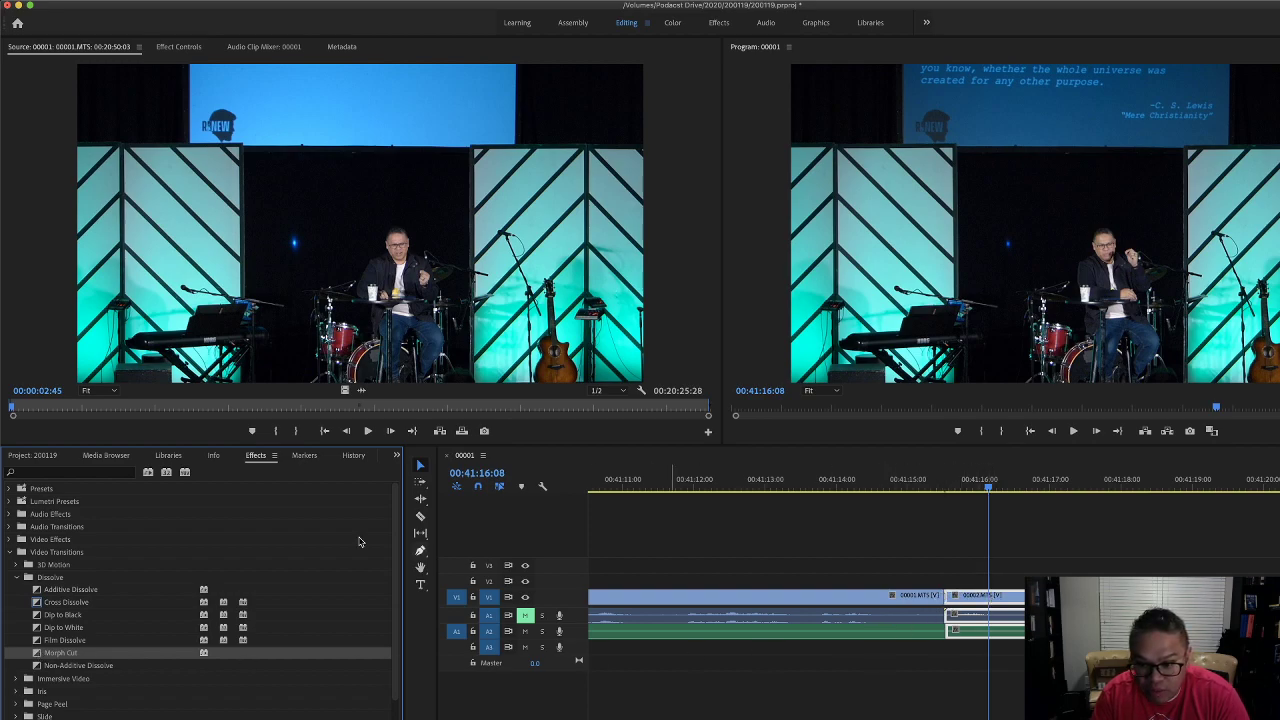
{"action": "key", "text": "equal"}
{"action": "key", "text": "equal"}
{"action": "key", "text": "equal"}
{"action": "key", "text": "equal"}
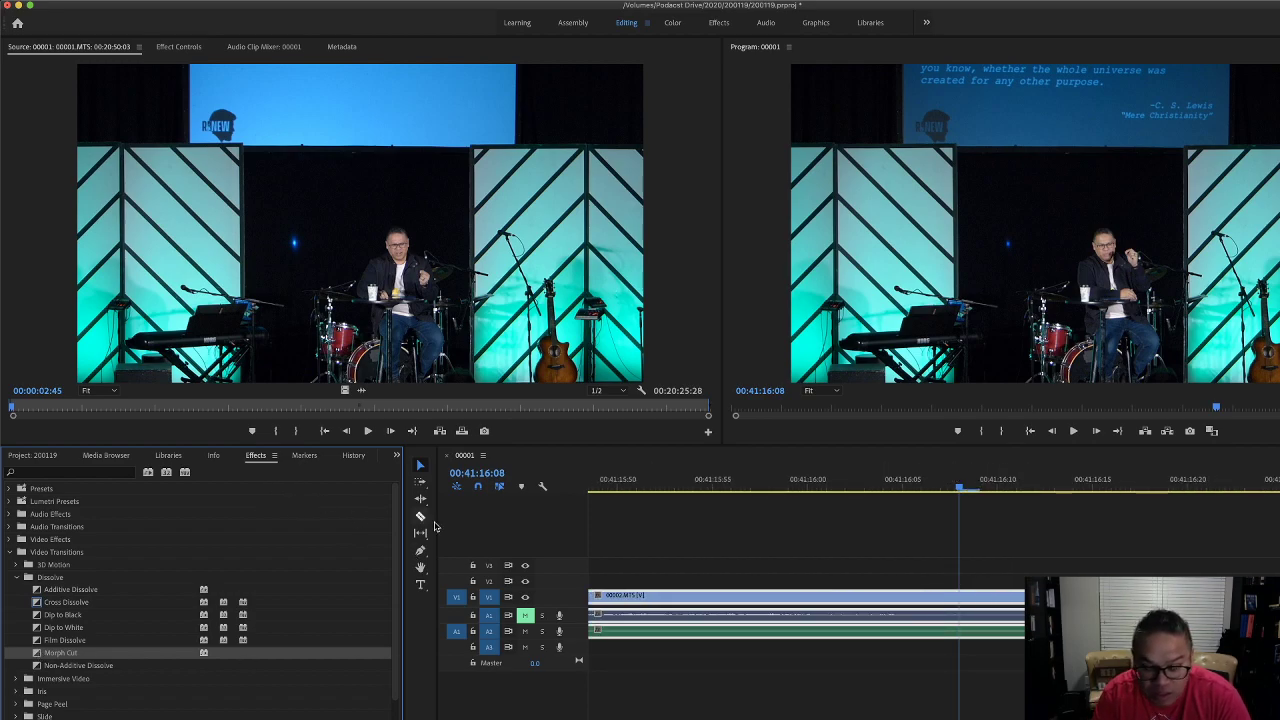
{"action": "left_click_drag", "start_coordinate": [60, 652], "coordinate": [647, 600]}
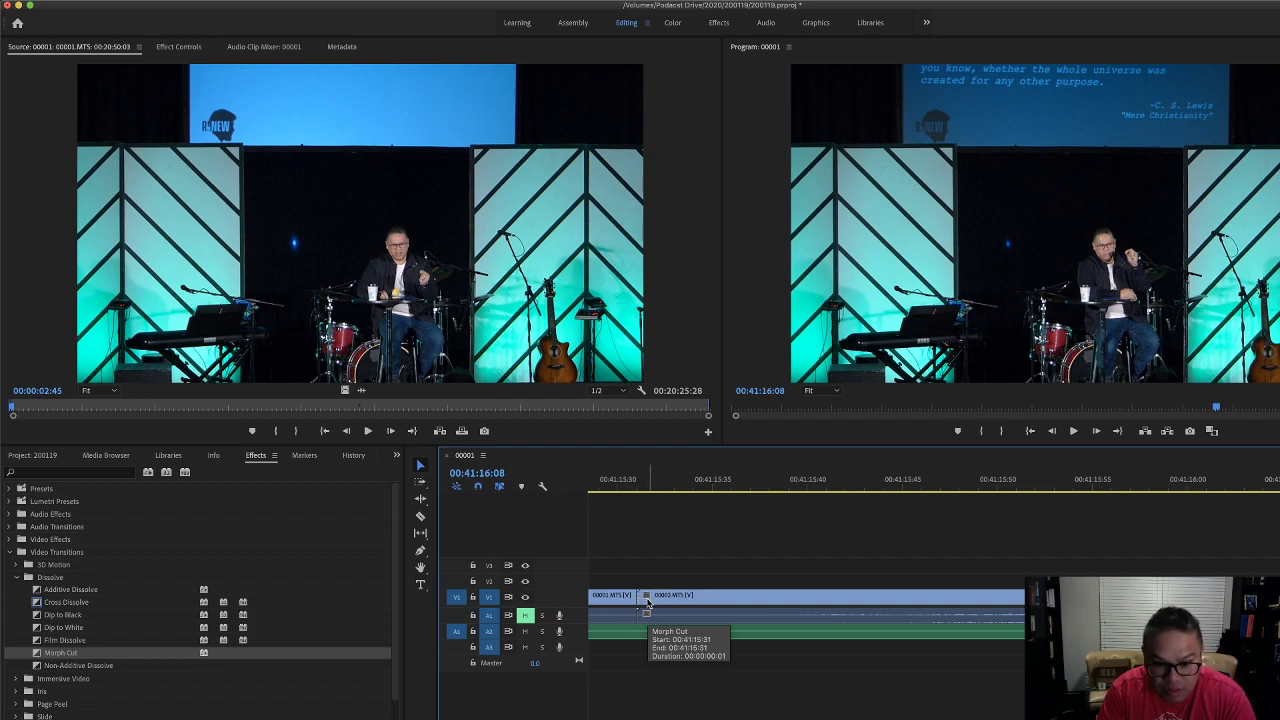
Readjust the join between 00001.MTS and 00002.MTS by one frame and try Morph Cut on it again.
{"action": "left_click_drag", "start_coordinate": [641, 598], "coordinate": [650, 595]}
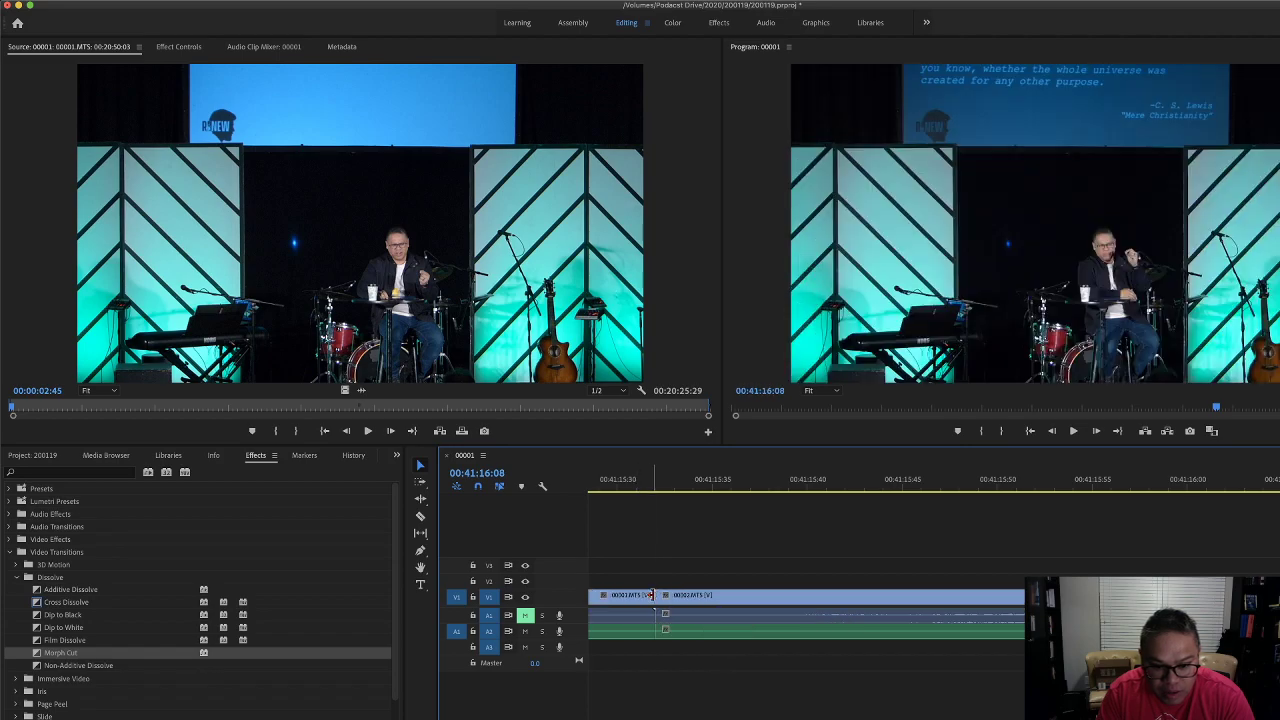
{"action": "left_click", "coordinate": [60, 652]}
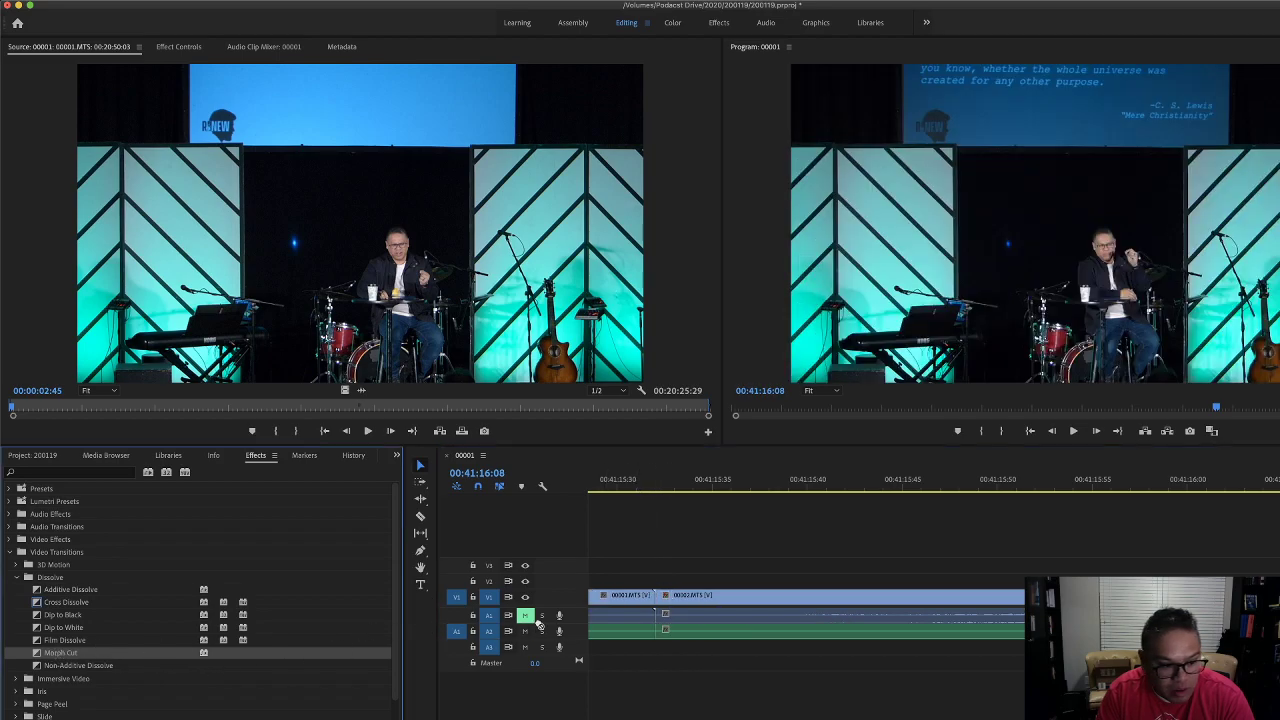
{"action": "left_click_drag", "start_coordinate": [641, 612], "coordinate": [464, 622]}
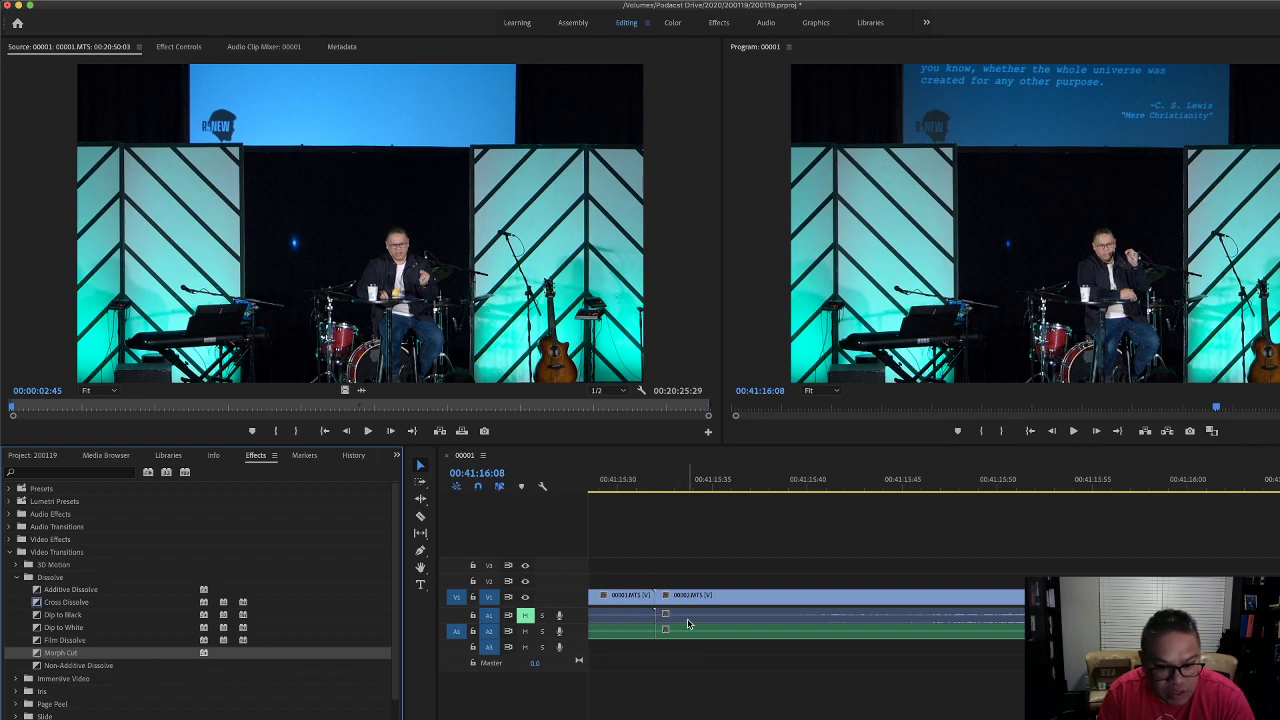
{"action": "left_click_drag", "start_coordinate": [653, 597], "coordinate": [672, 615]}
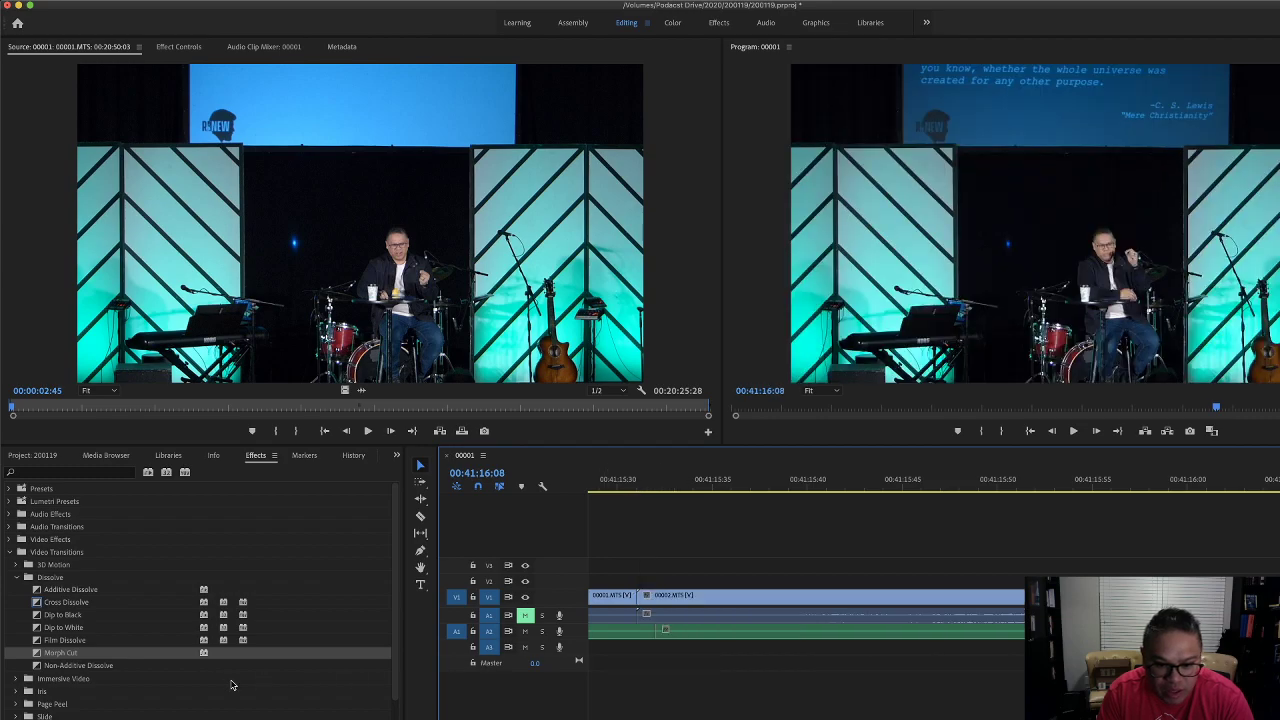
Play the sequence from just before the join of 00001.MTS and 00002.MTS to check how smooth it is.
{"action": "mouse_move", "coordinate": [617, 486]}
{"action": "left_mouse_down"}
{"action": "mouse_move", "coordinate": [638, 488]}
{"action": "mouse_move", "coordinate": [603, 490]}
{"action": "left_mouse_up"}
{"action": "key", "text": "space"}
{"action": "key", "text": "minus"}
{"action": "key", "text": "minus"}
{"action": "key", "text": "minus"}
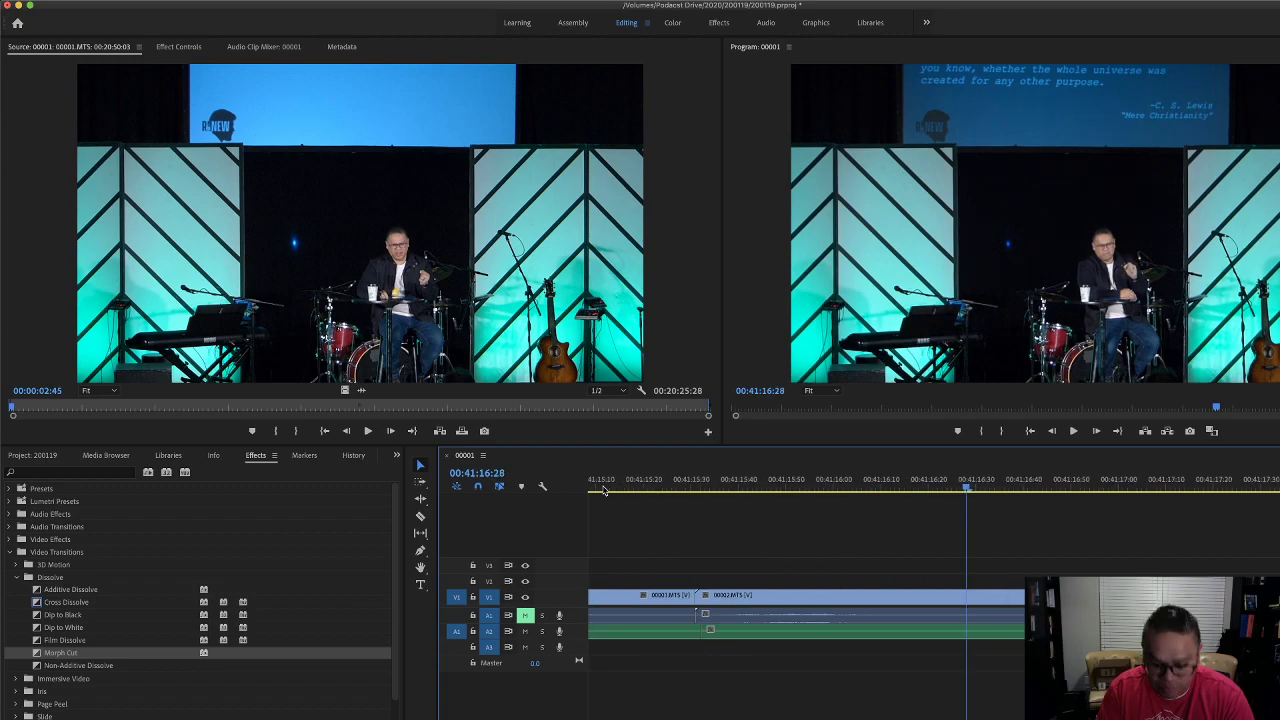
Scrub and play 00002.MTS from about 00:43:00 onward to find where the talk ends.
{"action": "key", "text": "minus"}
{"action": "key", "text": "minus"}
{"action": "key", "text": "minus"}
{"action": "scroll", "coordinate": [1100, 520], "scroll_direction": "down", "scroll_amount": 2}
{"action": "left_click_drag", "start_coordinate": [912, 488], "coordinate": [1024, 488]}
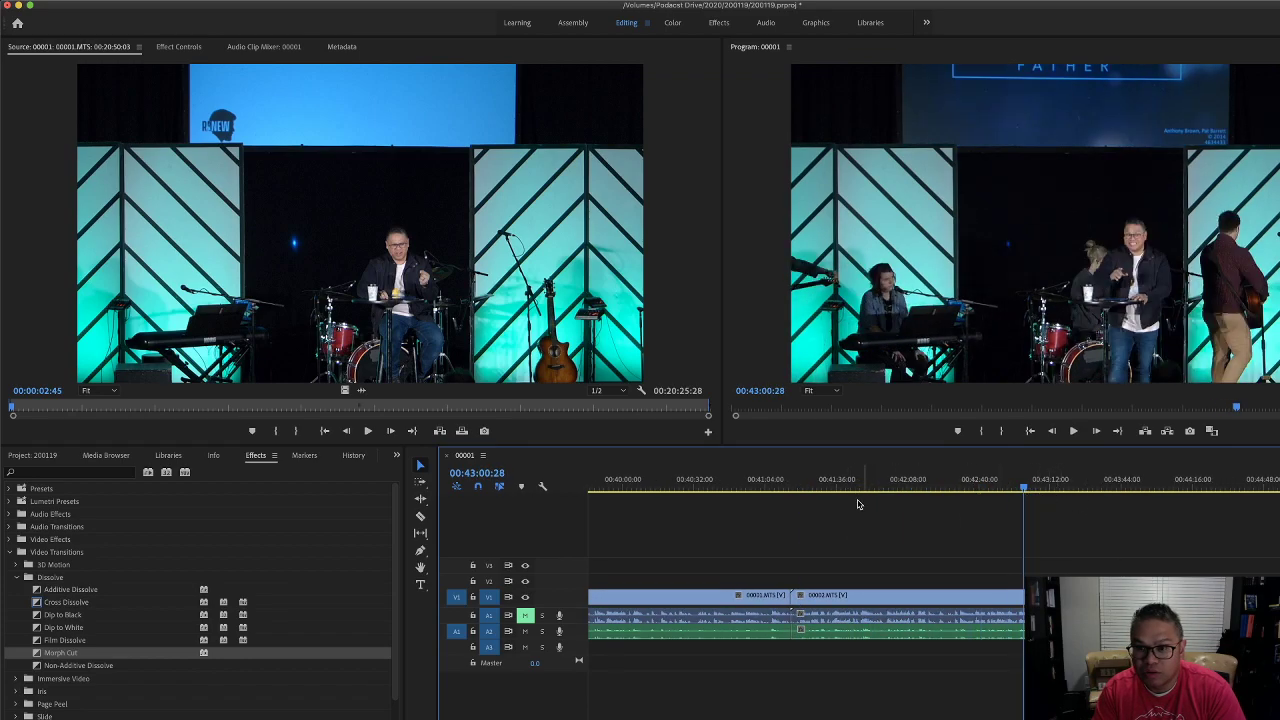
{"action": "left_click_drag", "start_coordinate": [815, 488], "coordinate": [1034, 495]}
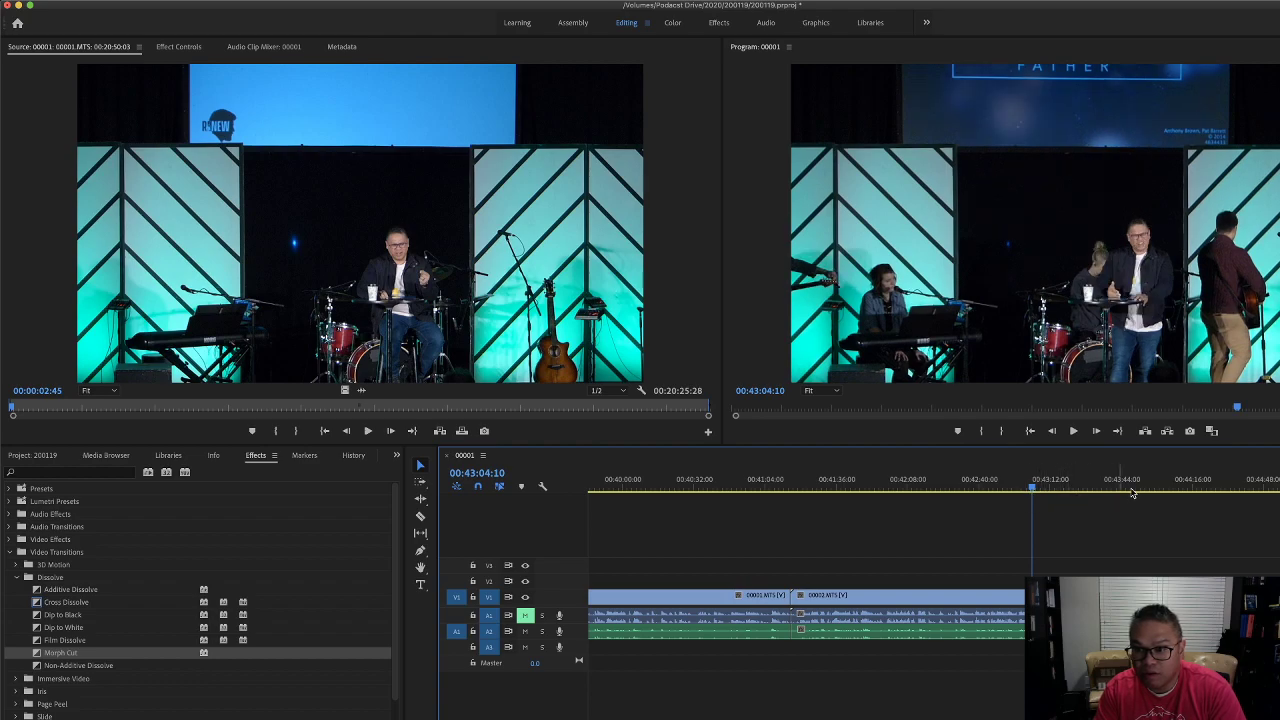
{"action": "left_click", "coordinate": [1061, 489]}
{"action": "key", "text": "space"}
{"action": "left_click_drag", "start_coordinate": [1102, 489], "coordinate": [1069, 490]}
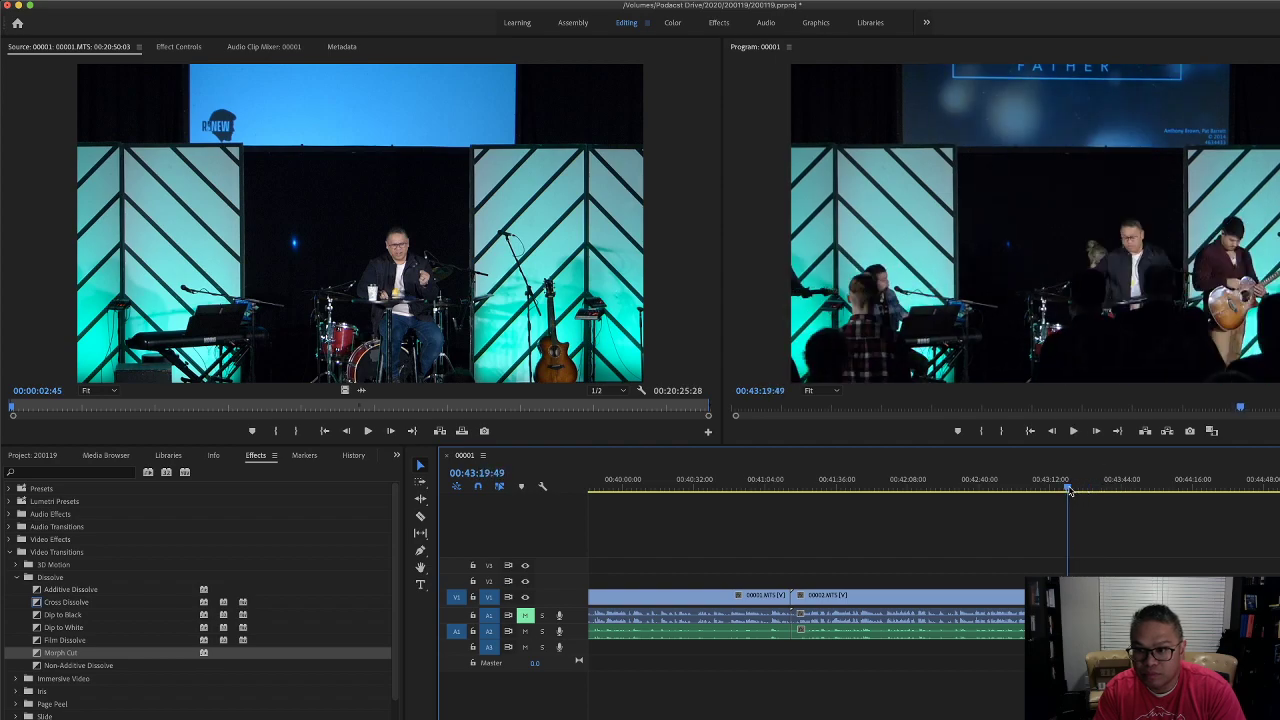
{"action": "scroll", "coordinate": [1075, 491], "scroll_direction": "right", "scroll_amount": 1}
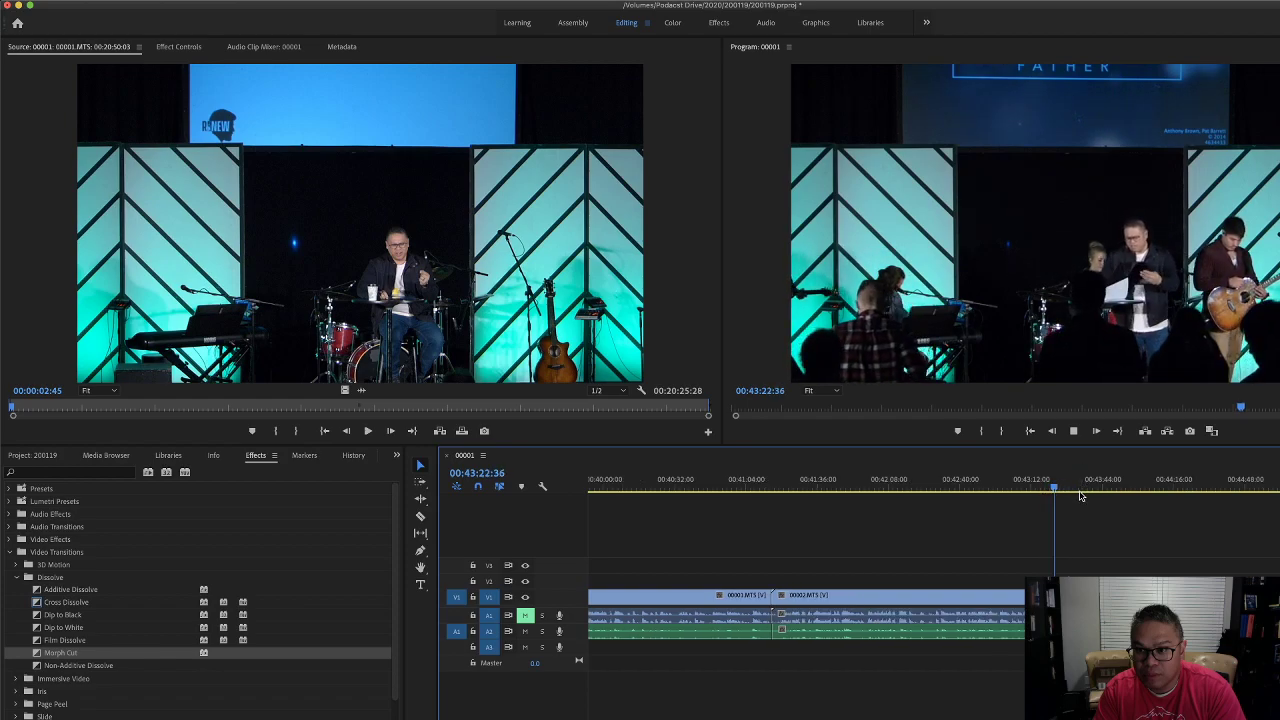
{"action": "scroll", "coordinate": [1080, 495], "scroll_direction": "right", "scroll_amount": 1}
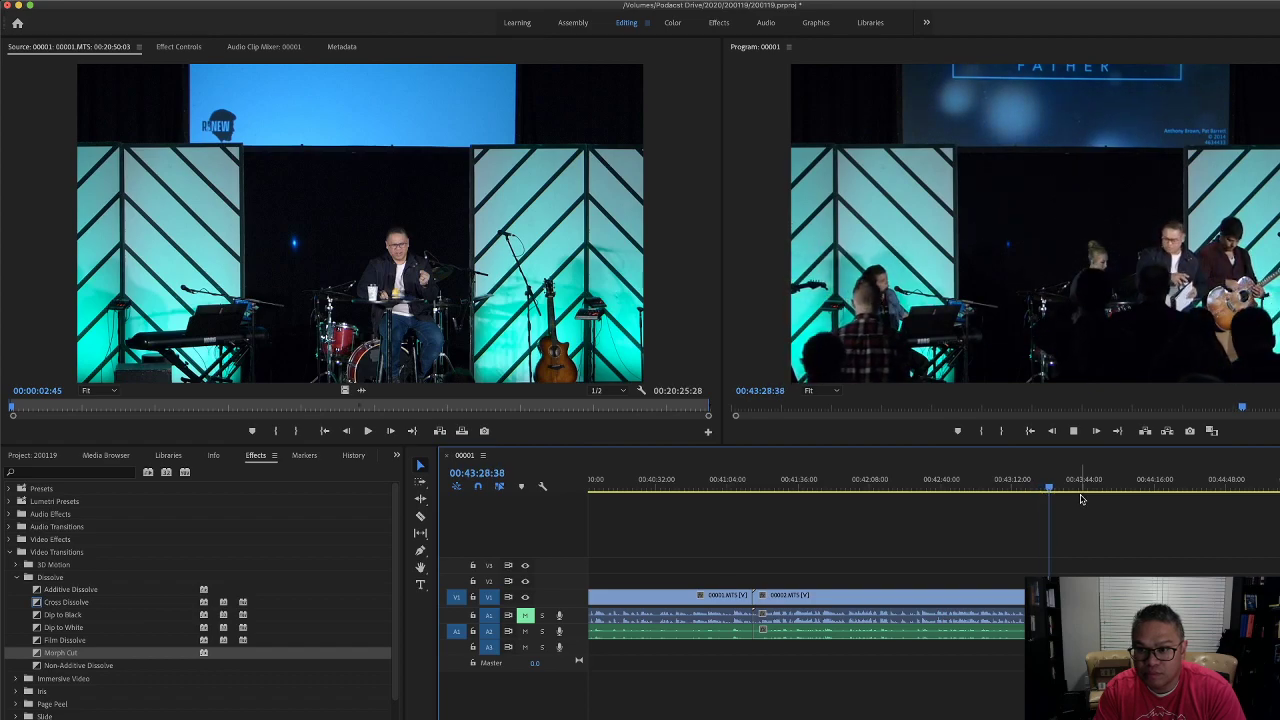
Cut the video and audio tracks at 00:43:32:10 with the Razor tool and delete everything after that point.
{"action": "key", "text": "c"}
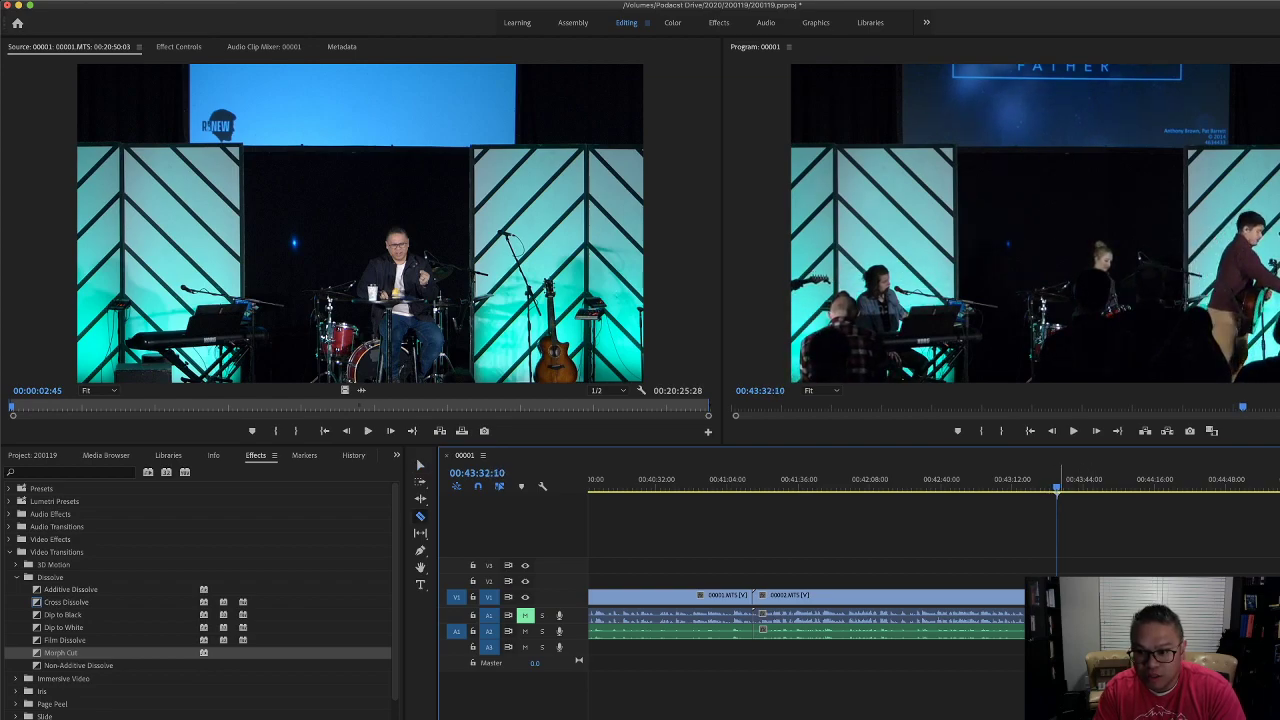
{"action": "key", "text": "v"}
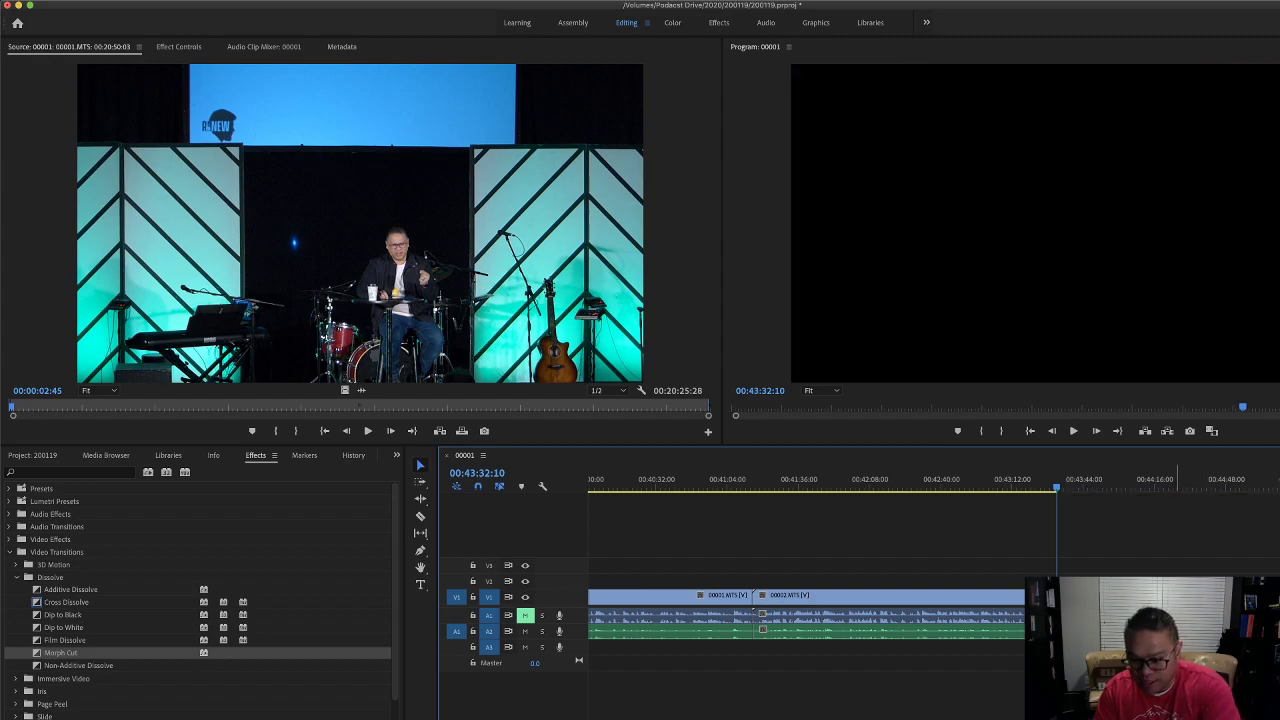
{"action": "key", "text": "minus"}
{"action": "key", "text": "minus"}
{"action": "key", "text": "minus"}
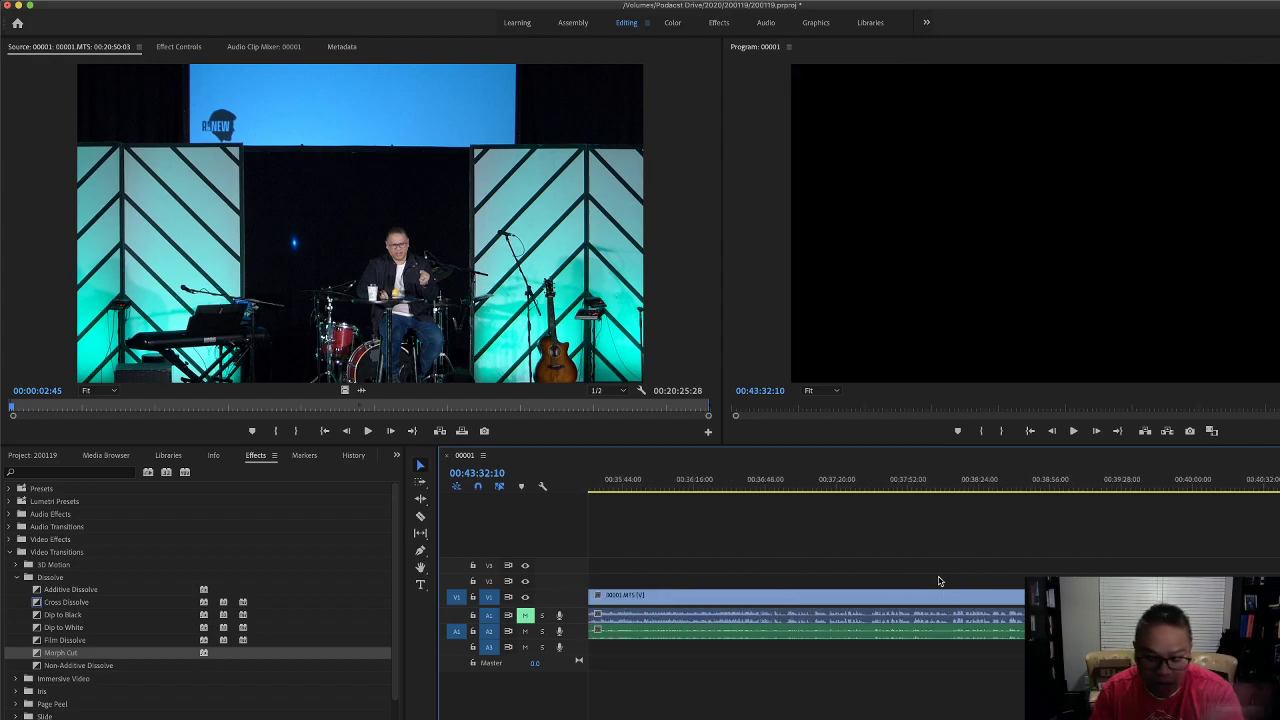
{"action": "left_click_drag", "start_coordinate": [960, 488], "coordinate": [1123, 525]}
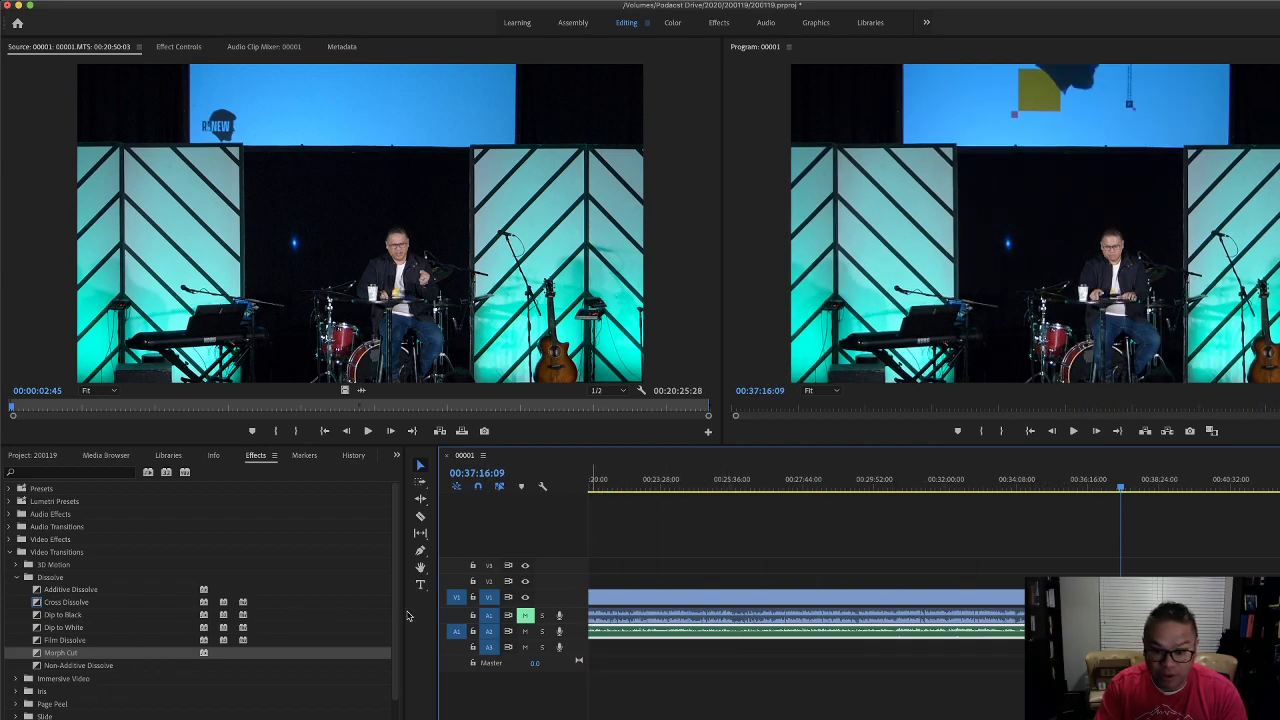
Select the WAV recording in the project, launch Adobe Audition 2020 and close its Audition Learn window.
{"action": "left_click", "coordinate": [40, 456]}
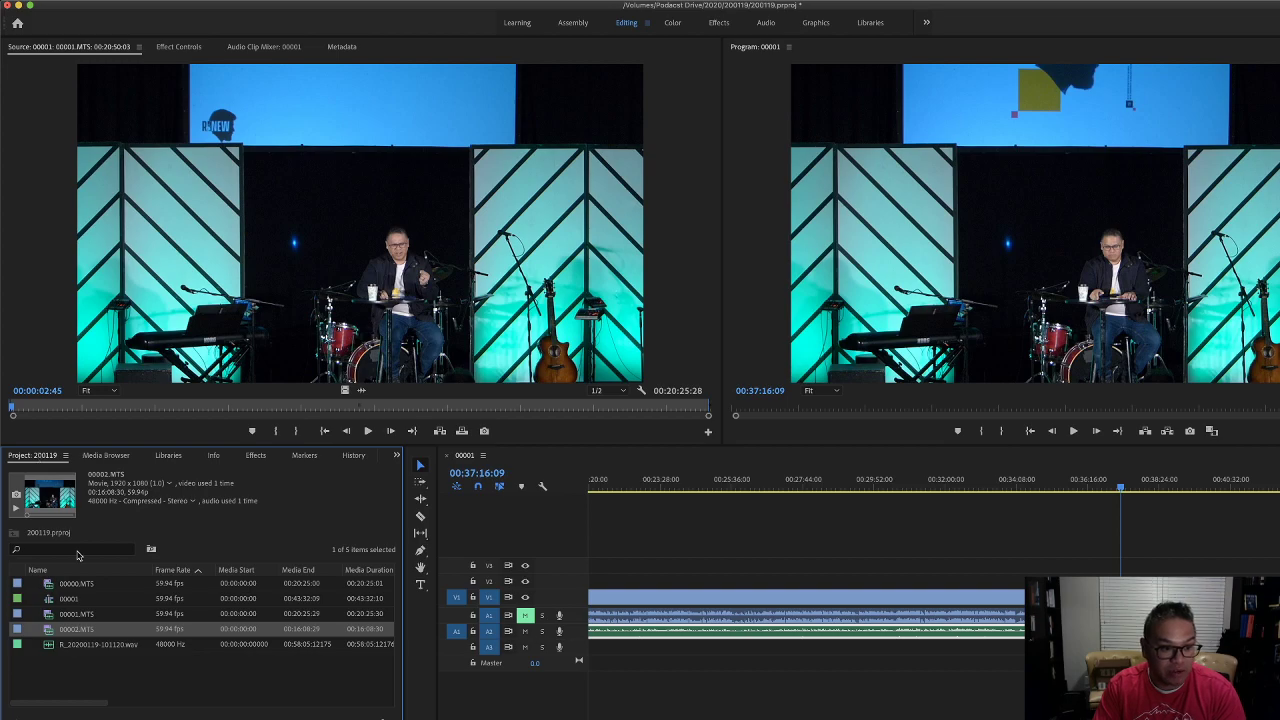
{"action": "left_click", "coordinate": [62, 646]}
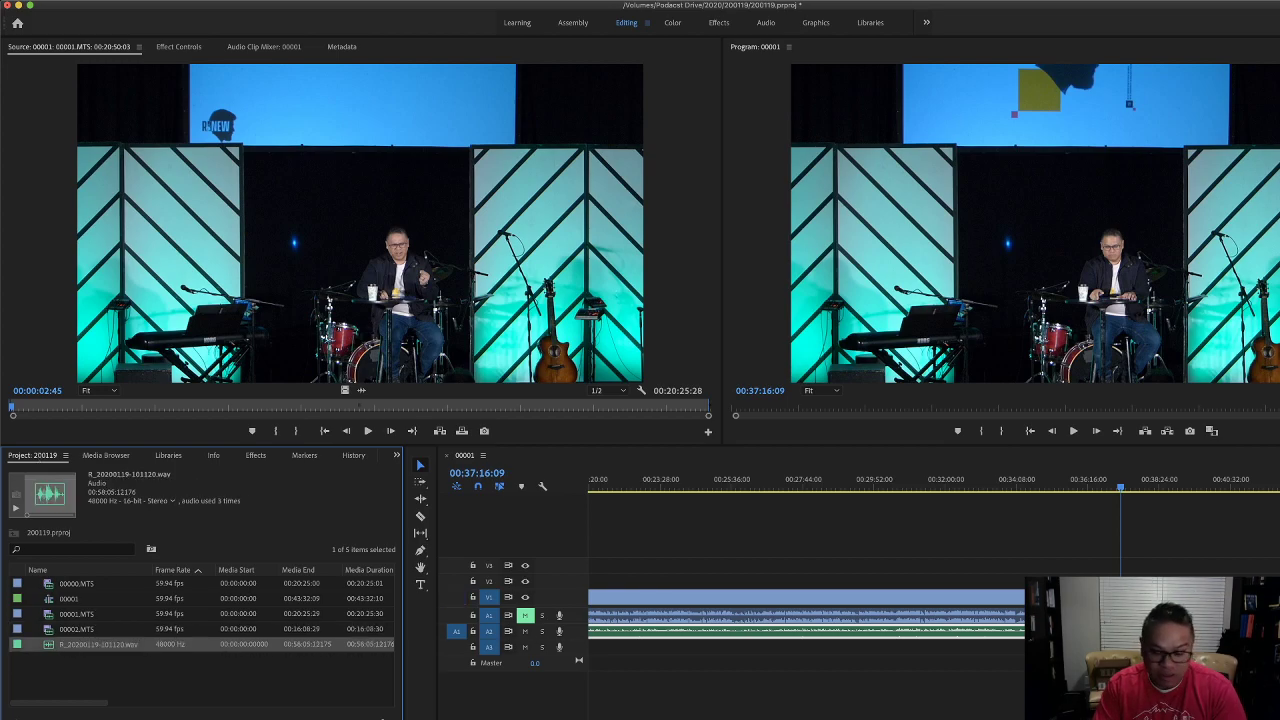
{"action": "key", "text": "super+space"}
{"action": "type", "text": "a"}
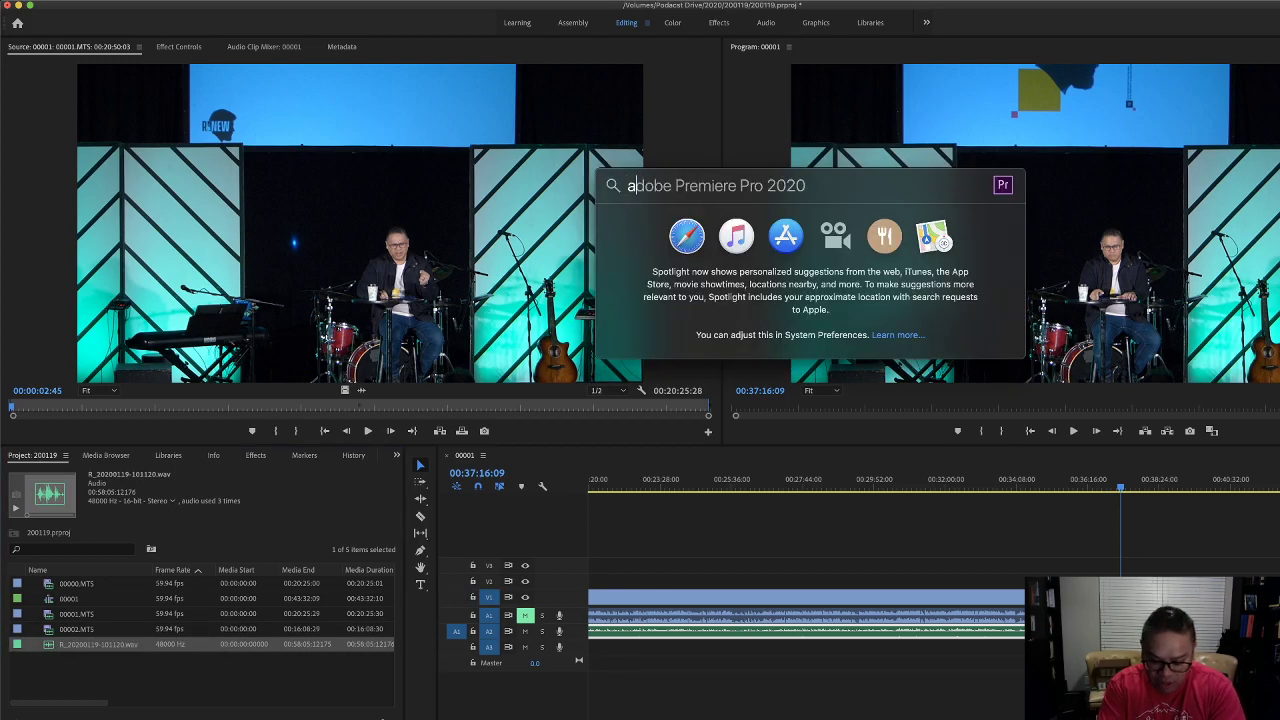
{"action": "type", "text": "udio"}
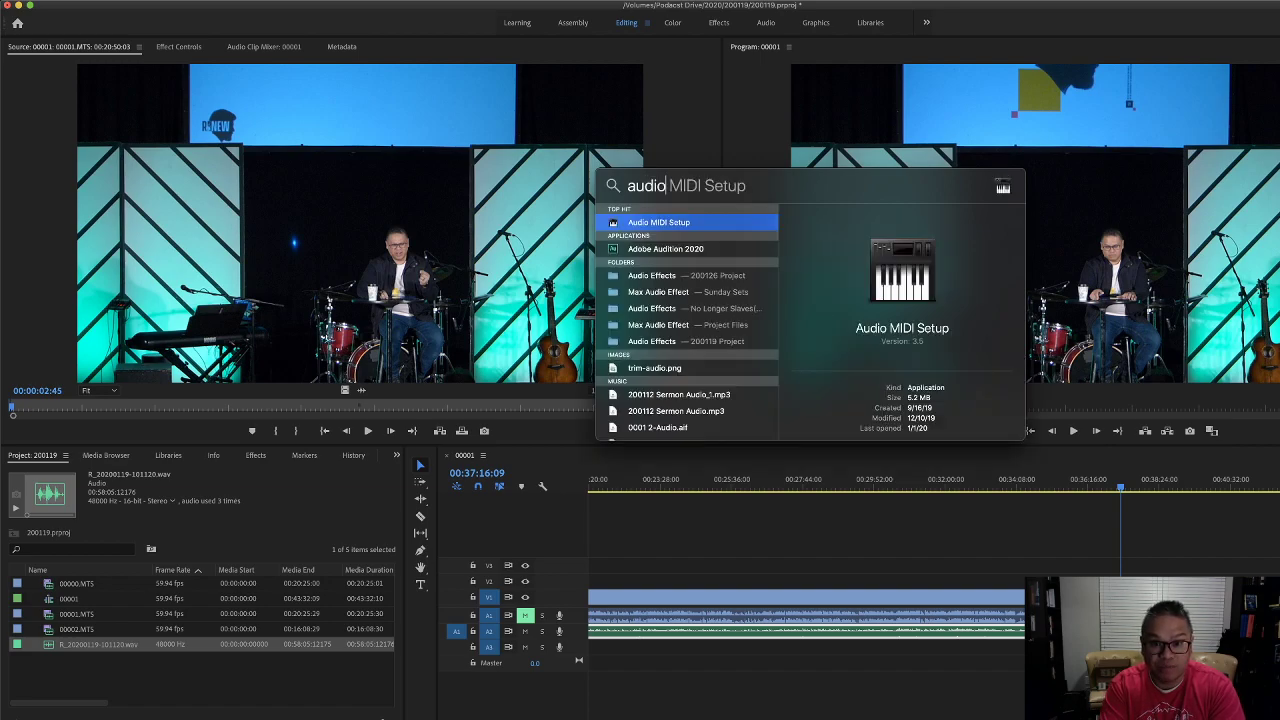
{"action": "key", "text": "BackSpace"}
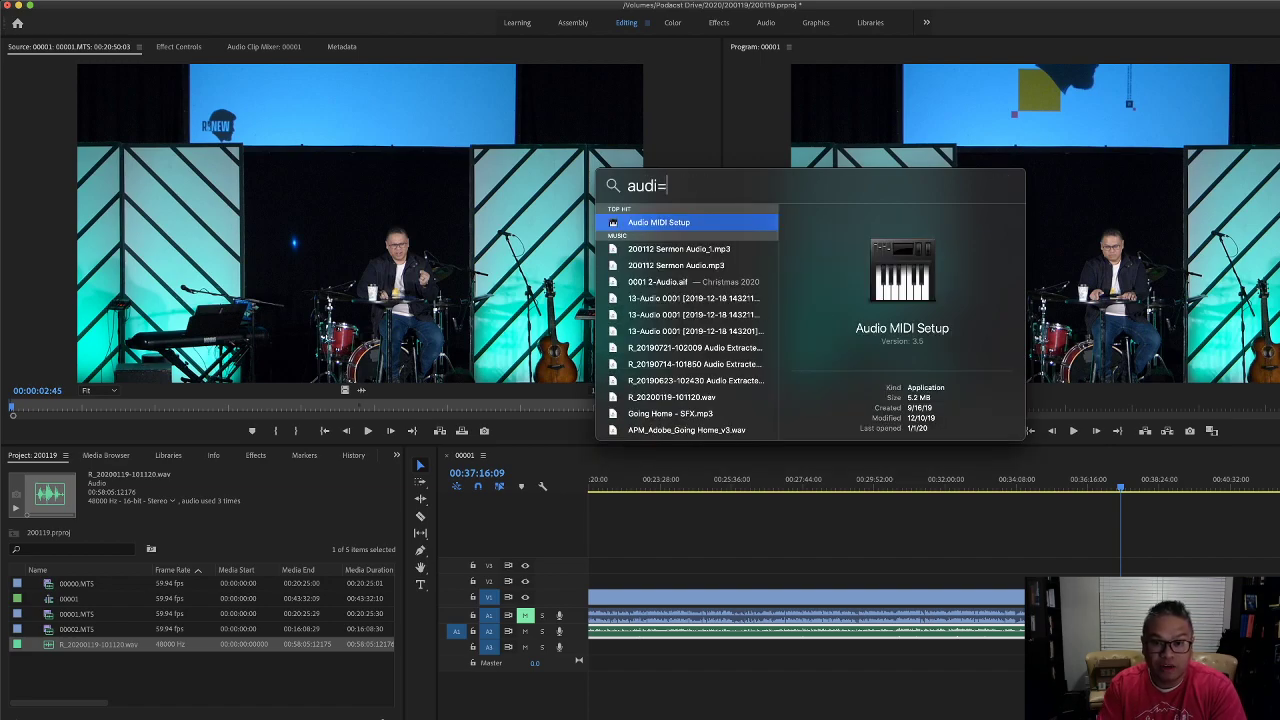
{"action": "type", "text": "tion"}
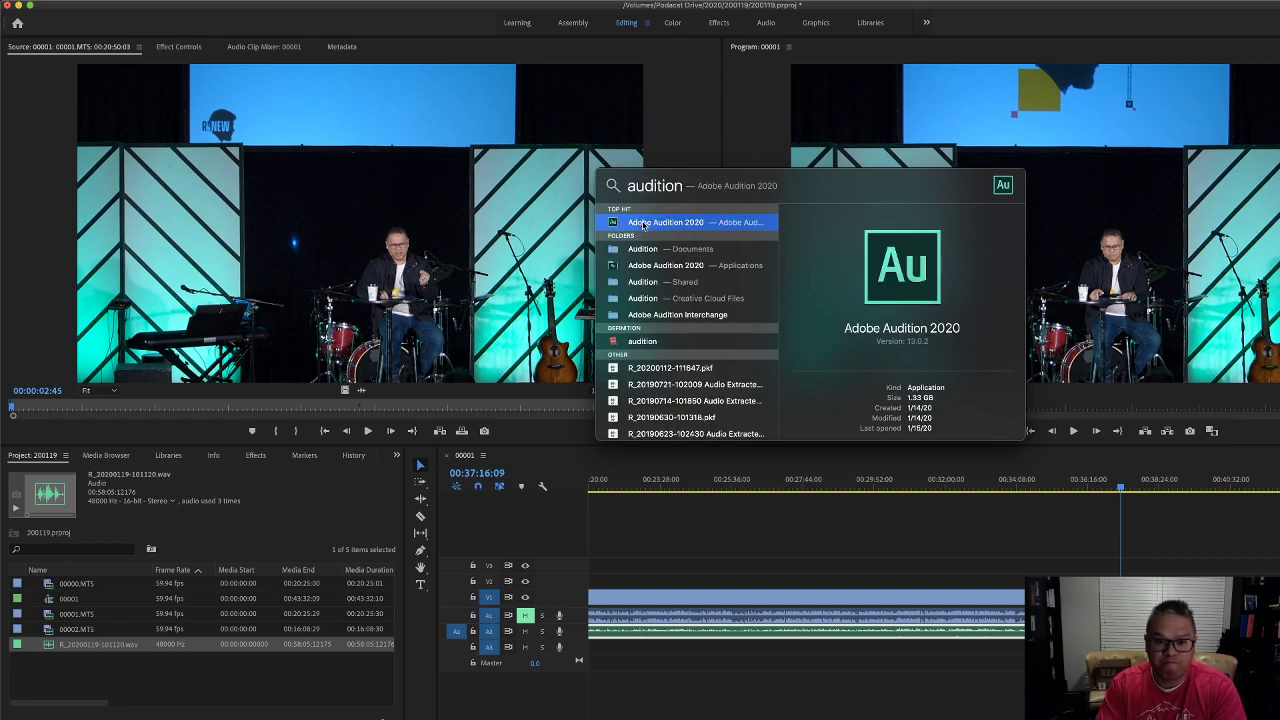
{"action": "key", "text": "Return"}
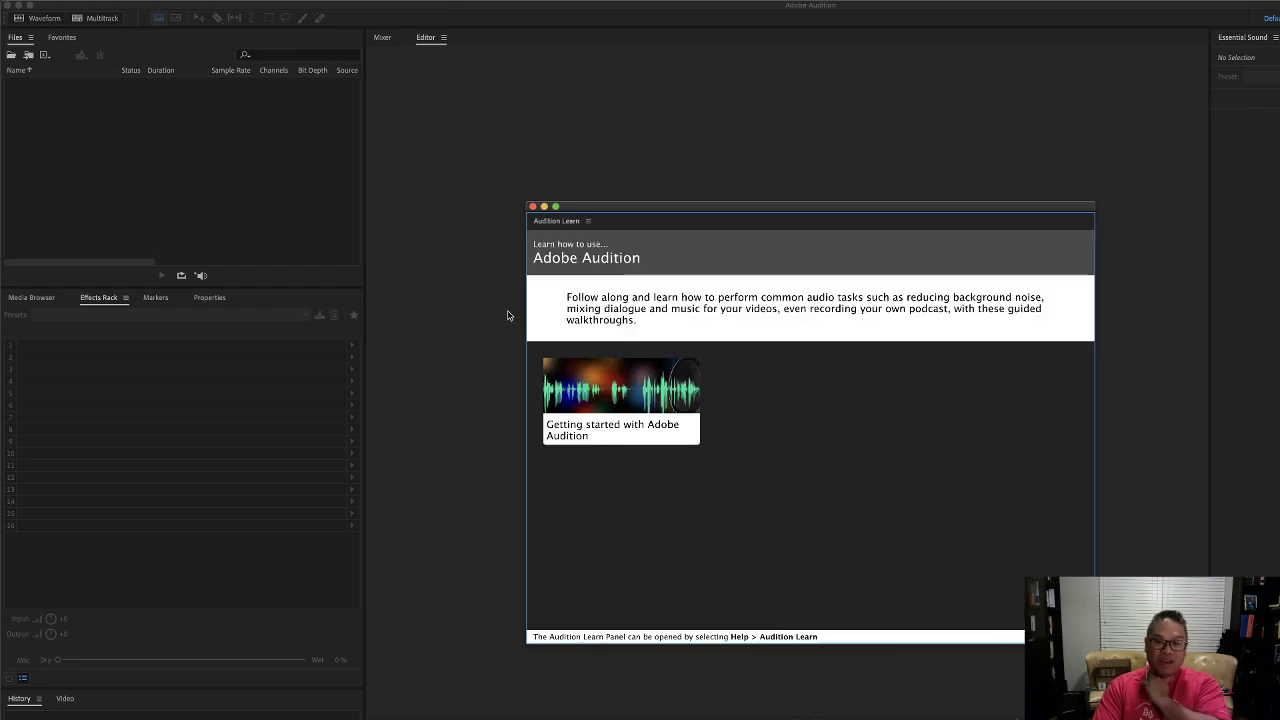
{"action": "left_click", "coordinate": [533, 206]}
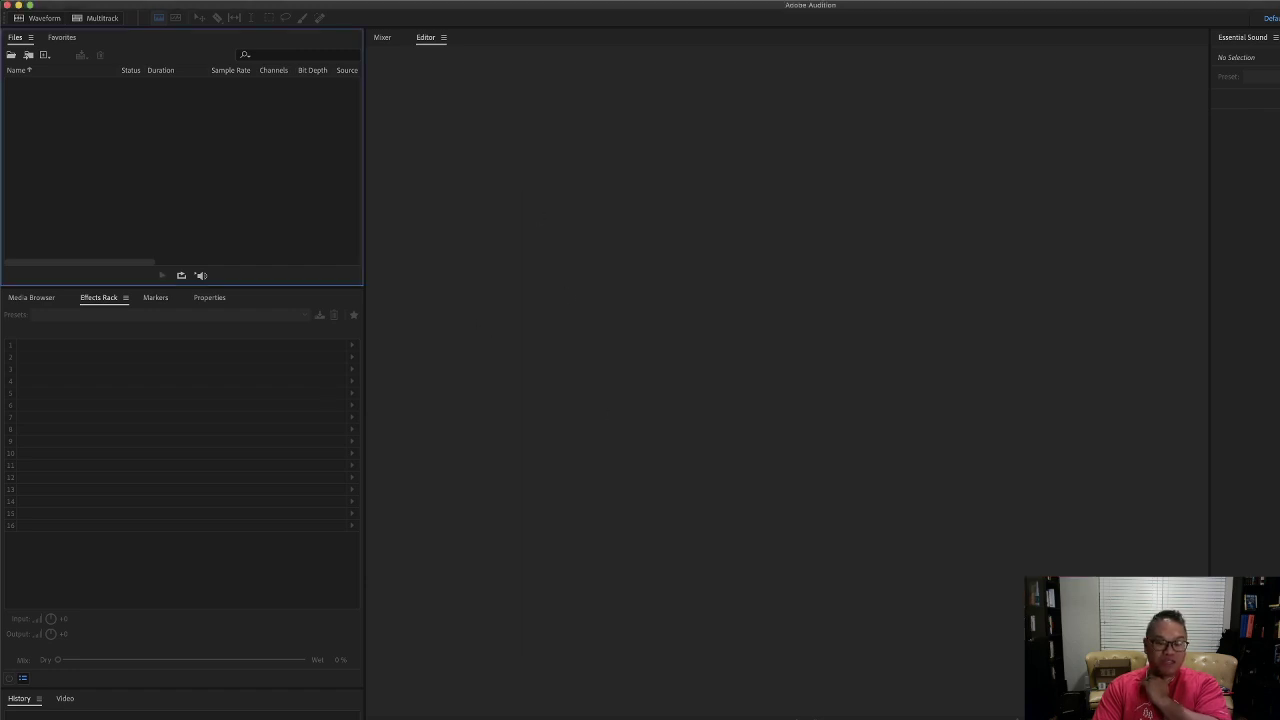
Open R_20200119-101120.wav from the 200119 folder on the podcast drive in Audition.
{"action": "key", "text": "super+Tab"}
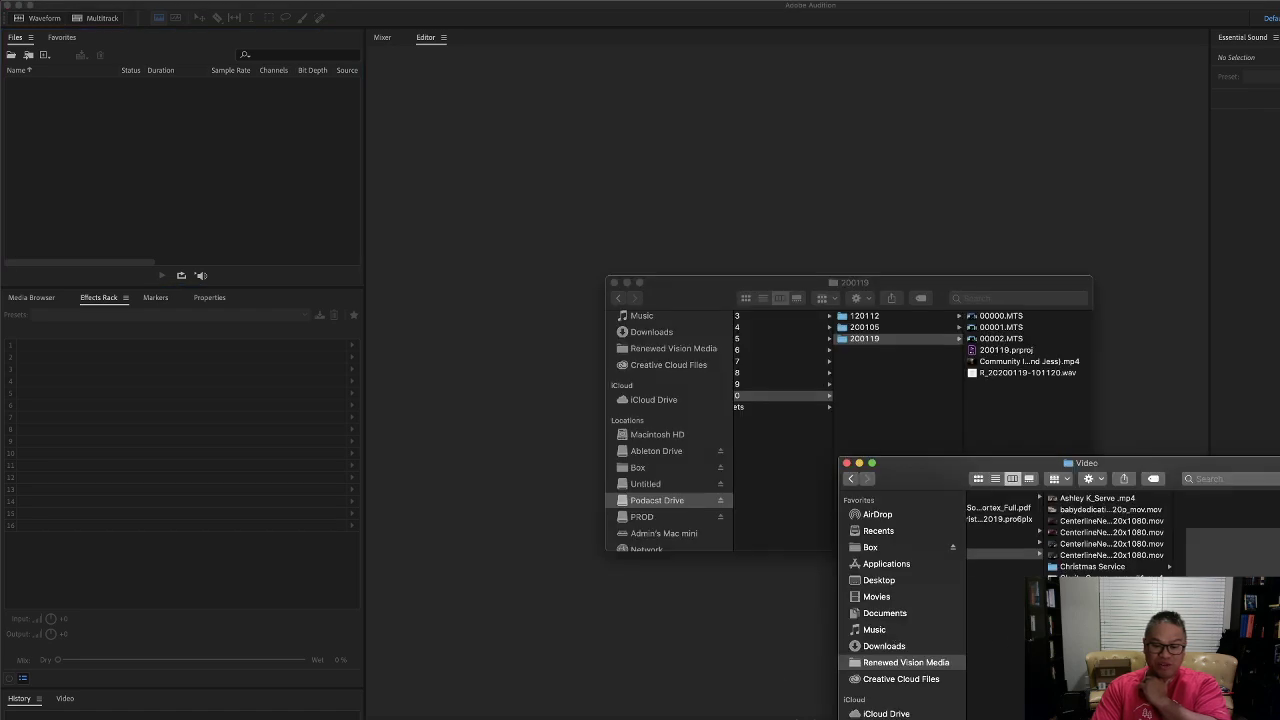
{"action": "left_click", "coordinate": [676, 503]}
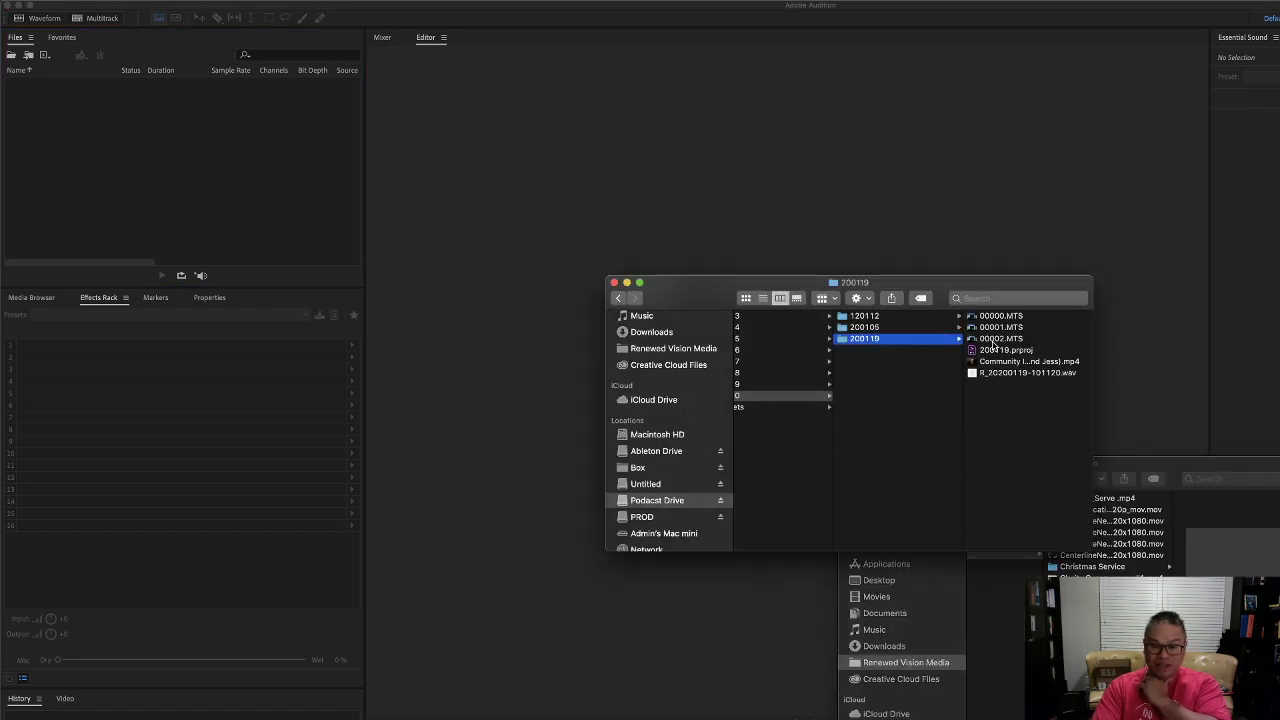
{"action": "left_click", "coordinate": [1021, 374]}
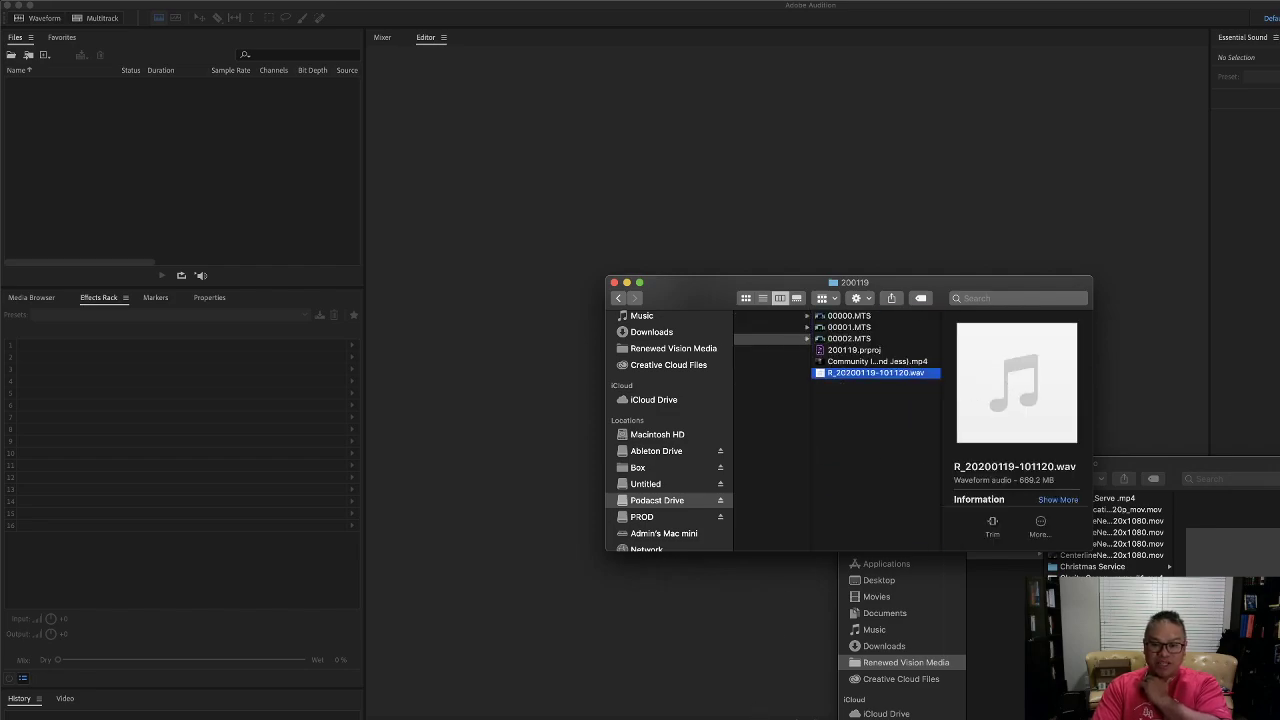
{"action": "key", "text": "super+Tab"}
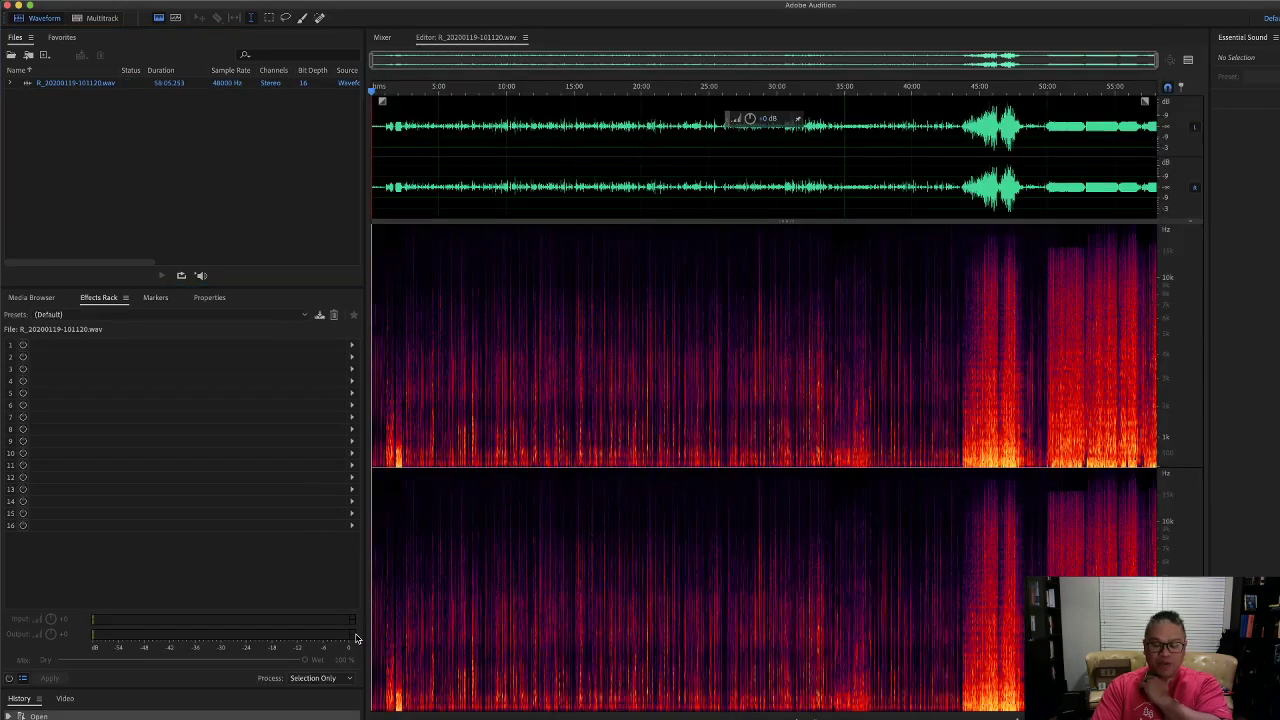
Add a Single-band Compressor to the first effects slot of the WAV and apply the Voice Leveler preset.
{"action": "left_click", "coordinate": [352, 345]}
{"action": "mouse_move", "coordinate": [427, 456]}
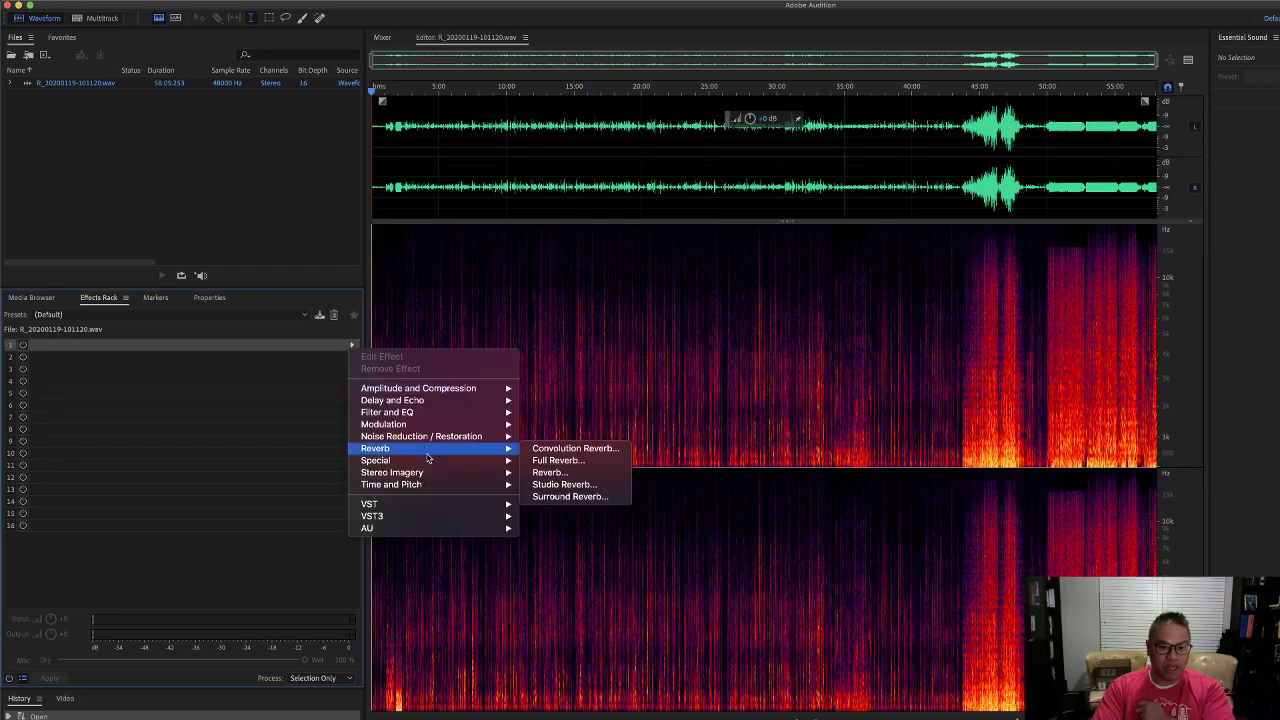
{"action": "mouse_move", "coordinate": [456, 413]}
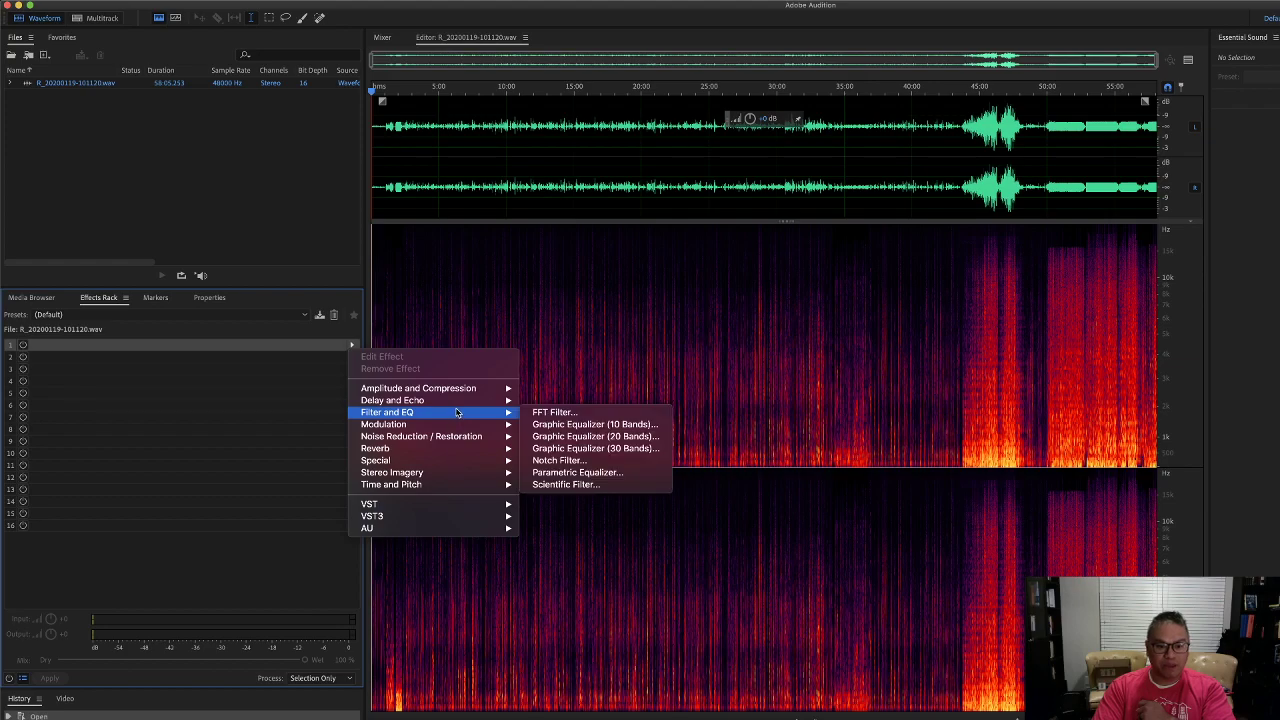
{"action": "mouse_move", "coordinate": [495, 390]}
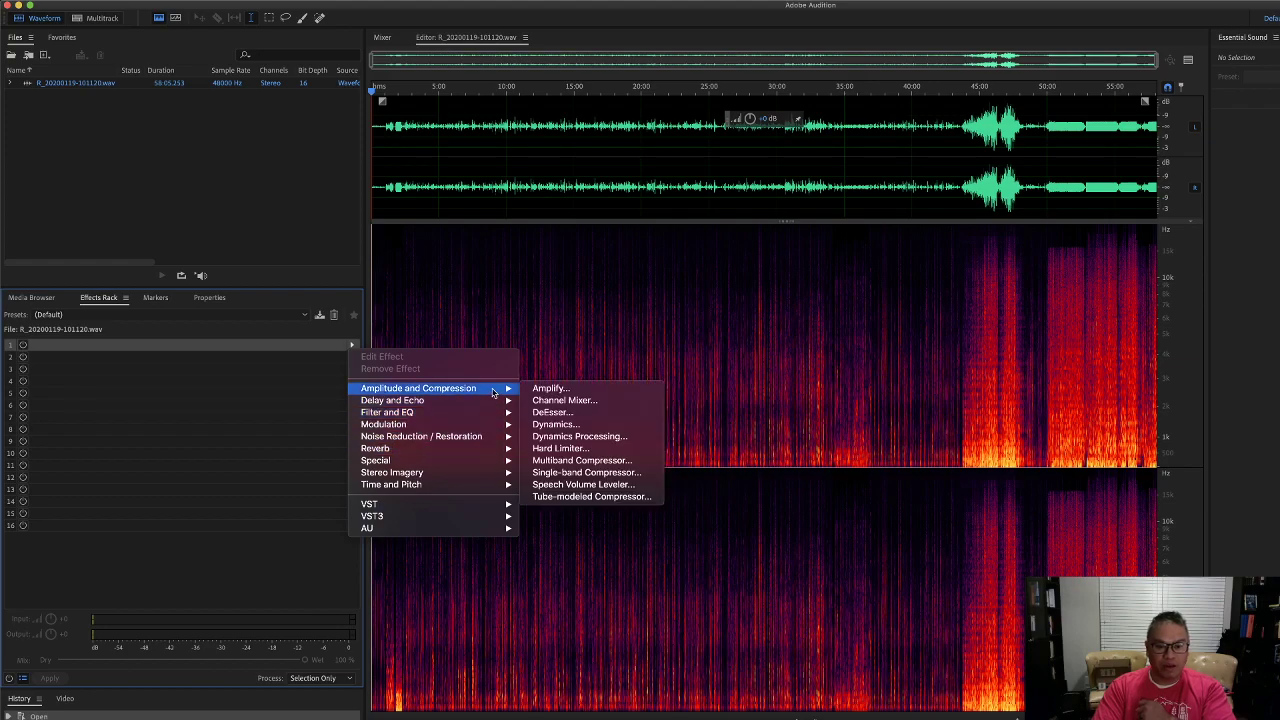
{"action": "left_click", "coordinate": [627, 473]}
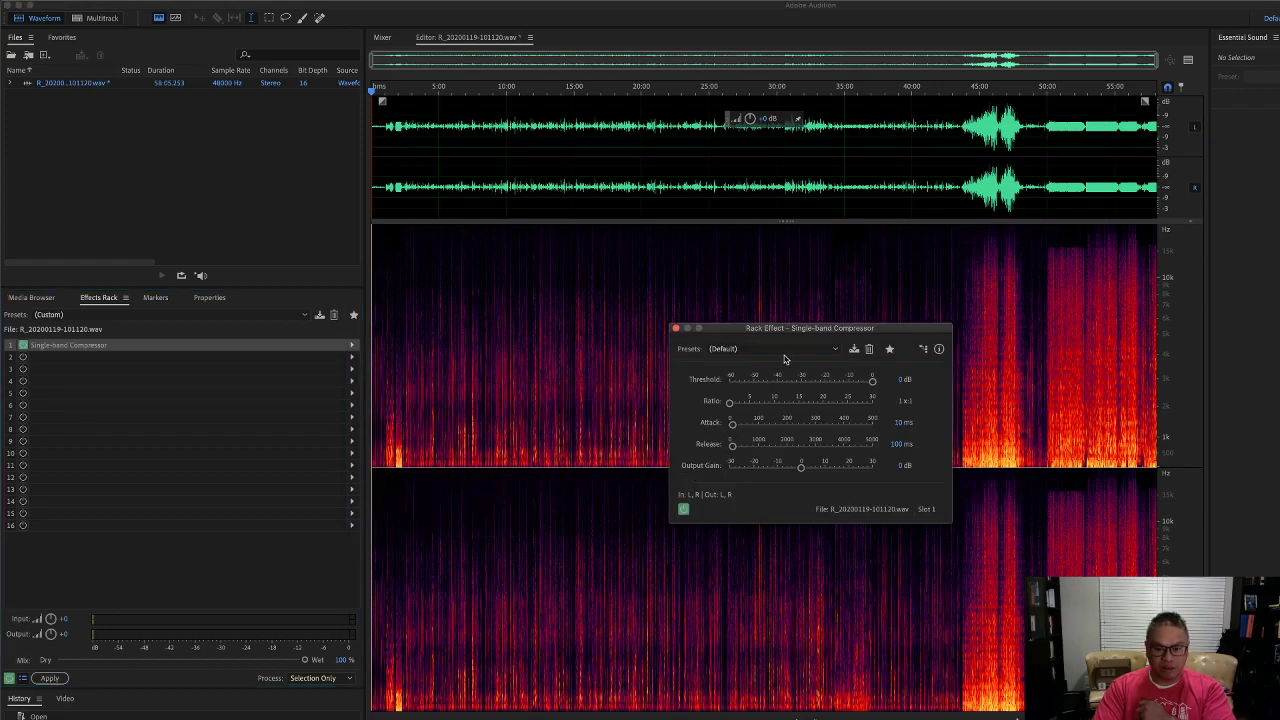
{"action": "left_click", "coordinate": [783, 352]}
{"action": "left_click", "coordinate": [785, 531]}
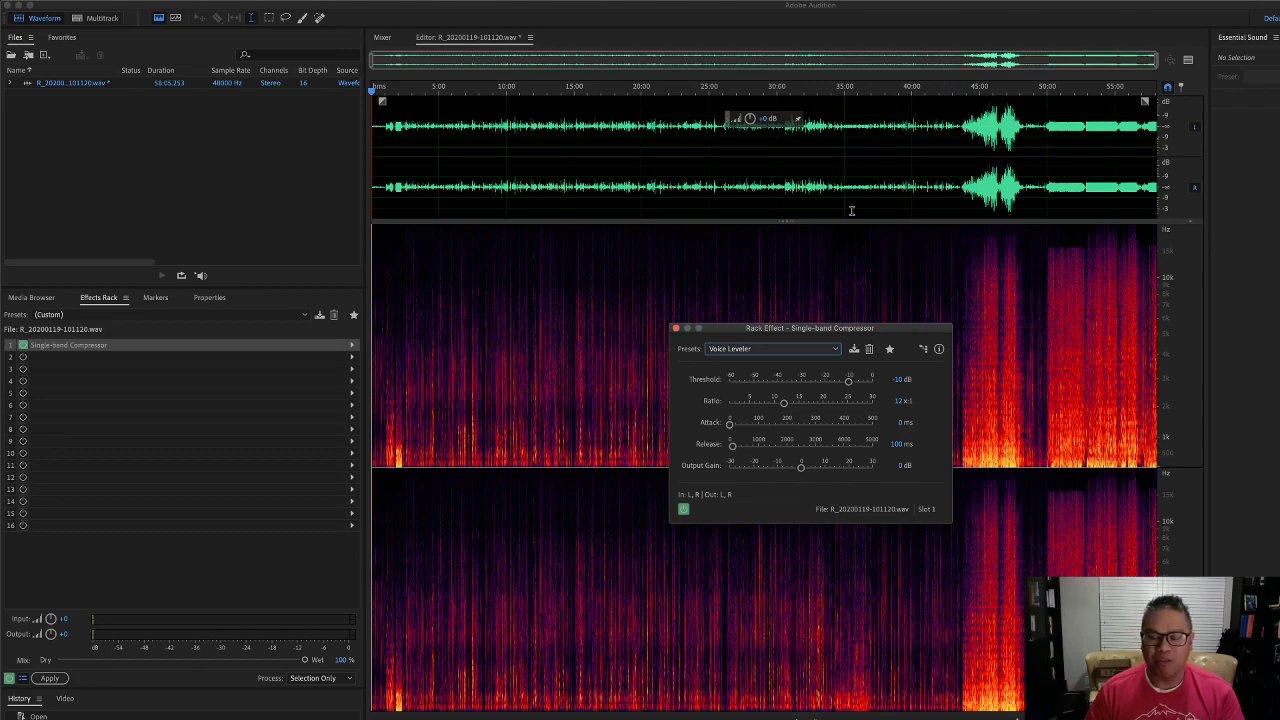
Test playback from about 15:00, set the audio hardware's default output to UMC202HD 192k and accept the device change.
{"action": "left_click", "coordinate": [575, 93]}
{"action": "key", "text": "space"}
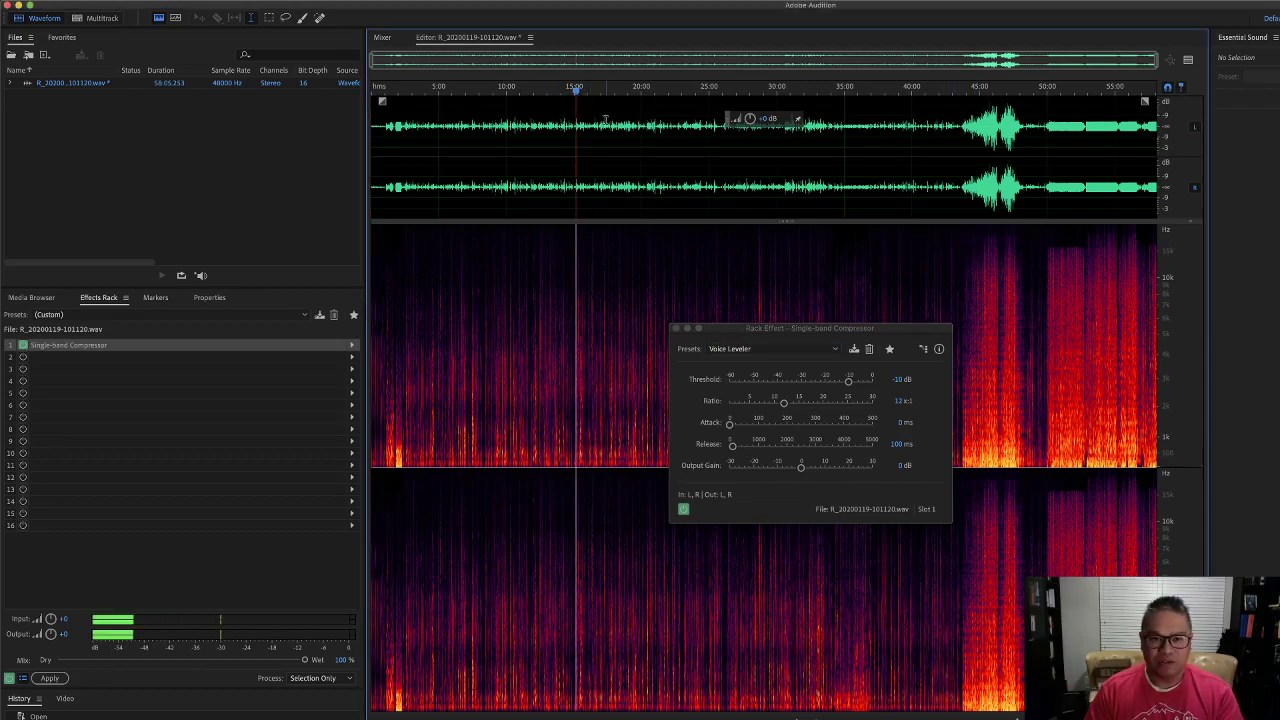
{"action": "left_click", "coordinate": [115, 0]}
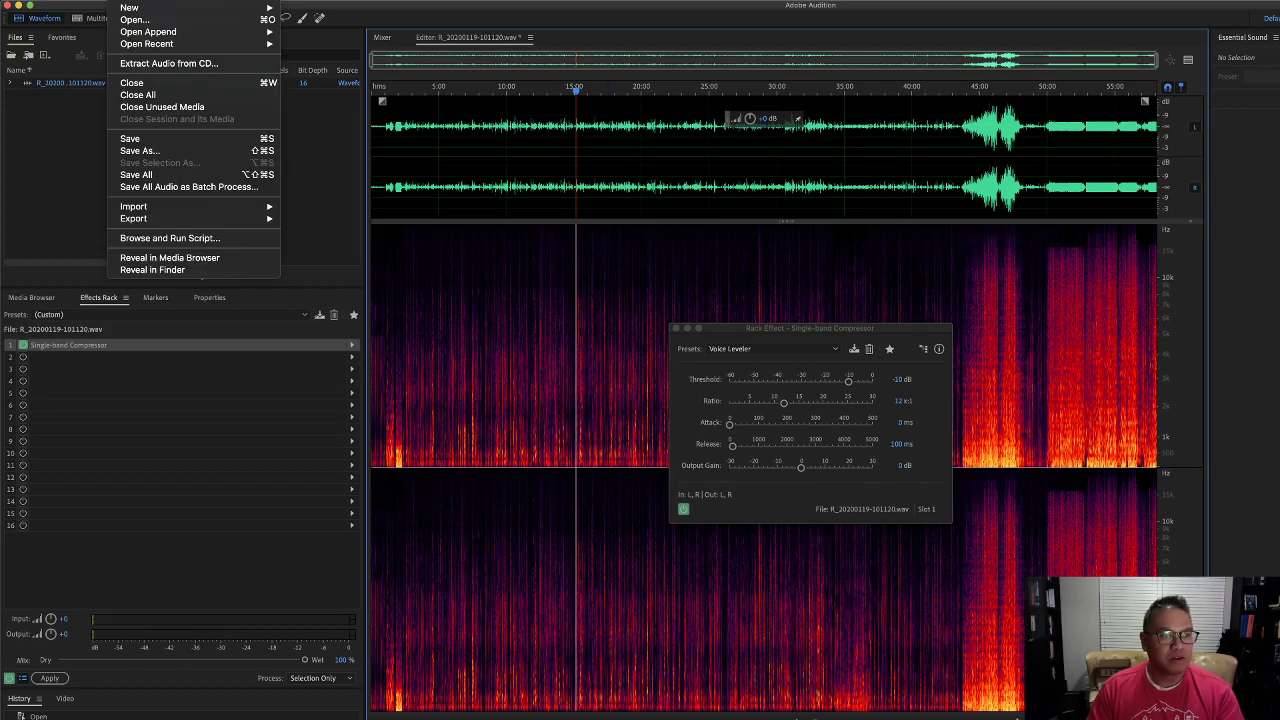
{"action": "mouse_move", "coordinate": [60, 0]}
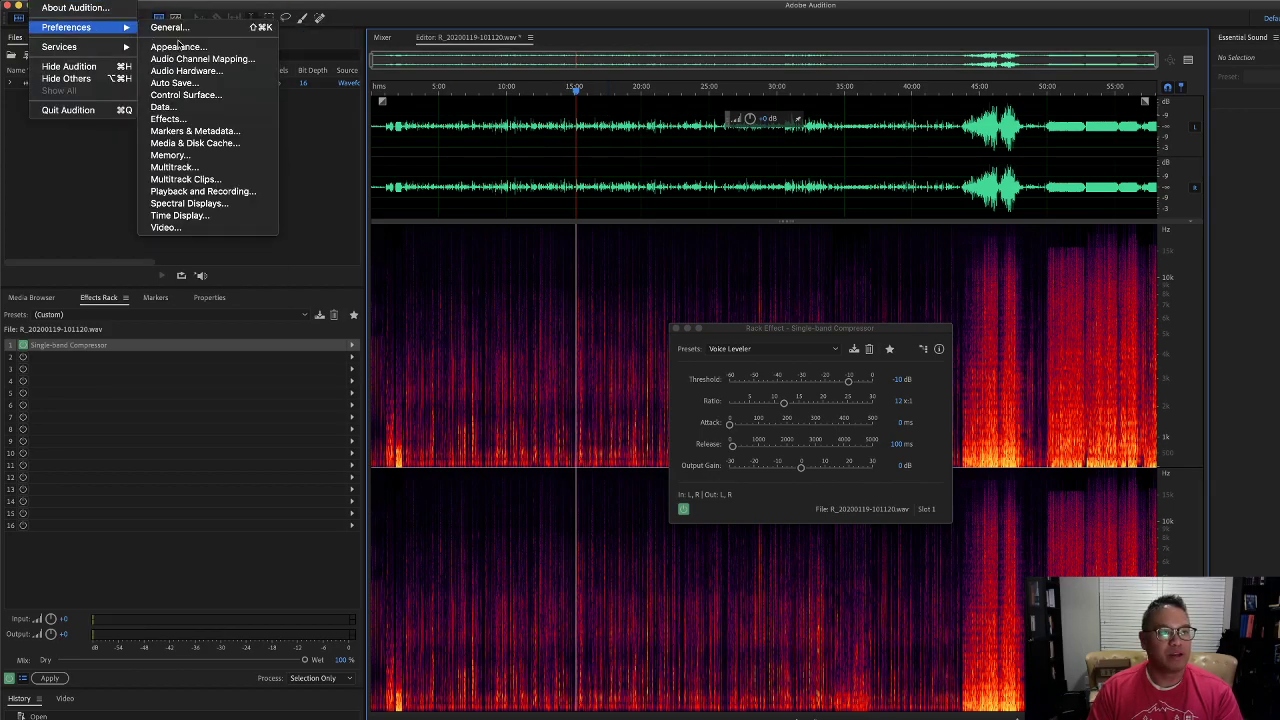
{"action": "left_click", "coordinate": [890, 398]}
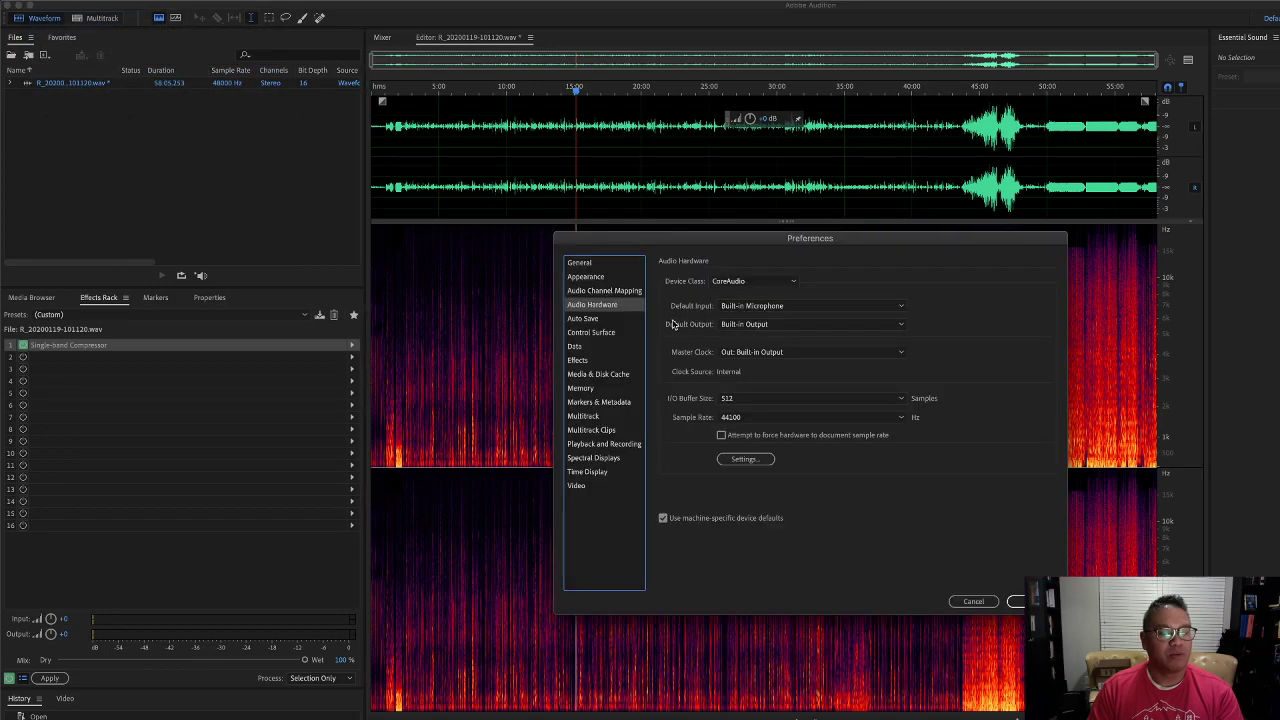
{"action": "left_click", "coordinate": [783, 324]}
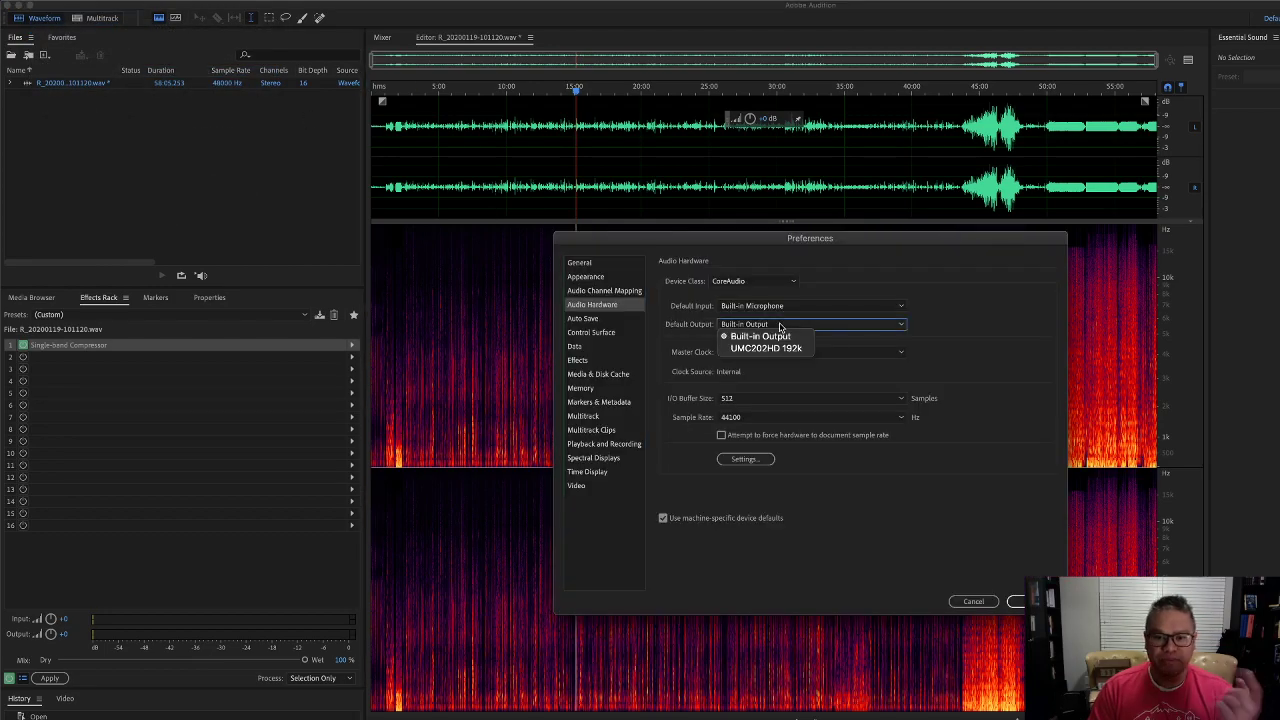
{"action": "left_click", "coordinate": [780, 348]}
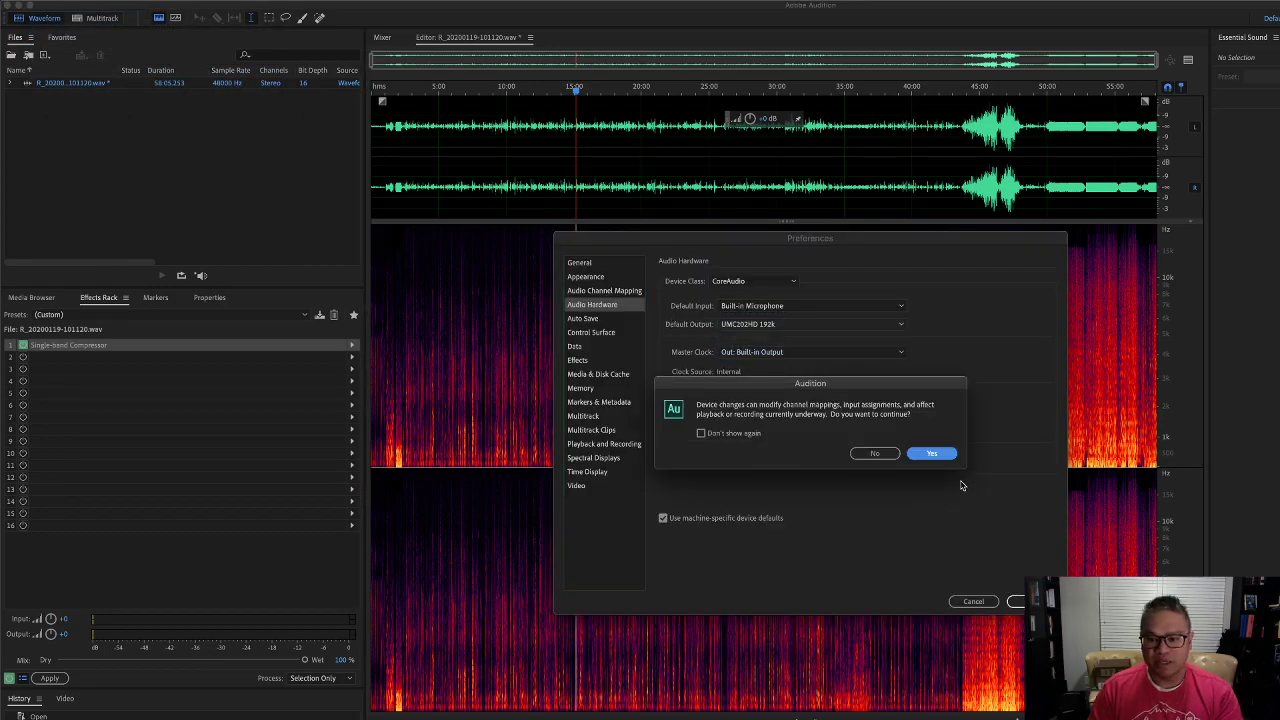
{"action": "left_click", "coordinate": [932, 455]}
{"action": "left_click", "coordinate": [1015, 601]}
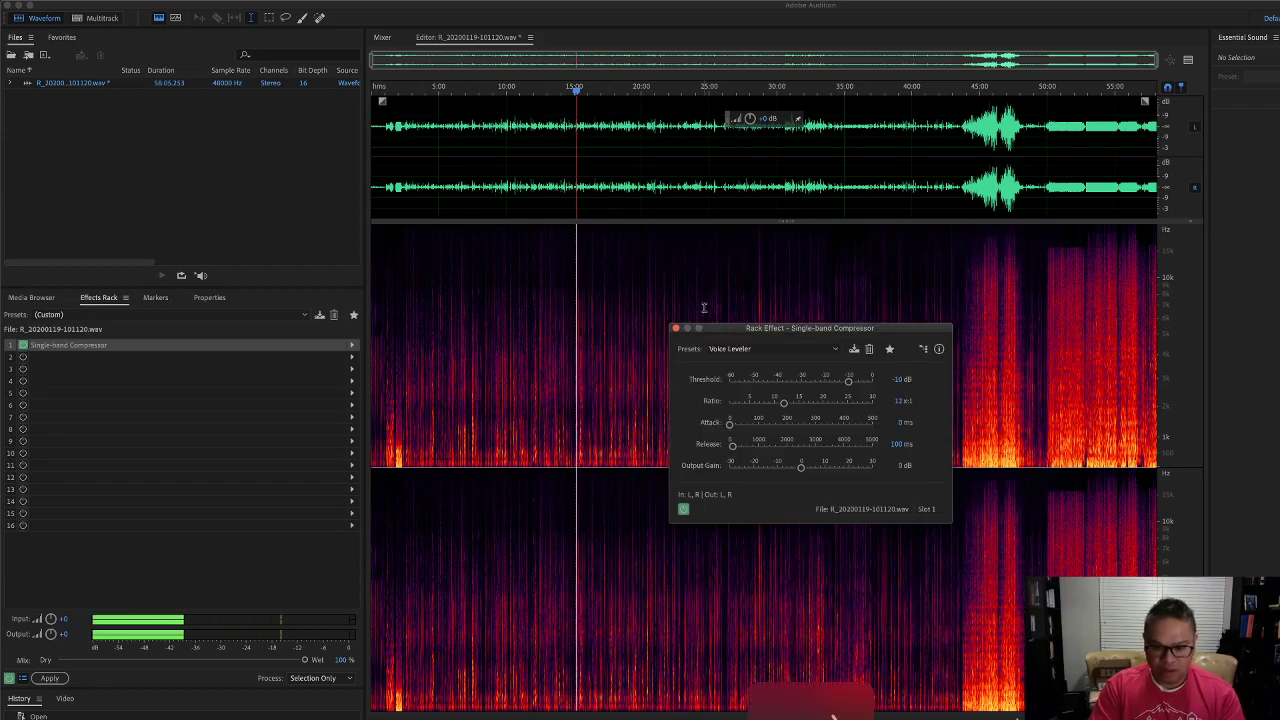
Raise the compressor's output gain to 8.5 dB while the talk plays.
{"action": "left_click", "coordinate": [542, 434]}
{"action": "scroll", "coordinate": [542, 434], "scroll_direction": "up", "scroll_amount": 4}
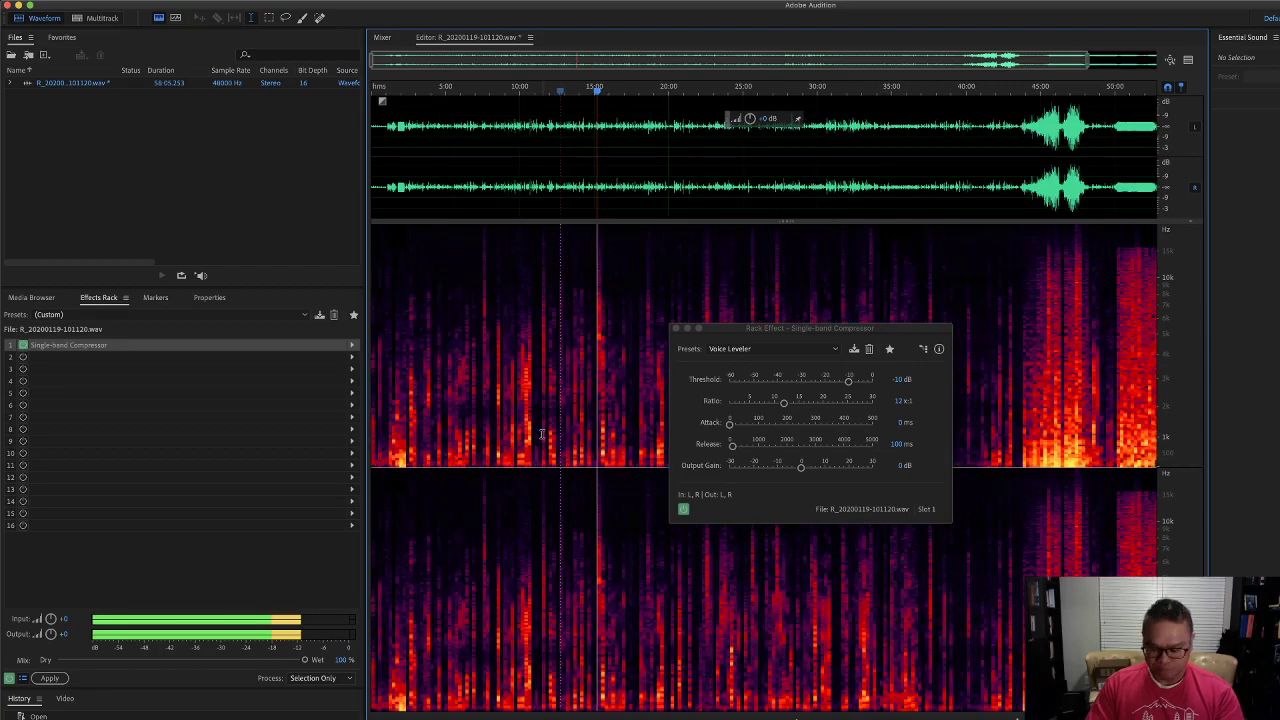
{"action": "scroll", "coordinate": [542, 434], "scroll_direction": "up", "scroll_amount": 4}
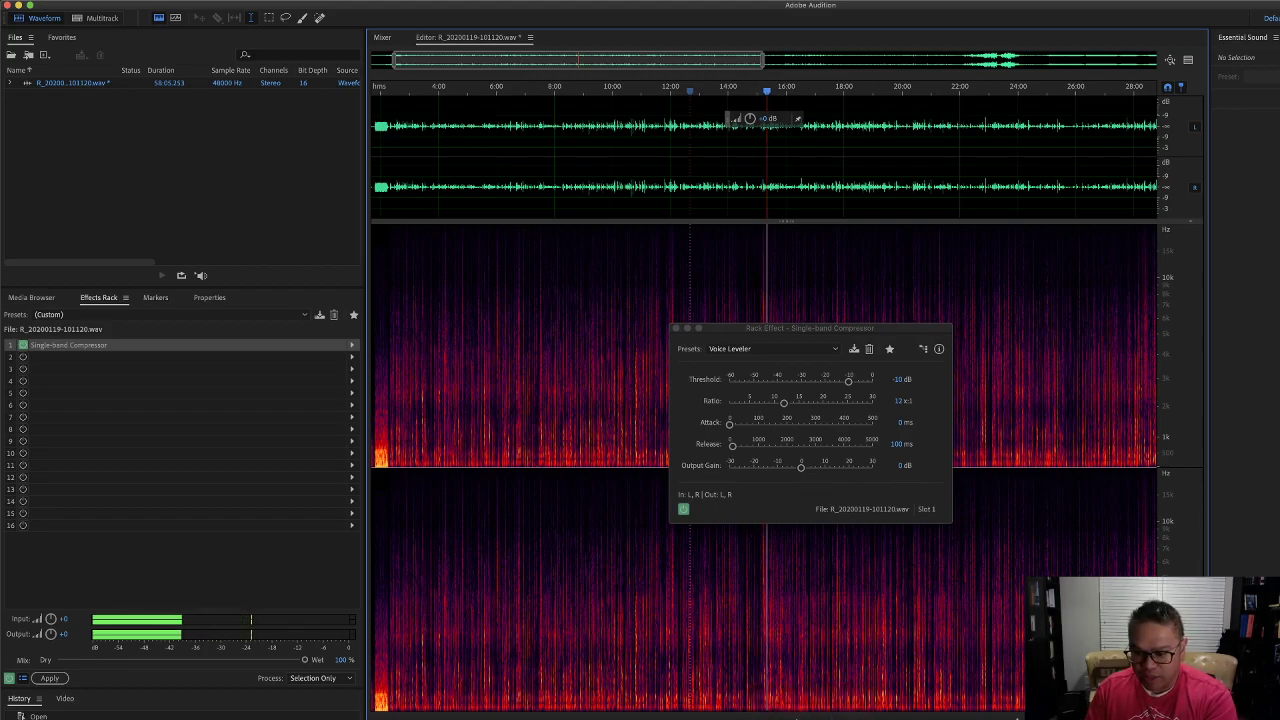
{"action": "left_click_drag", "start_coordinate": [800, 467], "coordinate": [826, 471]}
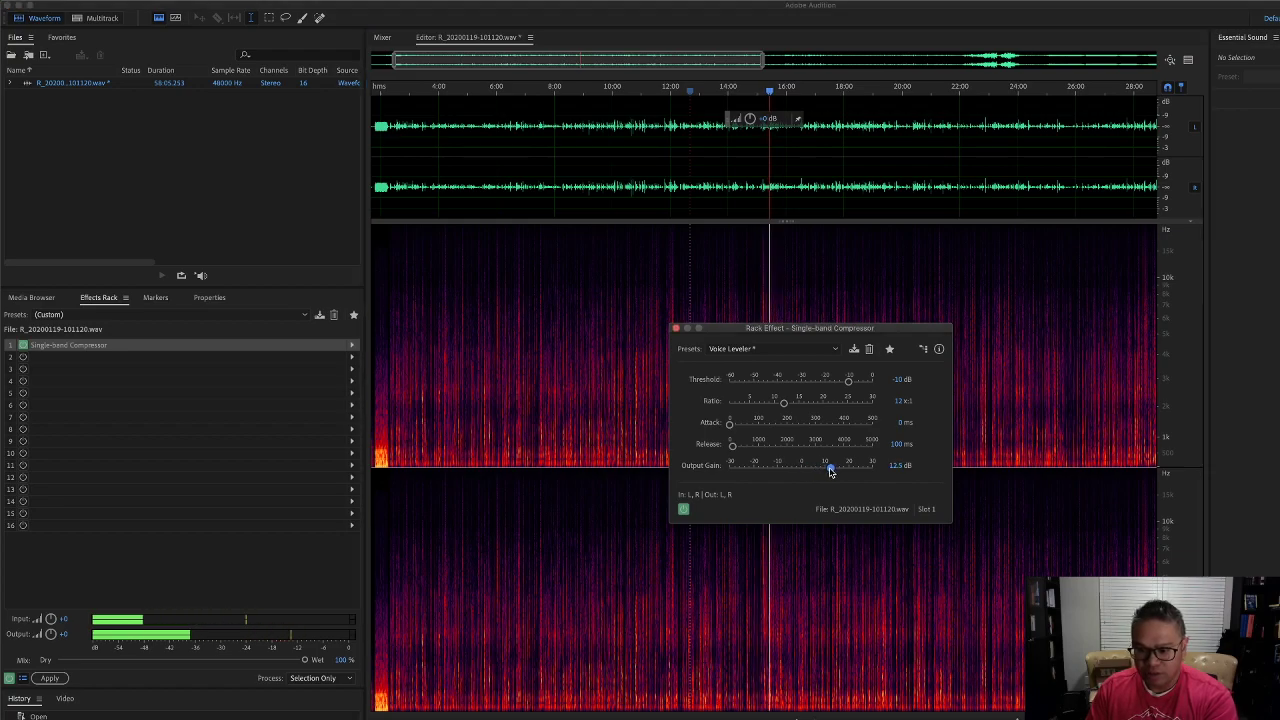
{"action": "left_click_drag", "start_coordinate": [826, 471], "coordinate": [821, 473]}
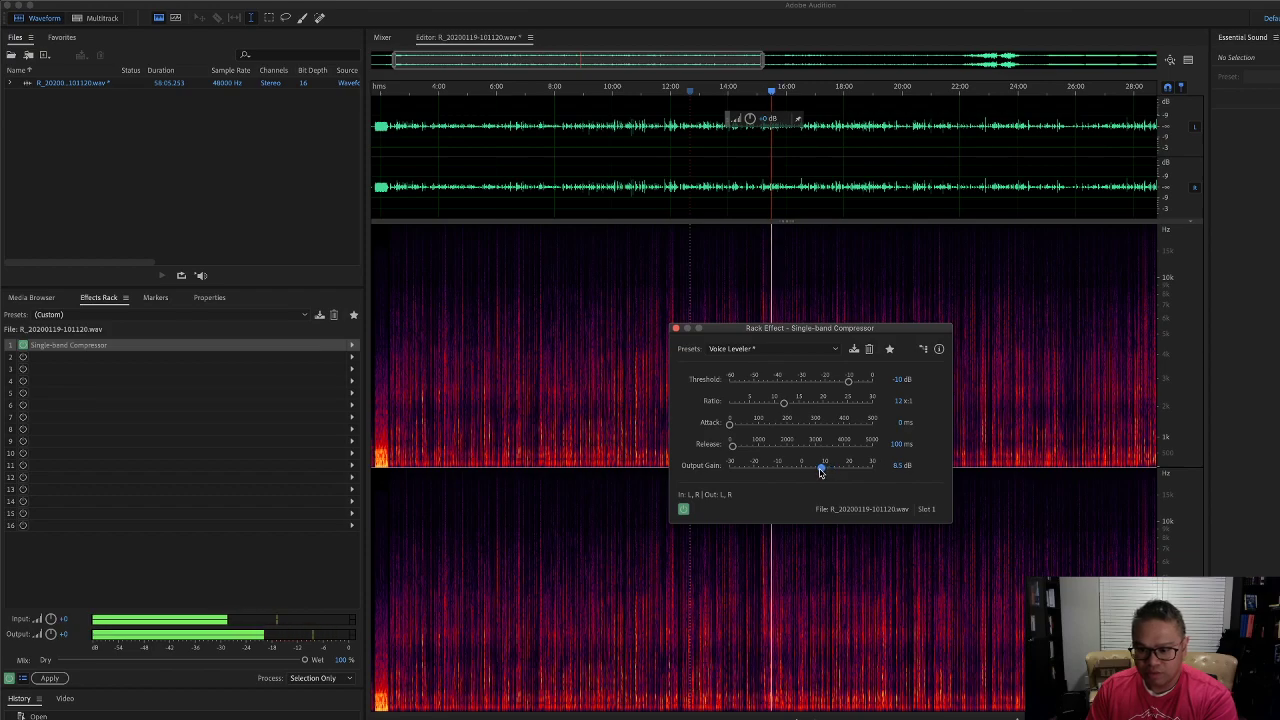
Lower the compressor's threshold to -15.1 dB and listen briefly to the result.
{"action": "key", "text": "space"}
{"action": "left_click_drag", "start_coordinate": [849, 383], "coordinate": [837, 384]}
{"action": "key", "text": "space"}
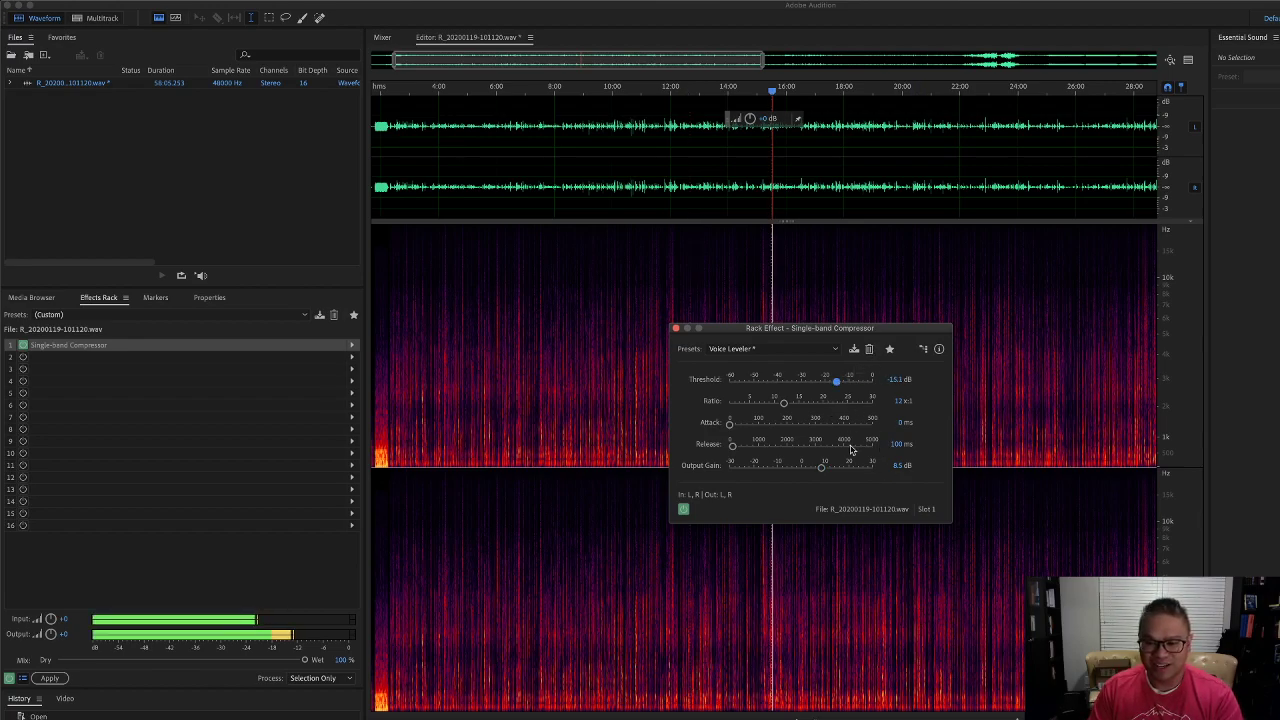
{"action": "key", "text": "space"}
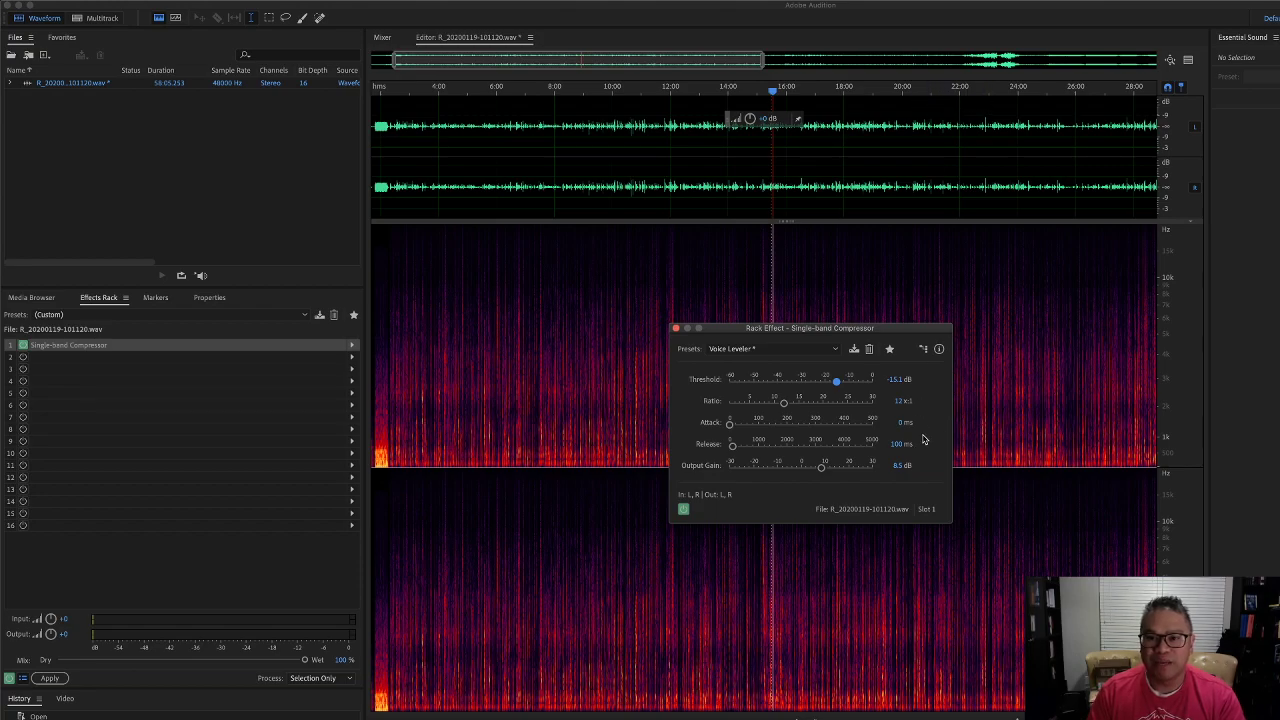
Play the recording from about 10:30 to check how the compressed voice sounds and how its levels behave.
{"action": "left_click", "coordinate": [929, 92]}
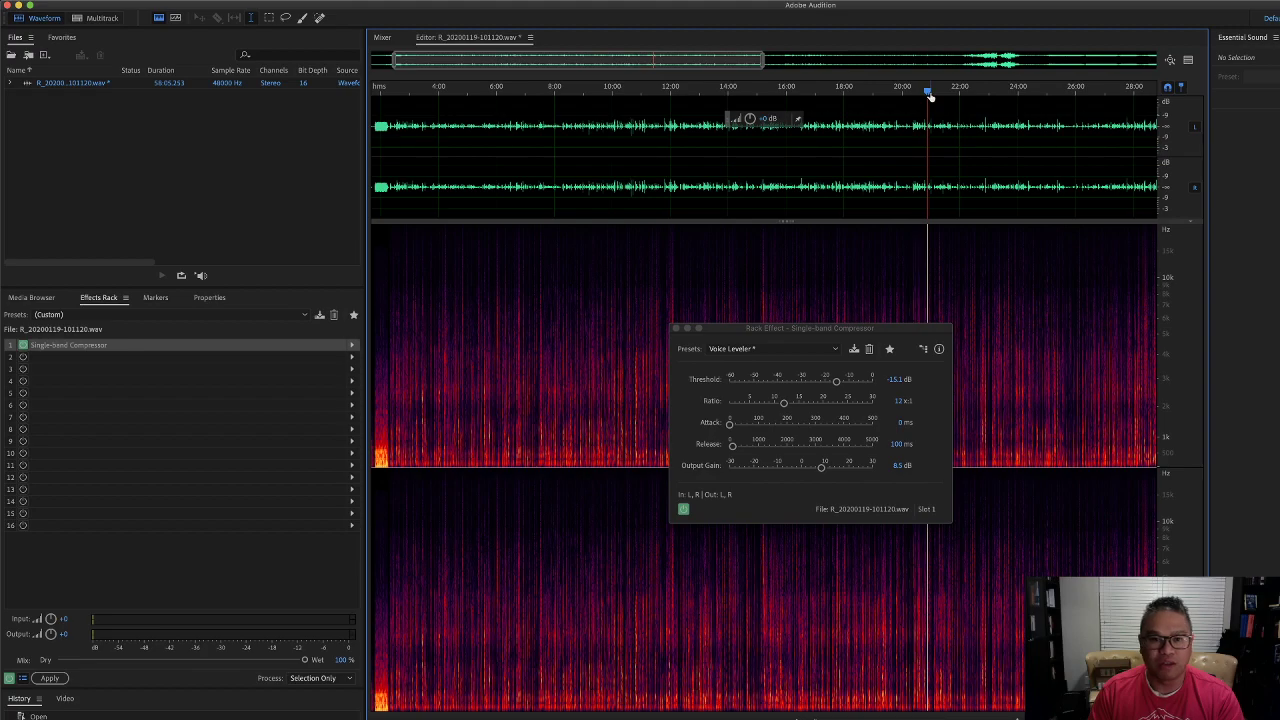
{"action": "left_click", "coordinate": [629, 92]}
{"action": "key", "text": "space"}
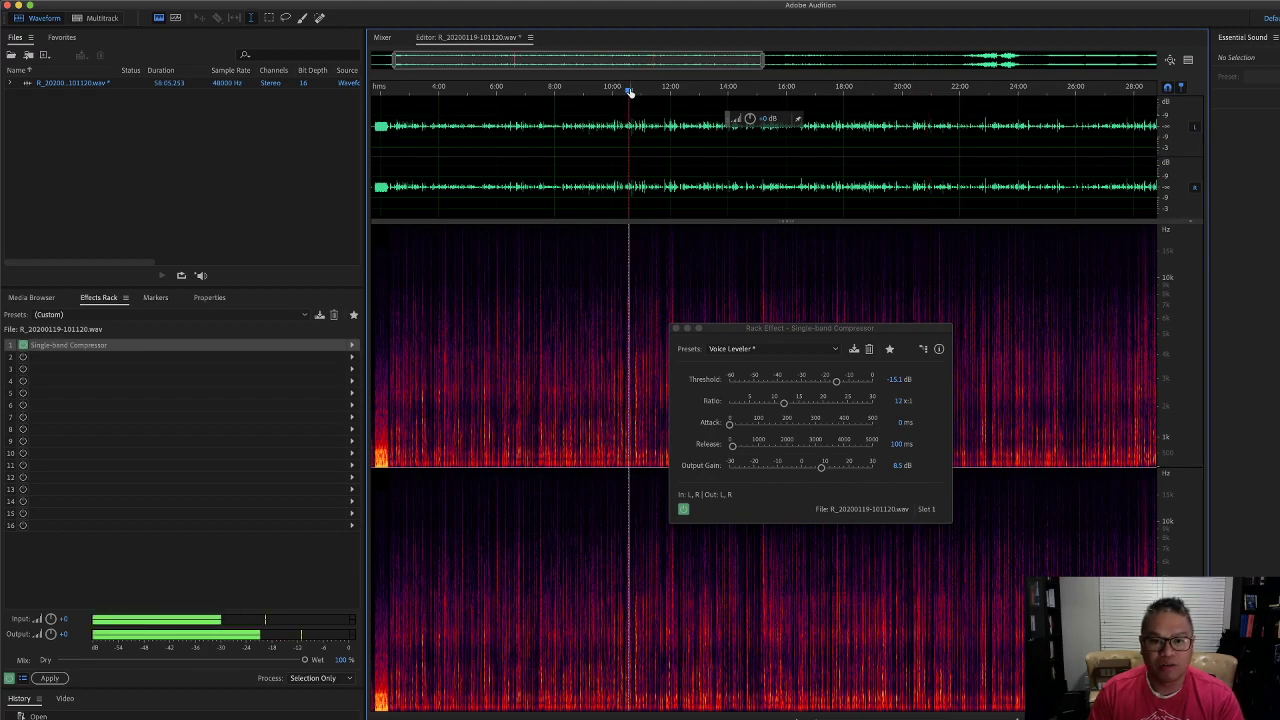
{"action": "scroll", "coordinate": [629, 92], "scroll_direction": "up", "scroll_amount": 2}
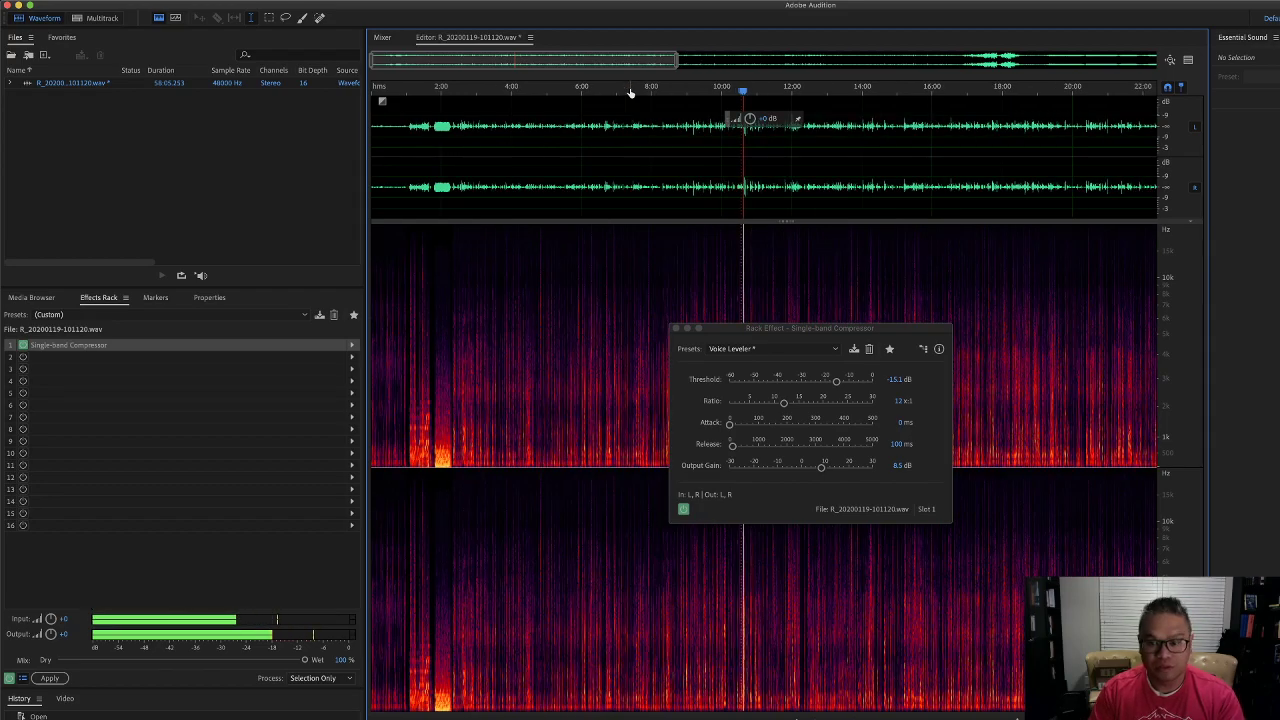
{"action": "key", "text": "space"}
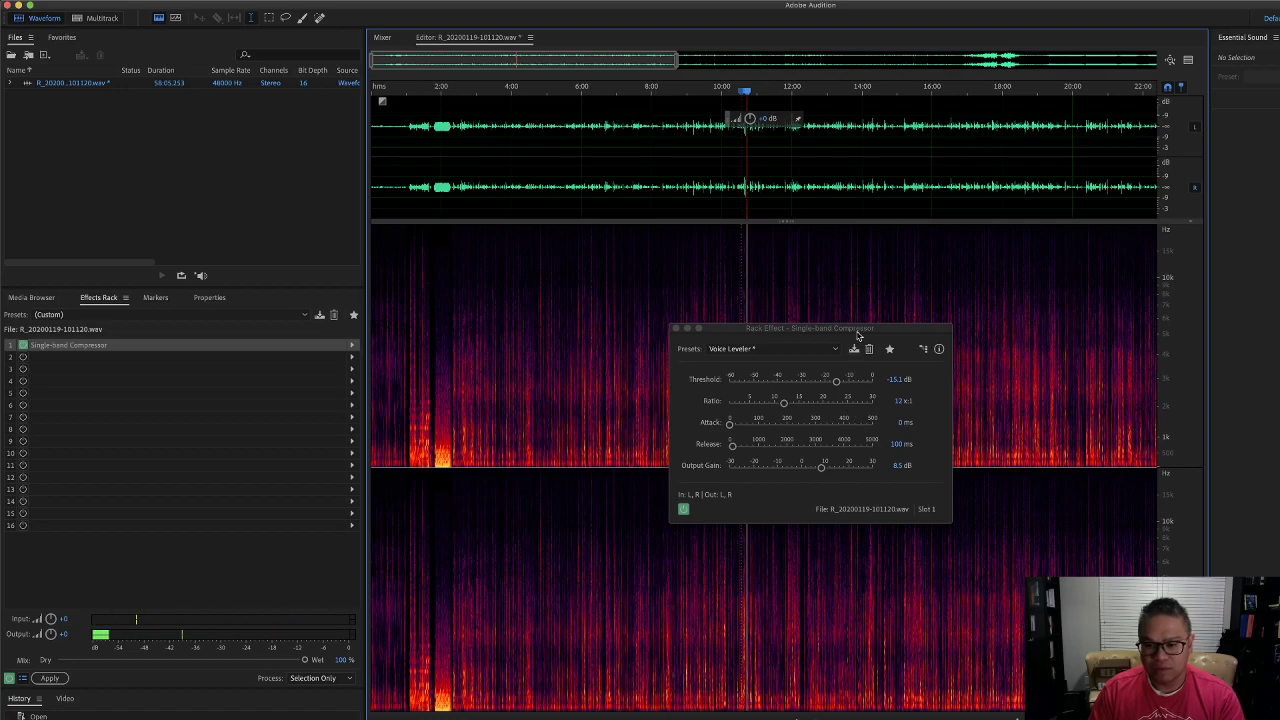
{"action": "scroll", "coordinate": [857, 272], "scroll_direction": "down", "scroll_amount": 2}
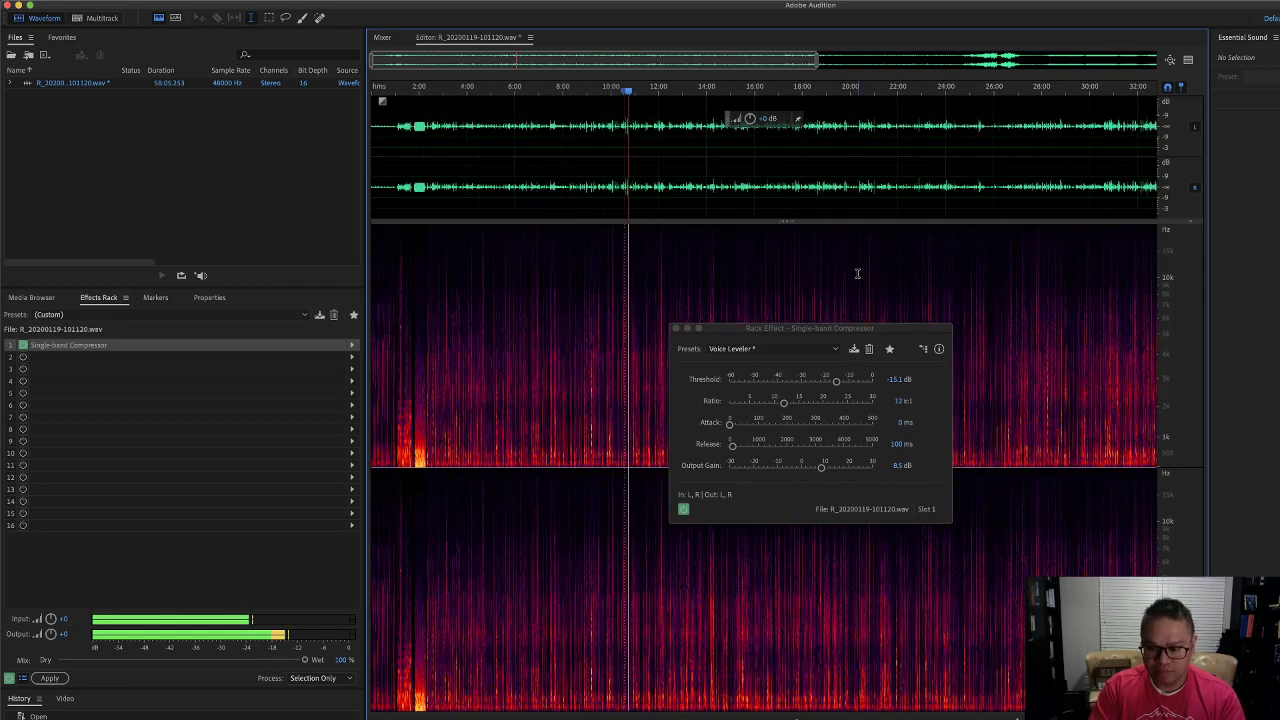
Spot-check the compressed voice at about 30:40 and 32:40, stop playback and apply the compressor to the recording.
{"action": "scroll", "coordinate": [857, 272], "scroll_direction": "down", "scroll_amount": 2}
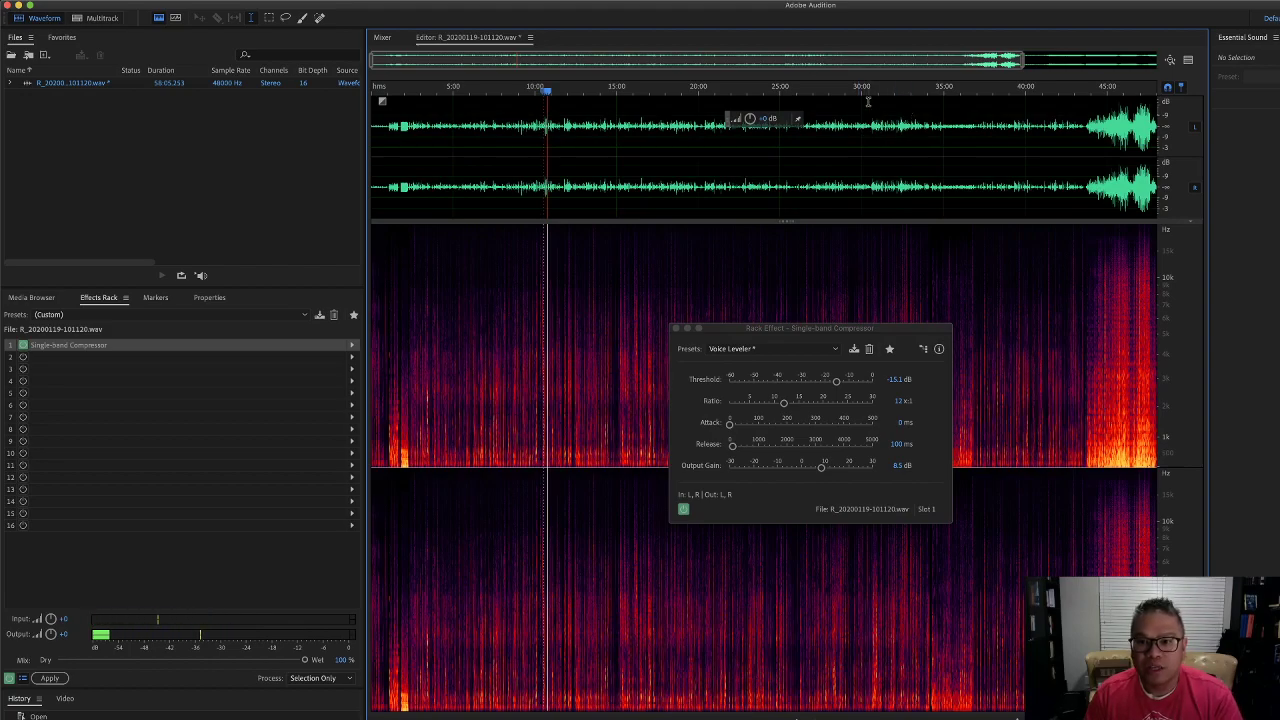
{"action": "left_click", "coordinate": [872, 94]}
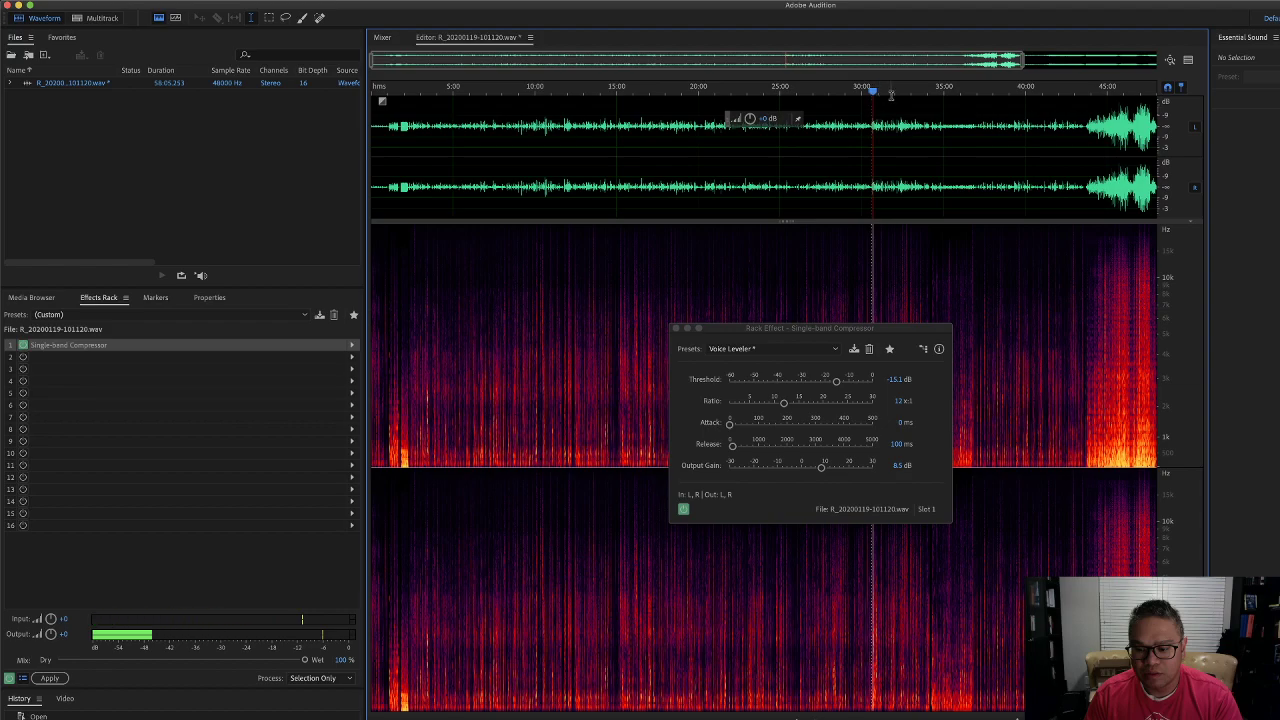
{"action": "left_click", "coordinate": [902, 93]}
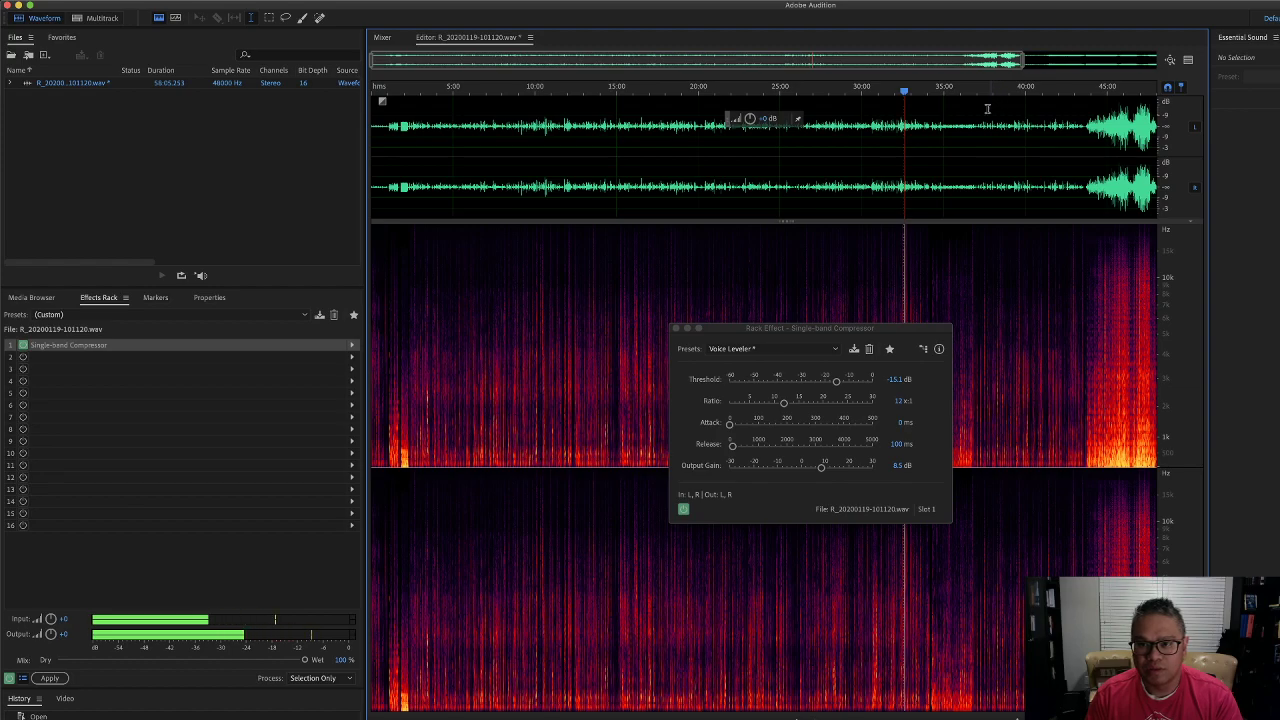
{"action": "key", "text": "space"}
{"action": "left_click", "coordinate": [49, 679]}
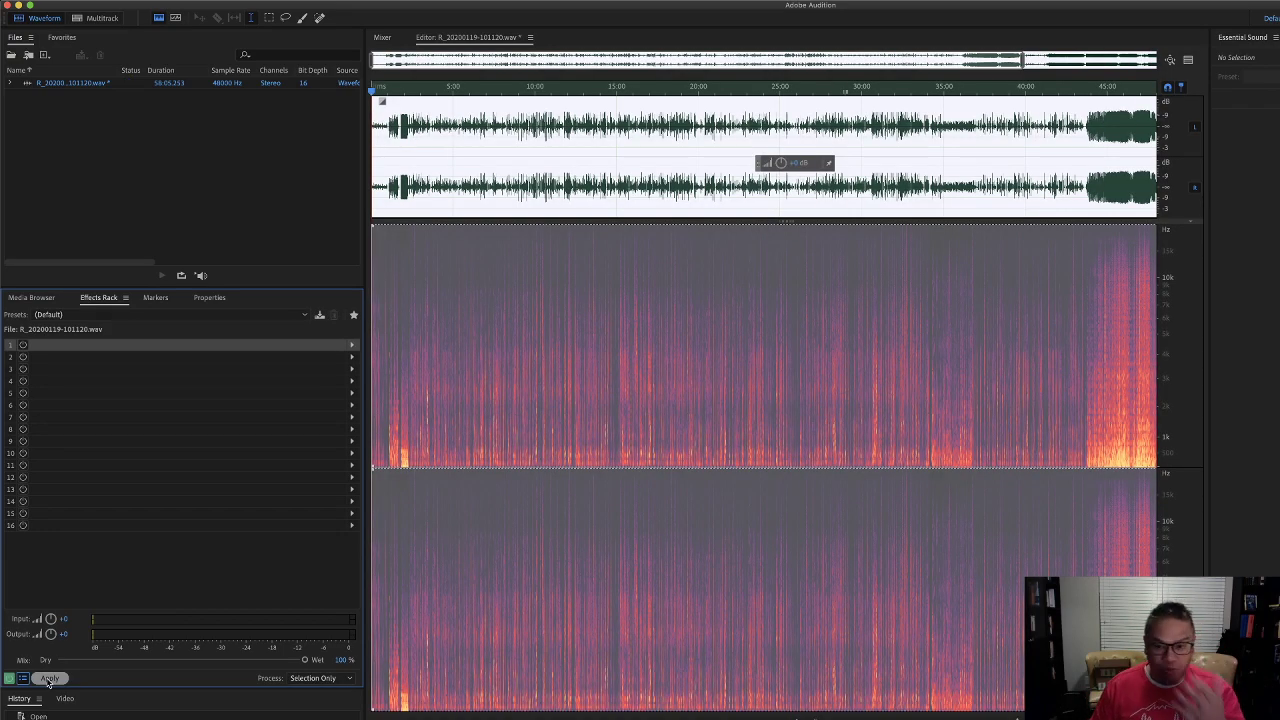
Locate the speech-free gap near 13:50 and select only its background noise, from about 13:49.6 to 13:50.8.
{"action": "left_click", "coordinate": [640, 574]}
{"action": "left_click", "coordinate": [594, 606]}
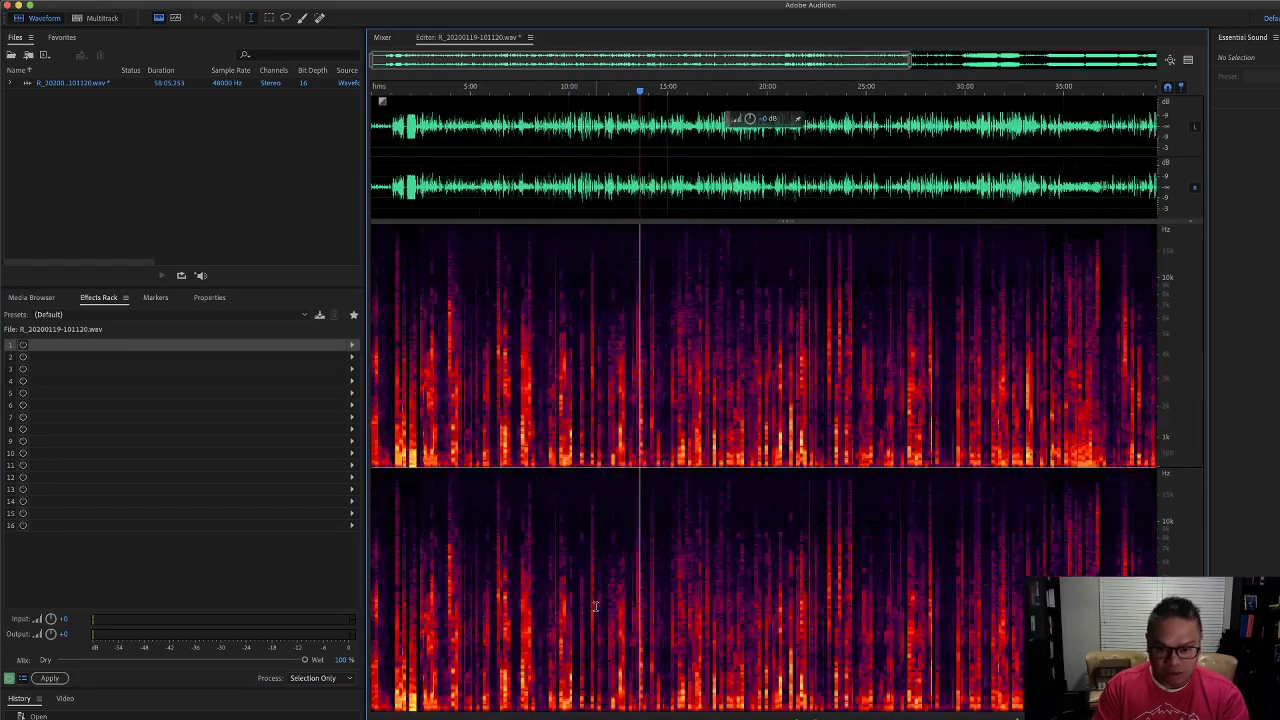
{"action": "scroll", "coordinate": [594, 606], "scroll_direction": "up", "scroll_amount": 5}
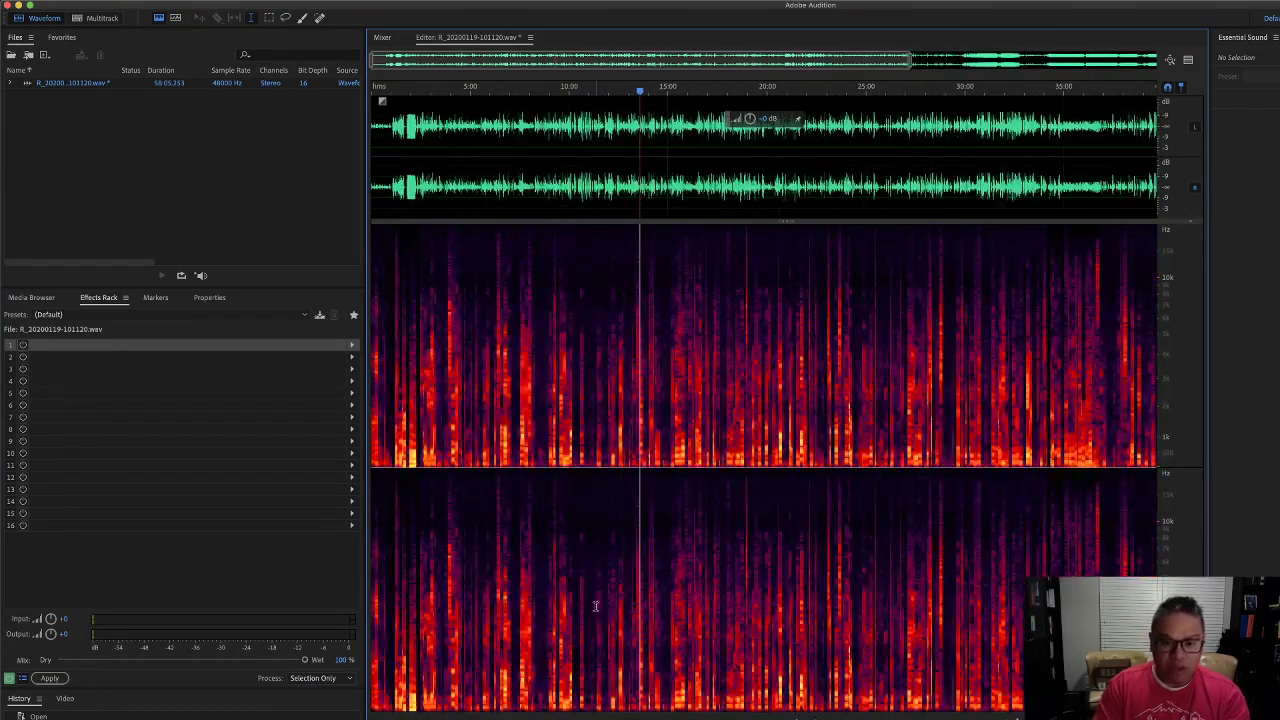
{"action": "scroll", "coordinate": [594, 606], "scroll_direction": "up", "scroll_amount": 5}
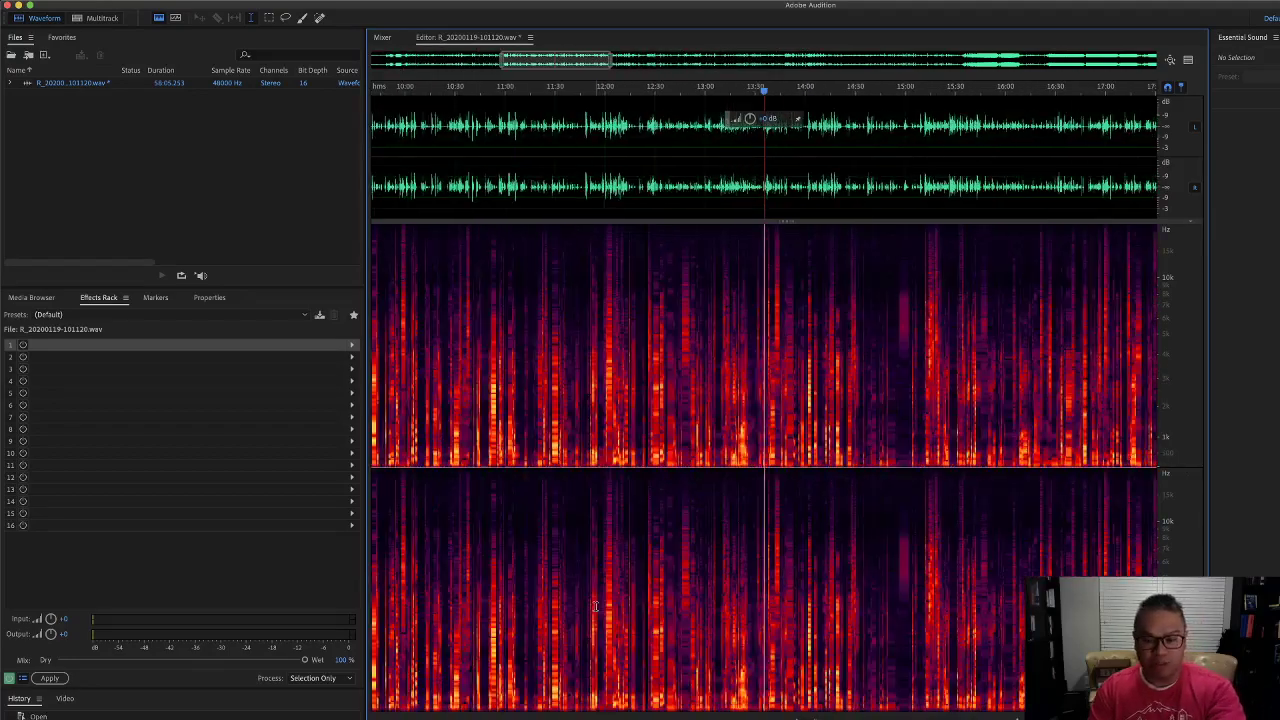
{"action": "scroll", "coordinate": [594, 606], "scroll_direction": "up", "scroll_amount": 5}
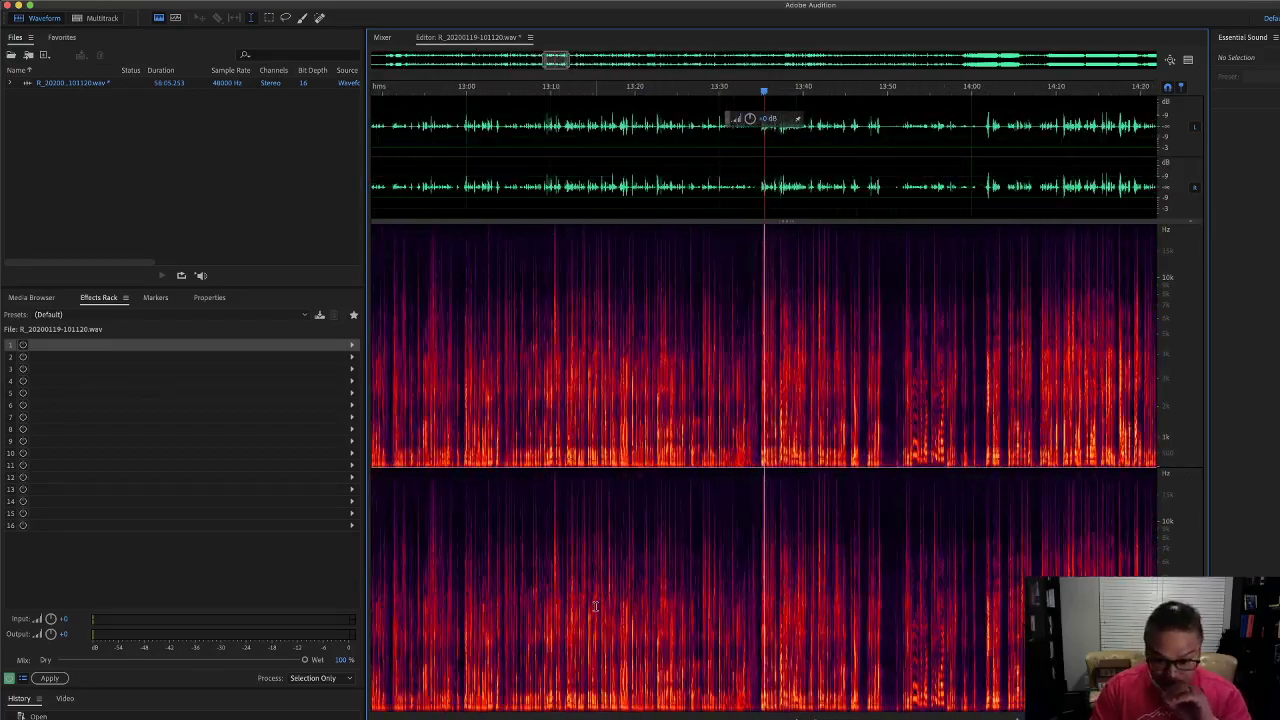
{"action": "scroll", "coordinate": [594, 606], "scroll_direction": "up", "scroll_amount": 2}
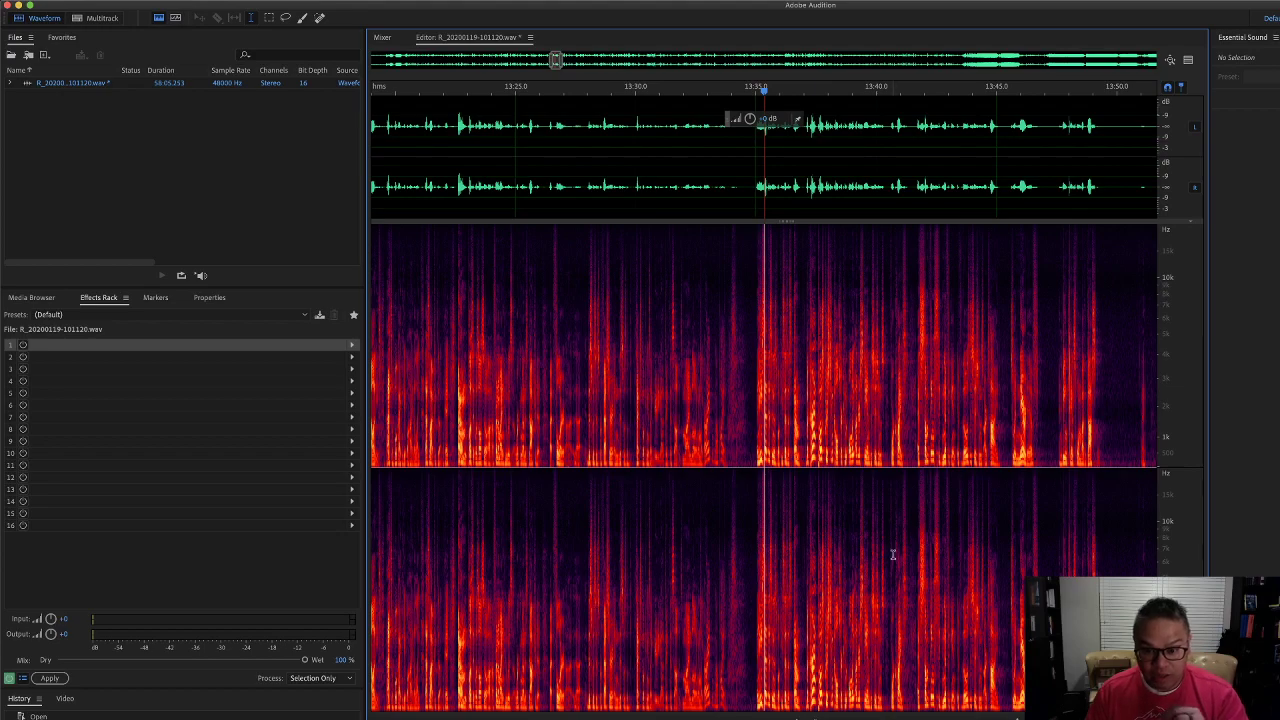
{"action": "scroll", "coordinate": [893, 554], "scroll_direction": "right", "scroll_amount": 2}
{"action": "left_click", "coordinate": [1051, 600]}
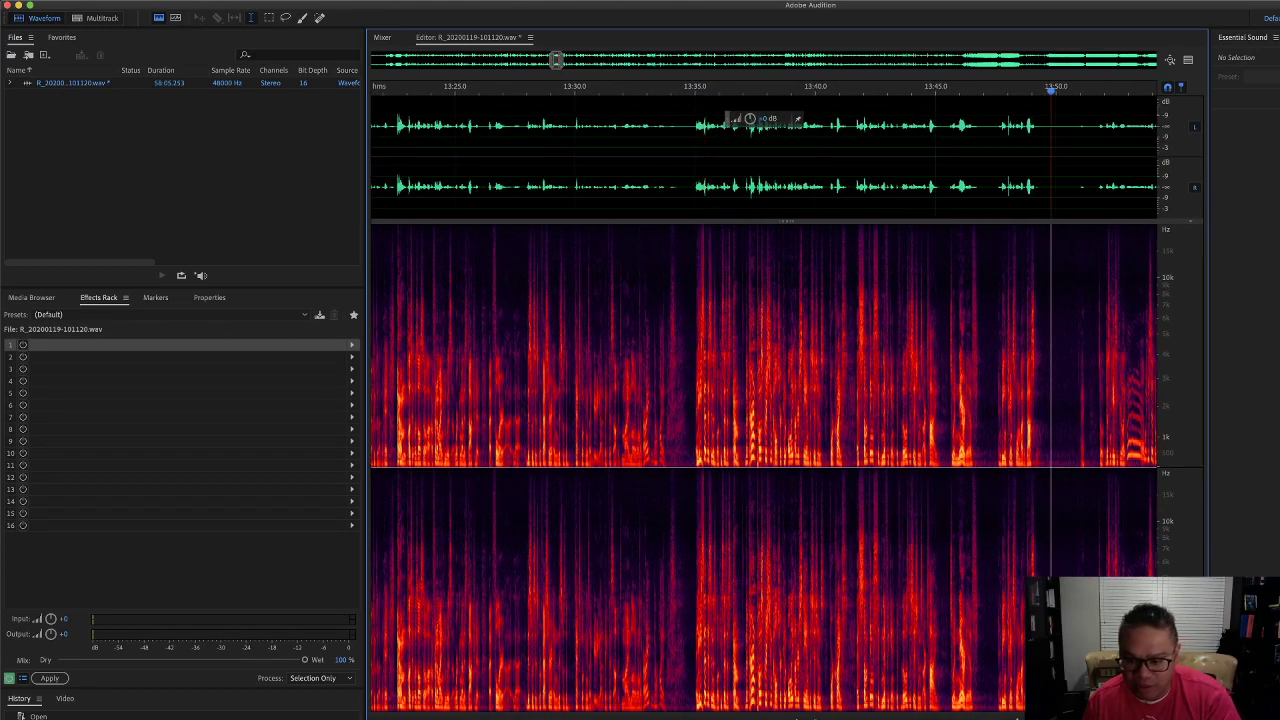
{"action": "key", "text": "equal"}
{"action": "key", "text": "space"}
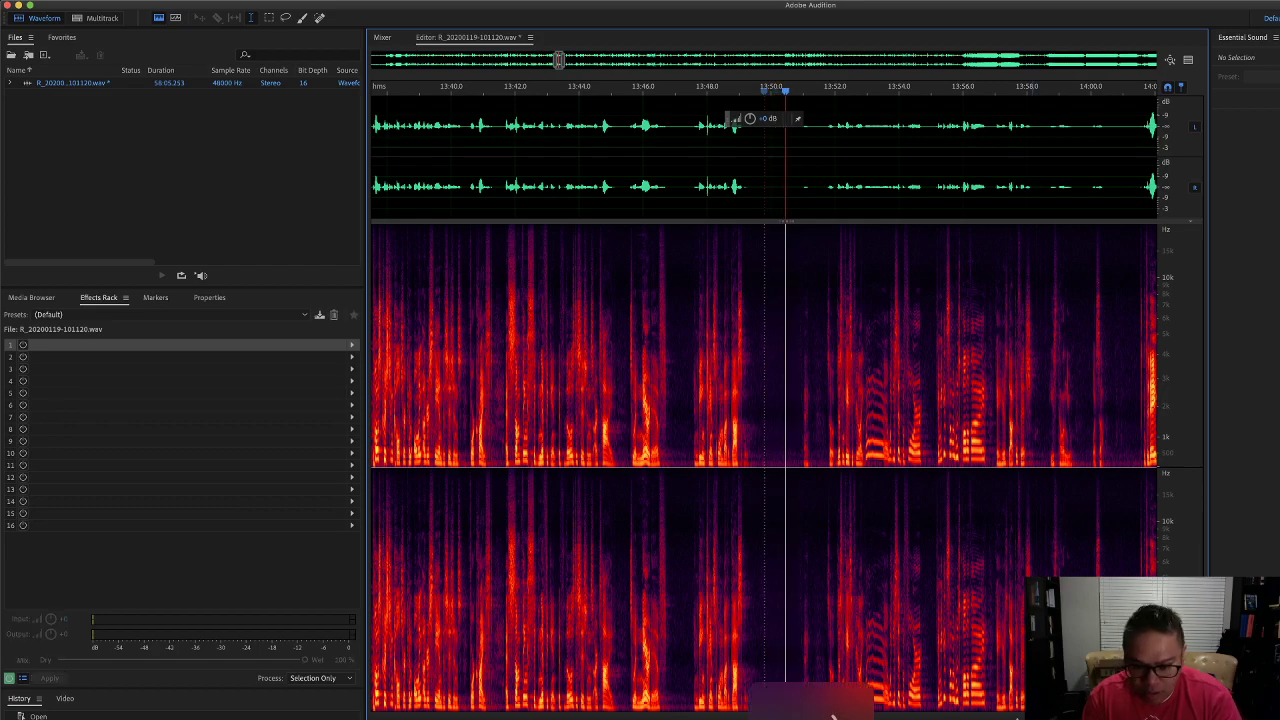
{"action": "left_click", "coordinate": [631, 648]}
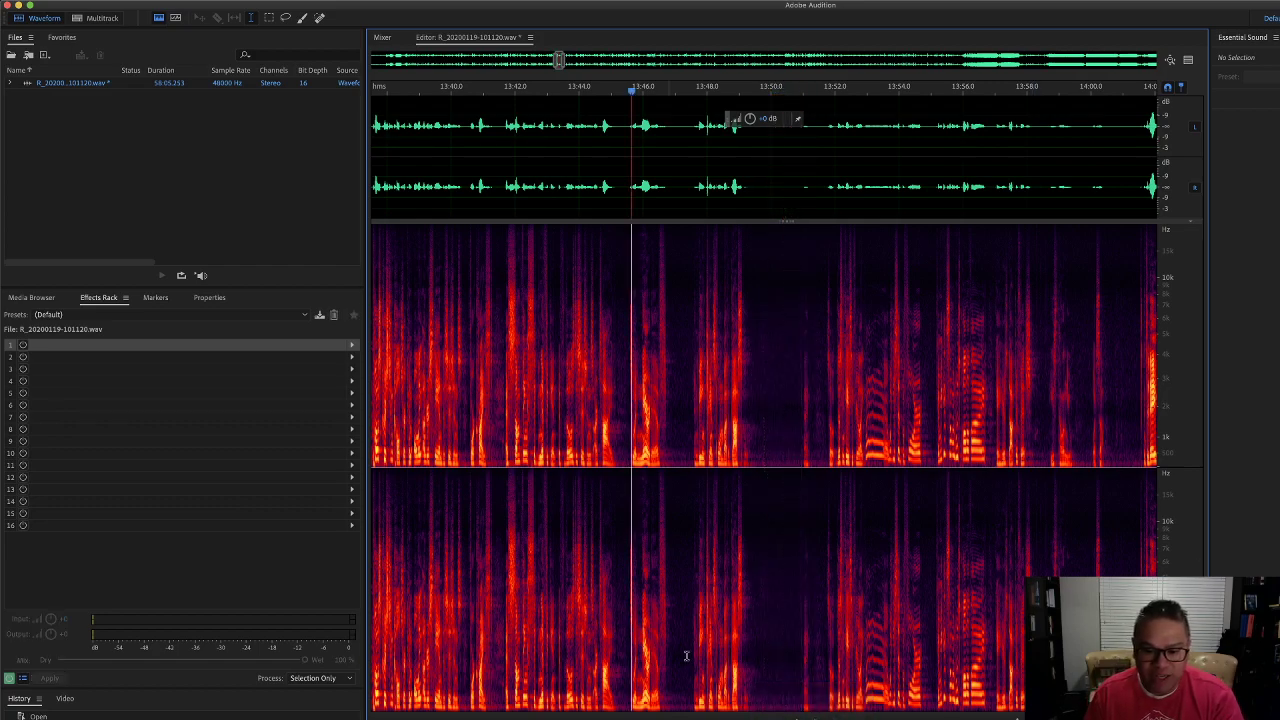
{"action": "left_click_drag", "start_coordinate": [795, 682], "coordinate": [760, 688]}
{"action": "key", "text": "space"}
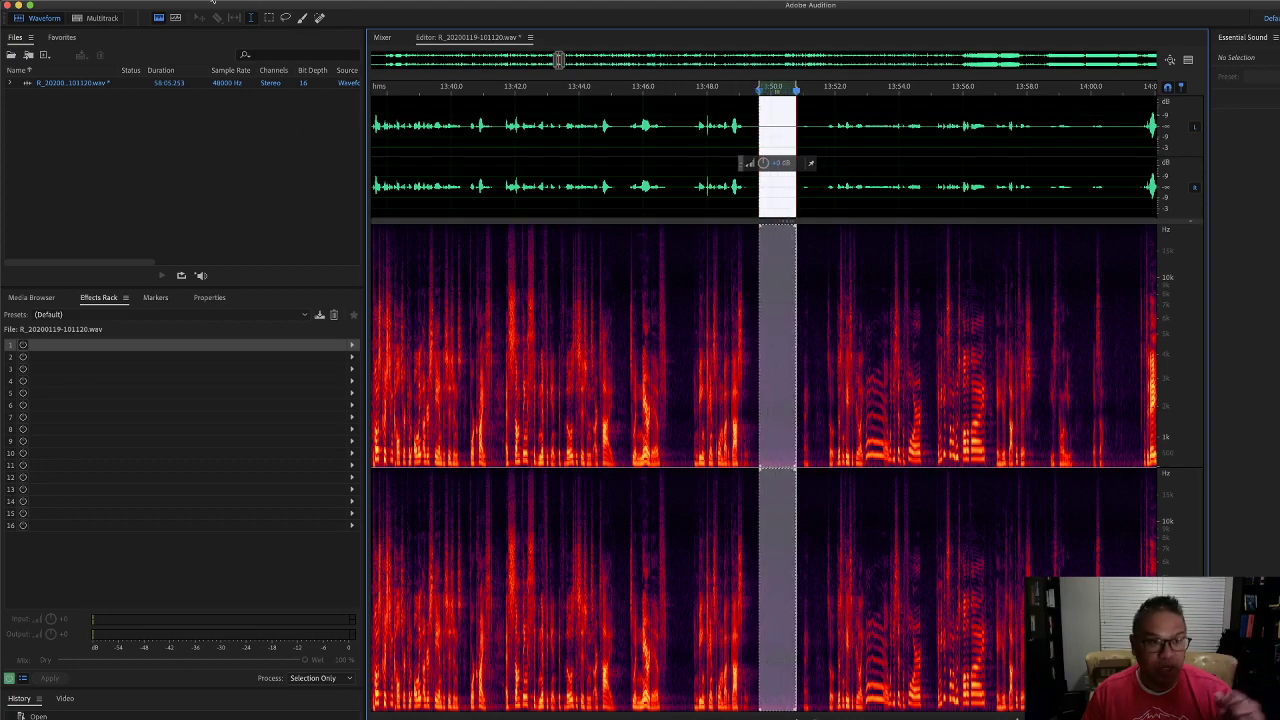
Start the Noise Reduction process and capture a noise print from the selected gap.
{"action": "left_click", "coordinate": [262, 1]}
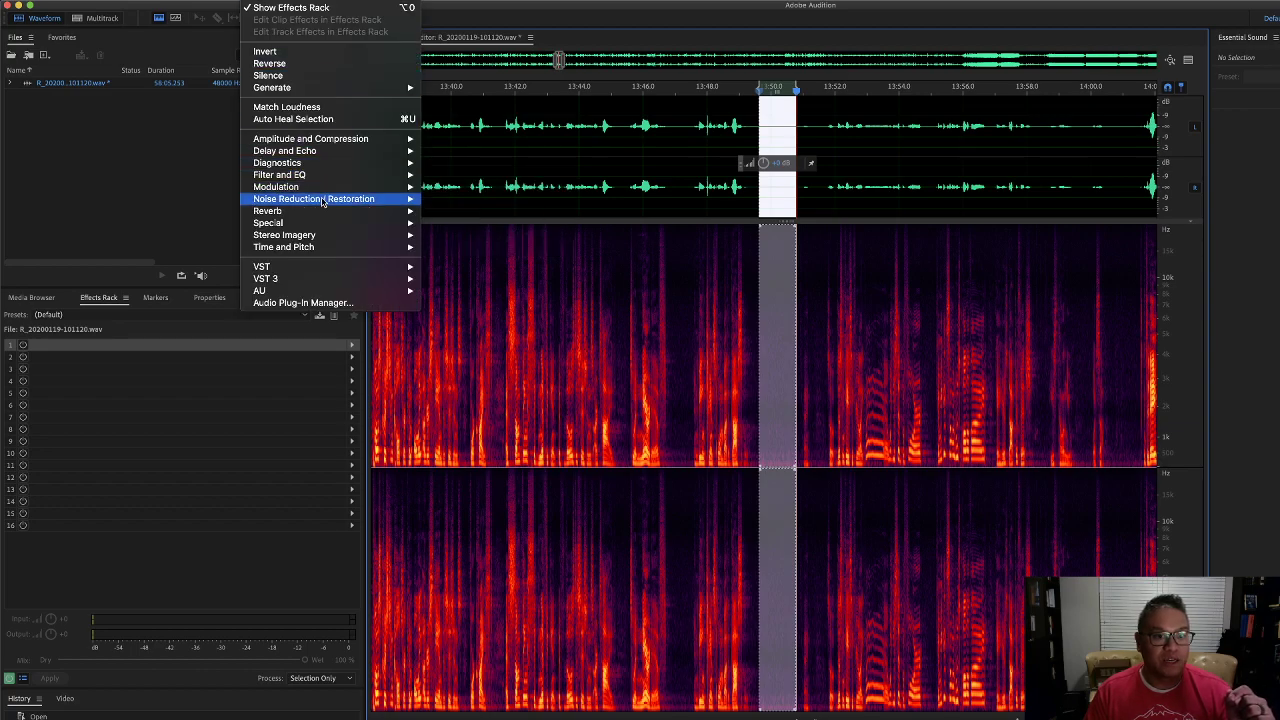
{"action": "mouse_move", "coordinate": [322, 199]}
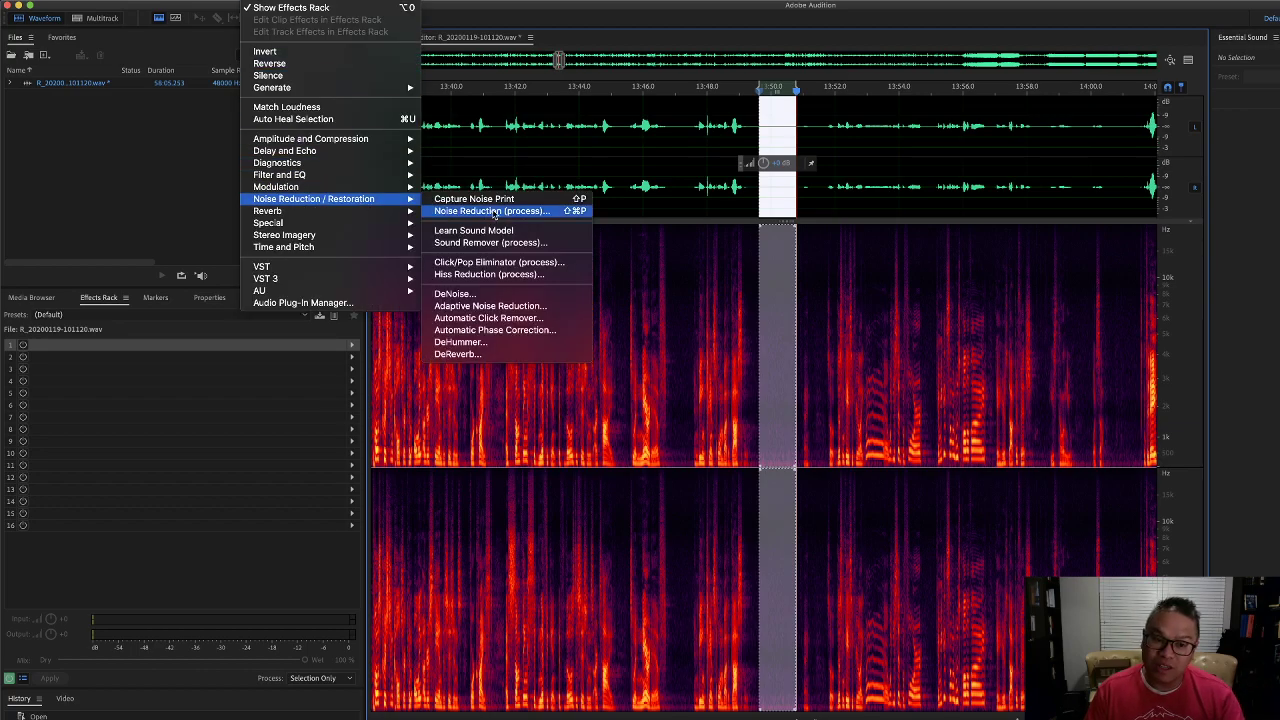
{"action": "left_click", "coordinate": [494, 212]}
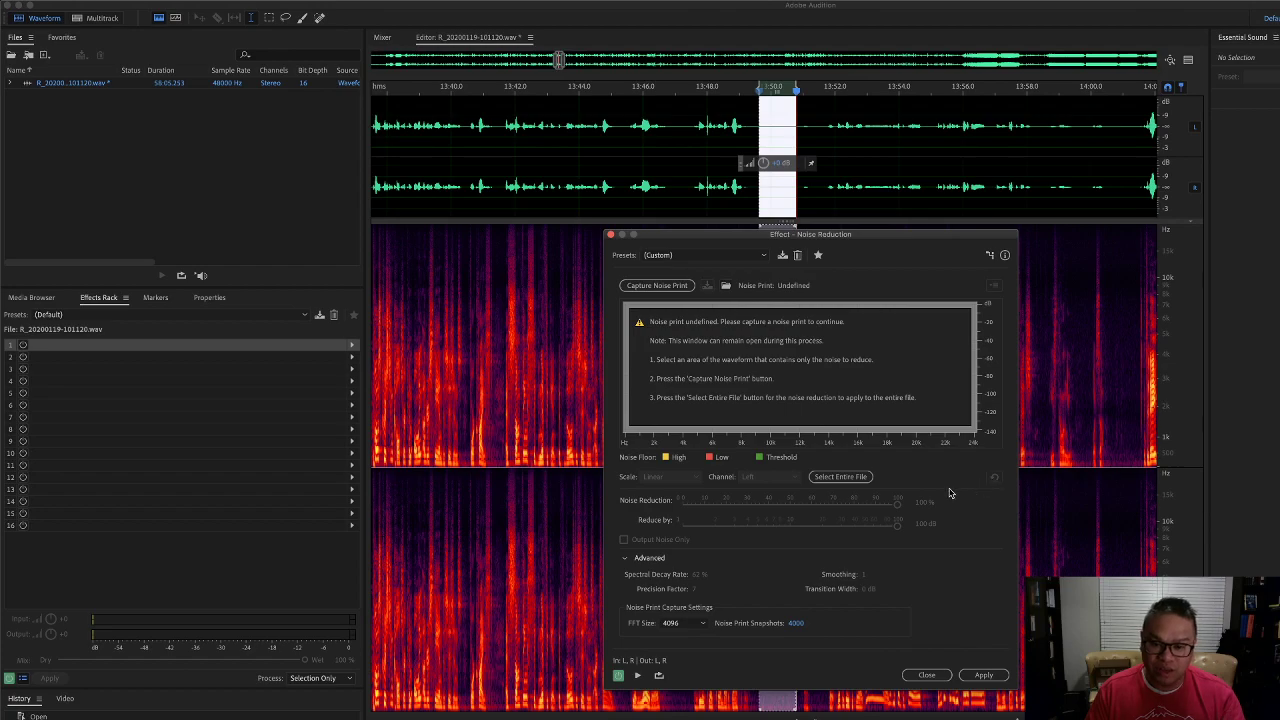
{"action": "left_click", "coordinate": [657, 285]}
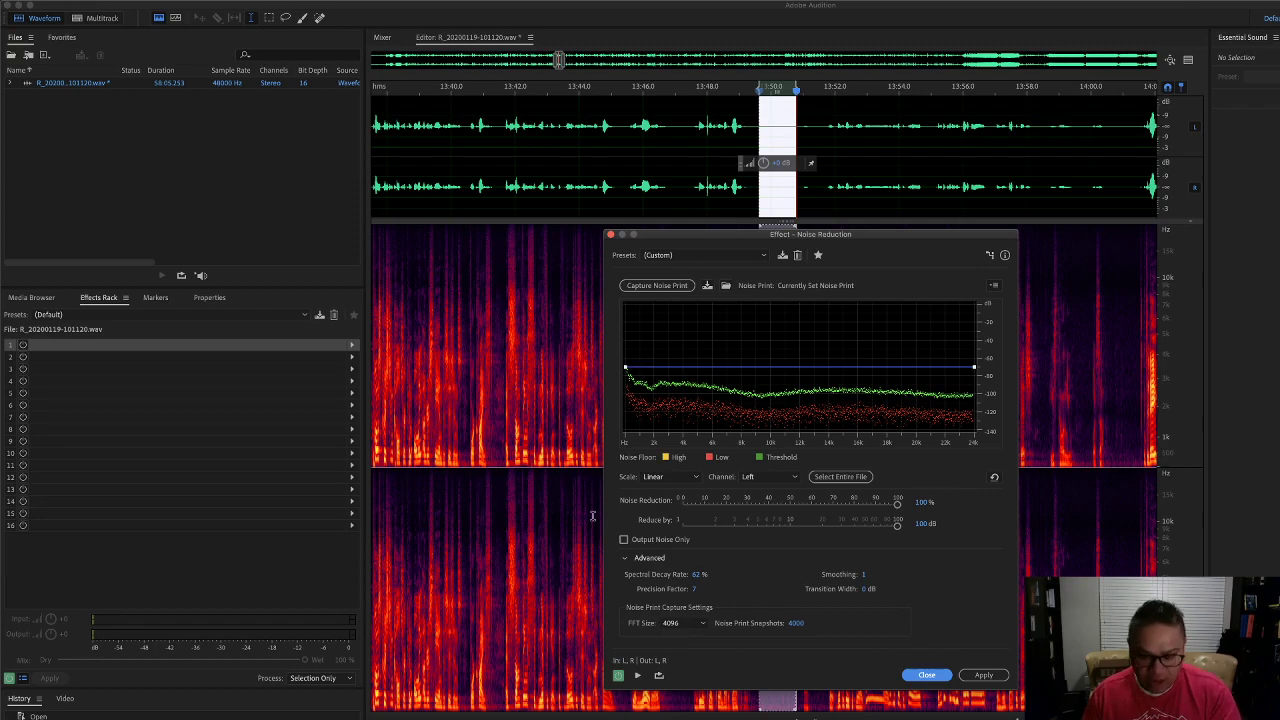
Select the entire recording and preview the noise reduction briefly.
{"action": "key", "text": "super+Tab"}
{"action": "key", "text": "super+Tab"}
{"action": "key", "text": "super+Tab"}
{"action": "key", "text": "super+Tab"}
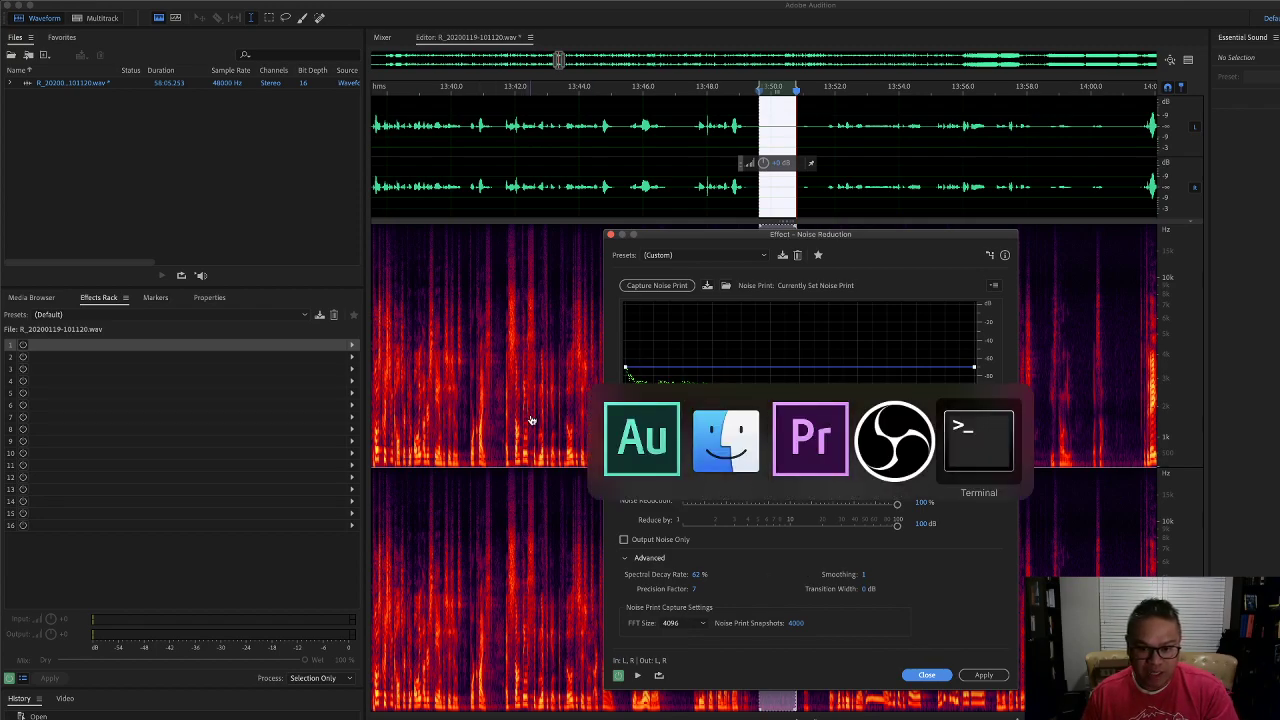
{"action": "key", "text": "super+a"}
{"action": "key", "text": "space"}
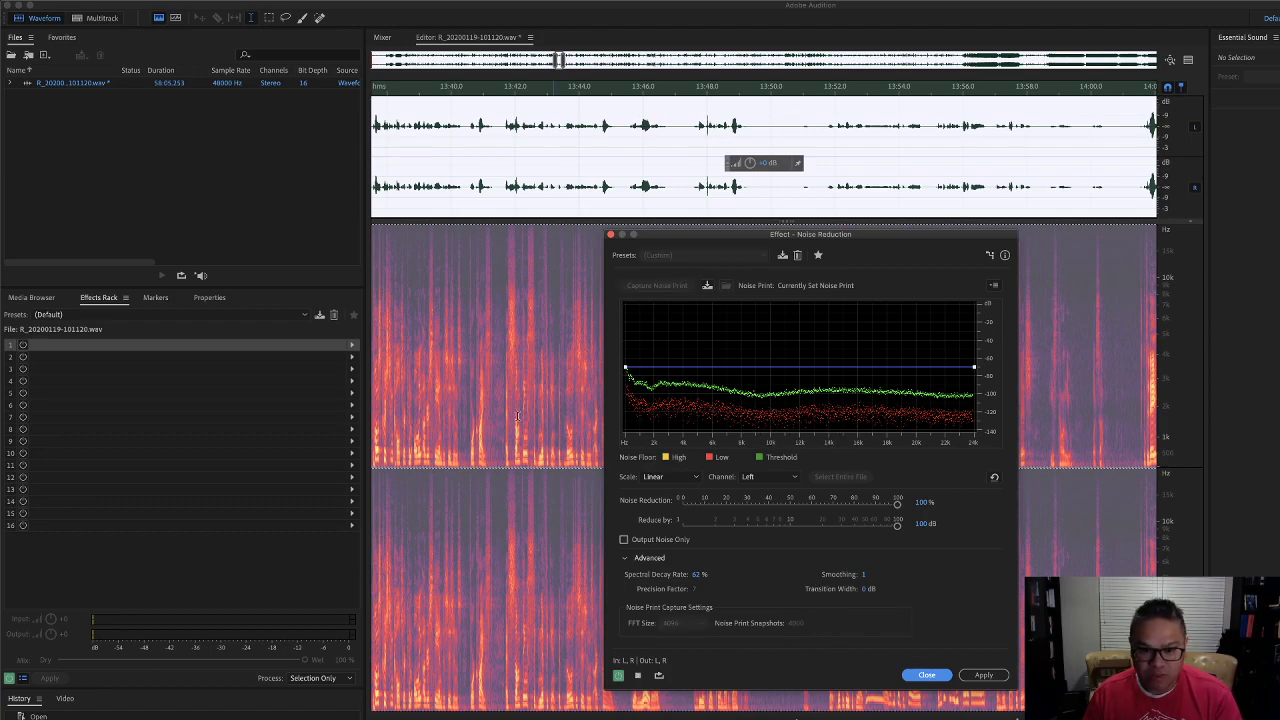
{"action": "key", "text": "space"}
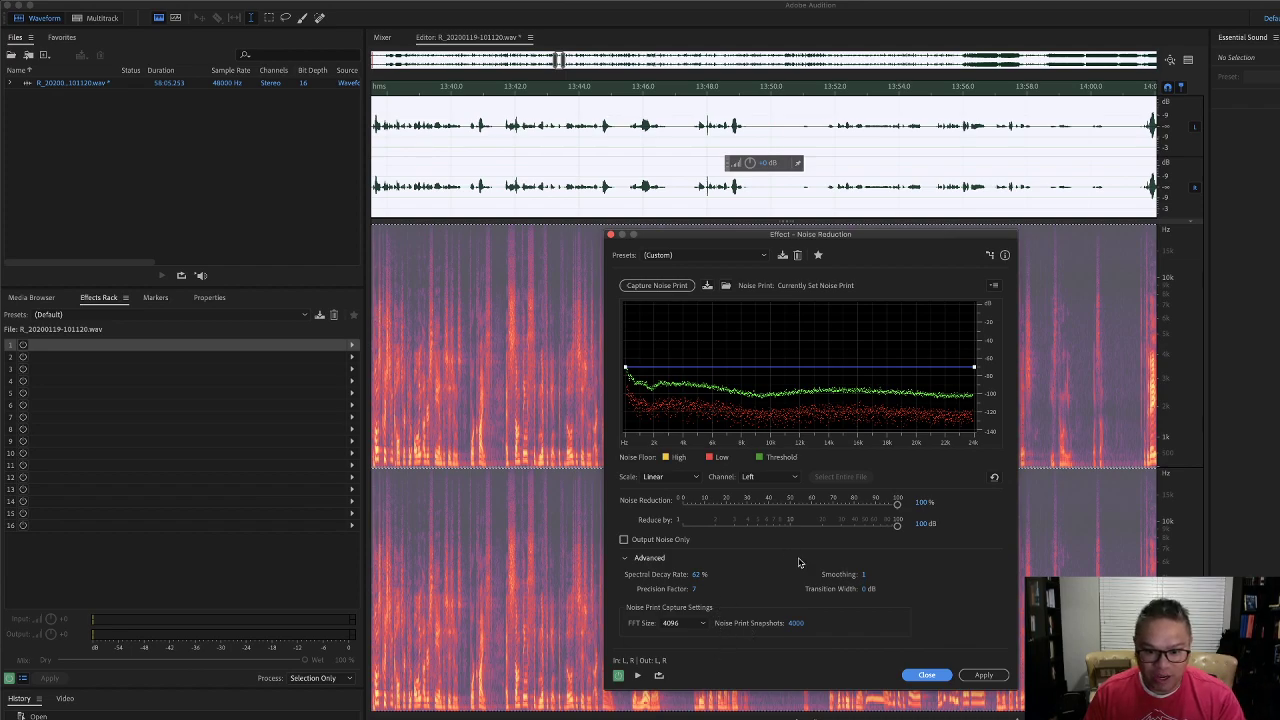
Compare lower Reduce by amounts during playback, set it to 100 dB and apply the noise reduction to the whole recording.
{"action": "left_click_drag", "start_coordinate": [896, 529], "coordinate": [878, 531]}
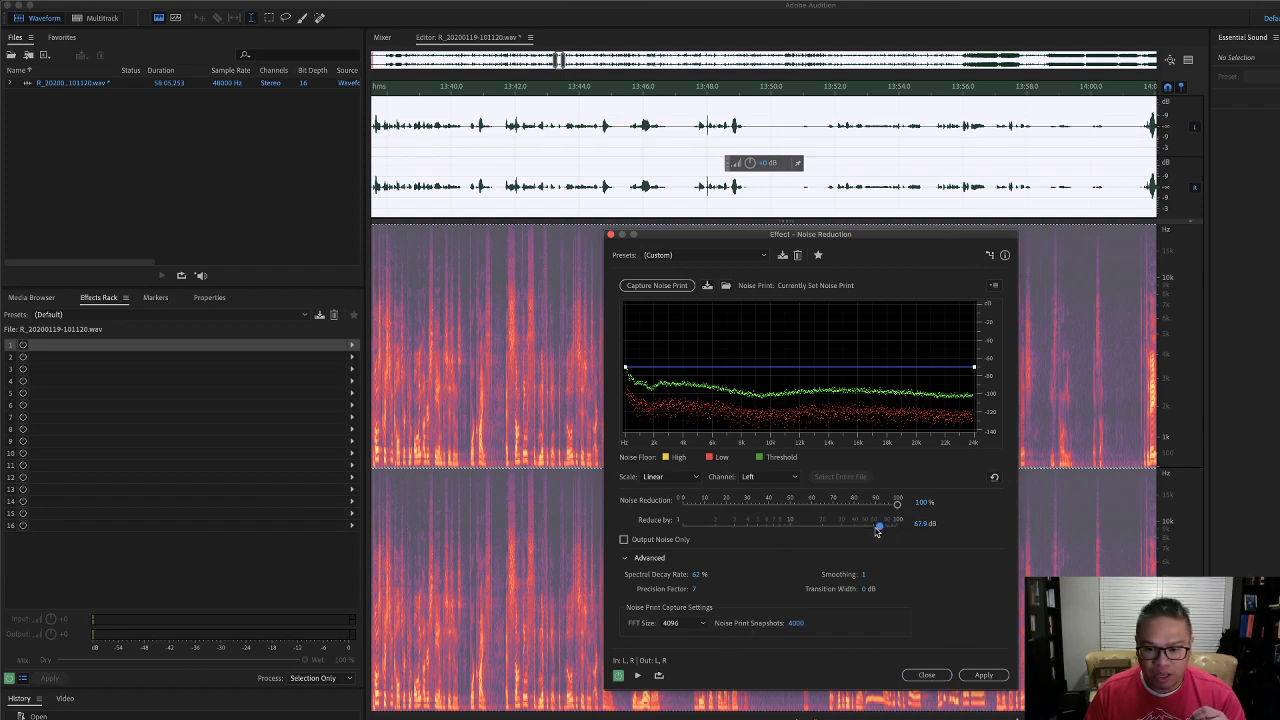
{"action": "key", "text": "space"}
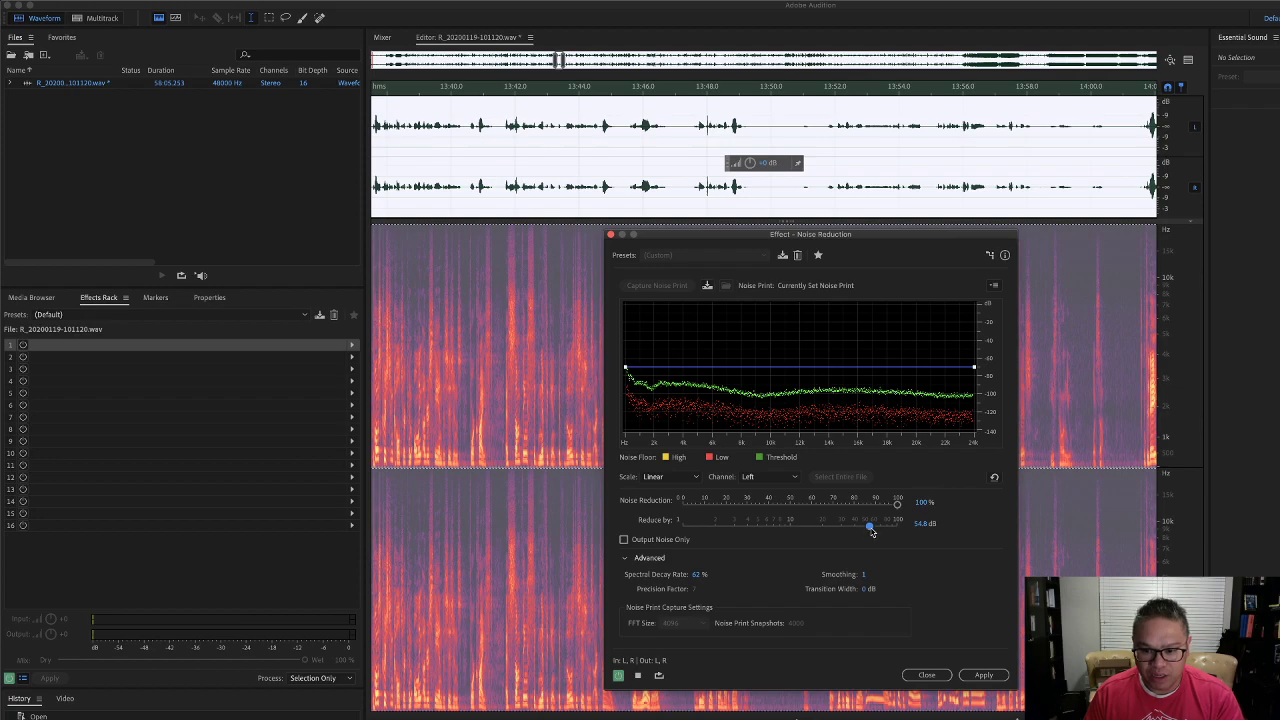
{"action": "left_click_drag", "start_coordinate": [902, 531], "coordinate": [517, 526]}
{"action": "left_click_drag", "start_coordinate": [896, 527], "coordinate": [840, 537]}
{"action": "left_click", "coordinate": [467, 95]}
{"action": "left_click_drag", "start_coordinate": [826, 530], "coordinate": [898, 532]}
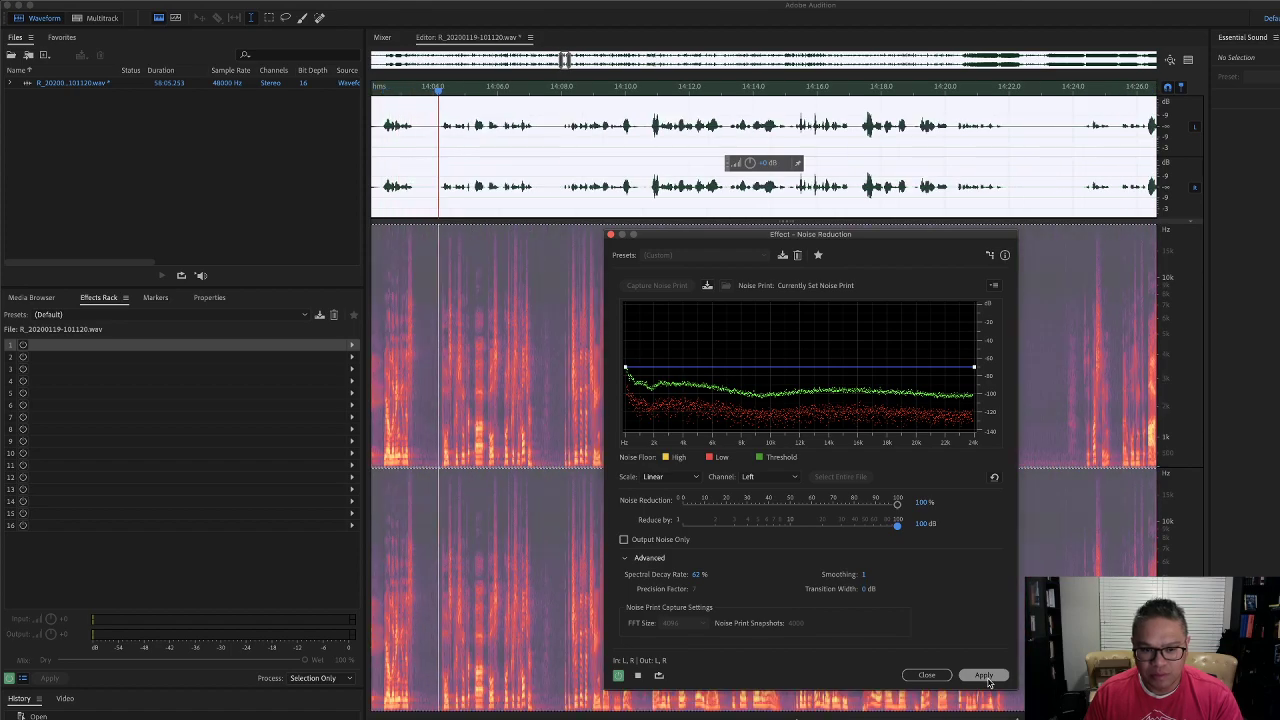
{"action": "left_click", "coordinate": [987, 677]}
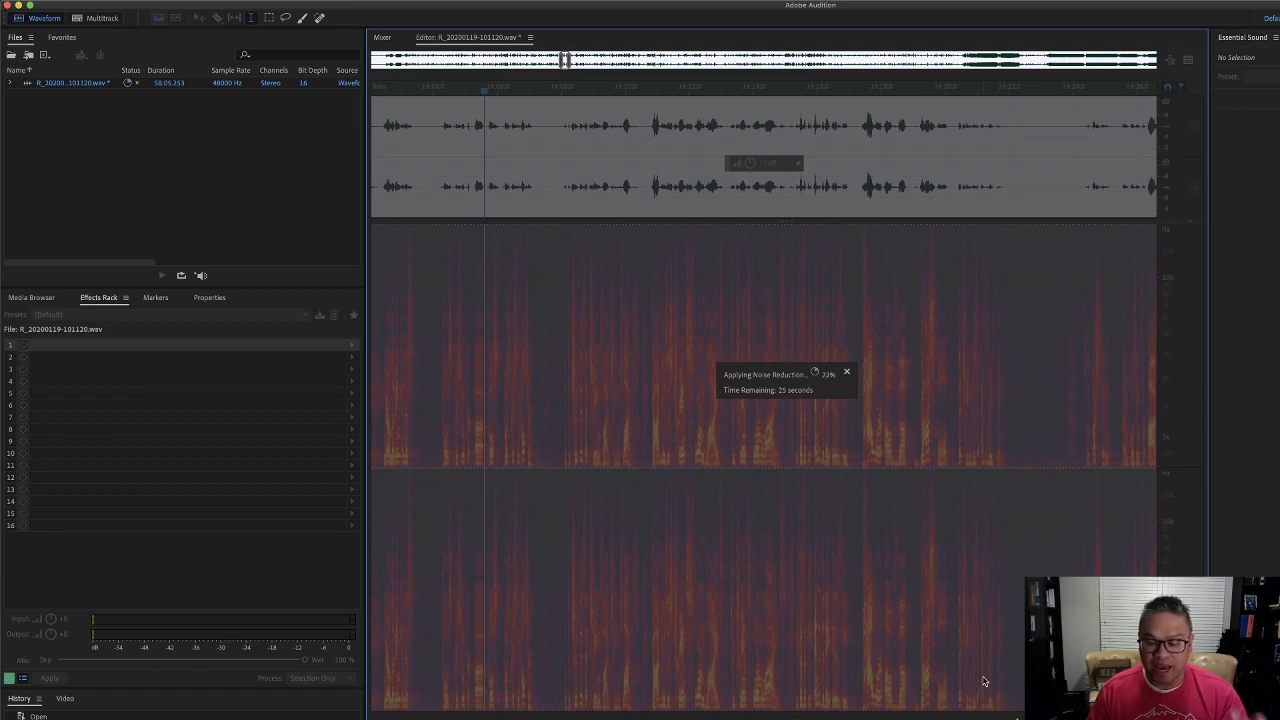
Switch to Premiere Pro and import the Community Impact MP4 from the 200119 folder into the project.
{"action": "key", "text": "super+Tab"}
{"action": "key", "text": "super+Tab"}
{"action": "key", "text": "Tab"}
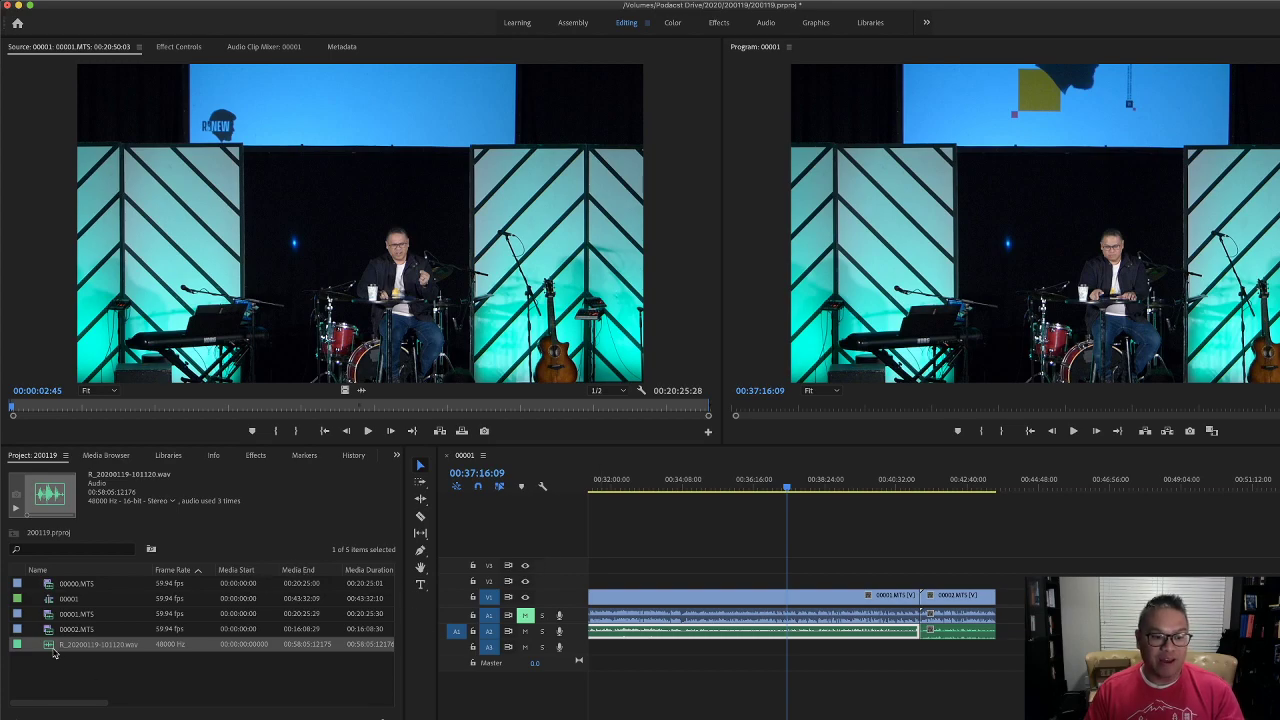
{"action": "key", "text": "super+Tab"}
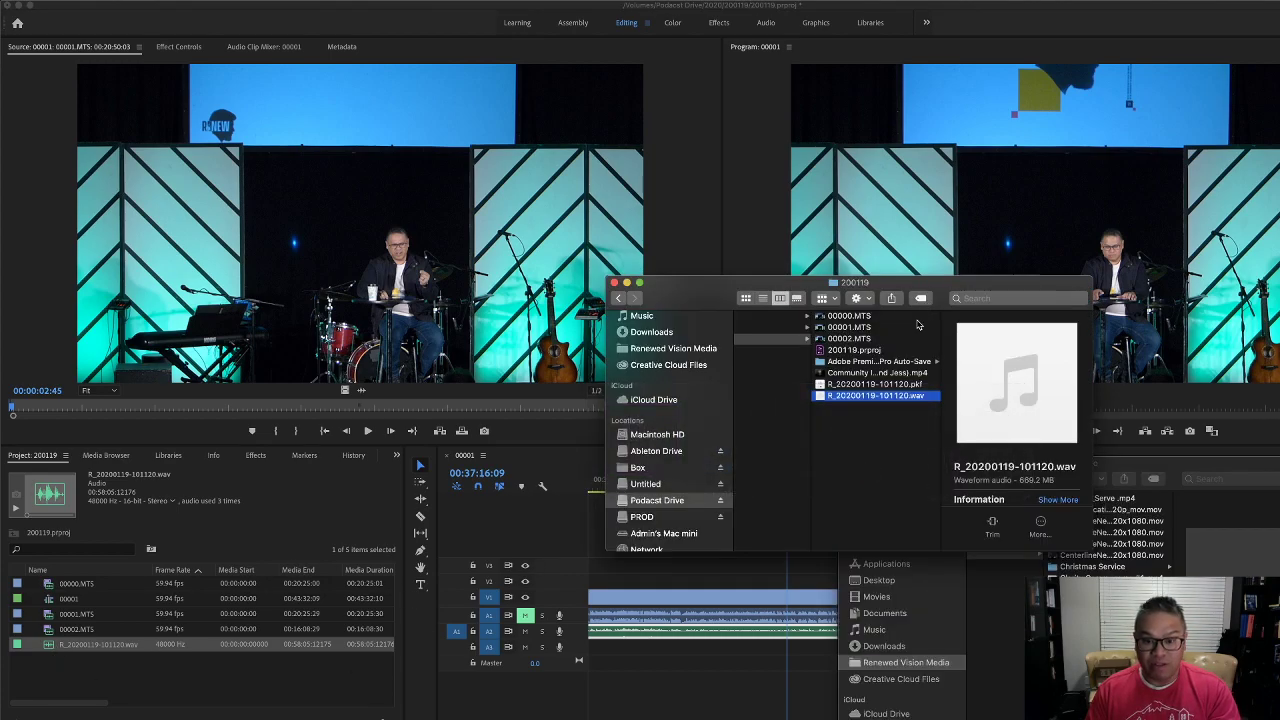
{"action": "left_click_drag", "start_coordinate": [876, 373], "coordinate": [598, 575]}
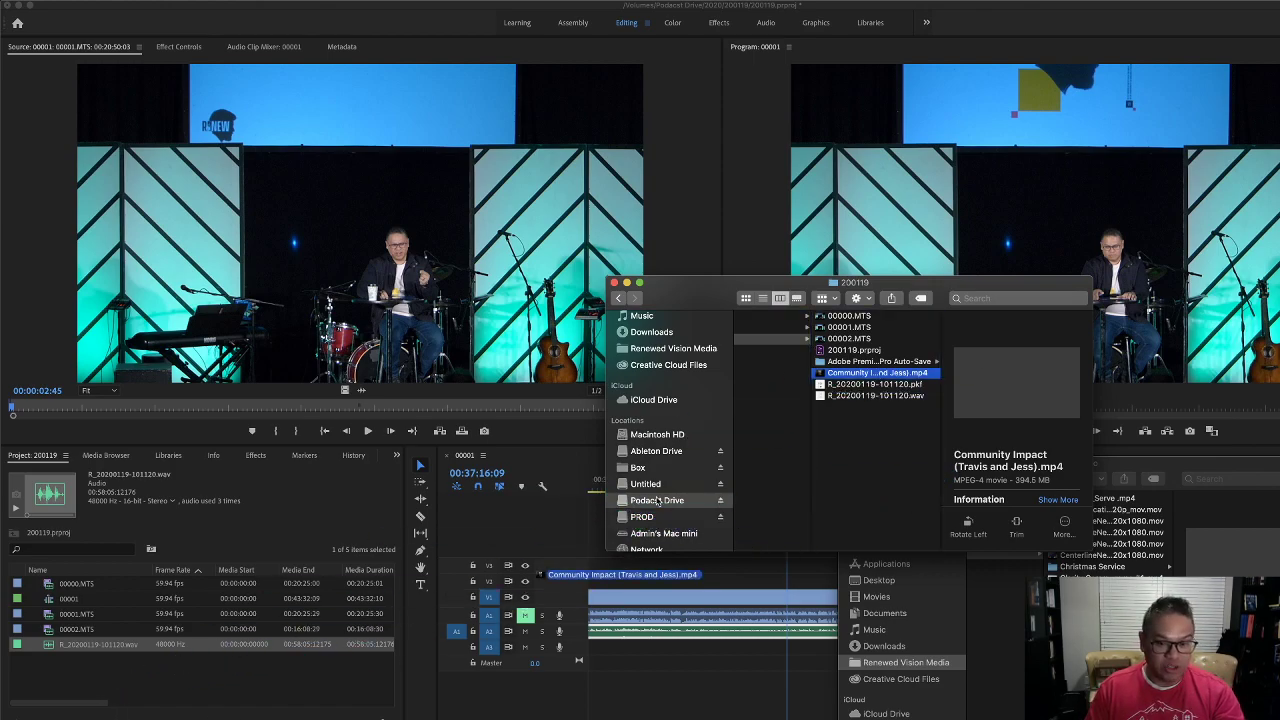
{"action": "left_click_drag", "start_coordinate": [876, 373], "coordinate": [155, 642]}
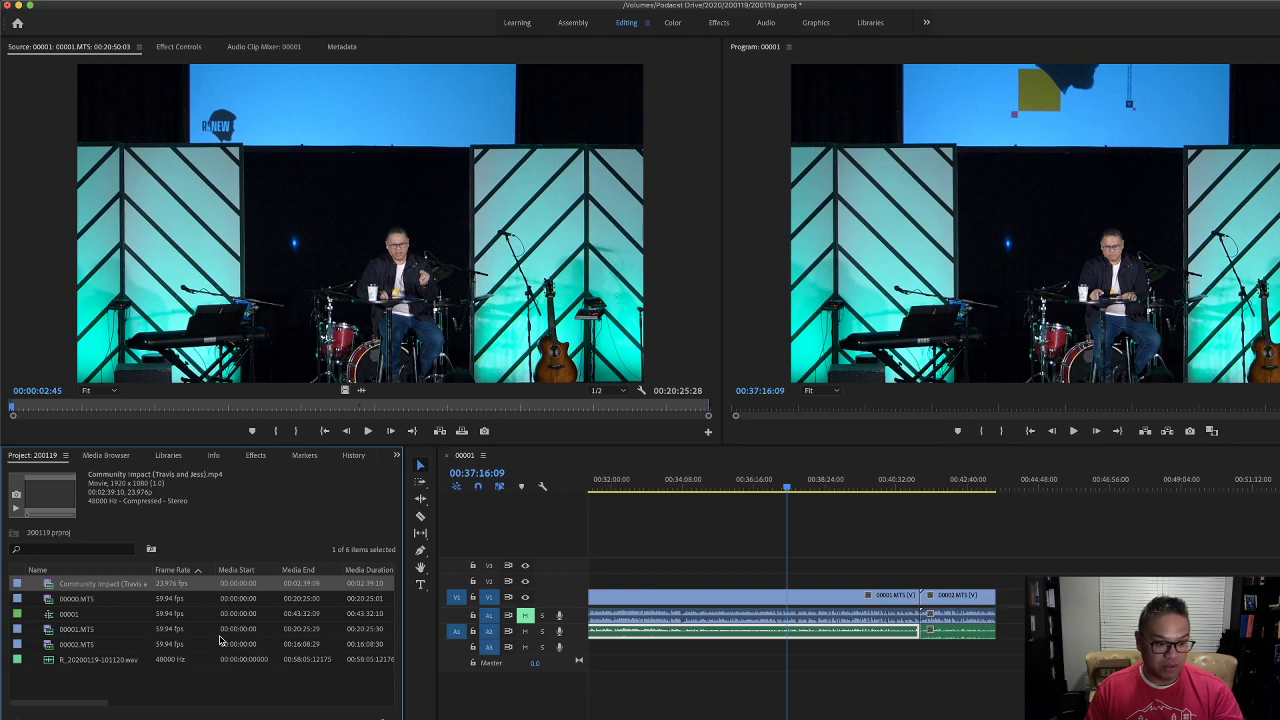
Create a new sequence from the 00001 sequence and fit its full length in the timeline.
{"action": "left_click", "coordinate": [48, 615]}
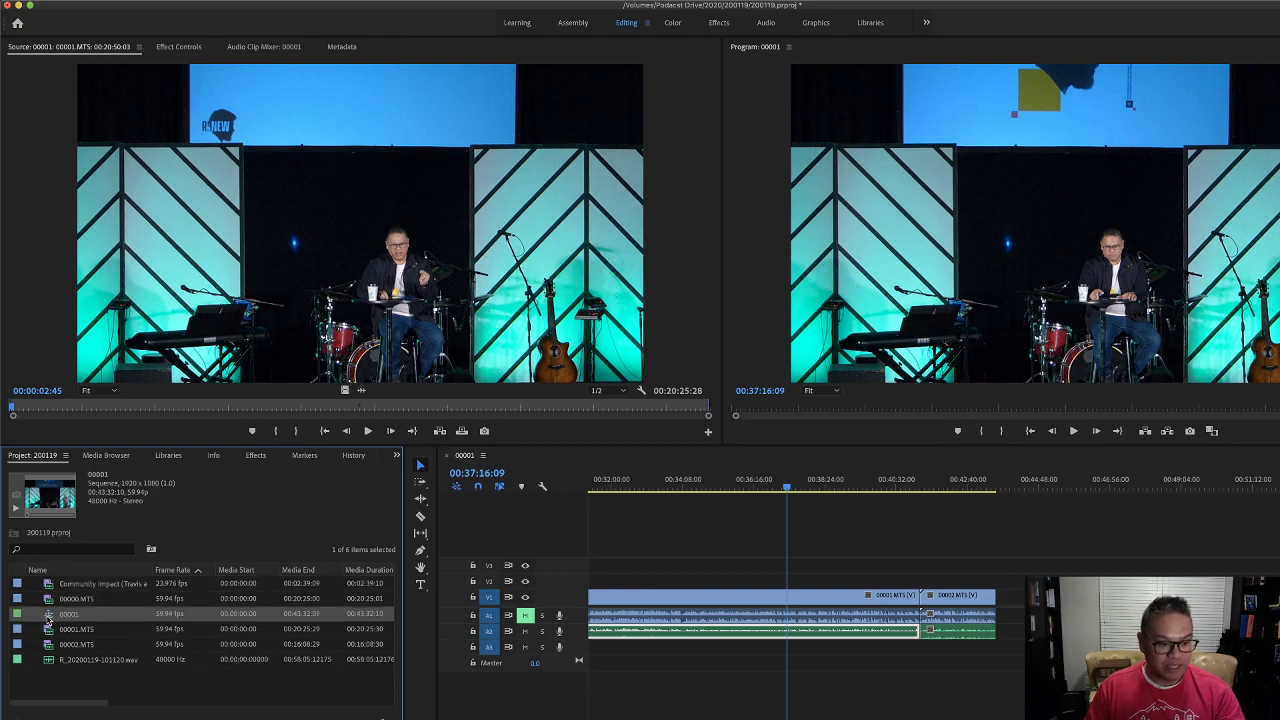
{"action": "right_click", "coordinate": [50, 618]}
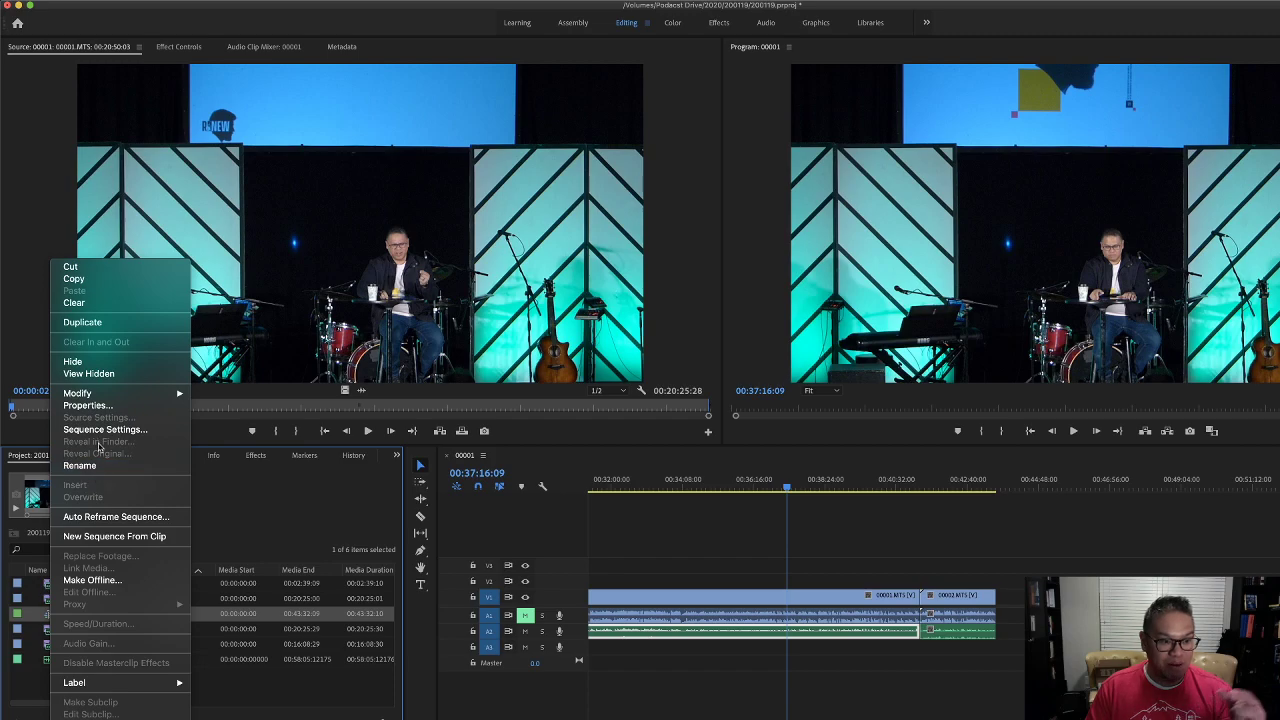
{"action": "left_click", "coordinate": [133, 537]}
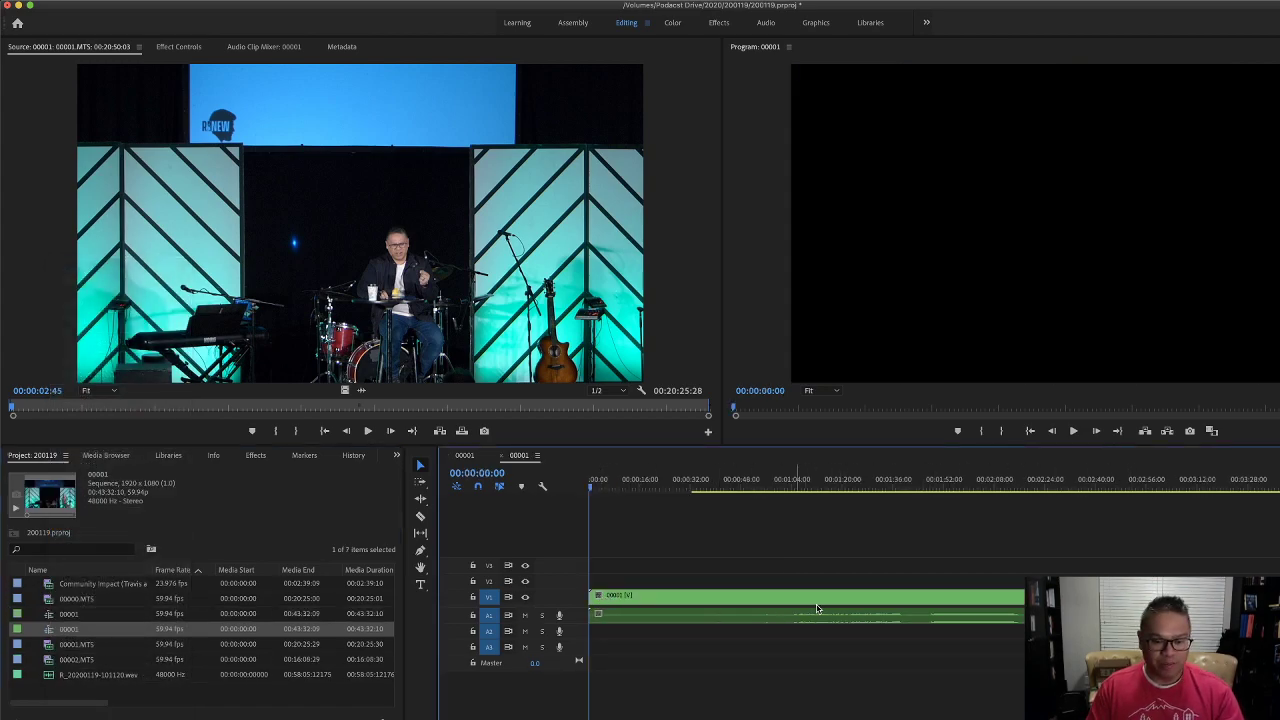
{"action": "key", "text": "backslash"}
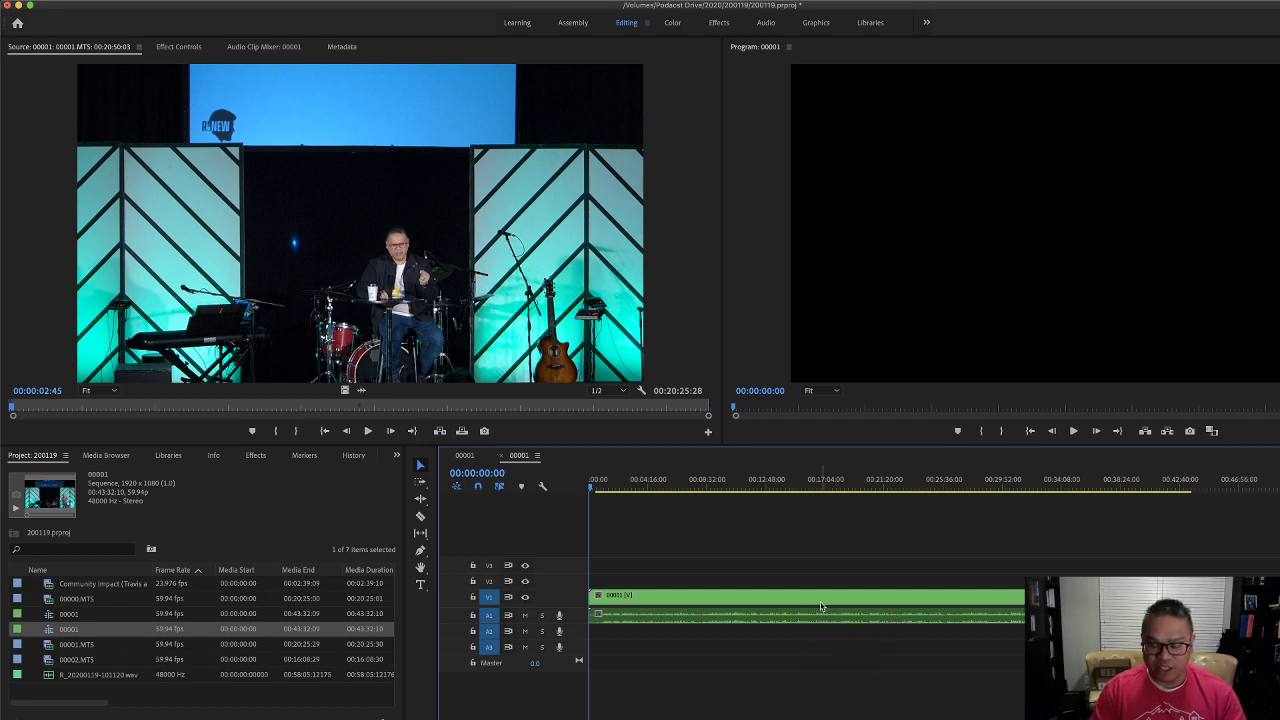
Check the talk's framing in the nested sequence at about 7:49, 33:25 and 5:18.
{"action": "left_click", "coordinate": [698, 488]}
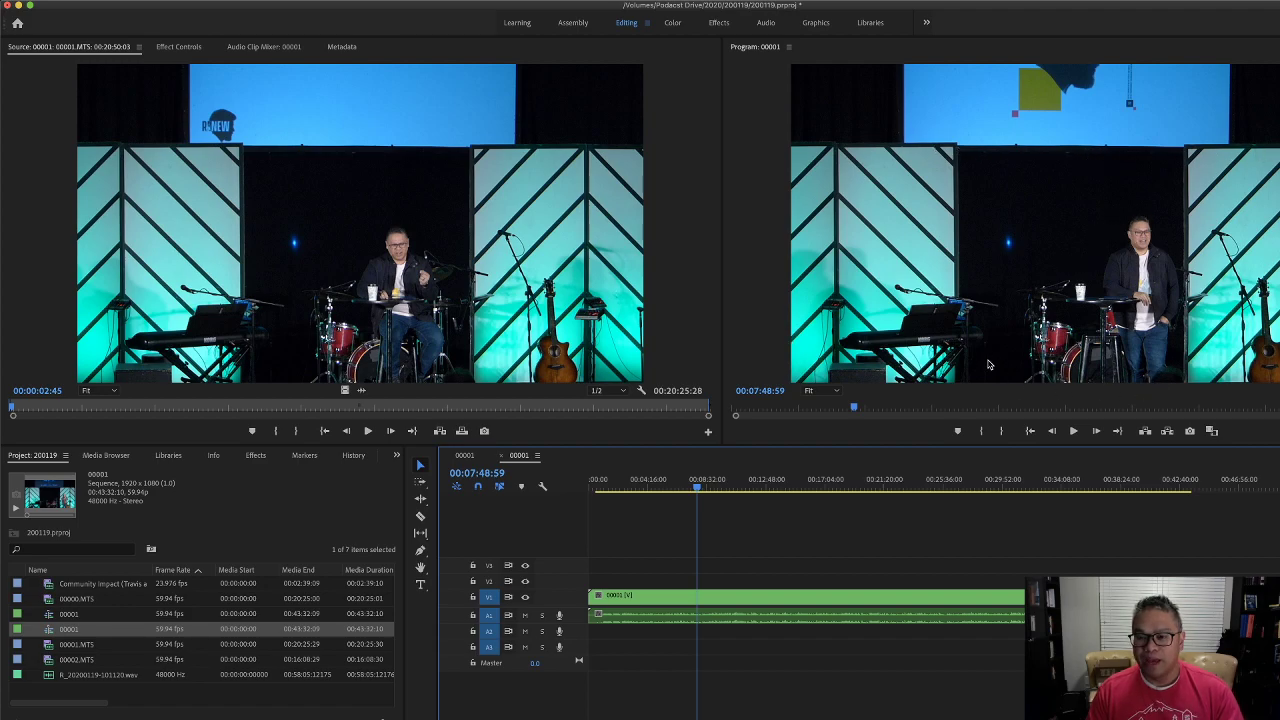
{"action": "left_click", "coordinate": [1052, 484]}
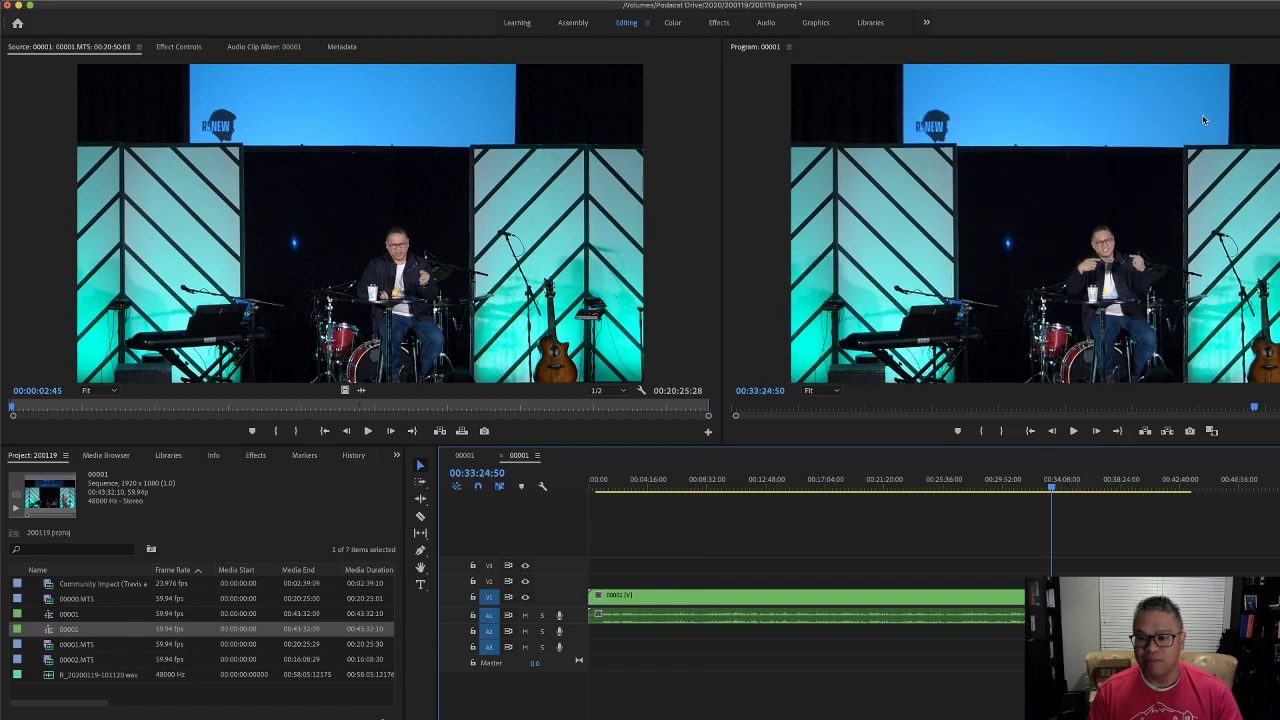
{"action": "left_click", "coordinate": [661, 486]}
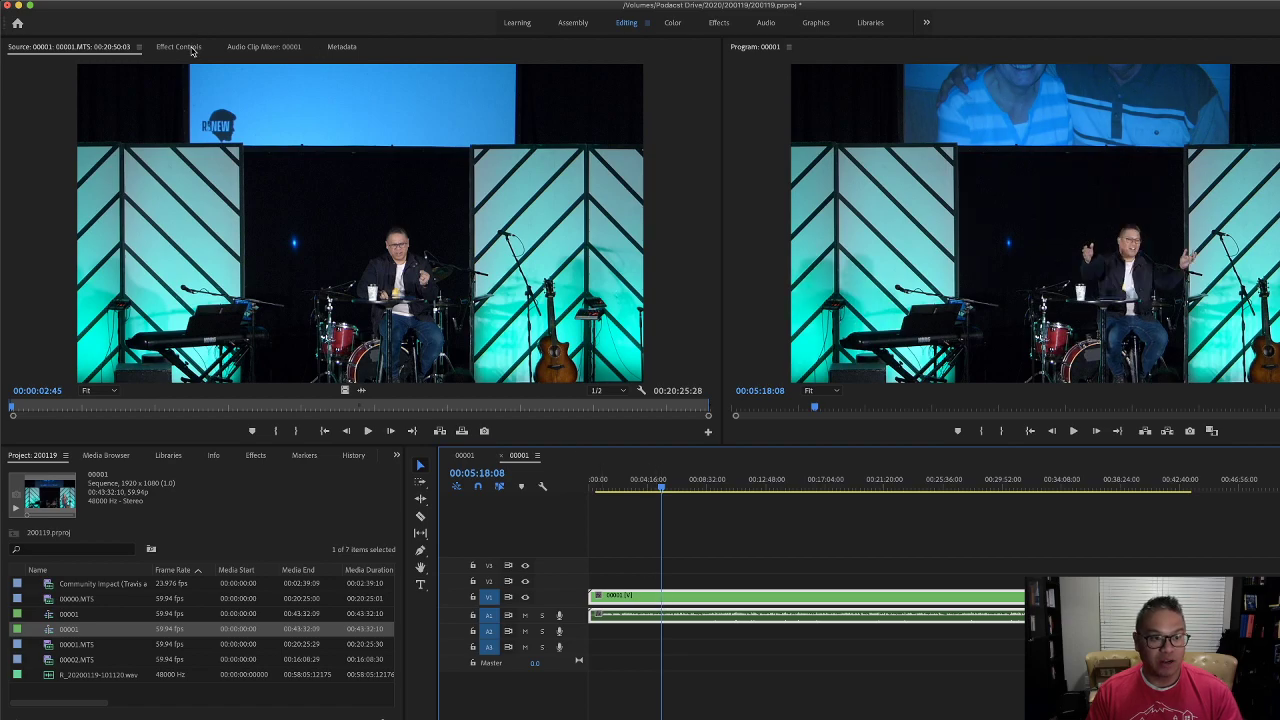
Scale the nested talk clip to 146 with a vertical position of 285 and check the framing across the timeline.
{"action": "left_click", "coordinate": [190, 48]}
{"action": "left_click_drag", "start_coordinate": [277, 124], "coordinate": [53, 112]}
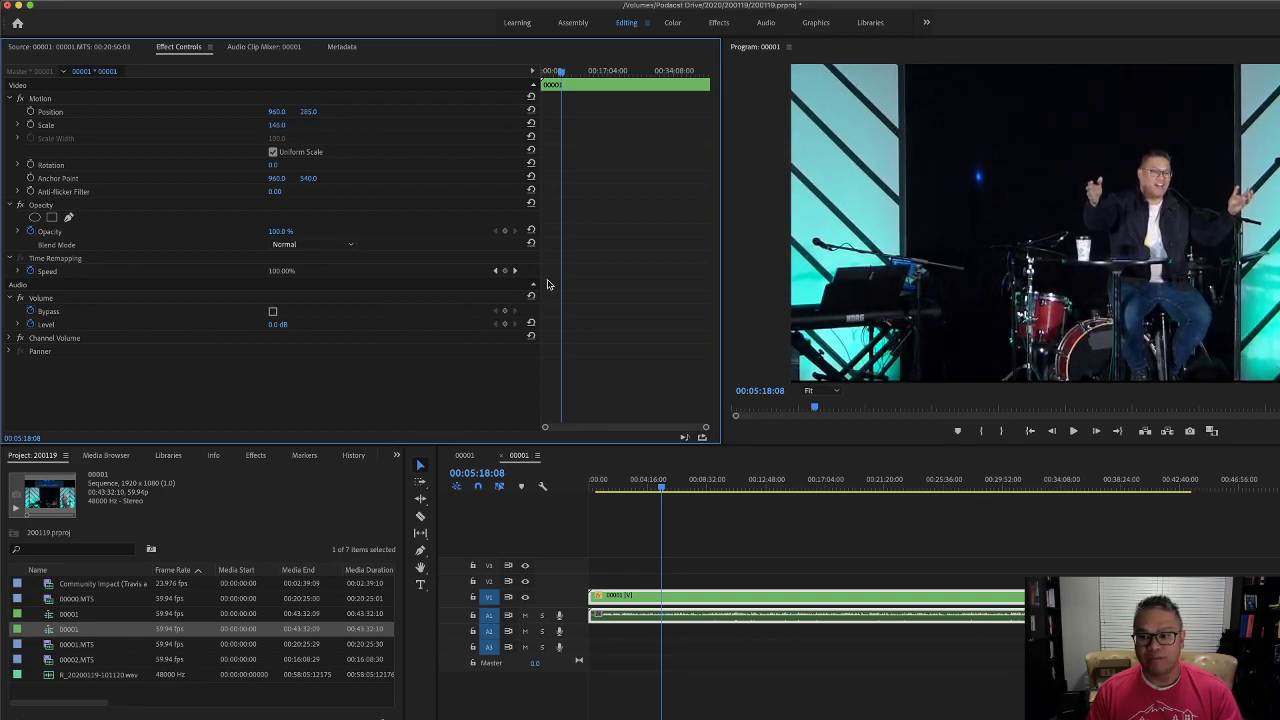
{"action": "left_click_drag", "start_coordinate": [810, 485], "coordinate": [868, 484]}
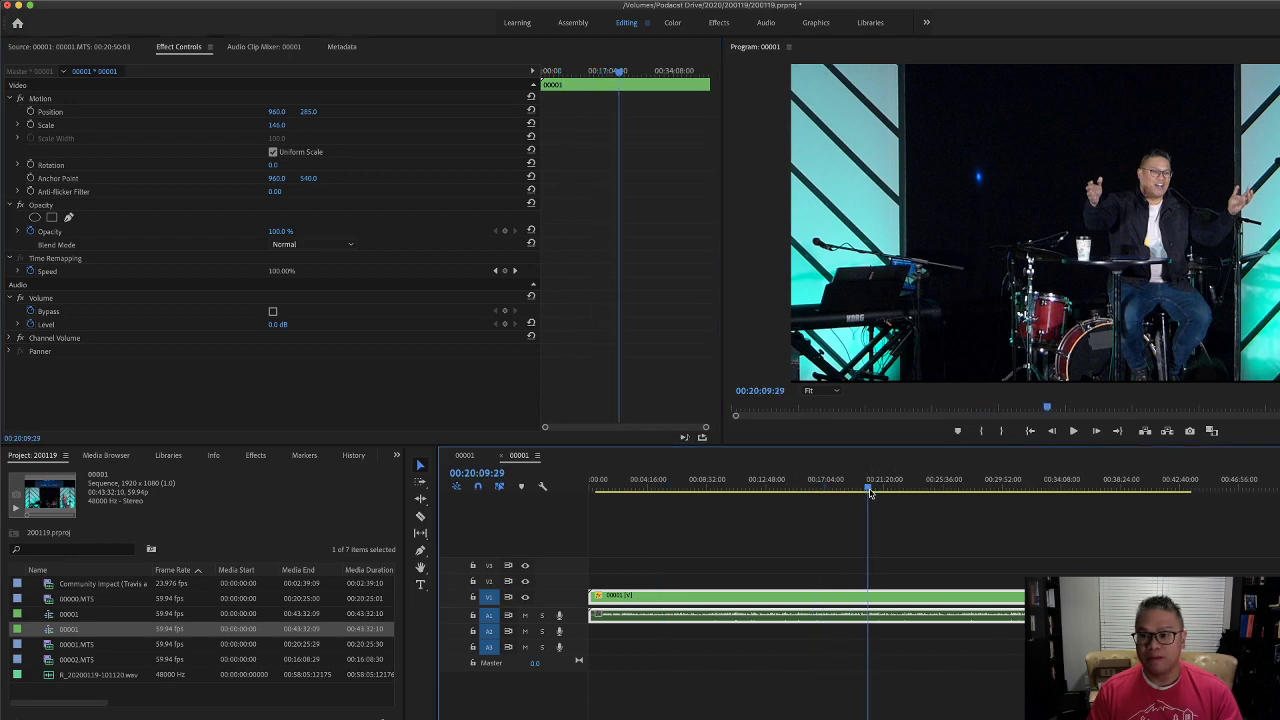
{"action": "left_click", "coordinate": [638, 489]}
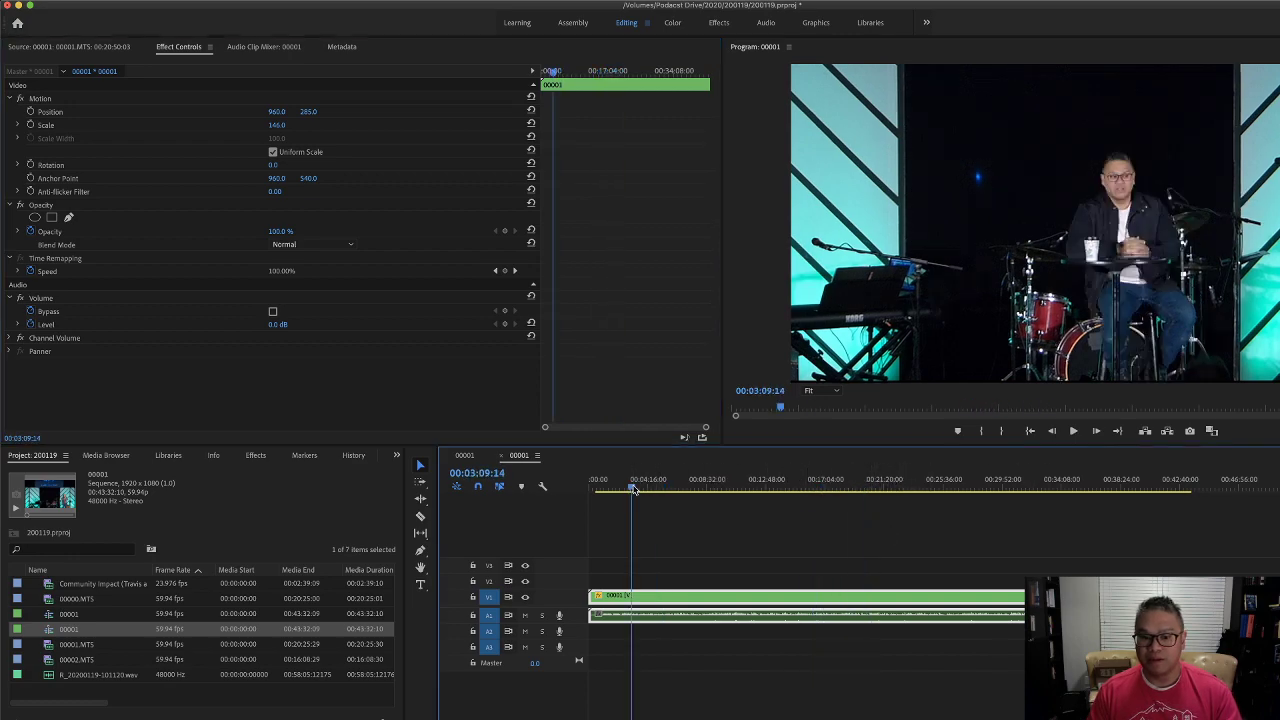
{"action": "left_click", "coordinate": [1050, 489]}
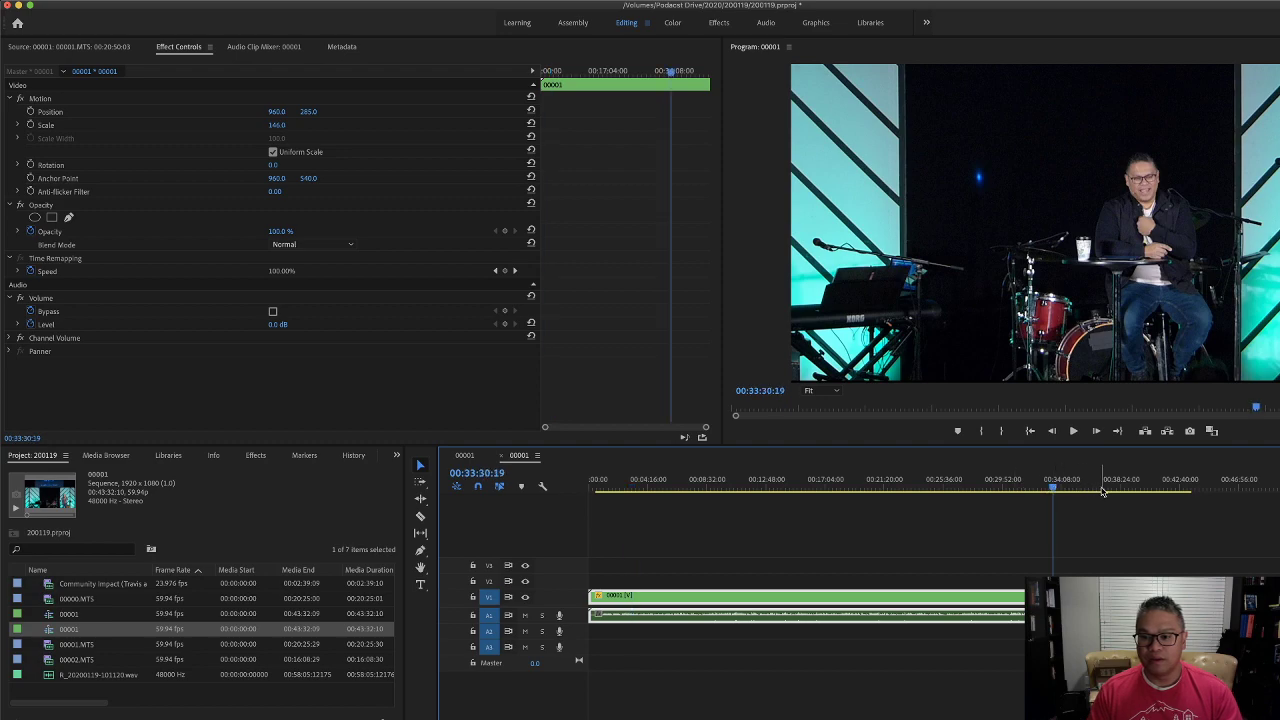
{"action": "left_click", "coordinate": [648, 489]}
Set the nested talk clip's position to 753 horizontally and 297 vertically, checking the framing at several points in the timeline.
{"action": "left_click_drag", "start_coordinate": [277, 111], "coordinate": [195, 111]}
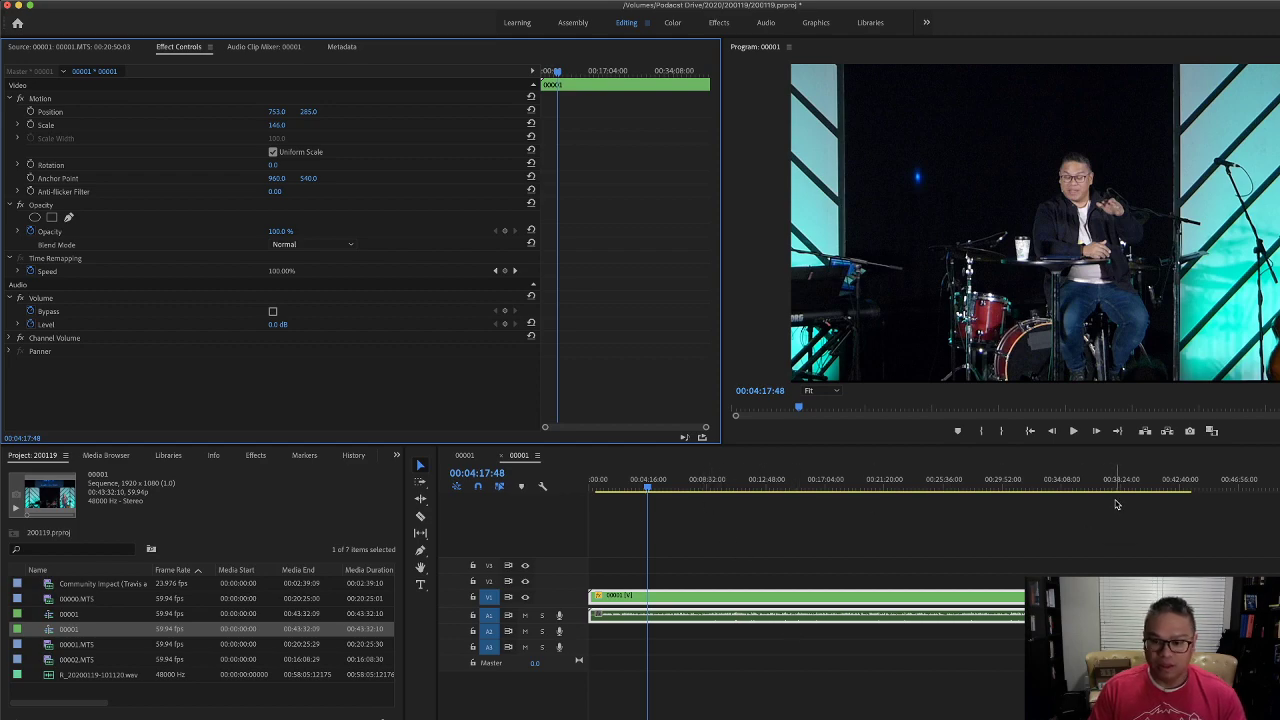
{"action": "left_click", "coordinate": [1163, 488]}
{"action": "left_click_drag", "start_coordinate": [1163, 488], "coordinate": [852, 488]}
{"action": "left_click", "coordinate": [1006, 488]}
{"action": "left_click", "coordinate": [1101, 488]}
{"action": "left_click", "coordinate": [622, 489]}
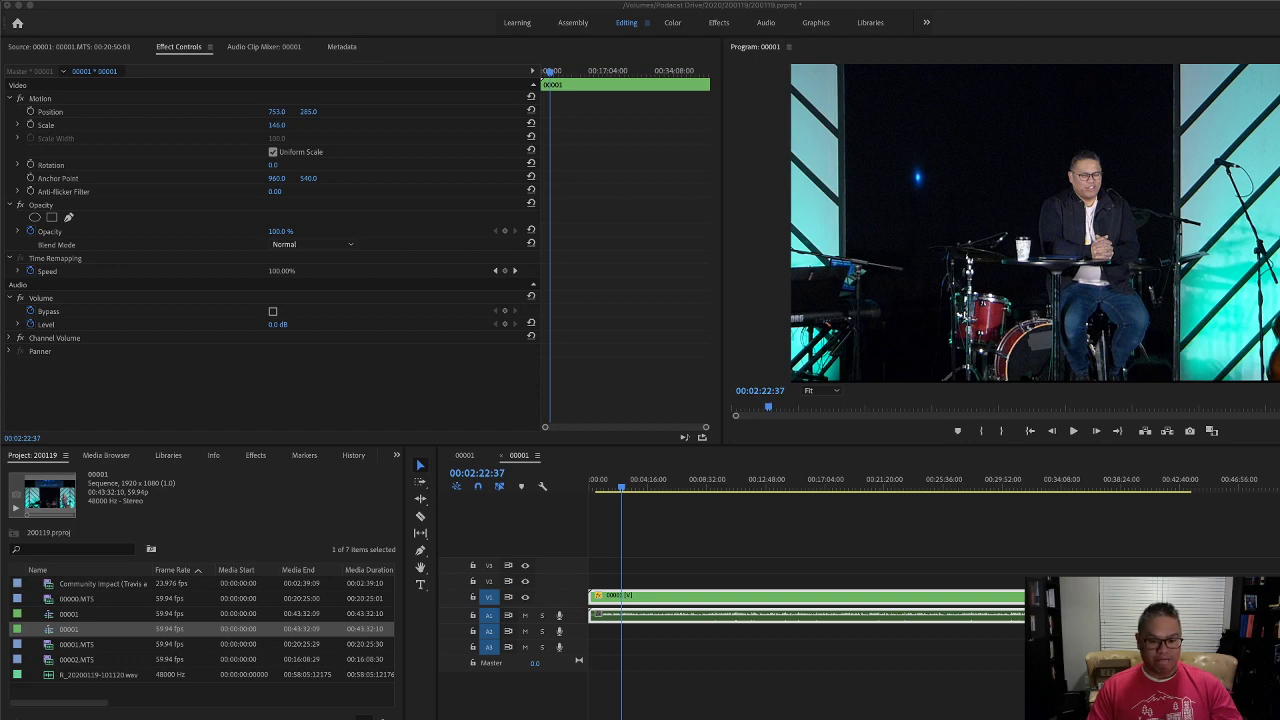
{"action": "left_click", "coordinate": [790, 598]}
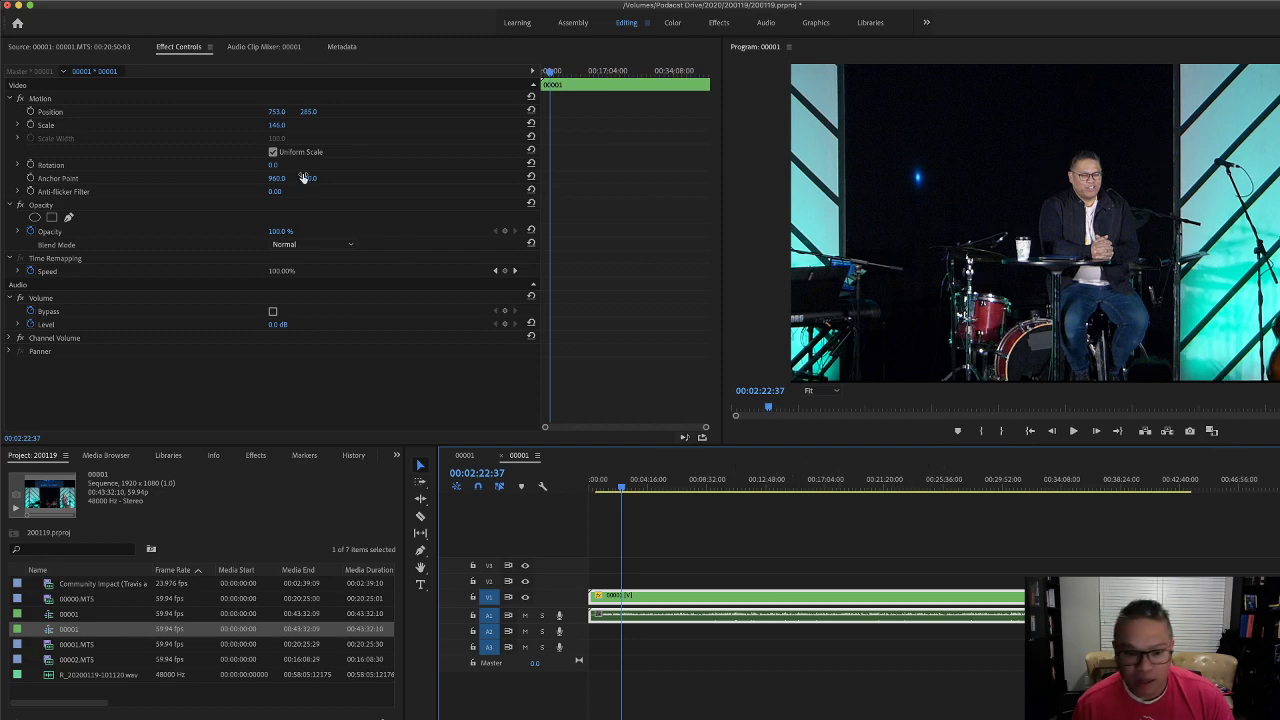
{"action": "left_click_drag", "start_coordinate": [303, 114], "coordinate": [255, 114]}
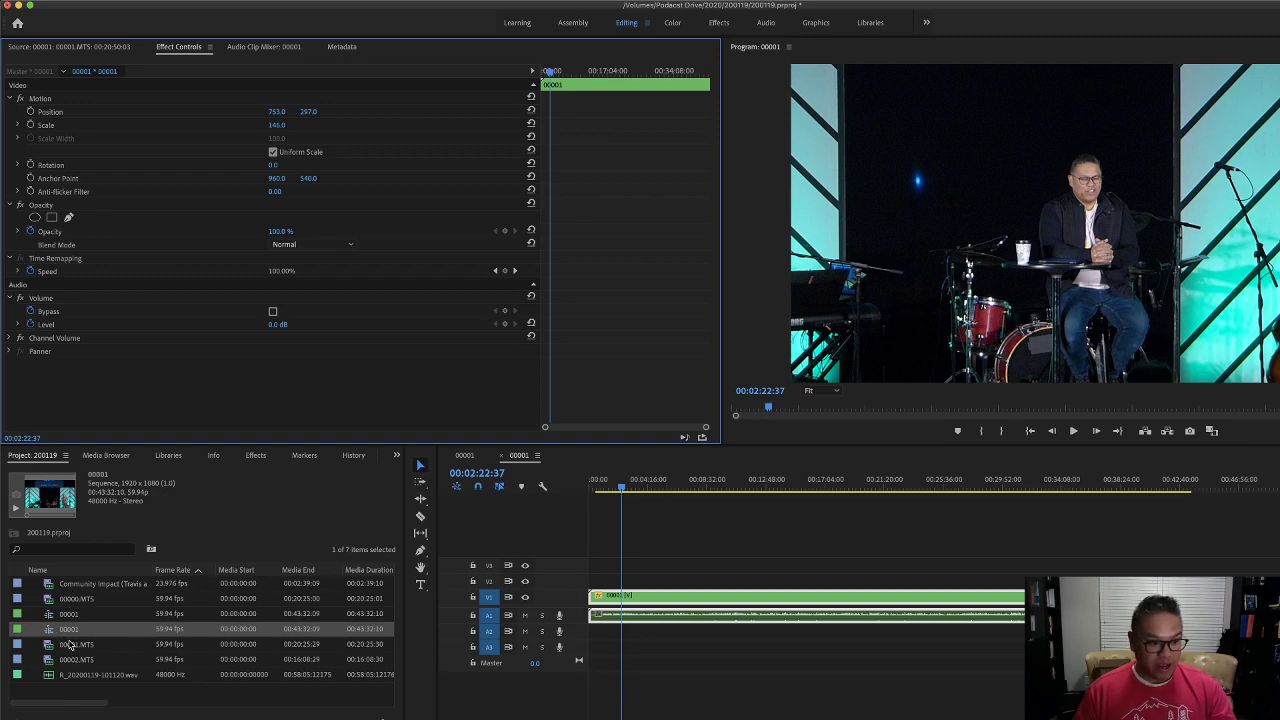
Place the Community Impact video on V2 above the talk at about 8:30 and move it to about 26:00.
{"action": "left_click_drag", "start_coordinate": [90, 583], "coordinate": [720, 581]}
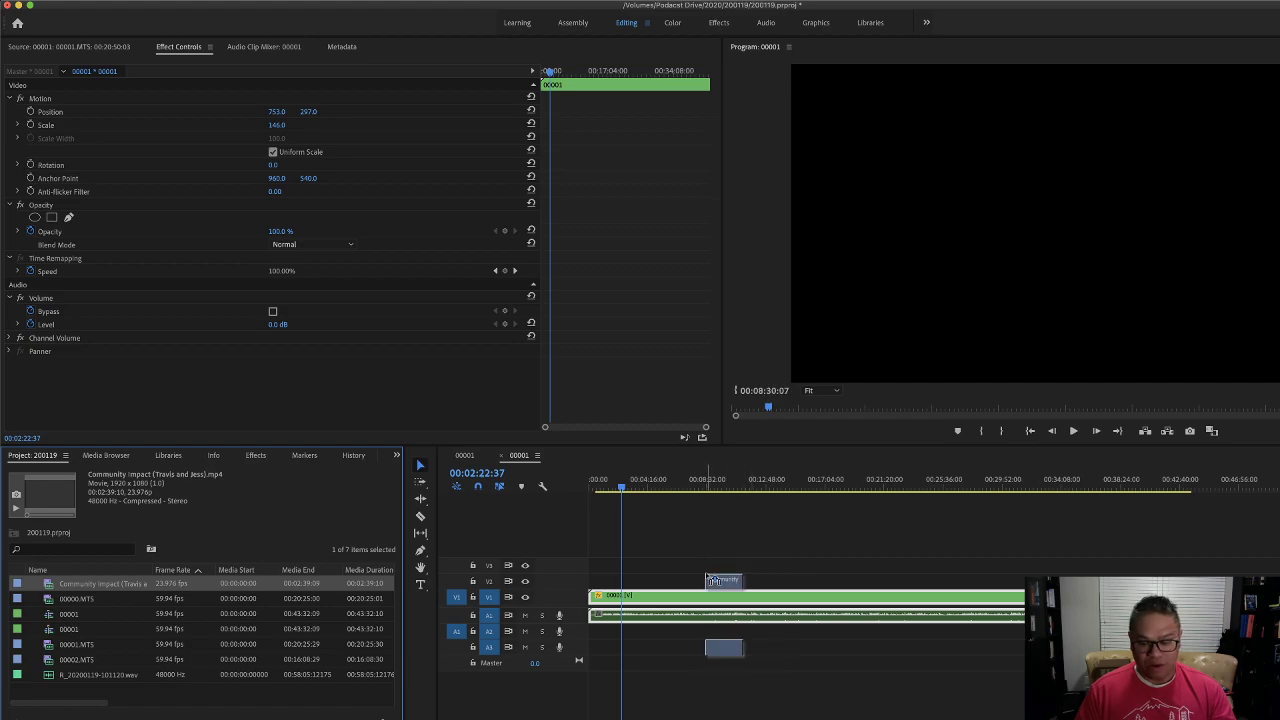
{"action": "left_click_drag", "start_coordinate": [775, 496], "coordinate": [1045, 490]}
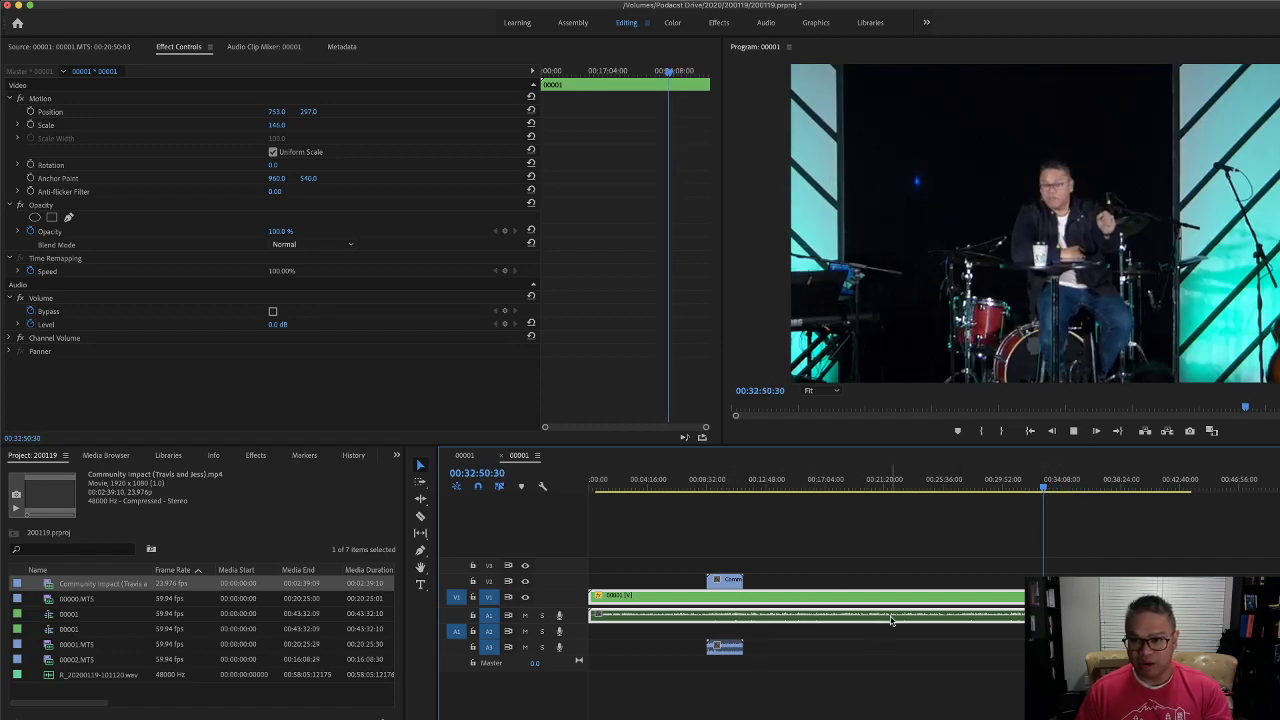
{"action": "left_click_drag", "start_coordinate": [731, 587], "coordinate": [968, 586]}
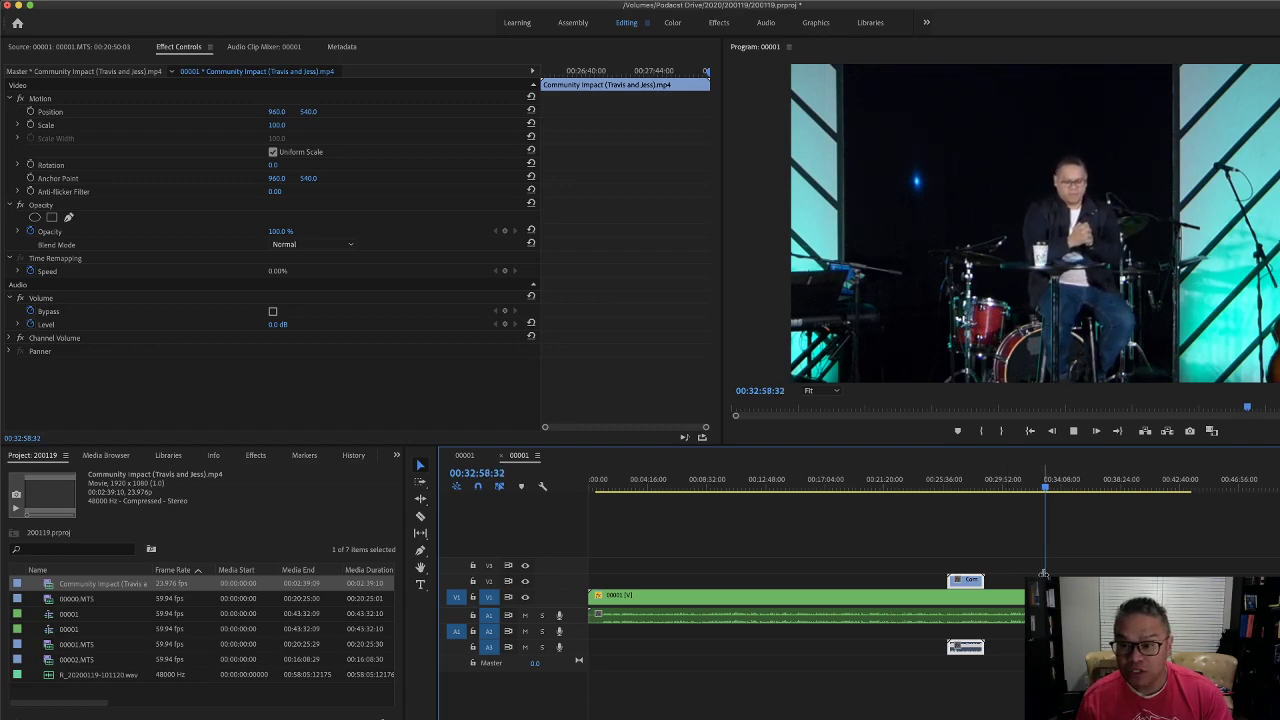
{"action": "key", "text": "equal"}
{"action": "key", "text": "equal"}
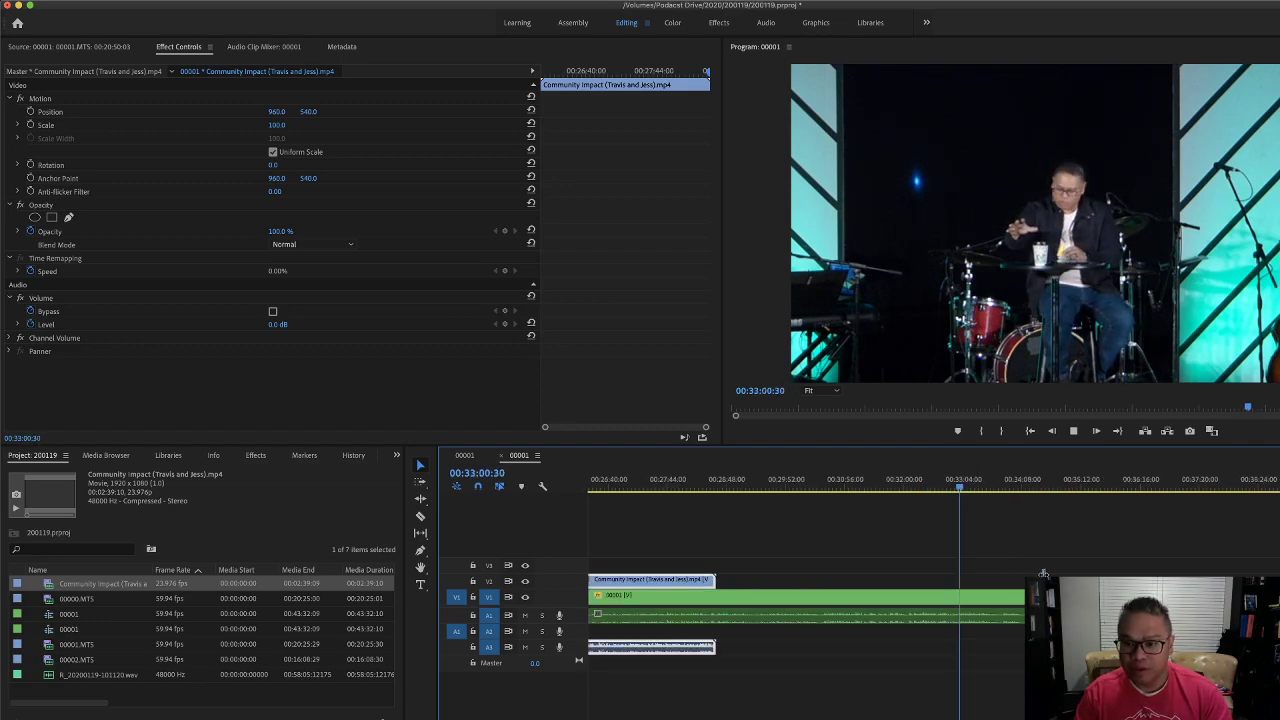
{"action": "scroll", "coordinate": [968, 585], "scroll_direction": "right", "scroll_amount": 3}
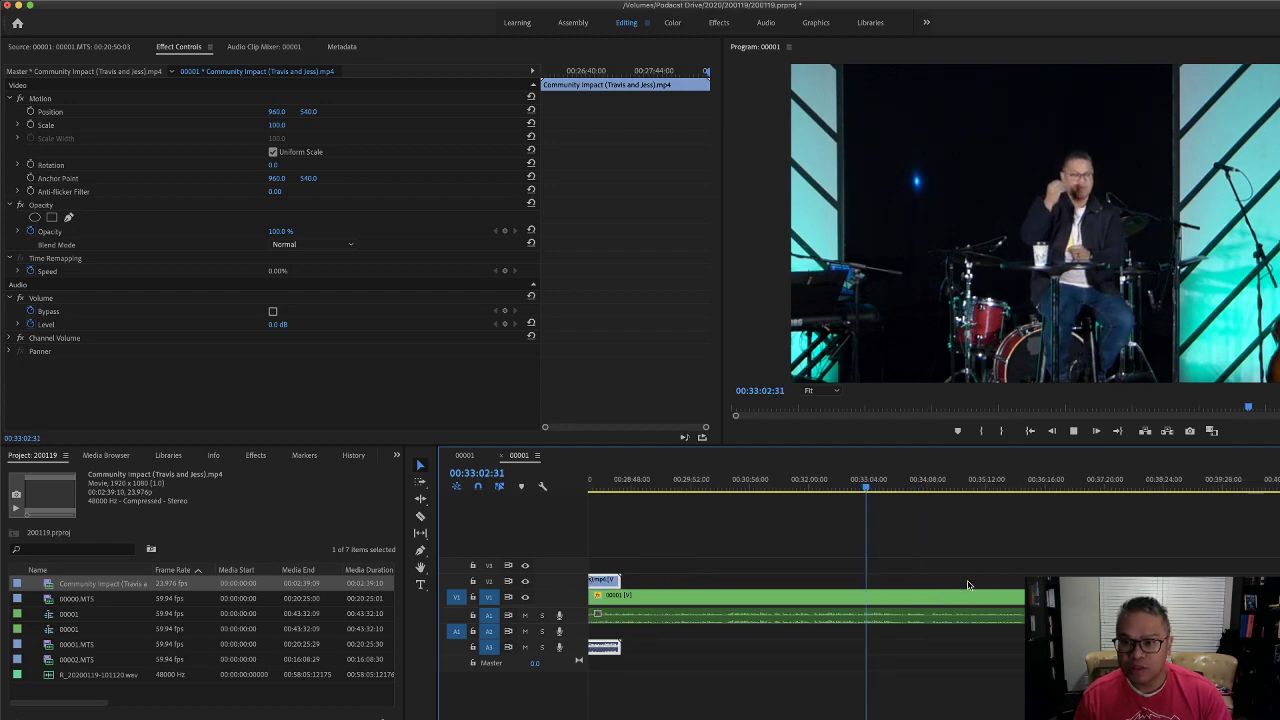
{"action": "scroll", "coordinate": [855, 555], "scroll_direction": "right", "scroll_amount": 2}
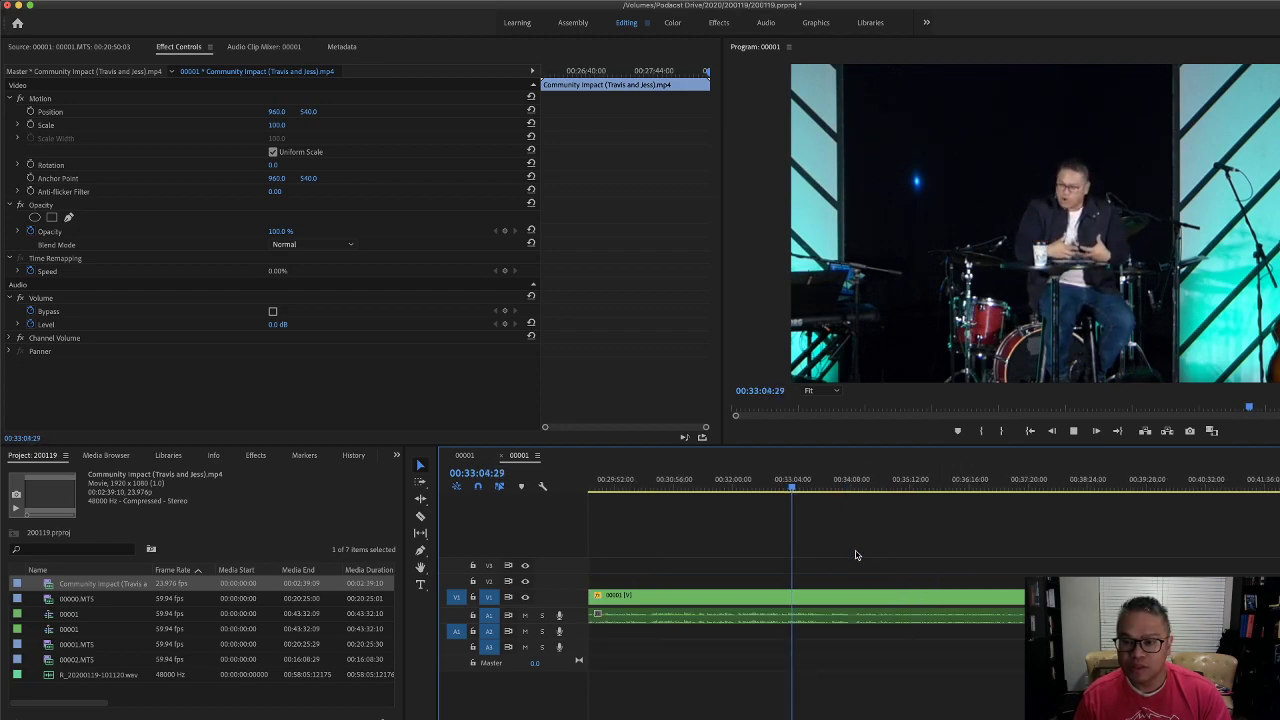
{"action": "scroll", "coordinate": [855, 555], "scroll_direction": "left", "scroll_amount": 8}
Reframe the nested talk clip wider with a scale of 111 and a vertical position of 488.
{"action": "left_click", "coordinate": [924, 597]}
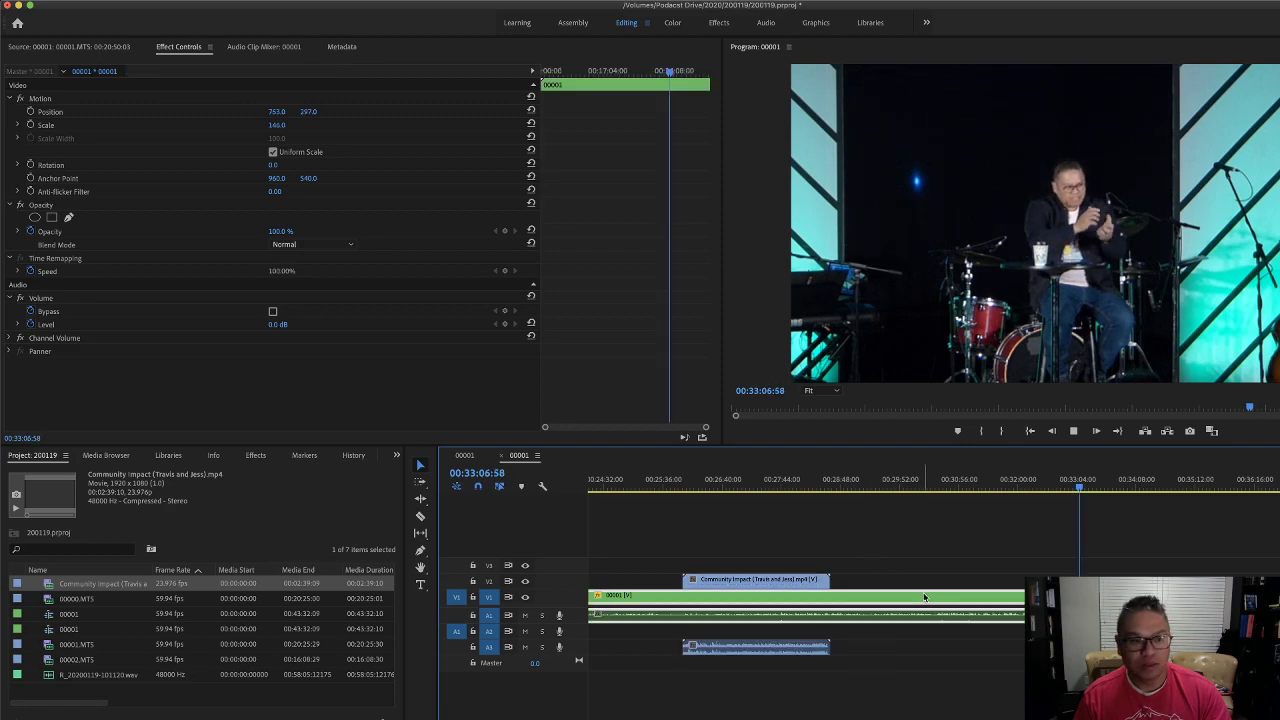
{"action": "left_click", "coordinate": [276, 126]}
{"action": "type", "text": "142"}
{"action": "key", "text": "Return"}
{"action": "left_click_drag", "start_coordinate": [276, 125], "coordinate": [367, 112]}
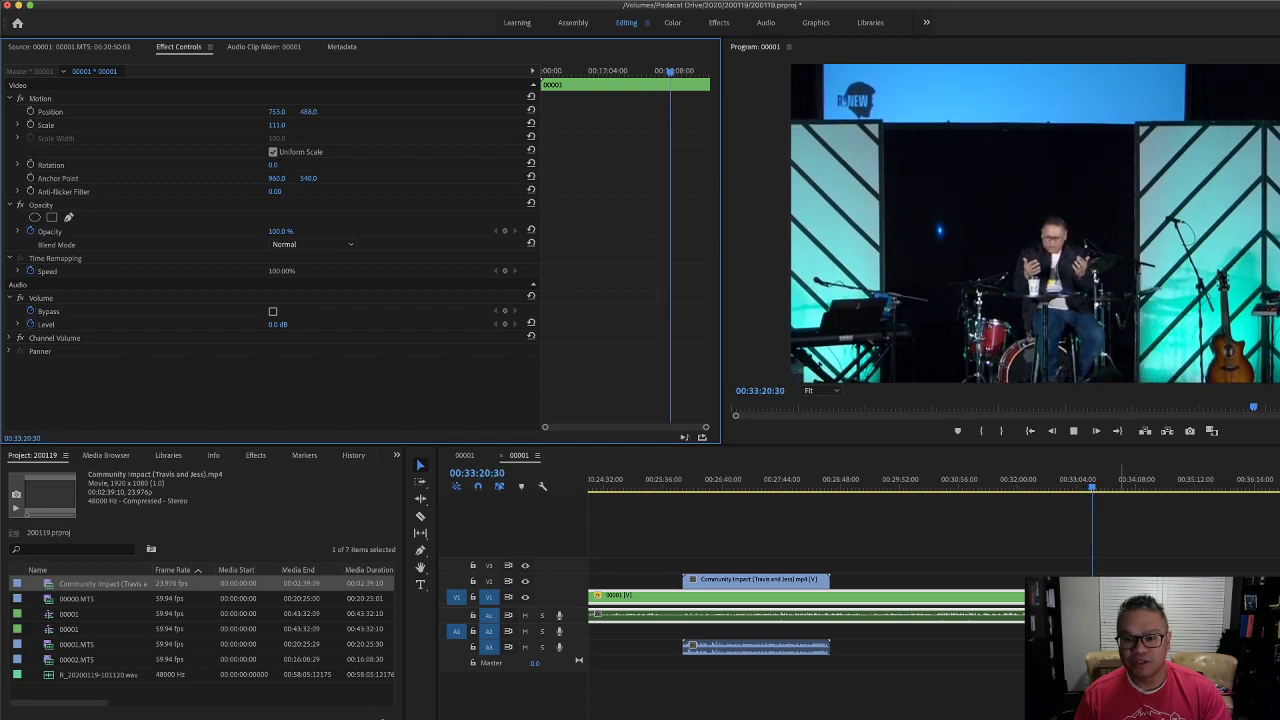
Move the Community Impact video along the timeline so it starts at 34:06:30.
{"action": "left_click_drag", "start_coordinate": [743, 587], "coordinate": [960, 587]}
{"action": "left_click", "coordinate": [1190, 489]}
{"action": "left_click_drag", "start_coordinate": [1178, 487], "coordinate": [1136, 491]}
{"action": "key", "text": "space"}
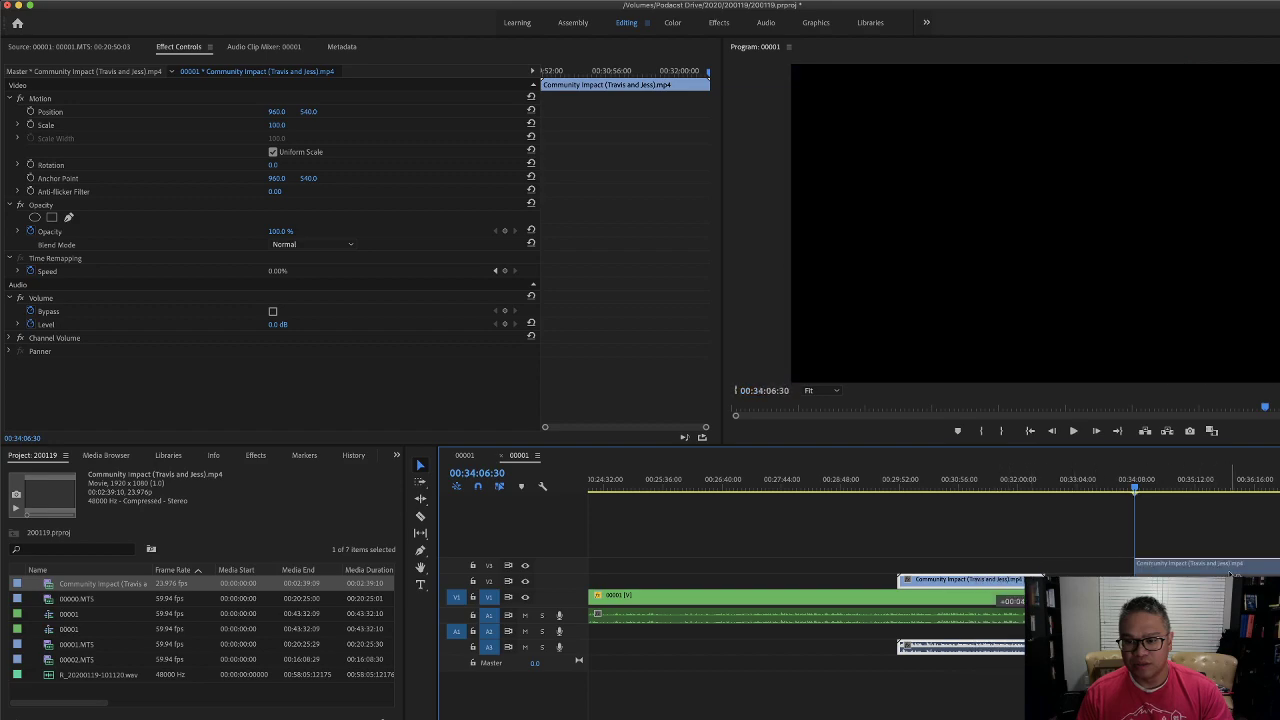
{"action": "key", "text": "Delete"}
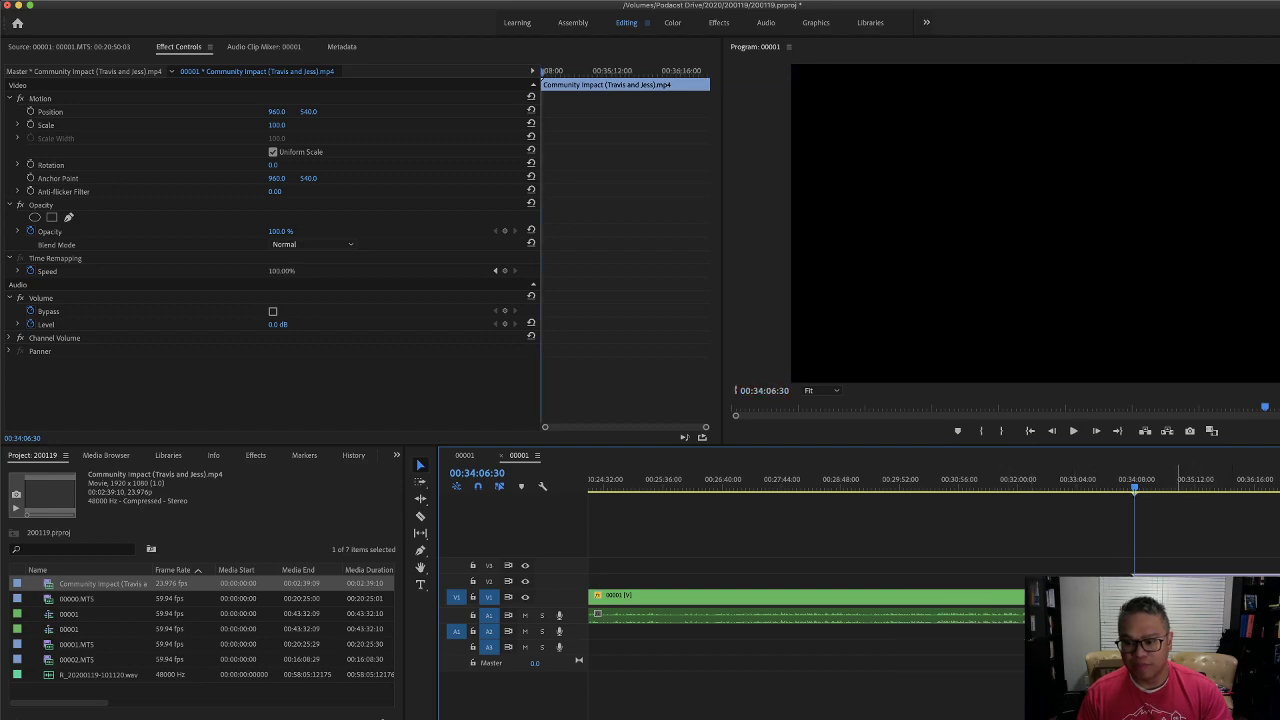
Cut the nested talk at the start and end of the Community Impact video, at 34:06:30 and 36:45:22.
{"action": "key", "text": "c"}
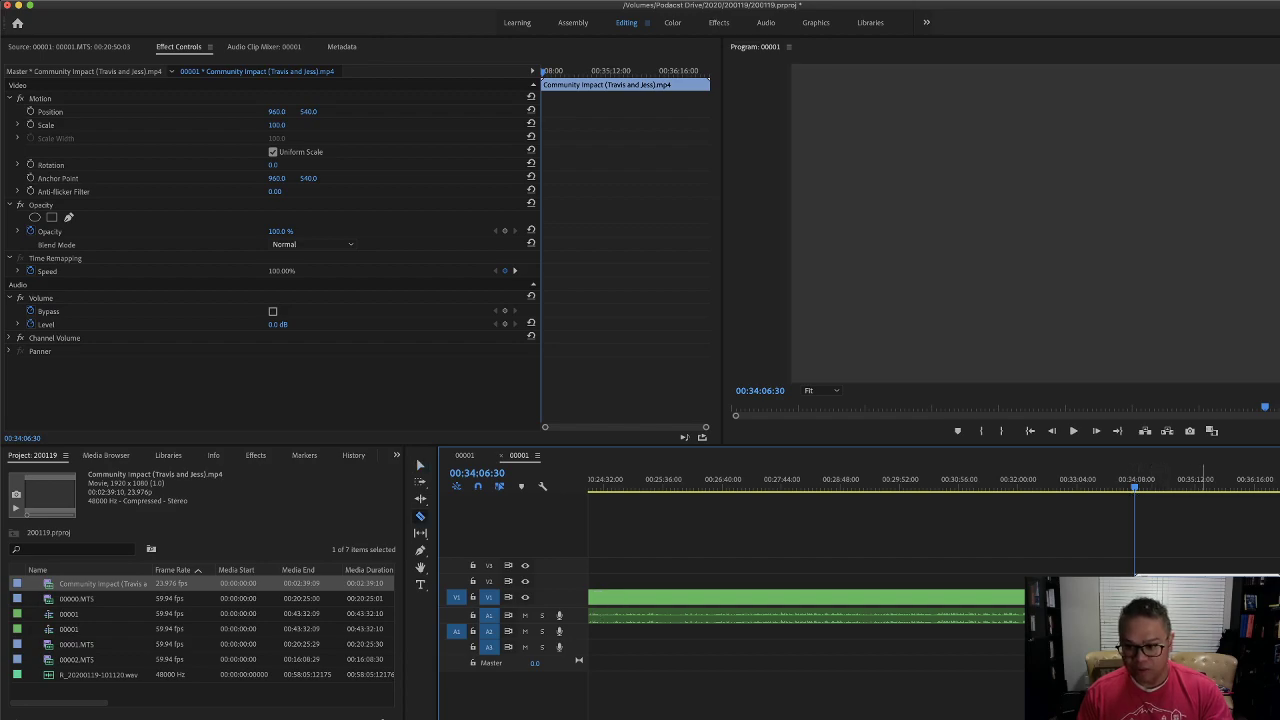
{"action": "key", "text": "Down"}
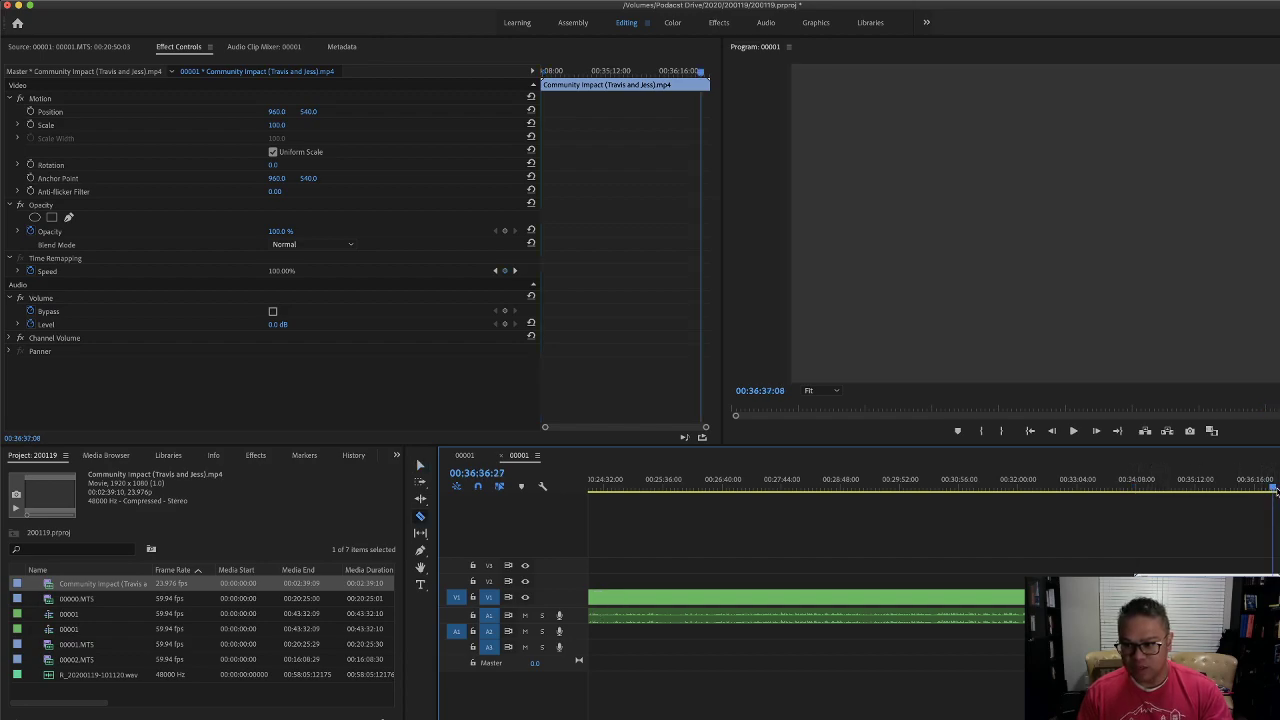
{"action": "key", "text": "Up"}
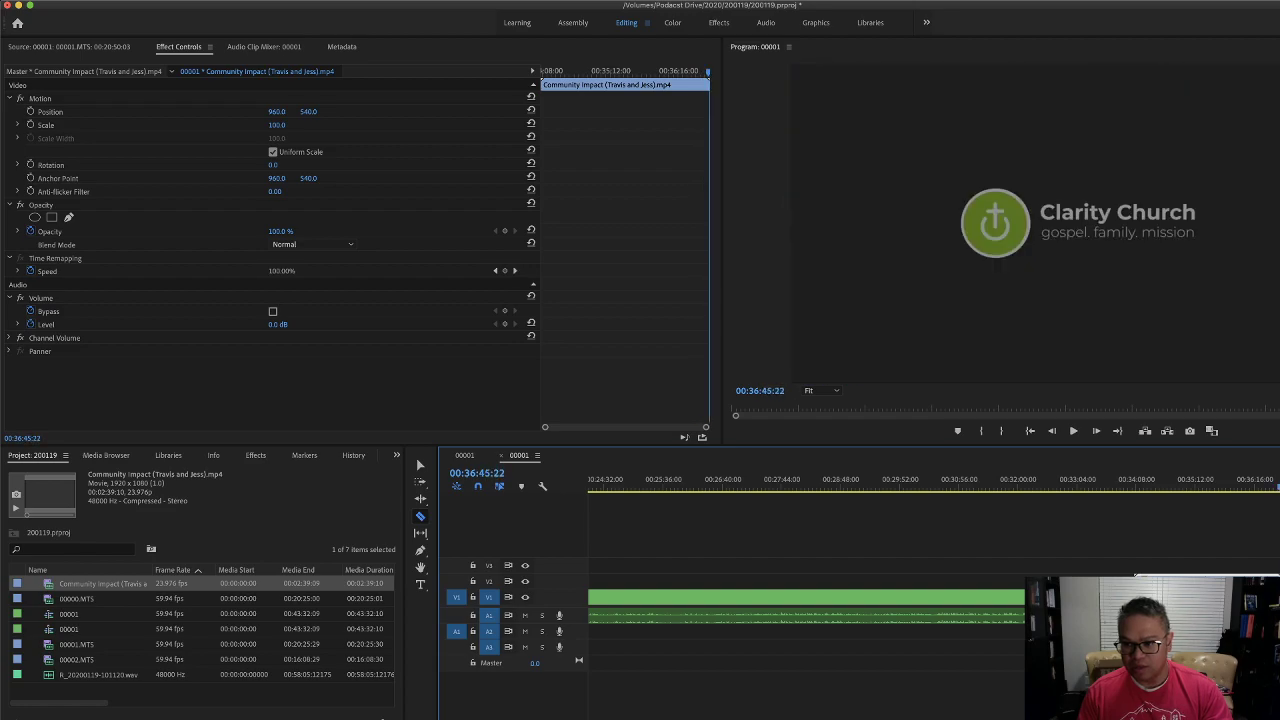
Remove the talk's audio section beneath the Community Impact video while V1 is locked, and unlock V1.
{"action": "left_click", "coordinate": [474, 598]}
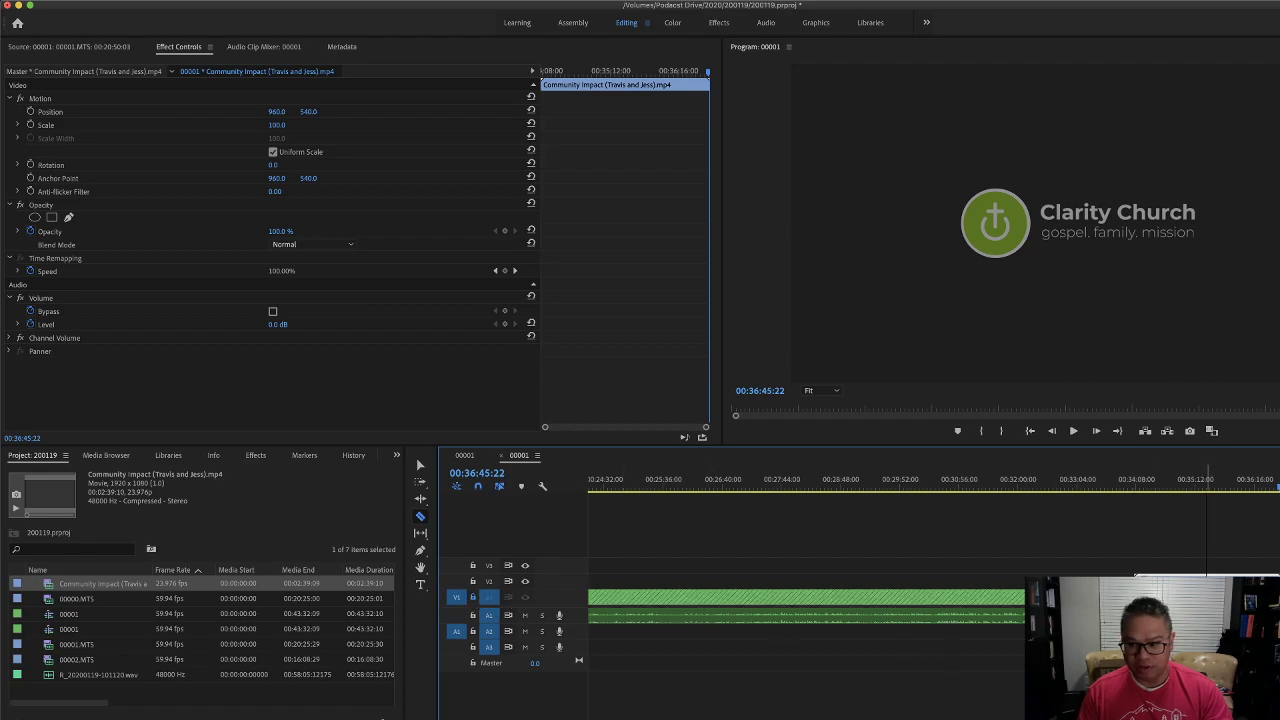
{"action": "key", "text": "v"}
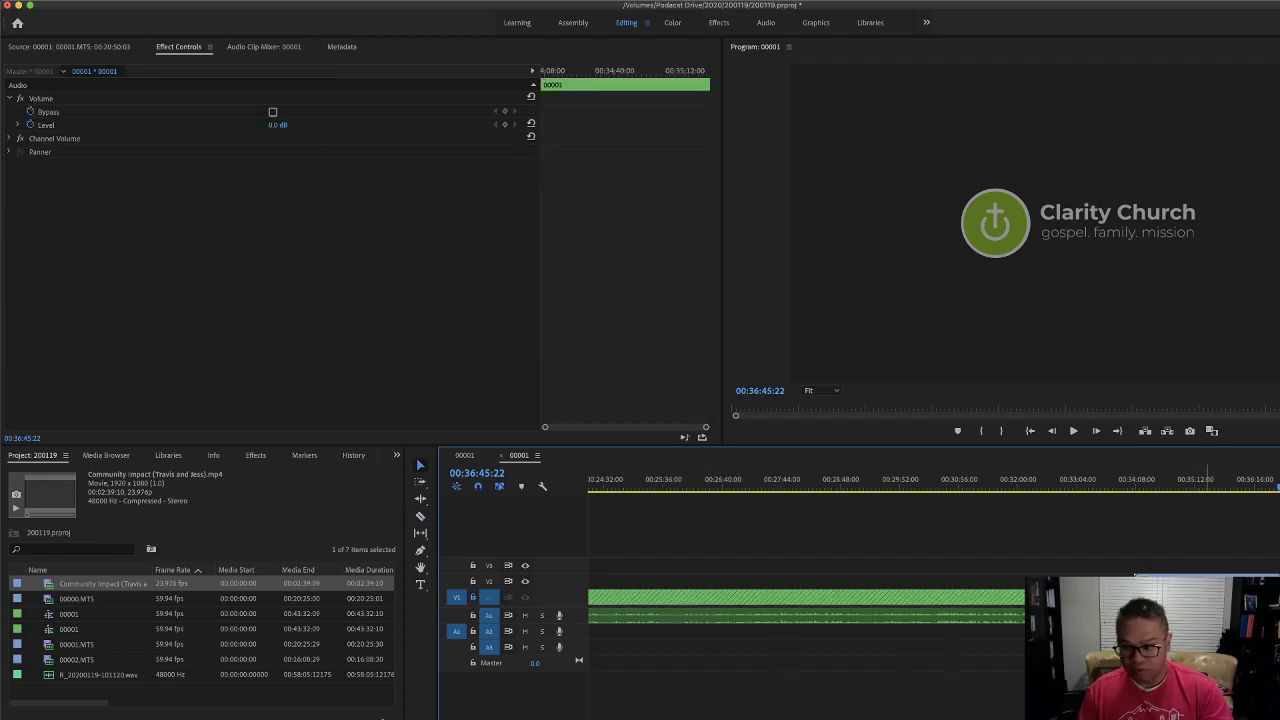
{"action": "left_click", "coordinate": [928, 619], "text": "shift"}
{"action": "left_click", "coordinate": [474, 598]}
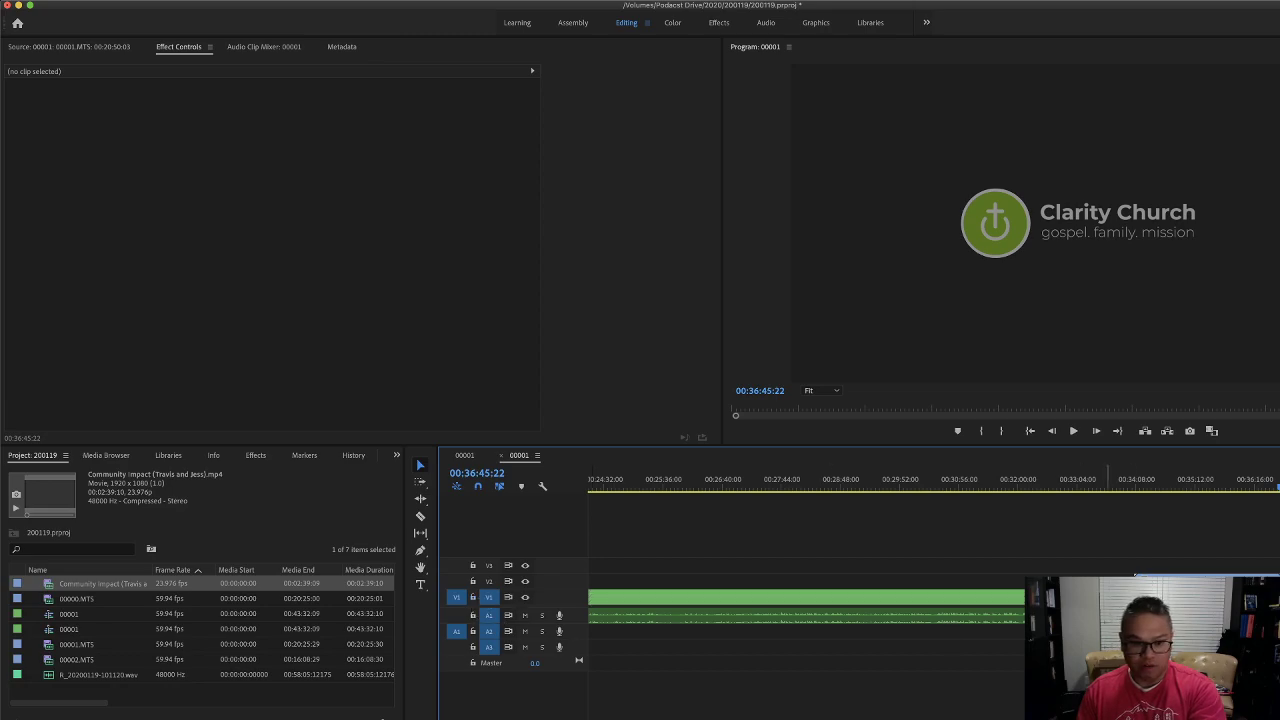
Select the Film Dissolve transition and play the talk leading into the Community Impact video from about 33:51.
{"action": "left_click", "coordinate": [1120, 481]}
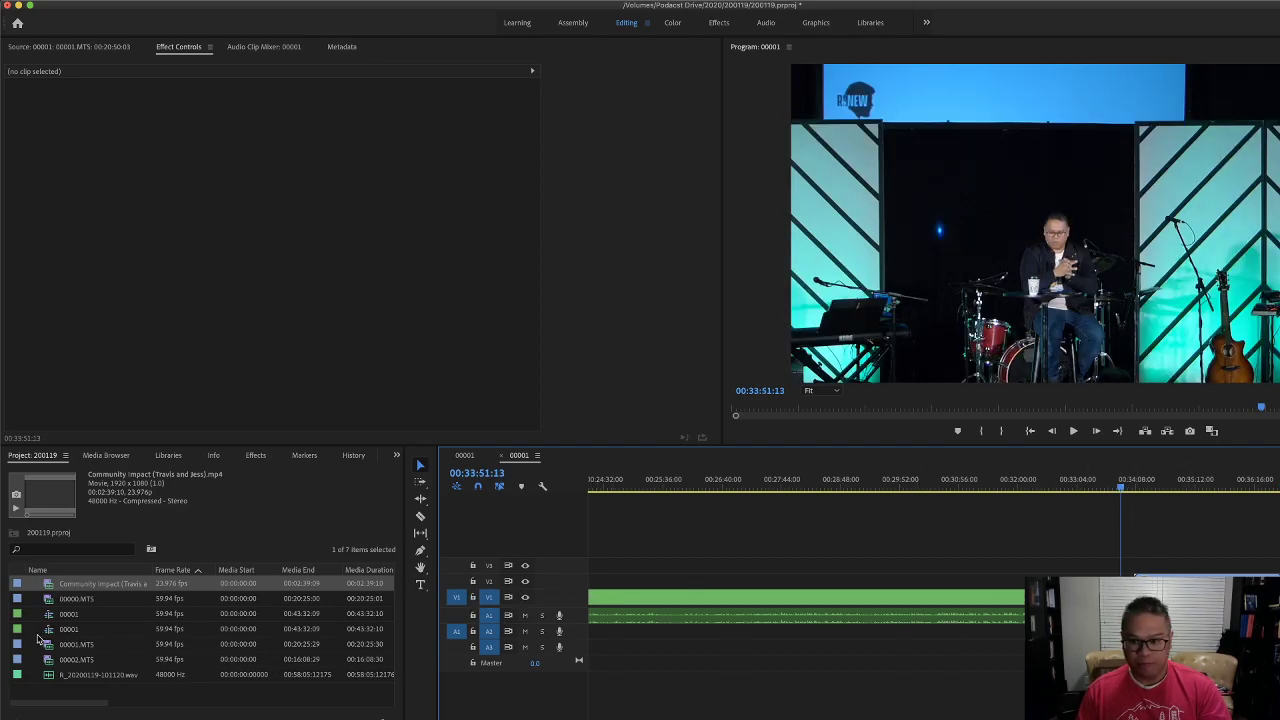
{"action": "left_click", "coordinate": [256, 456]}
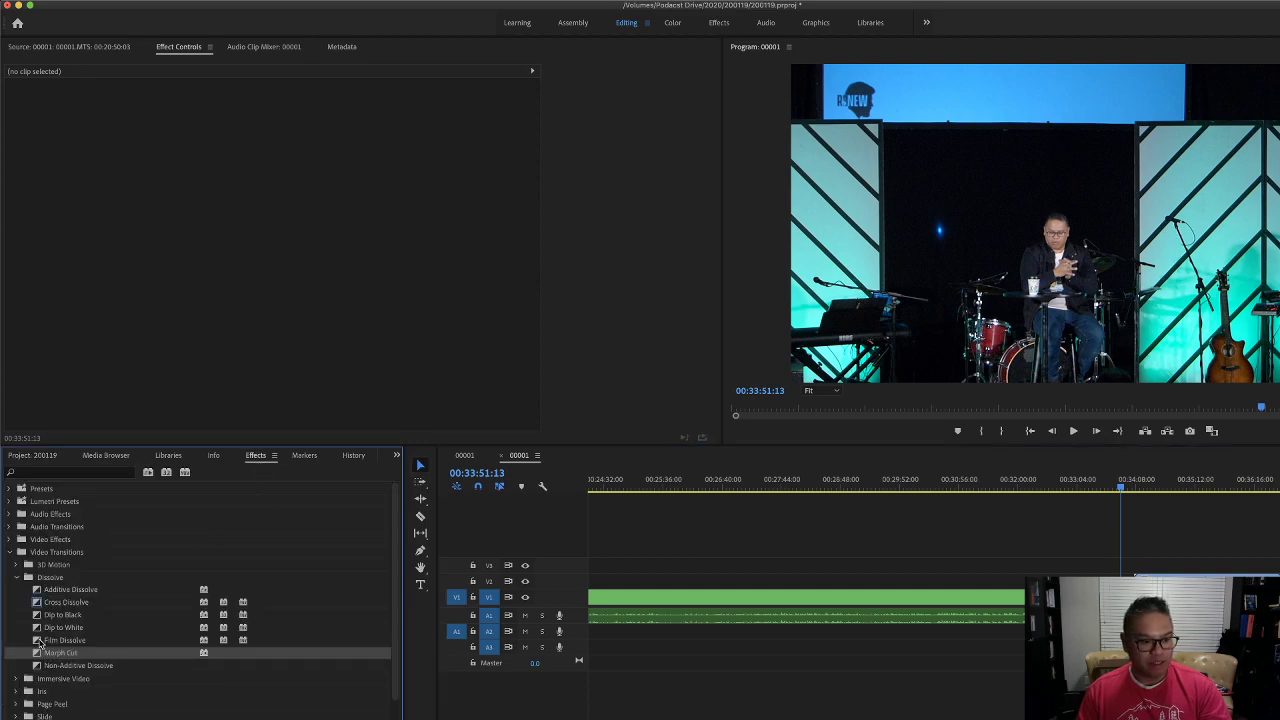
{"action": "left_click", "coordinate": [41, 641]}
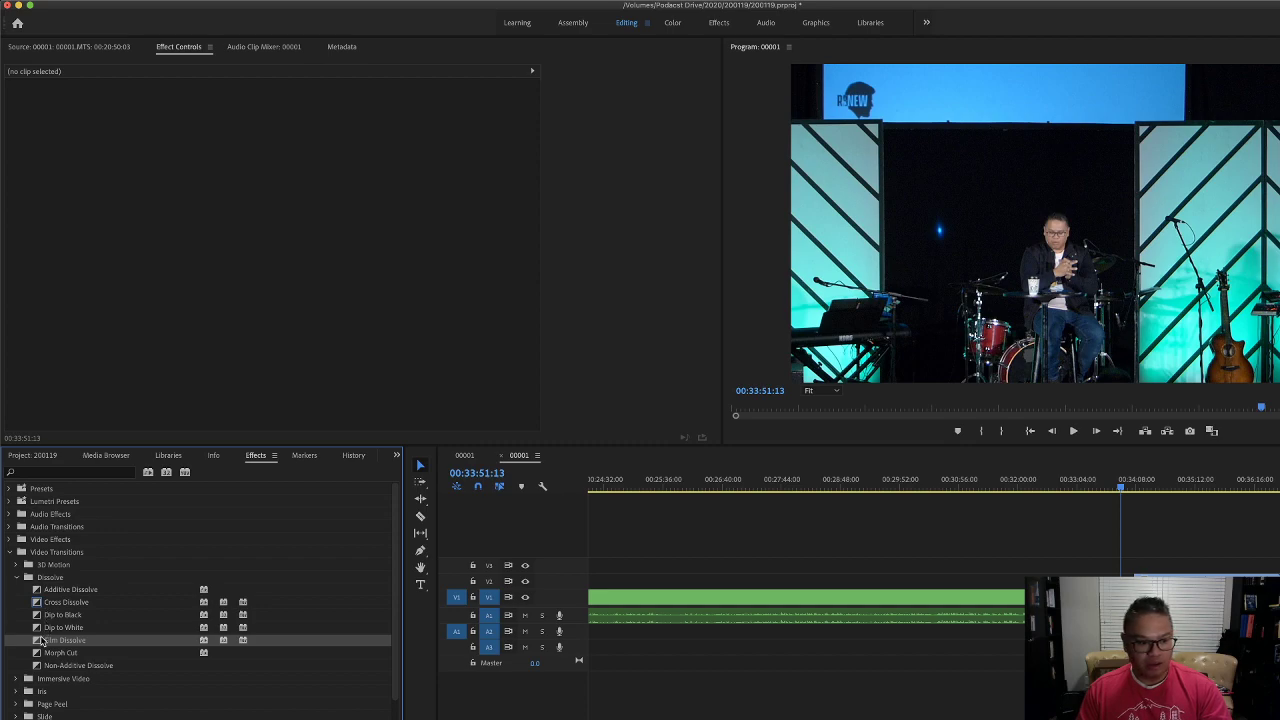
{"action": "key", "text": "space"}
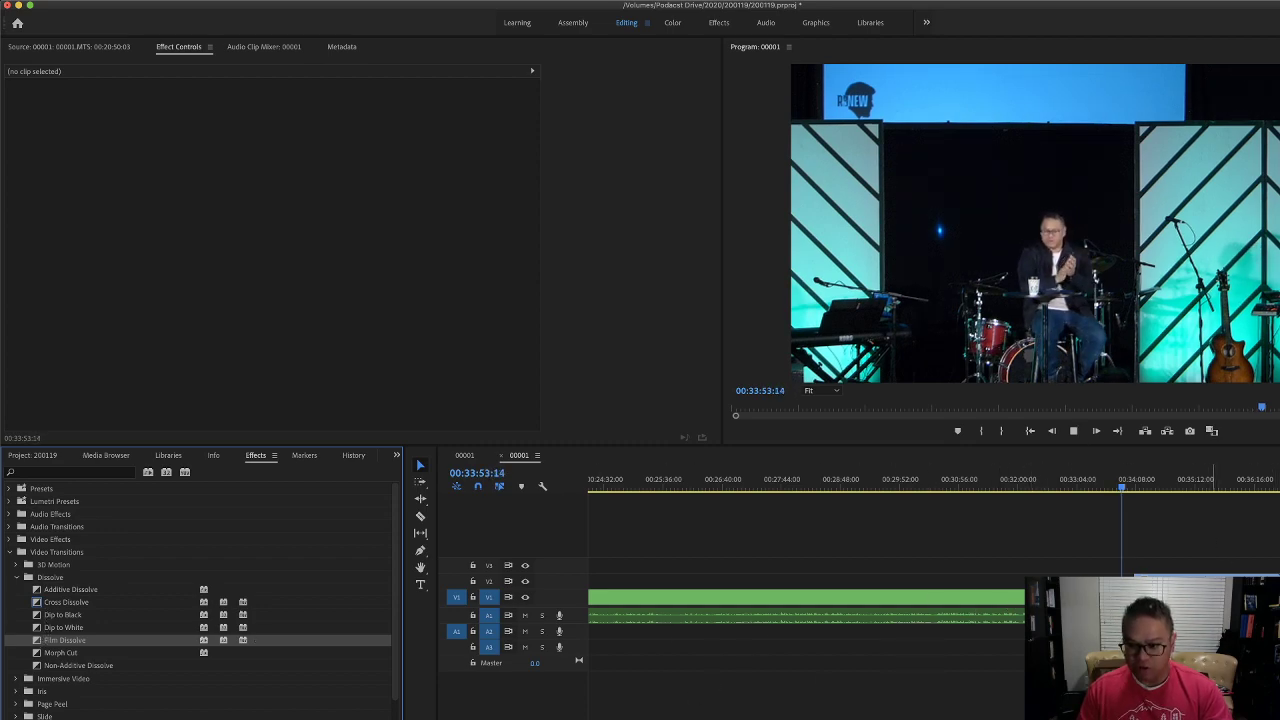
{"action": "key", "text": "="}
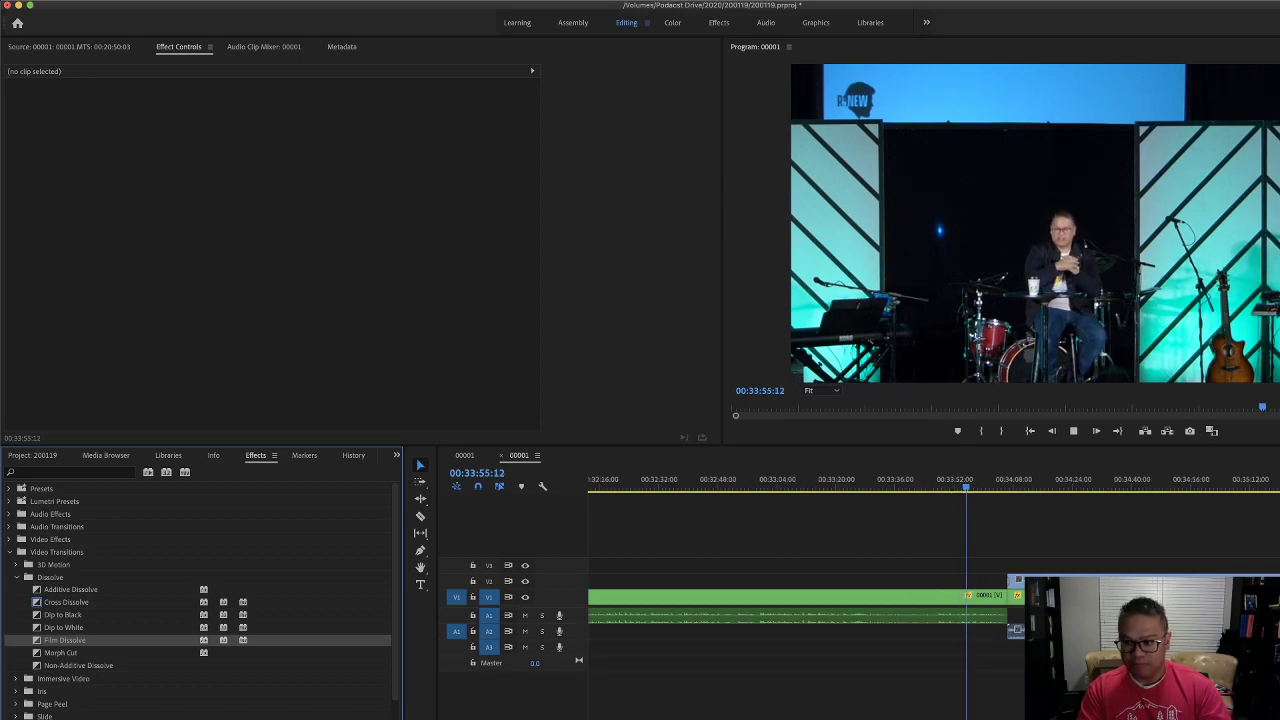
{"action": "key", "text": "space"}
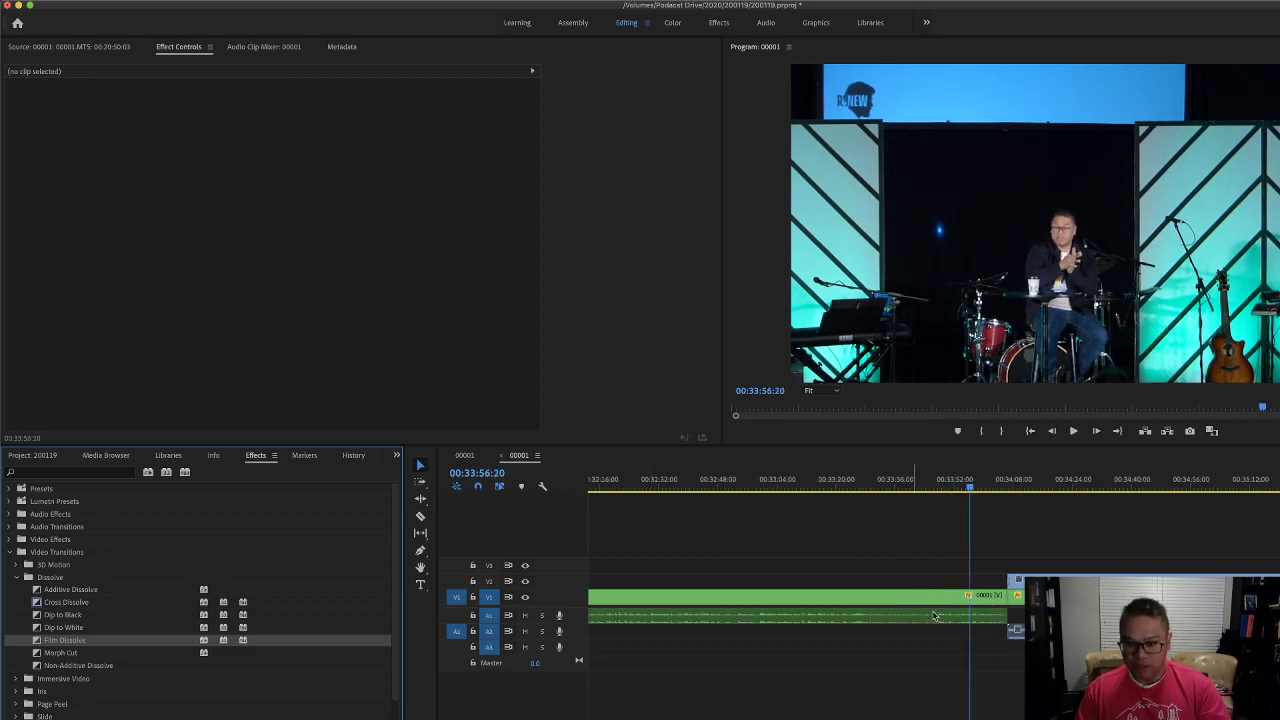
{"action": "key", "text": "super+Tab"}
{"action": "key", "text": "super+Tab"}
{"action": "key", "text": "super+Tab"}
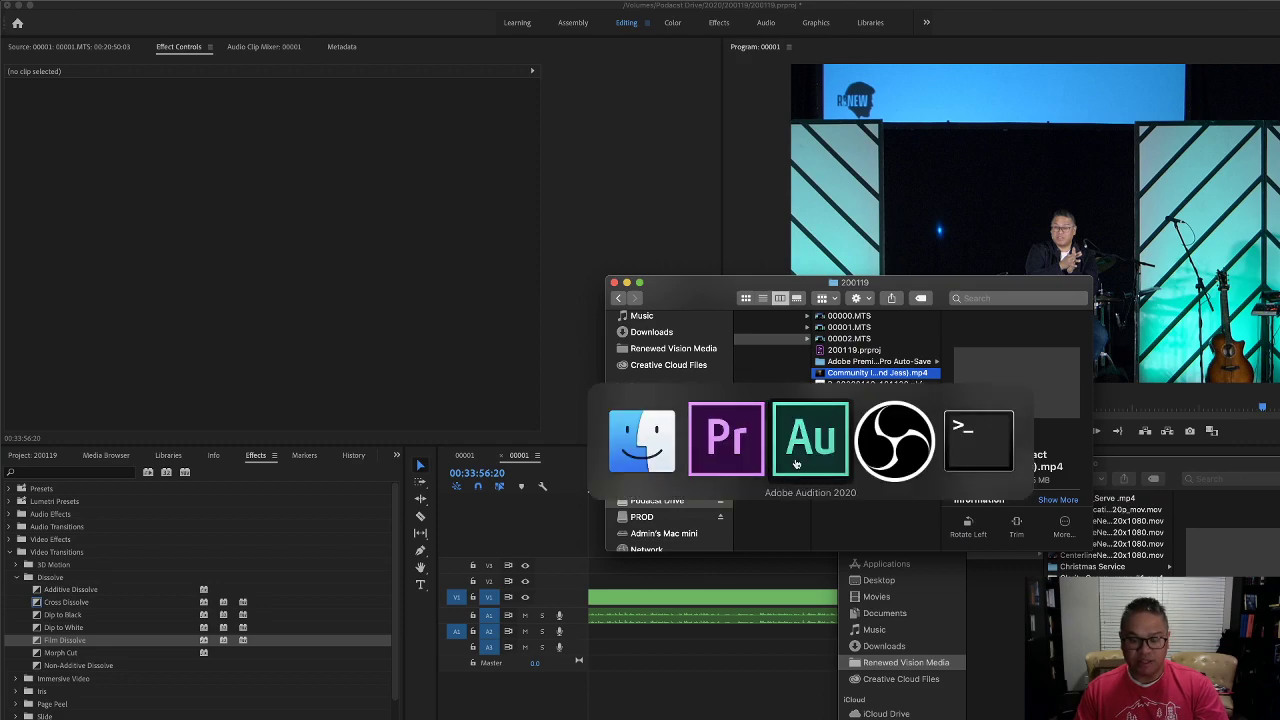
{"action": "key", "text": "super+Tab"}
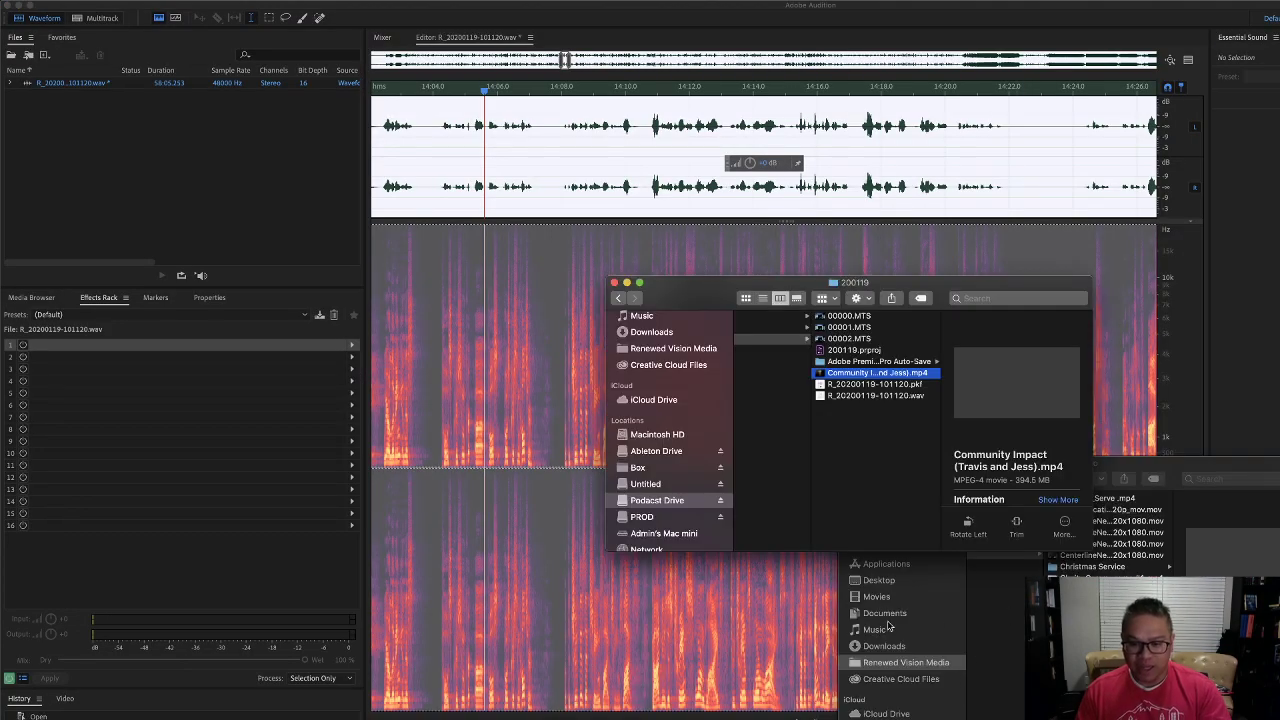
{"action": "key", "text": "super+Tab"}
{"action": "left_click", "coordinate": [809, 447]}
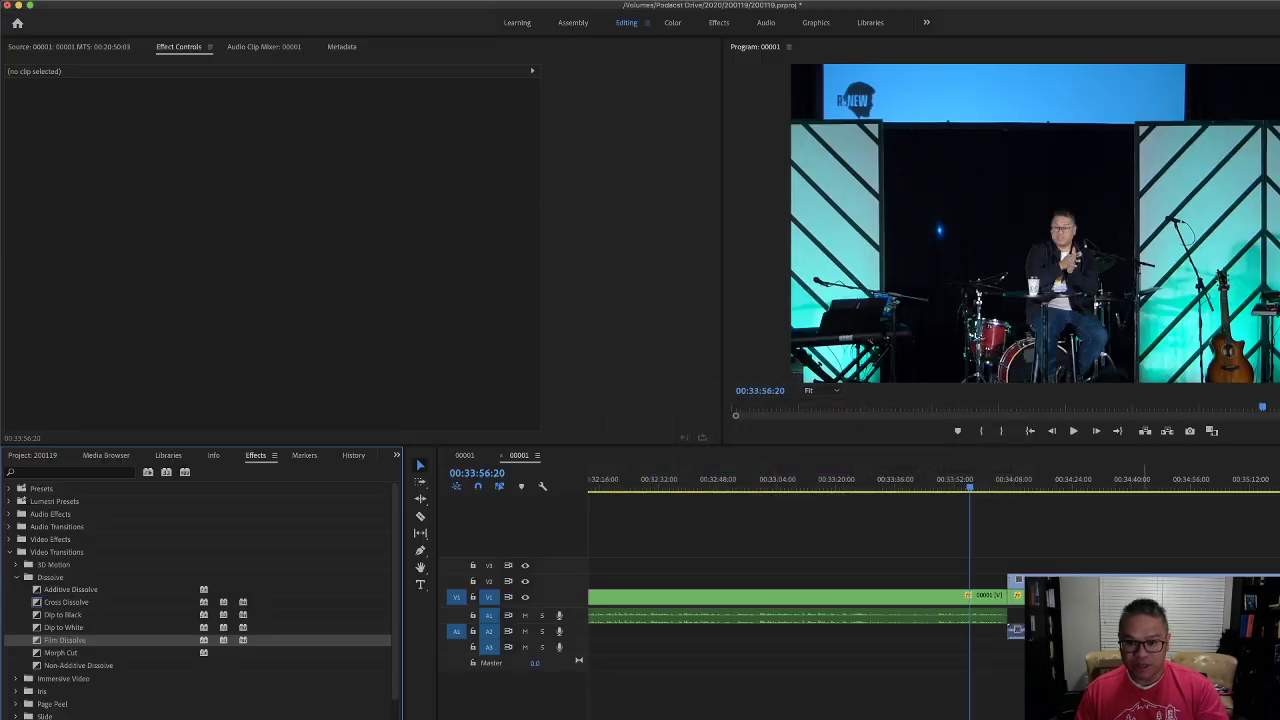
Play the opening of the Community Impact video from about 34:09.
{"action": "left_click", "coordinate": [1017, 488]}
{"action": "key", "text": "space"}
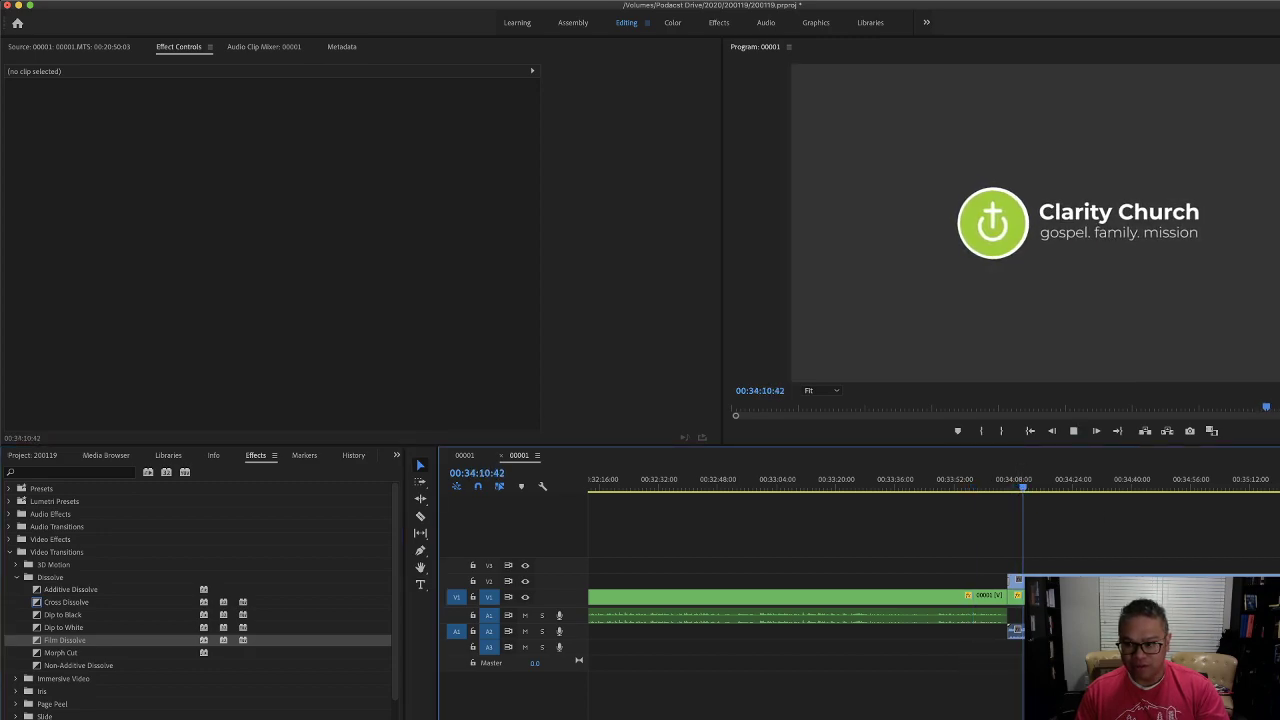
Switch to Adobe Audition, save and close R_20200119-101120.wav, and return to Premiere Pro.
{"action": "key", "text": "super+Tab"}
{"action": "key", "text": "super+Tab"}
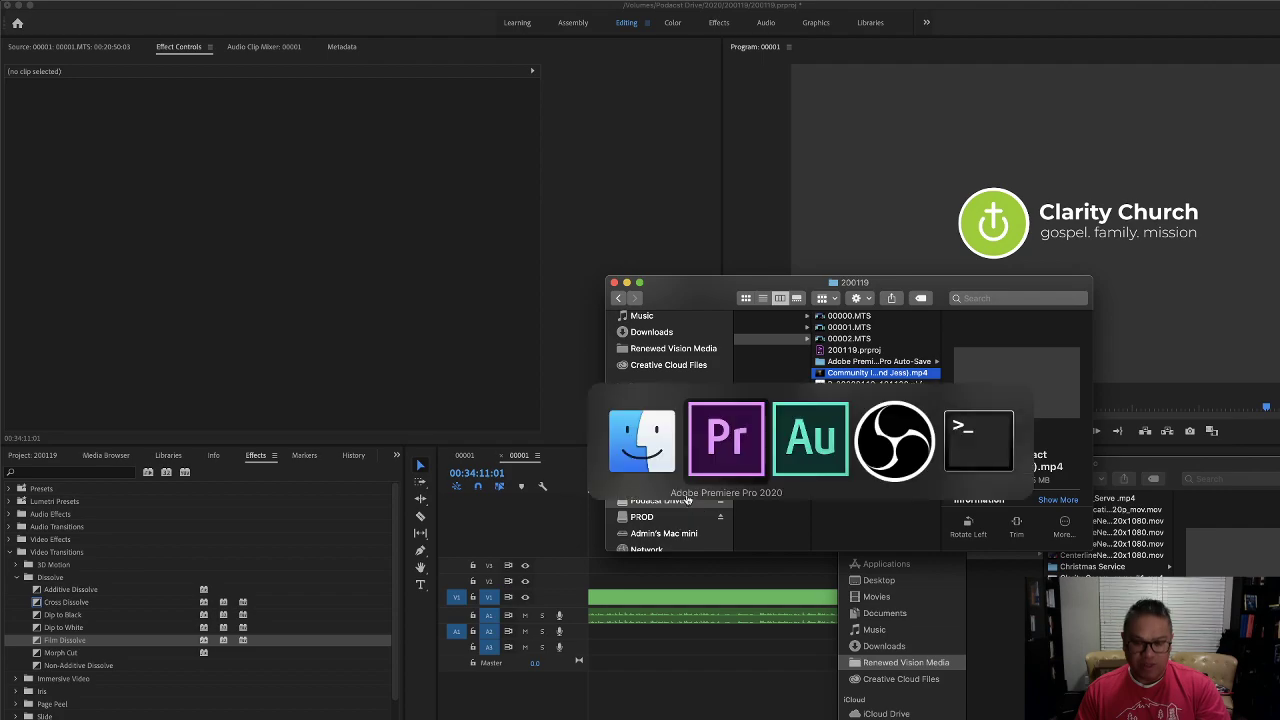
{"action": "left_click", "coordinate": [803, 472]}
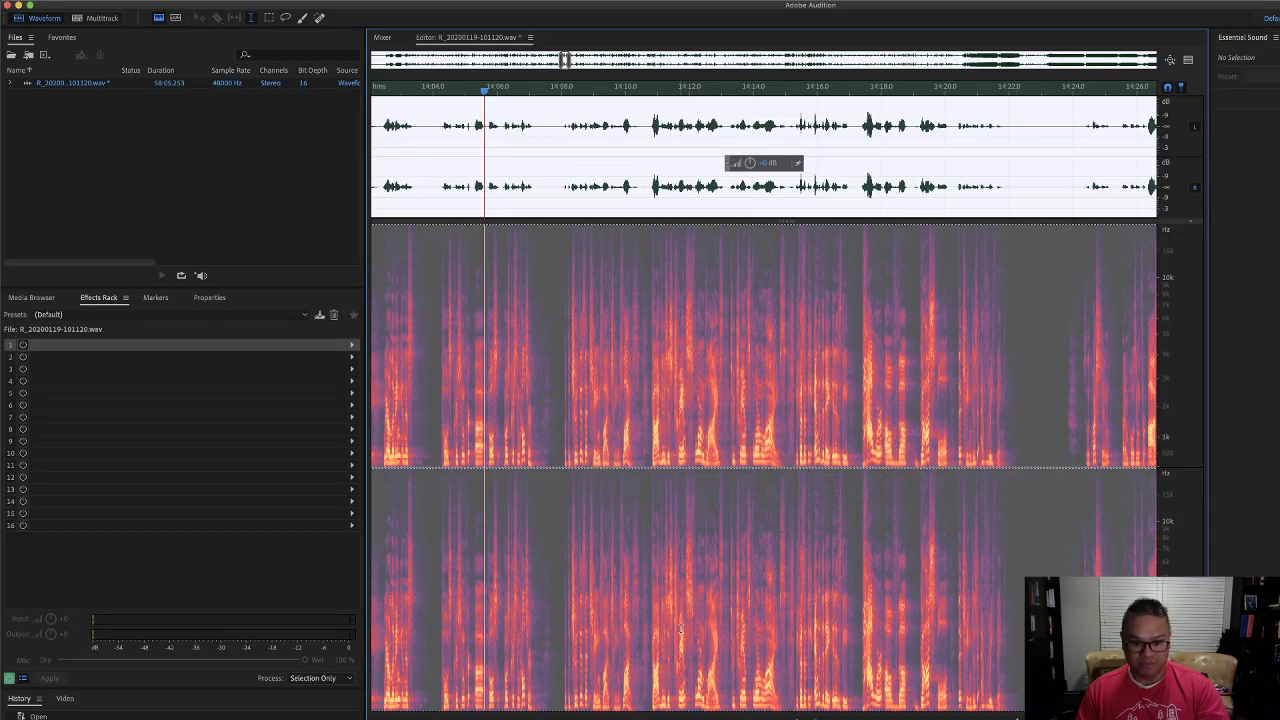
{"action": "key", "text": "super+s"}
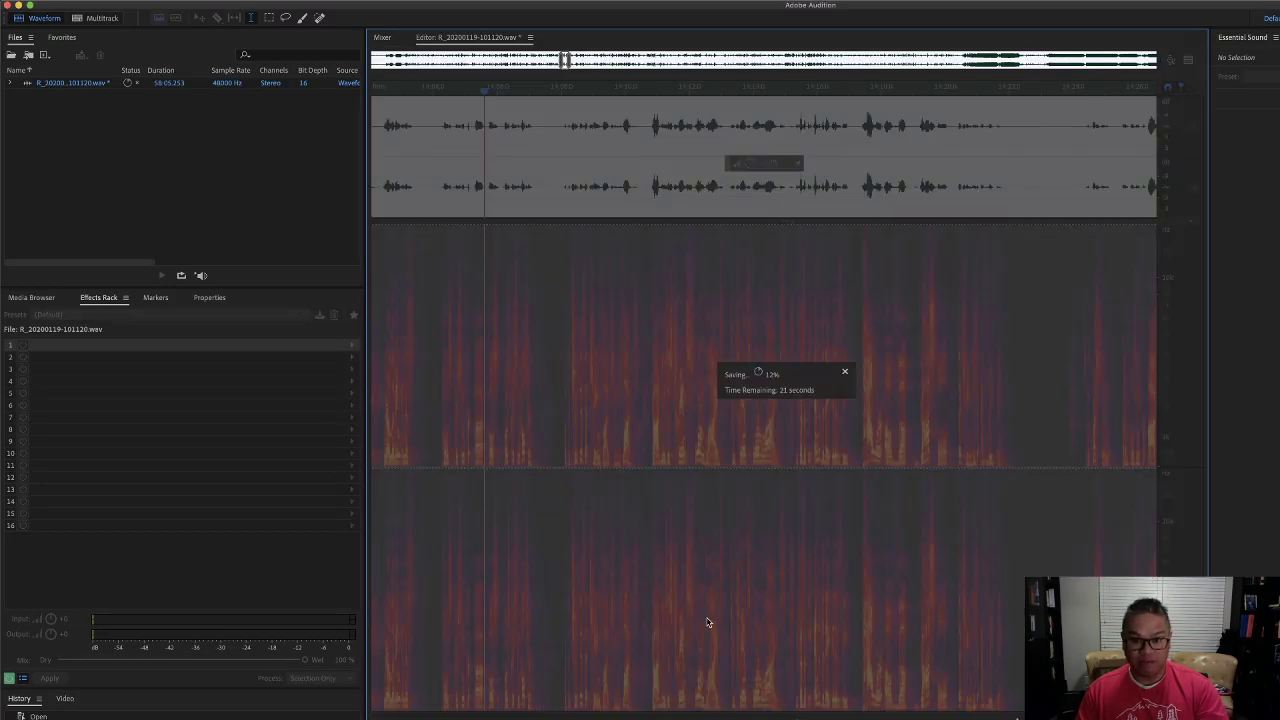
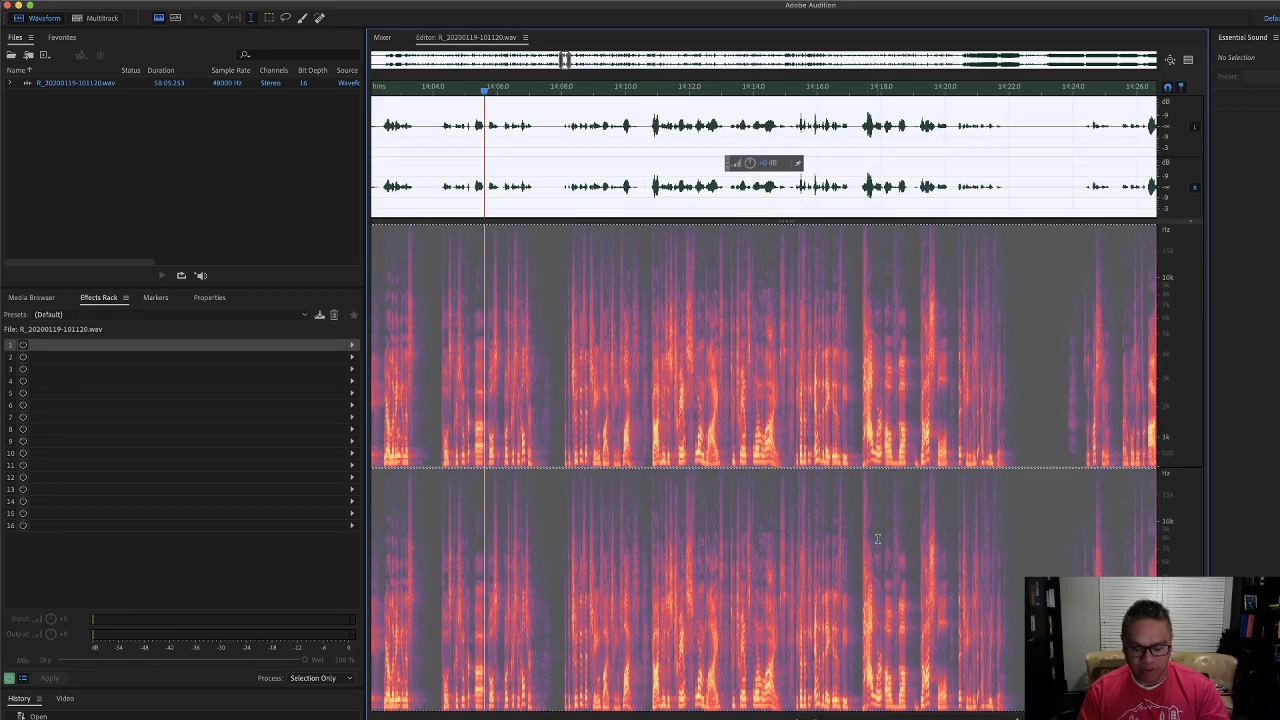
{"action": "key", "text": "super+w"}
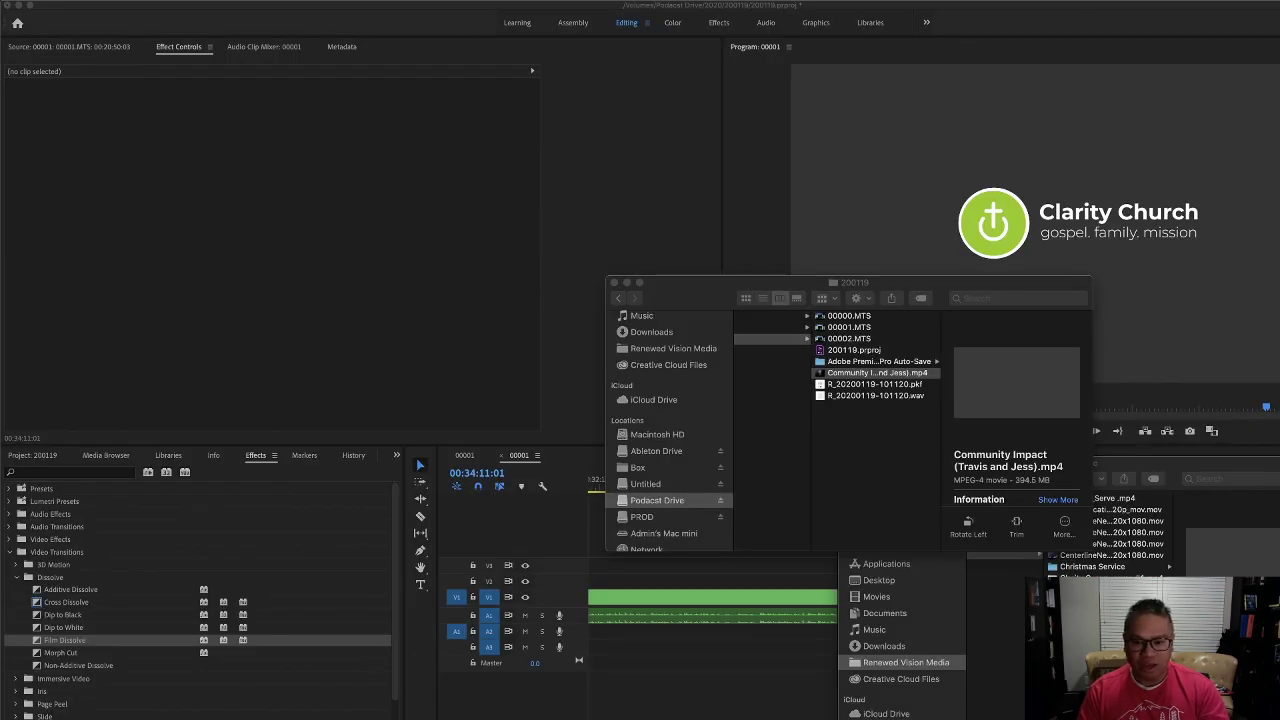
{"action": "key", "text": "super+Tab"}
{"action": "left_click", "coordinate": [778, 664]}
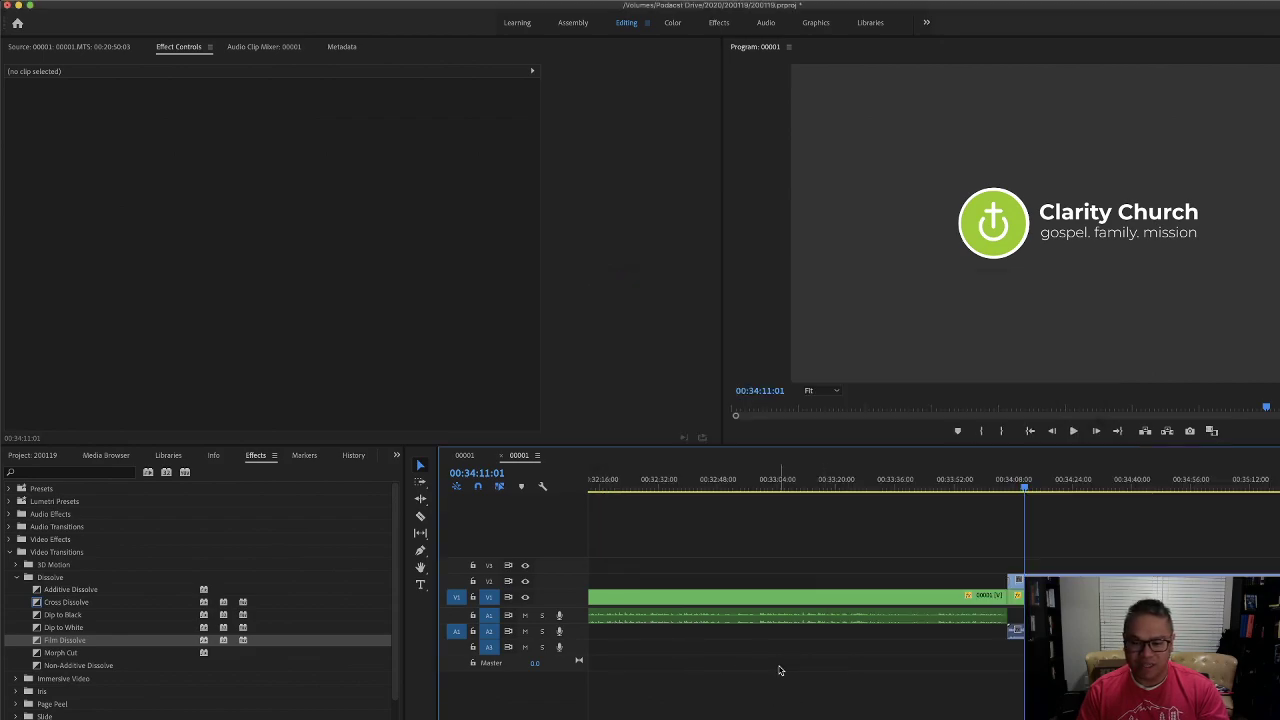
Play the talk with its saved audio across the cut into the Community Impact video, from about 33:55.
{"action": "left_click", "coordinate": [944, 622]}
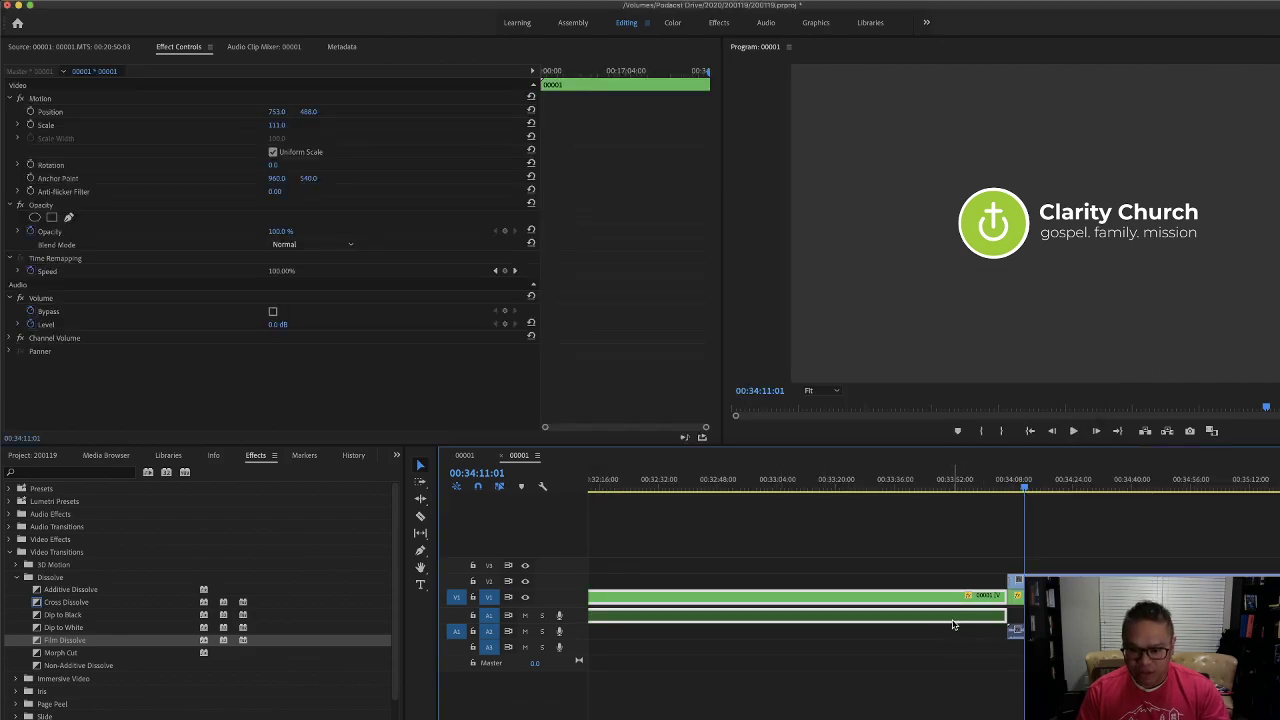
{"action": "left_click", "coordinate": [910, 634]}
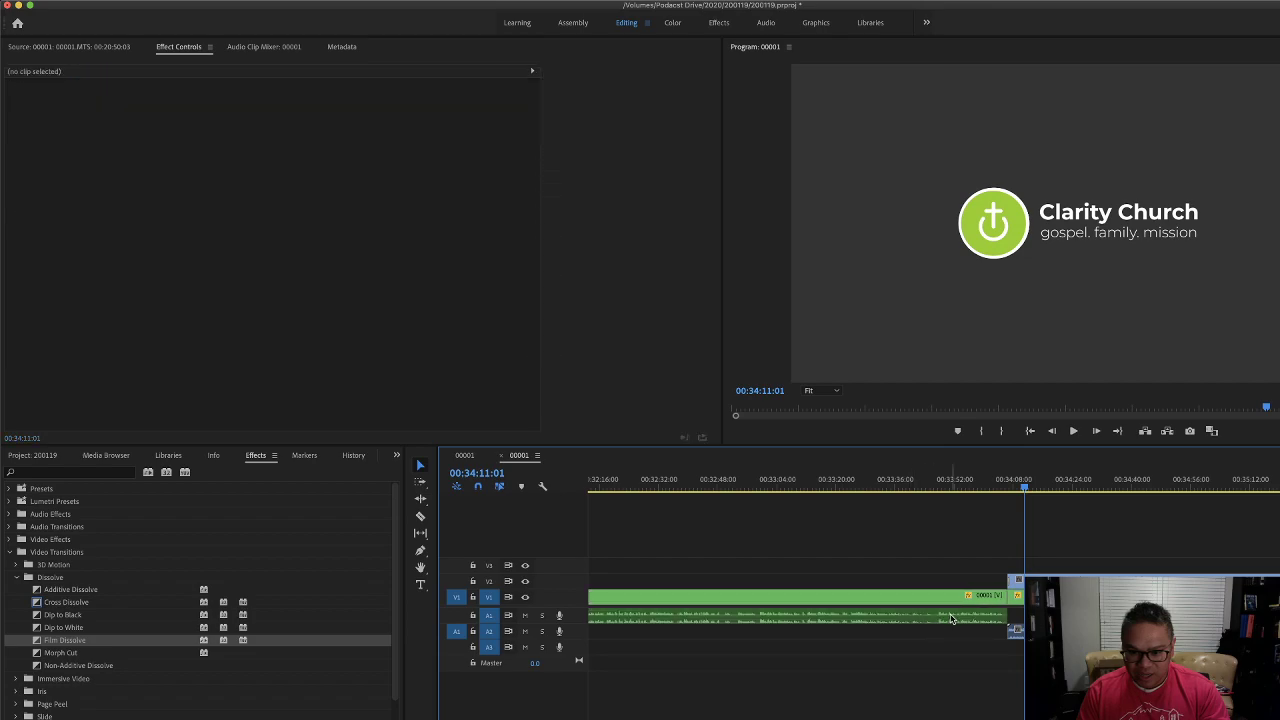
{"action": "left_click", "coordinate": [965, 483]}
{"action": "key", "text": "space"}
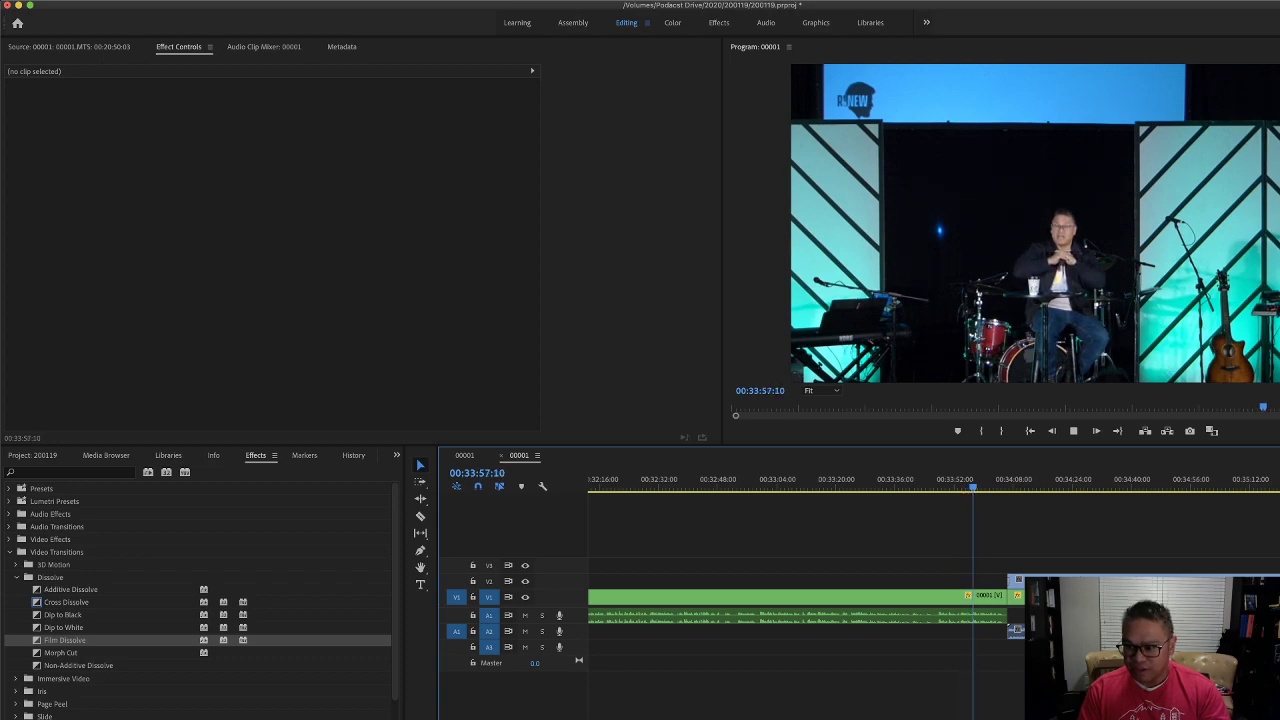
{"action": "left_click", "coordinate": [997, 486]}
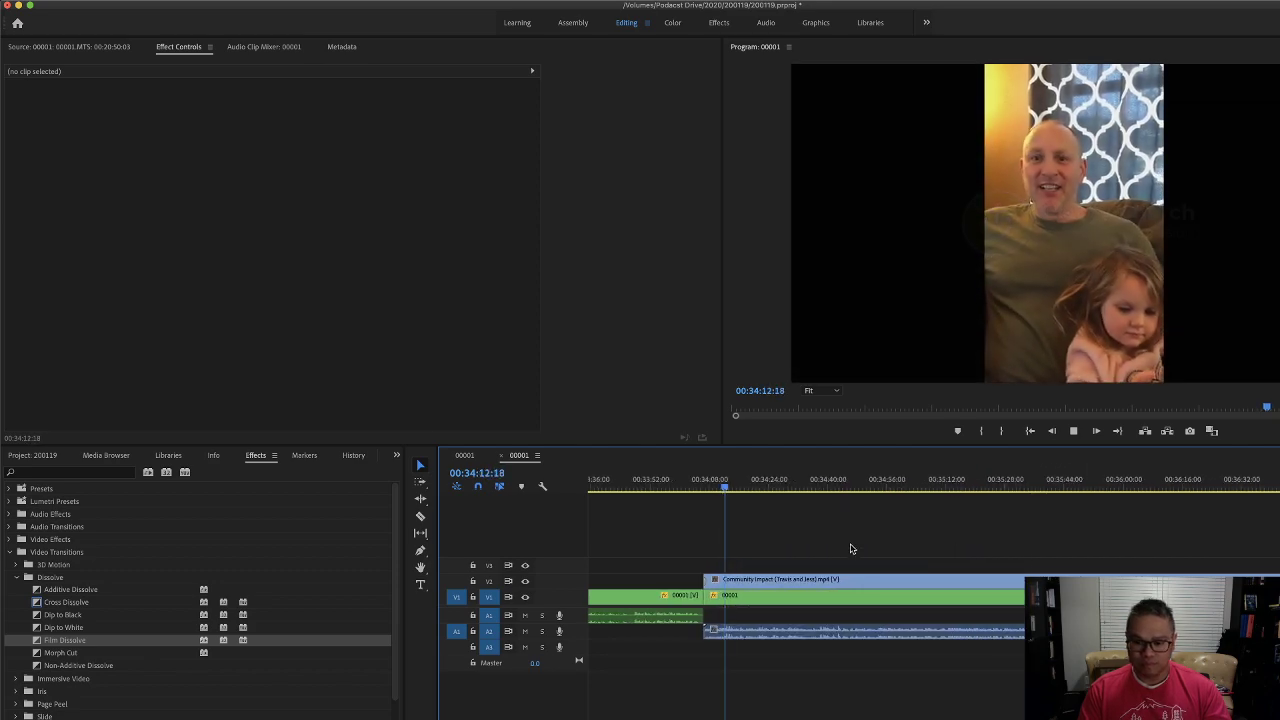
{"action": "key", "text": "space"}
Lower the Community Impact clip's volume to -8.5 dB in the Audio Clip Mixer and replay its opening.
{"action": "left_click", "coordinate": [770, 633]}
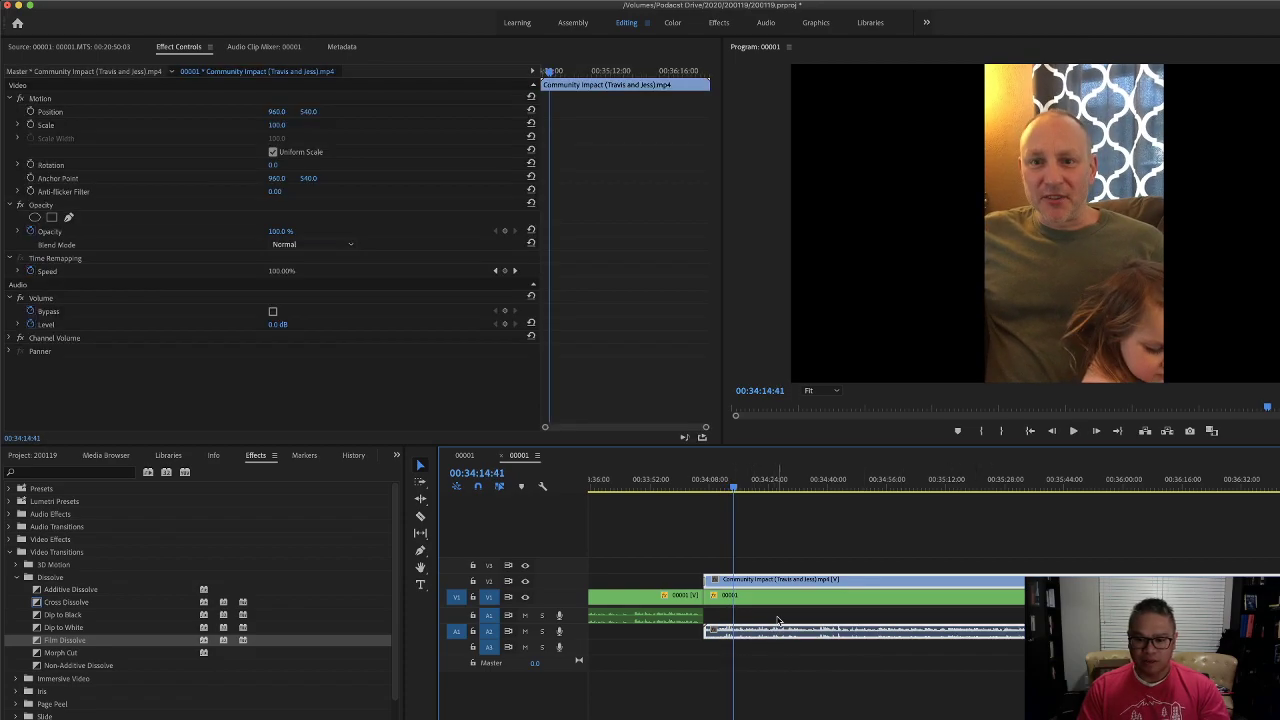
{"action": "left_click", "coordinate": [266, 47]}
{"action": "key", "text": "space"}
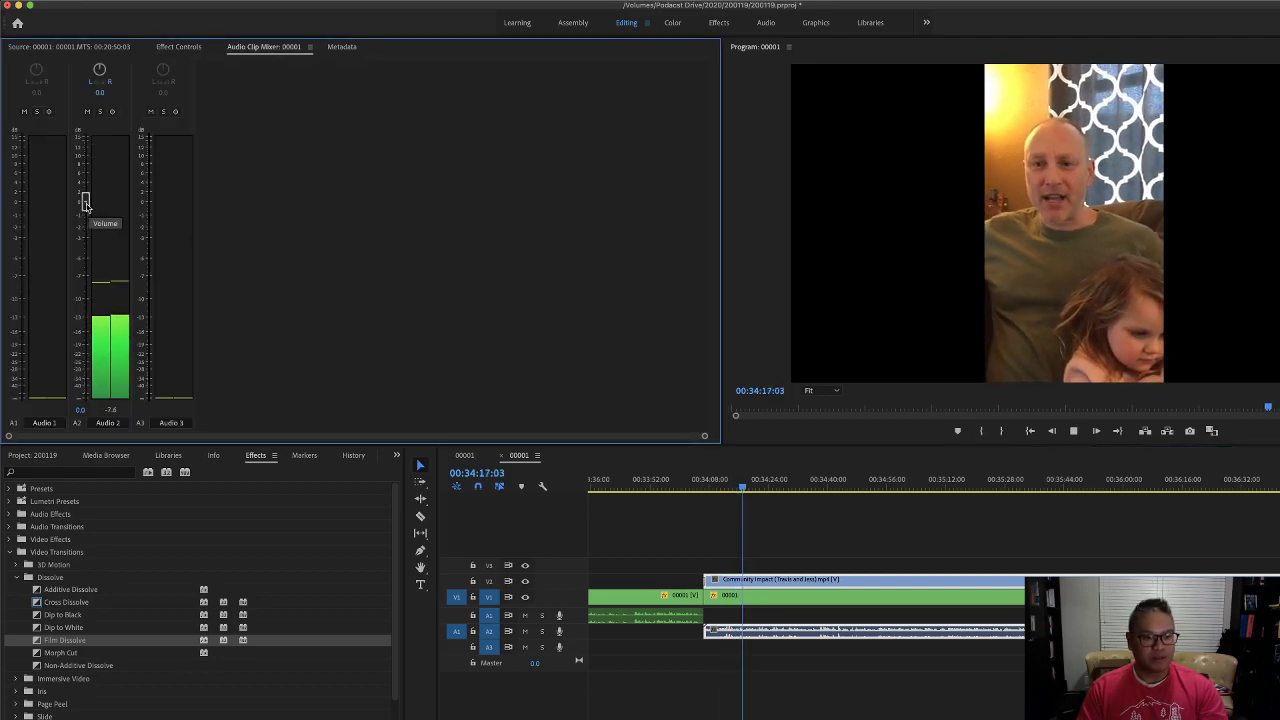
{"action": "left_click_drag", "start_coordinate": [85, 205], "coordinate": [85, 288]}
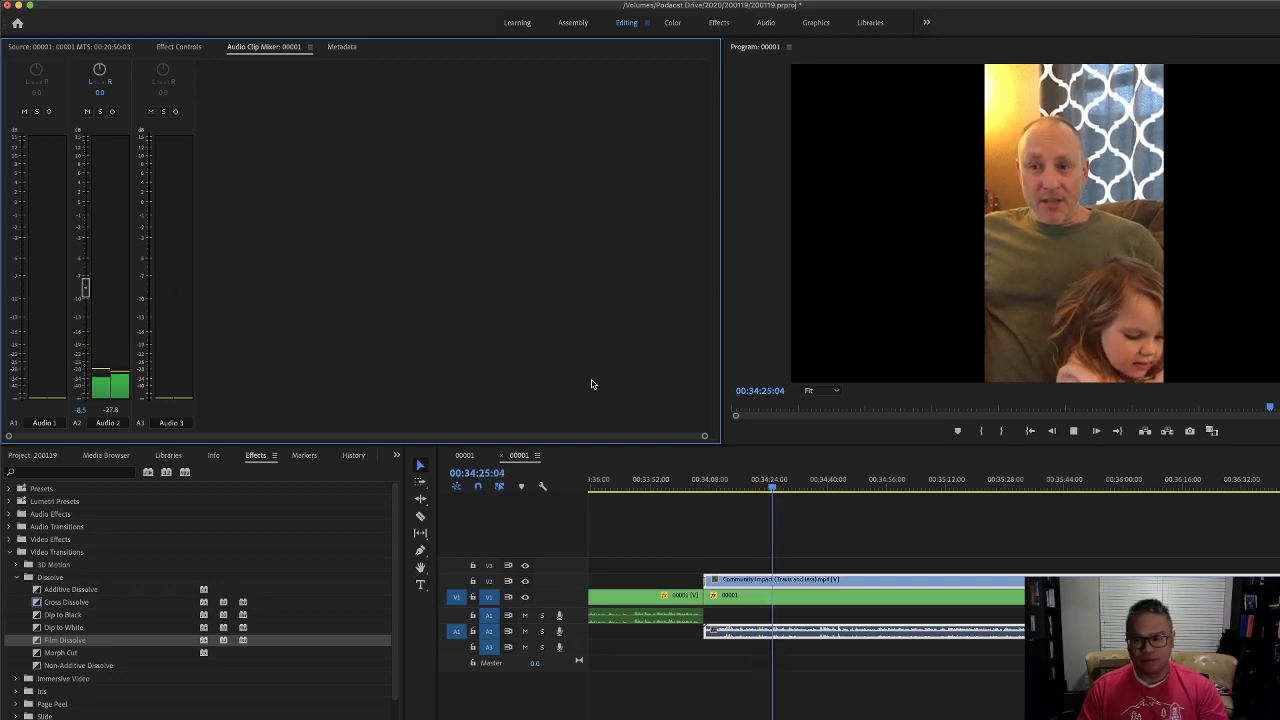
{"action": "left_click", "coordinate": [693, 480]}
{"action": "left_click_drag", "start_coordinate": [693, 480], "coordinate": [723, 481]}
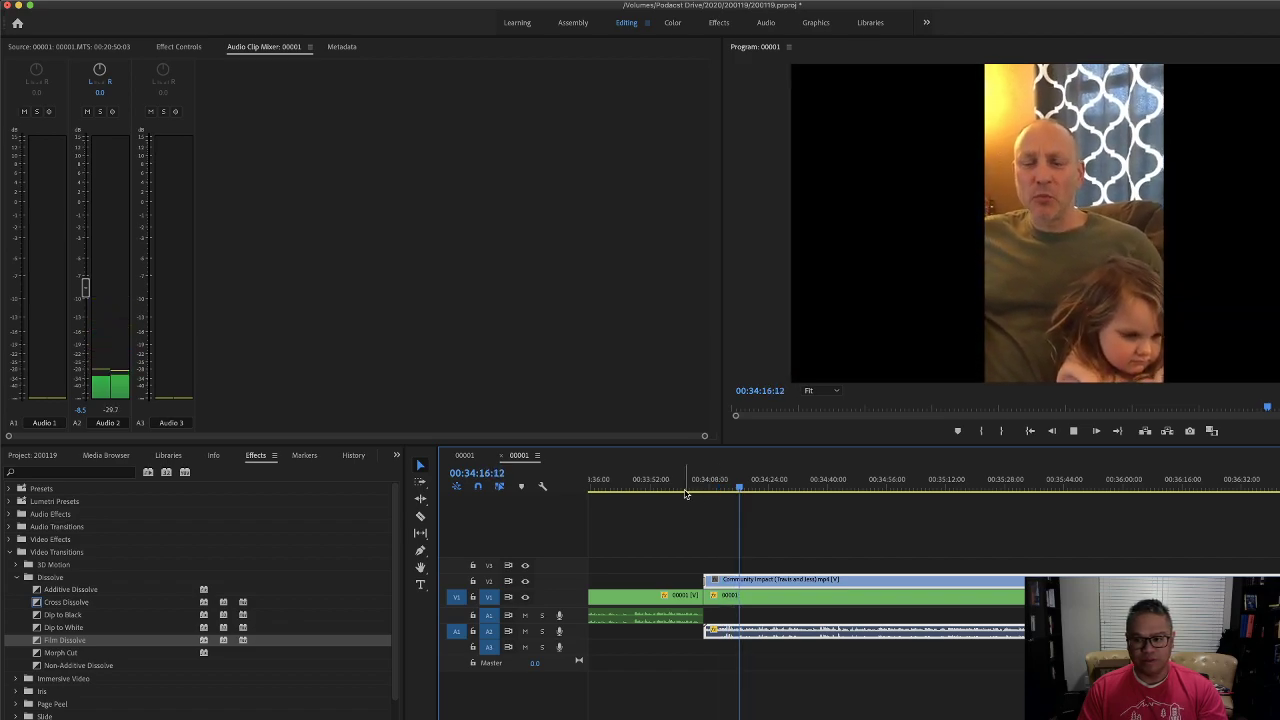
Set the Community Impact clip's volume to -7.4 dB and check playback at its opening, at 35:21 and near its end.
{"action": "left_click", "coordinate": [86, 289]}
{"action": "left_click_drag", "start_coordinate": [86, 289], "coordinate": [86, 279]}
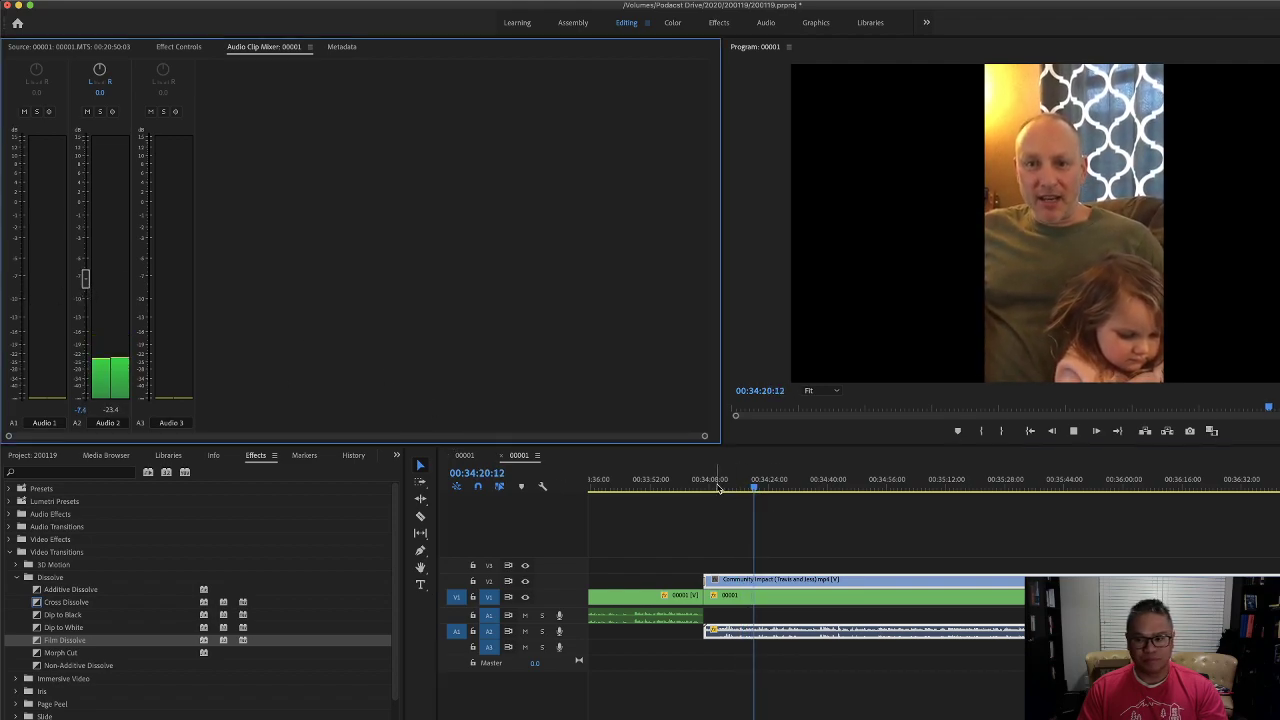
{"action": "left_click", "coordinate": [715, 487]}
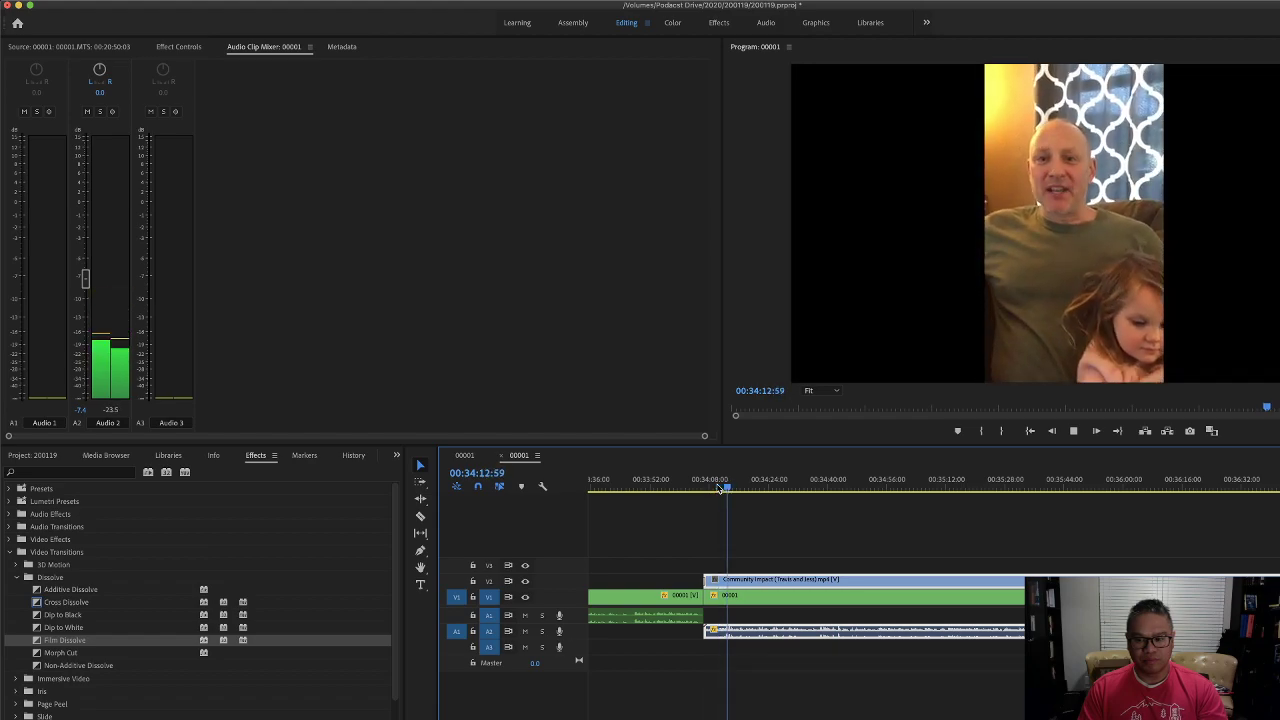
{"action": "left_click", "coordinate": [979, 487]}
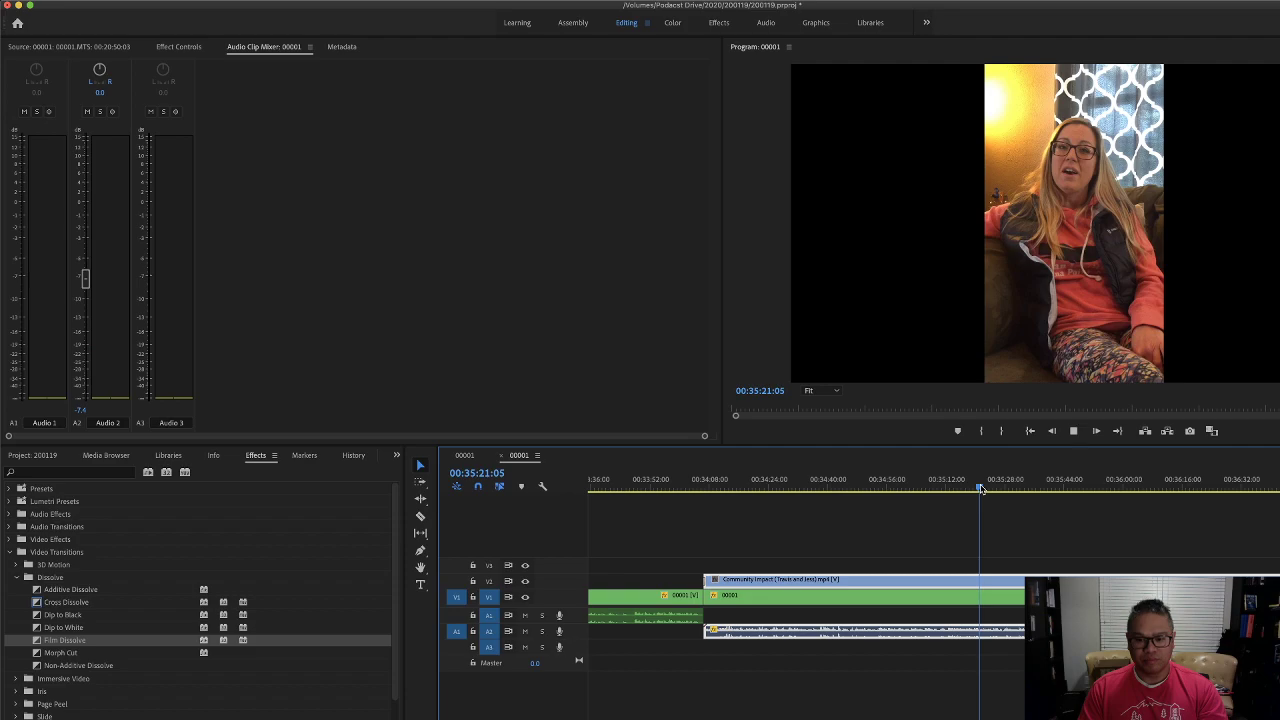
{"action": "left_click", "coordinate": [1268, 488]}
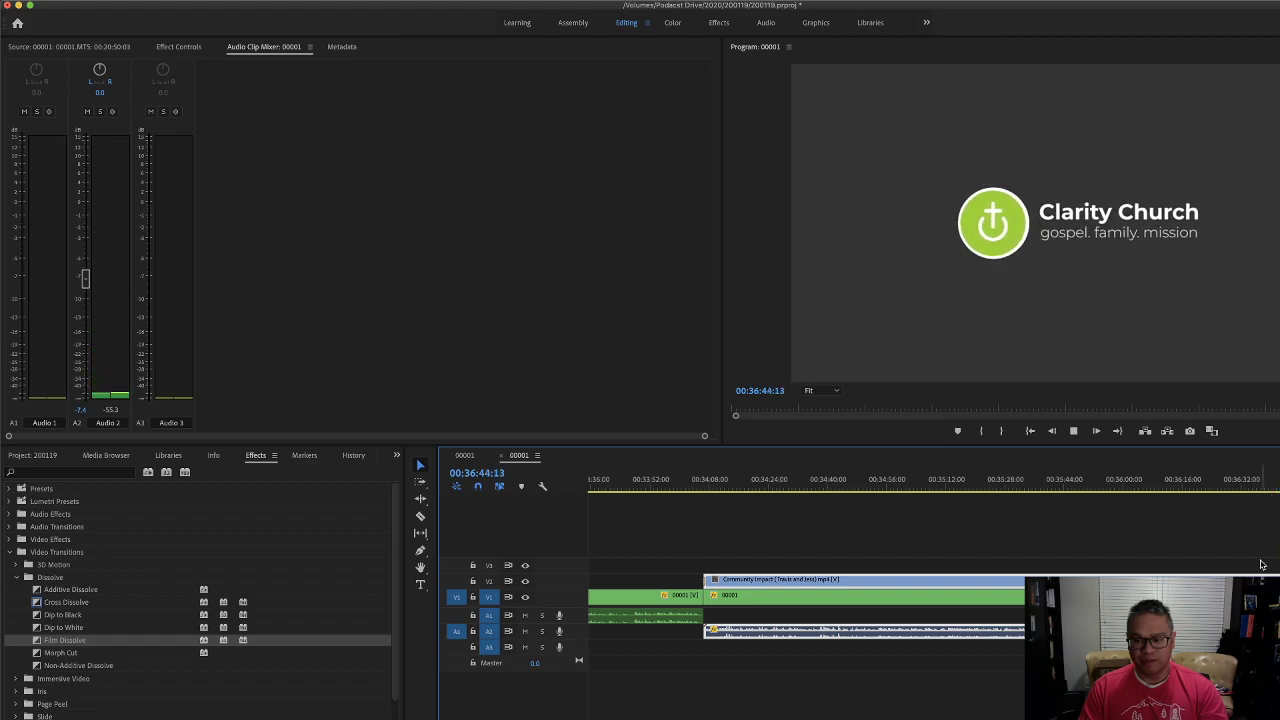
Trim the start of the talk's audio after the Community Impact video to 36:46:19 while V1 is locked, and unlock V1.
{"action": "key", "text": "space"}
{"action": "key", "text": "="}
{"action": "key", "text": "="}
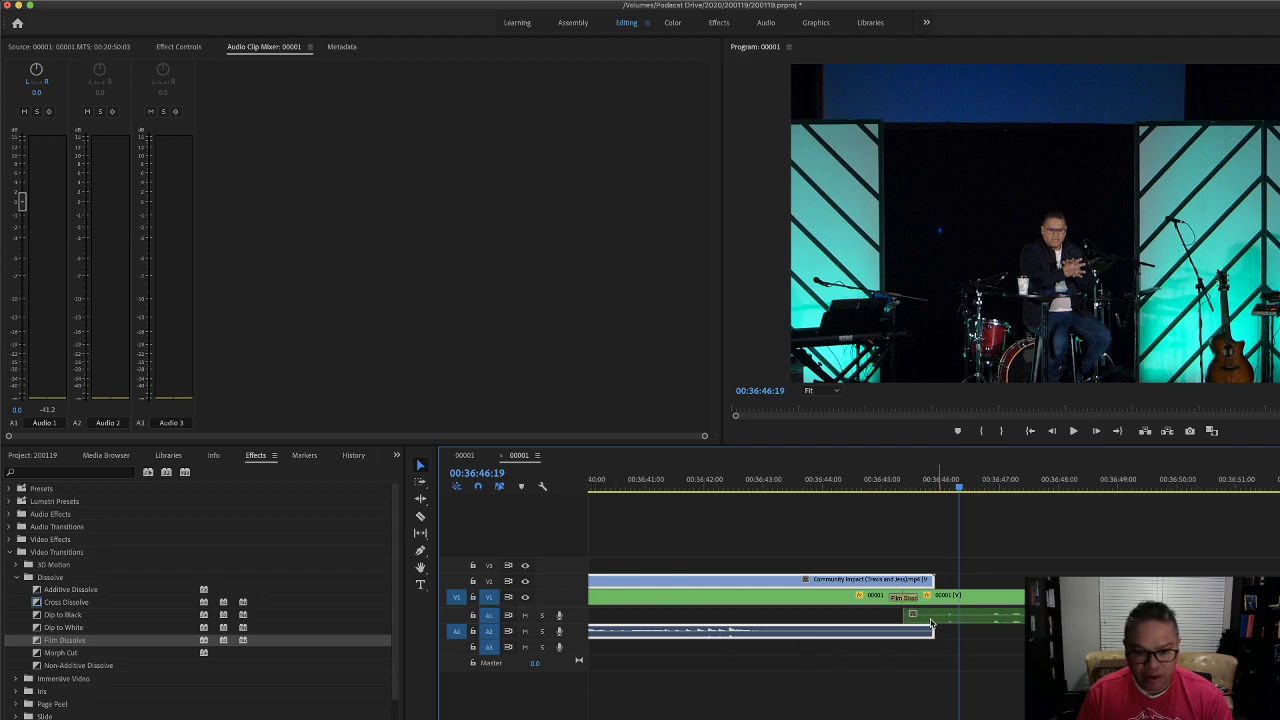
{"action": "left_click", "coordinate": [473, 598]}
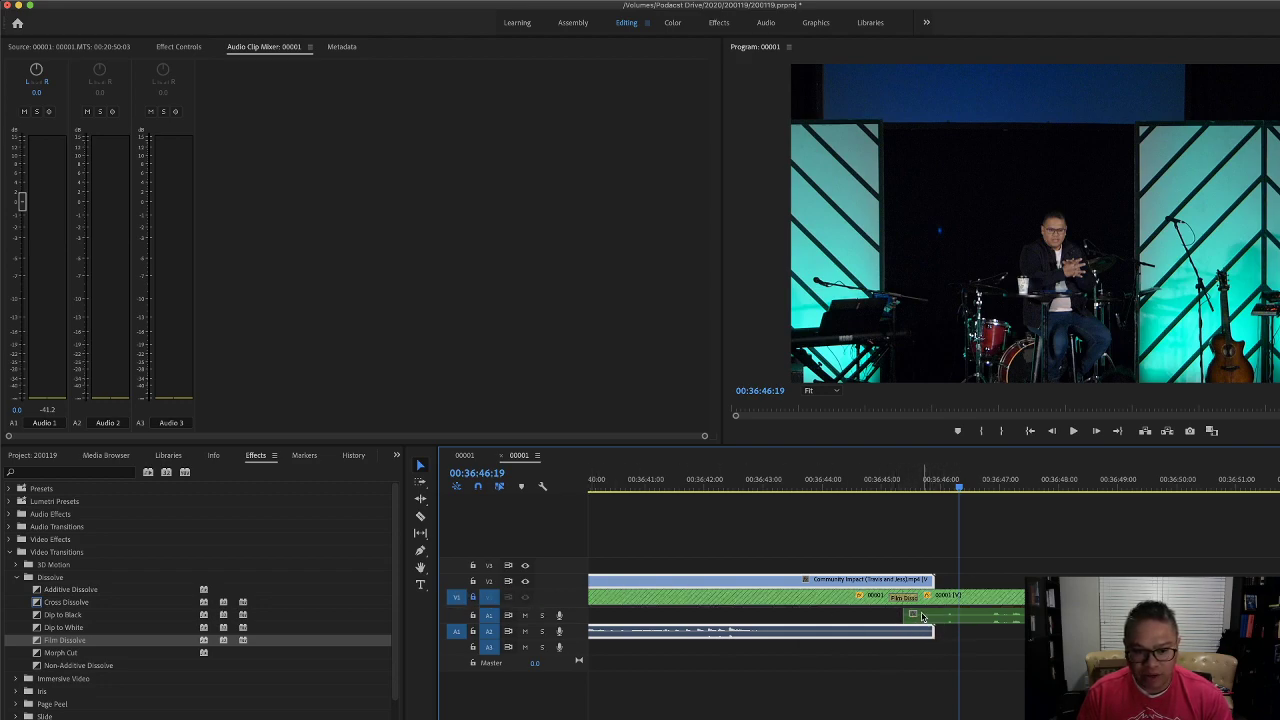
{"action": "left_click_drag", "start_coordinate": [910, 613], "coordinate": [968, 613]}
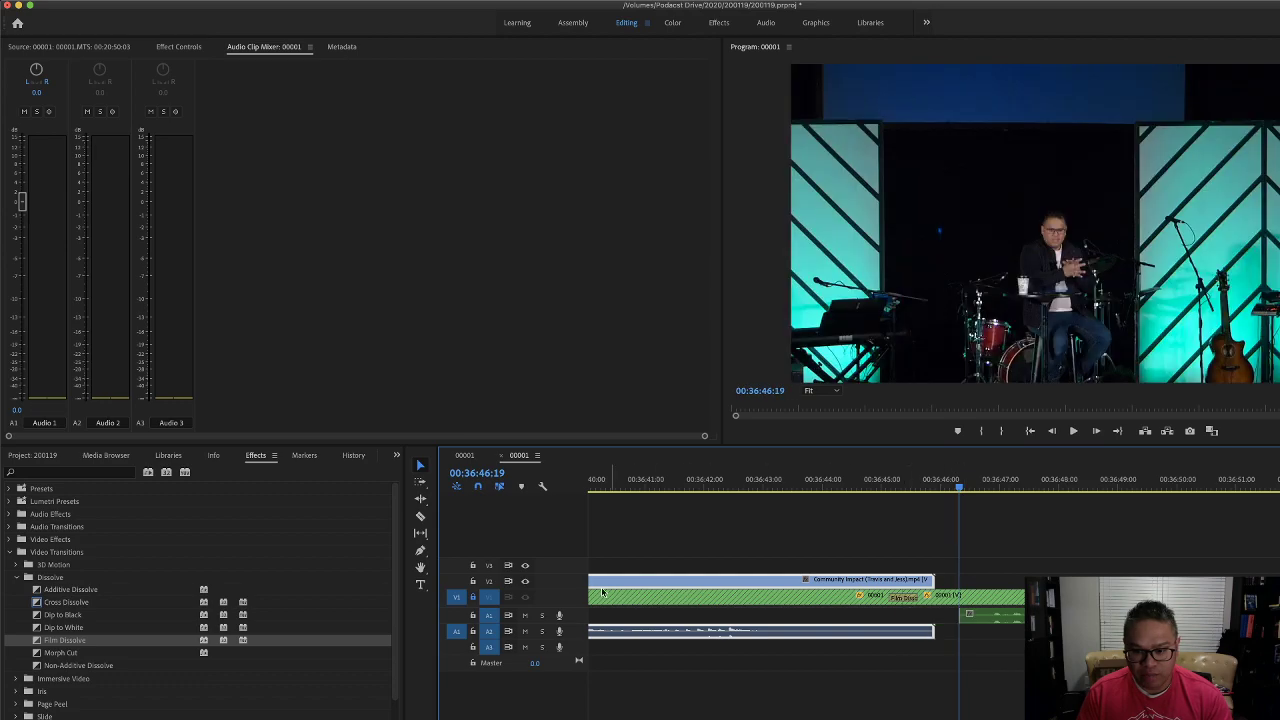
{"action": "left_click", "coordinate": [473, 598]}
Play the return from the Community Impact video to the talk, starting at 36:44:19.
{"action": "left_click", "coordinate": [840, 482]}
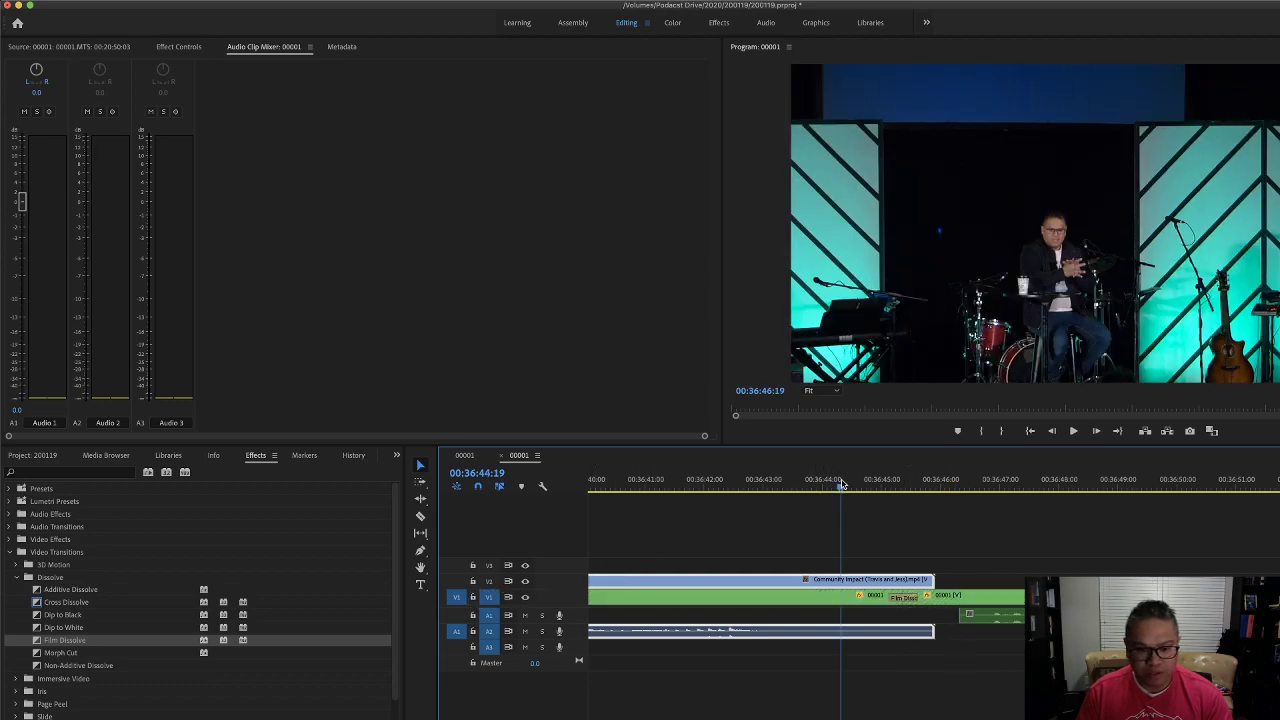
{"action": "key", "text": "space"}
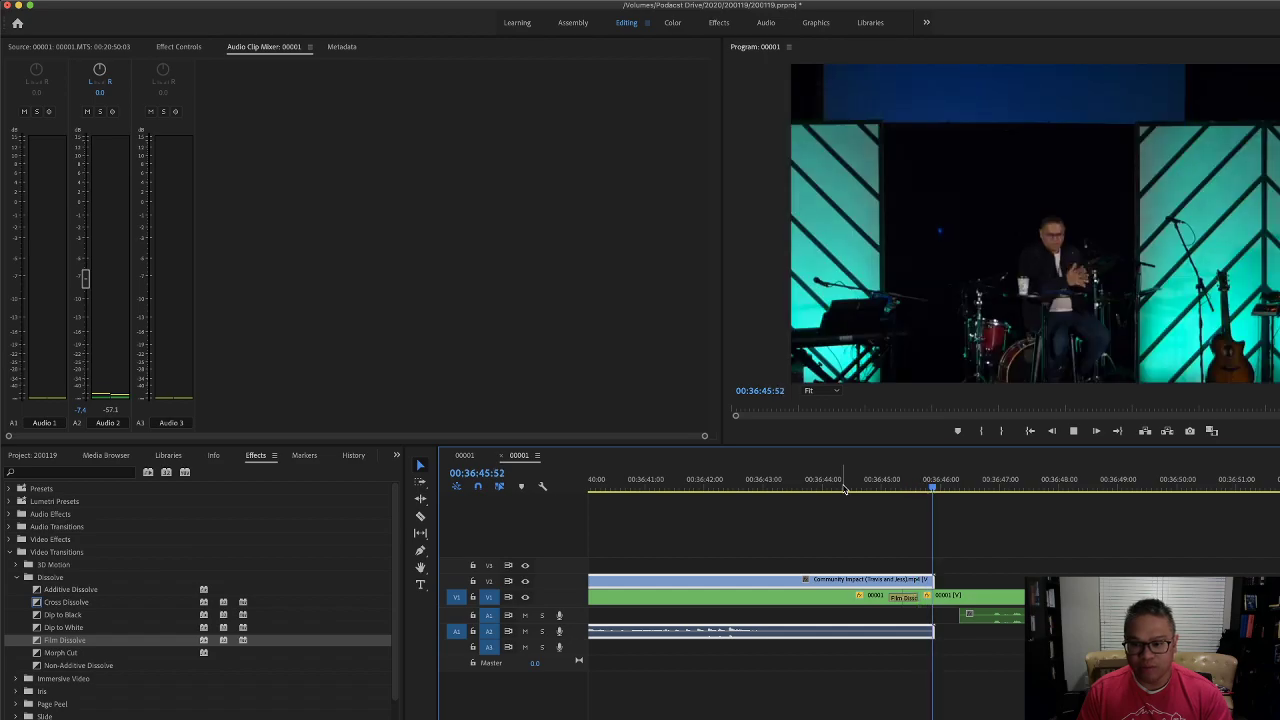
{"action": "key", "text": "space"}
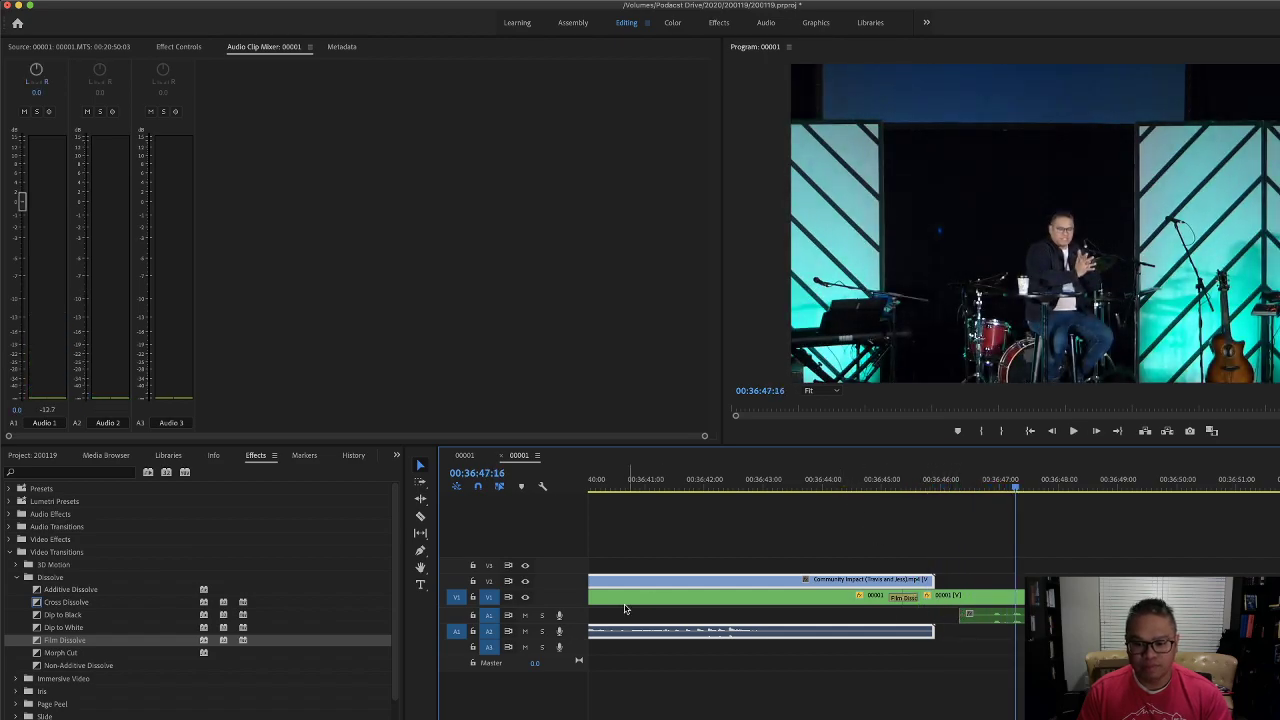
Trim about half a second more off the start of the returning talk's audio with V1 locked, and unlock V1.
{"action": "left_click", "coordinate": [473, 597]}
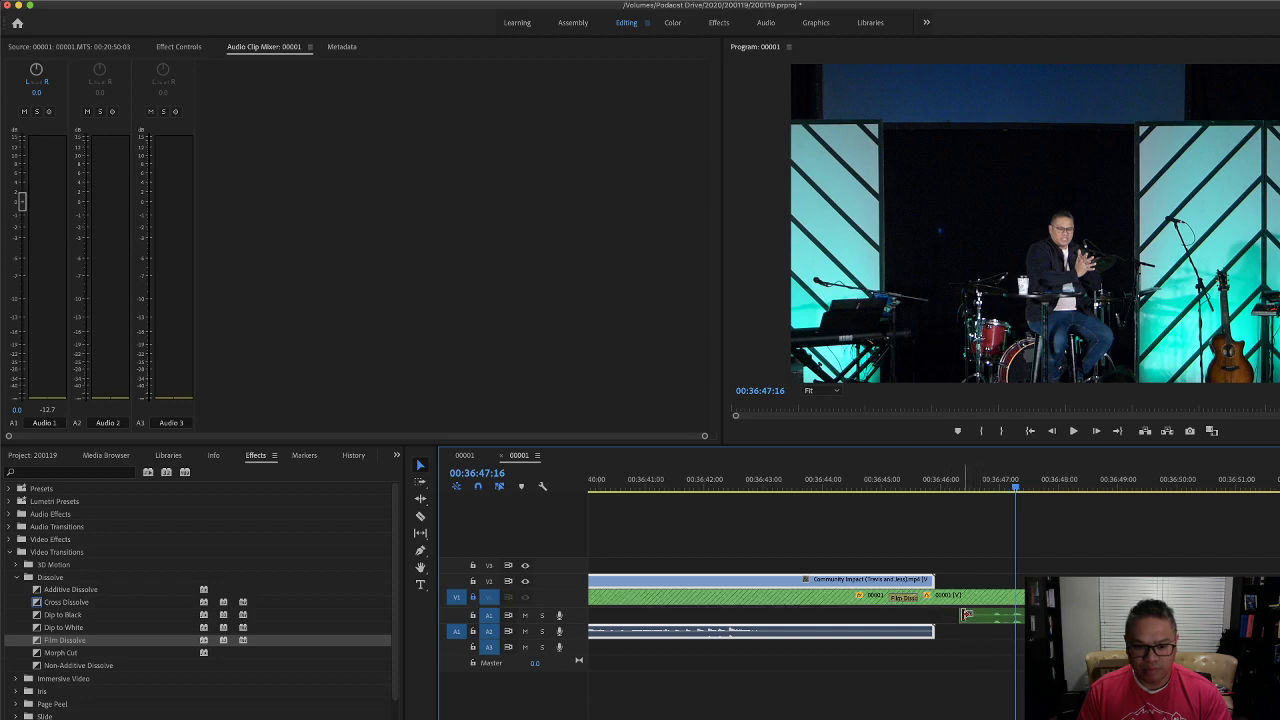
{"action": "double_click", "coordinate": [964, 616]}
{"action": "left_click_drag", "start_coordinate": [966, 615], "coordinate": [990, 613]}
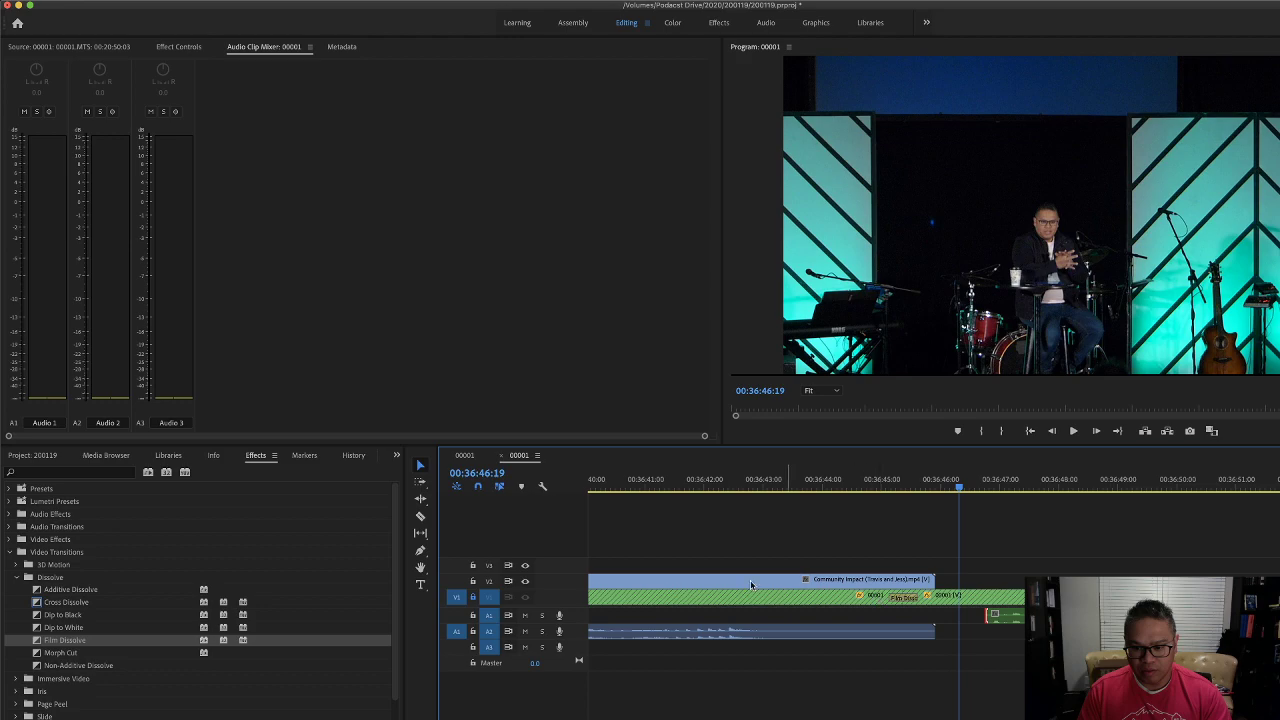
{"action": "left_click", "coordinate": [480, 596]}
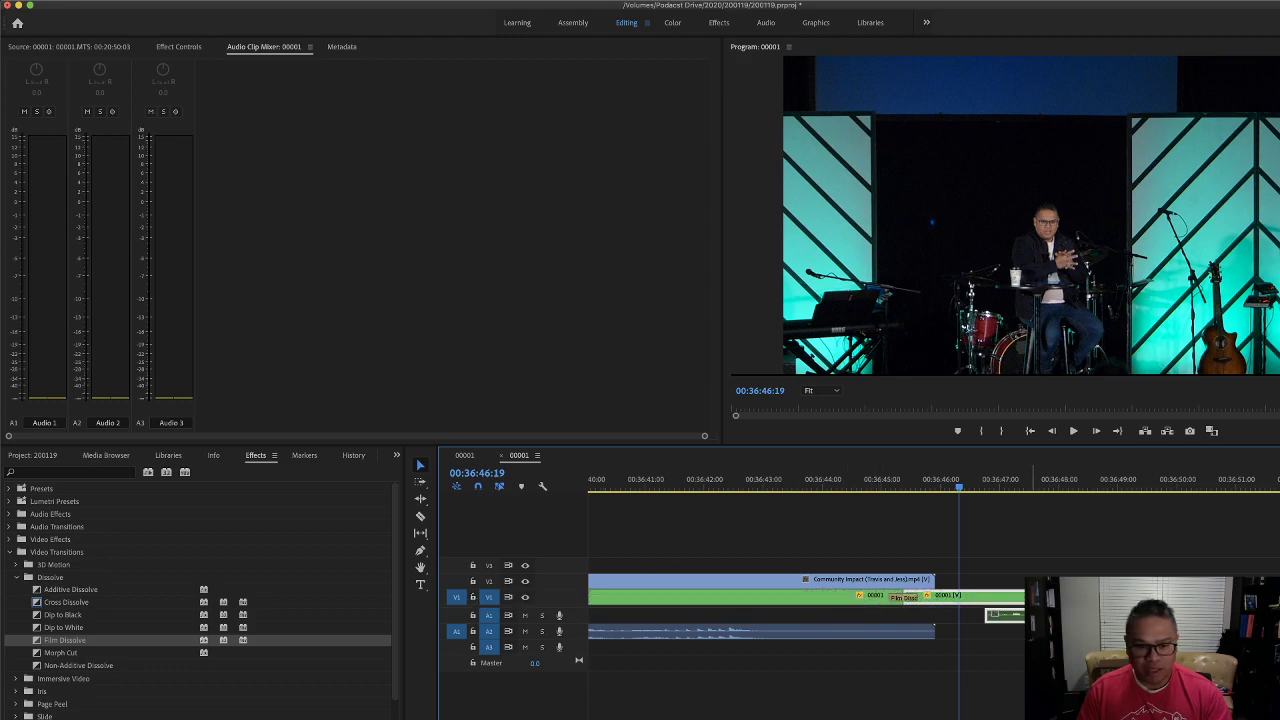
Move the returning talk section earlier so its audio starts where the Community Impact video ends, and play the join.
{"action": "left_click_drag", "start_coordinate": [992, 614], "coordinate": [991, 617]}
{"action": "left_click", "coordinate": [800, 485]}
{"action": "key", "text": "space"}
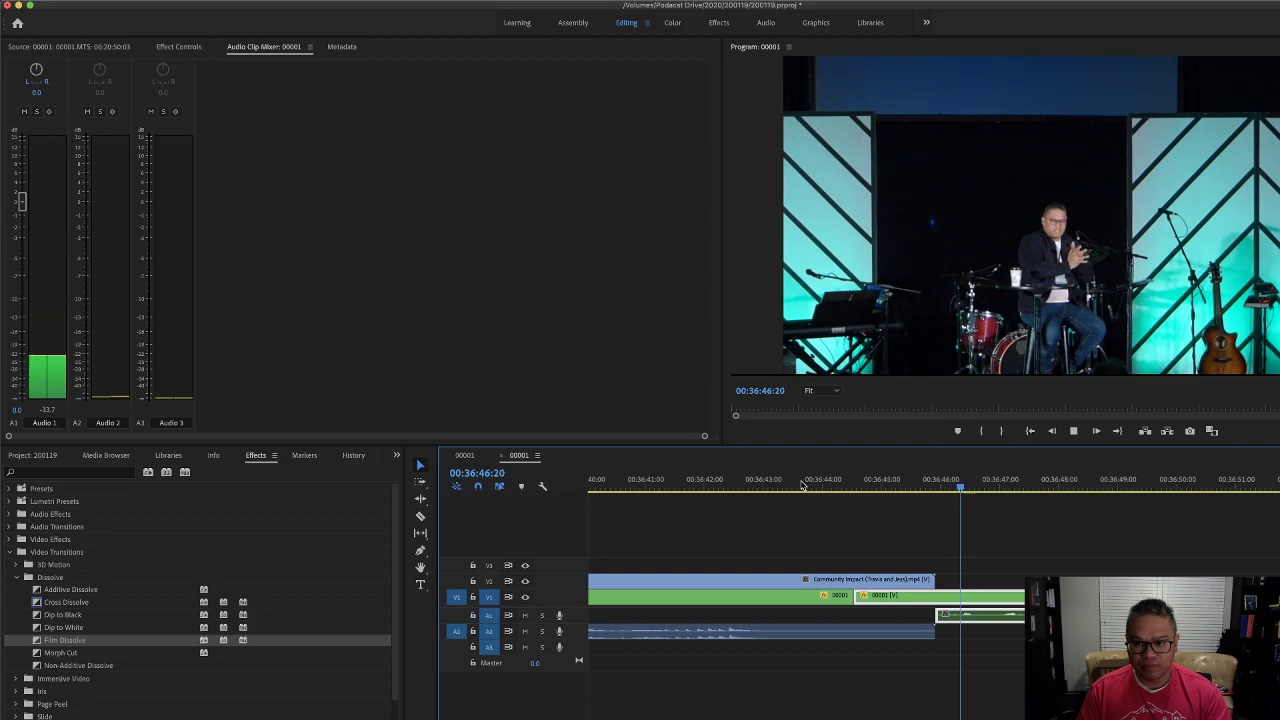
{"action": "key", "text": "space"}
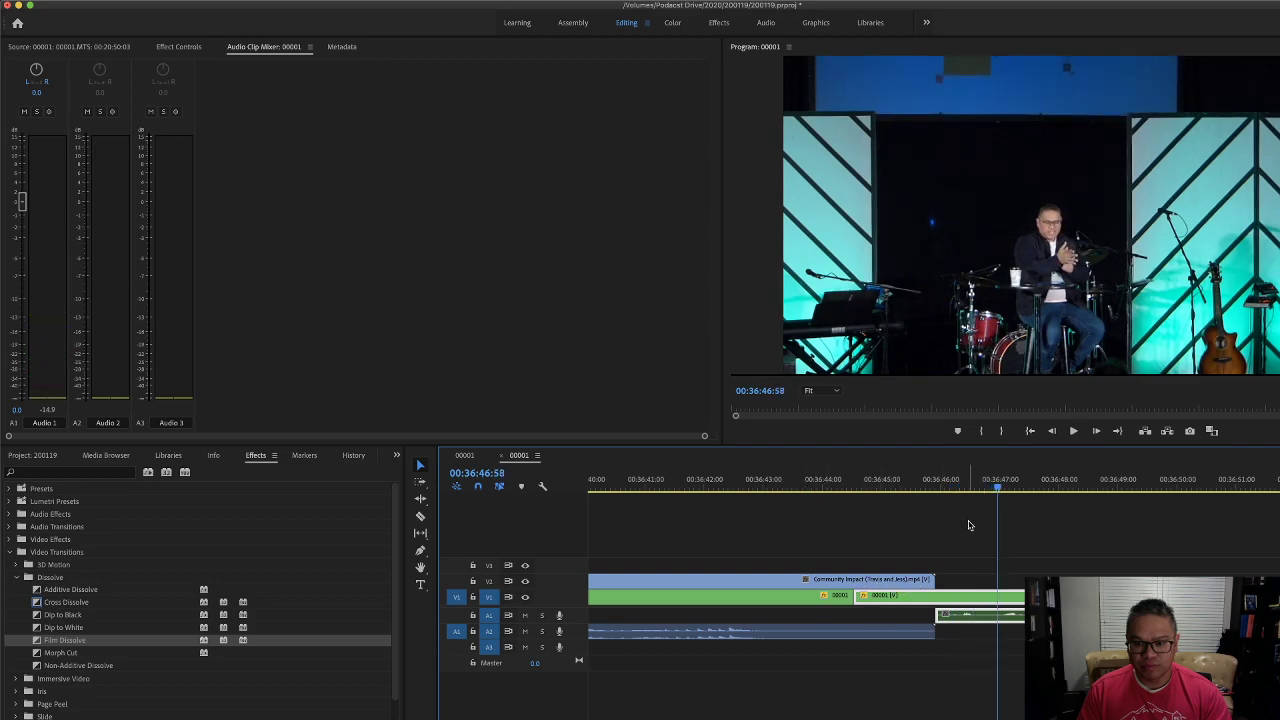
Move the returning talk section about 0.7 seconds earlier so its audio overlaps the Community Impact video's end, and play the join.
{"action": "left_click", "coordinate": [810, 485]}
{"action": "left_click", "coordinate": [841, 485]}
{"action": "left_click_drag", "start_coordinate": [1003, 601], "coordinate": [961, 601]}
{"action": "key", "text": "space"}
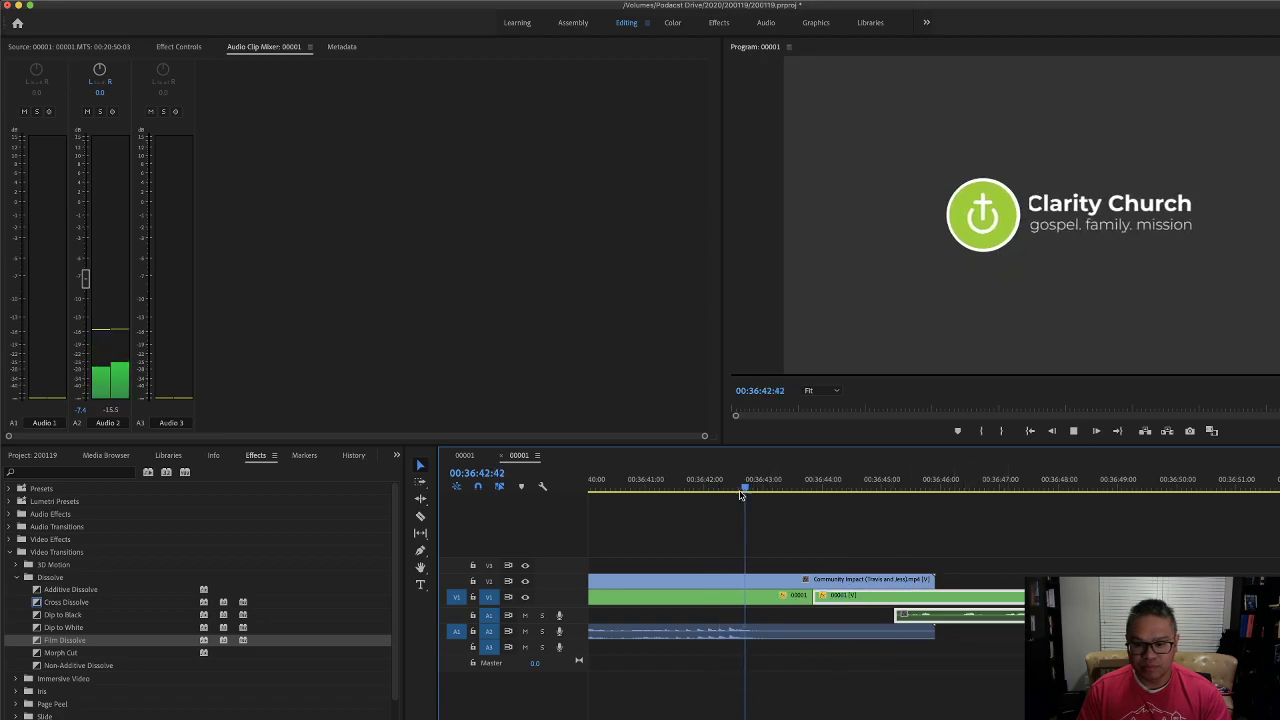
Delete the leftover talk video section on V1 beneath the Community Impact video and stop playback after the join.
{"action": "left_click", "coordinate": [775, 597]}
{"action": "key", "text": "Delete"}
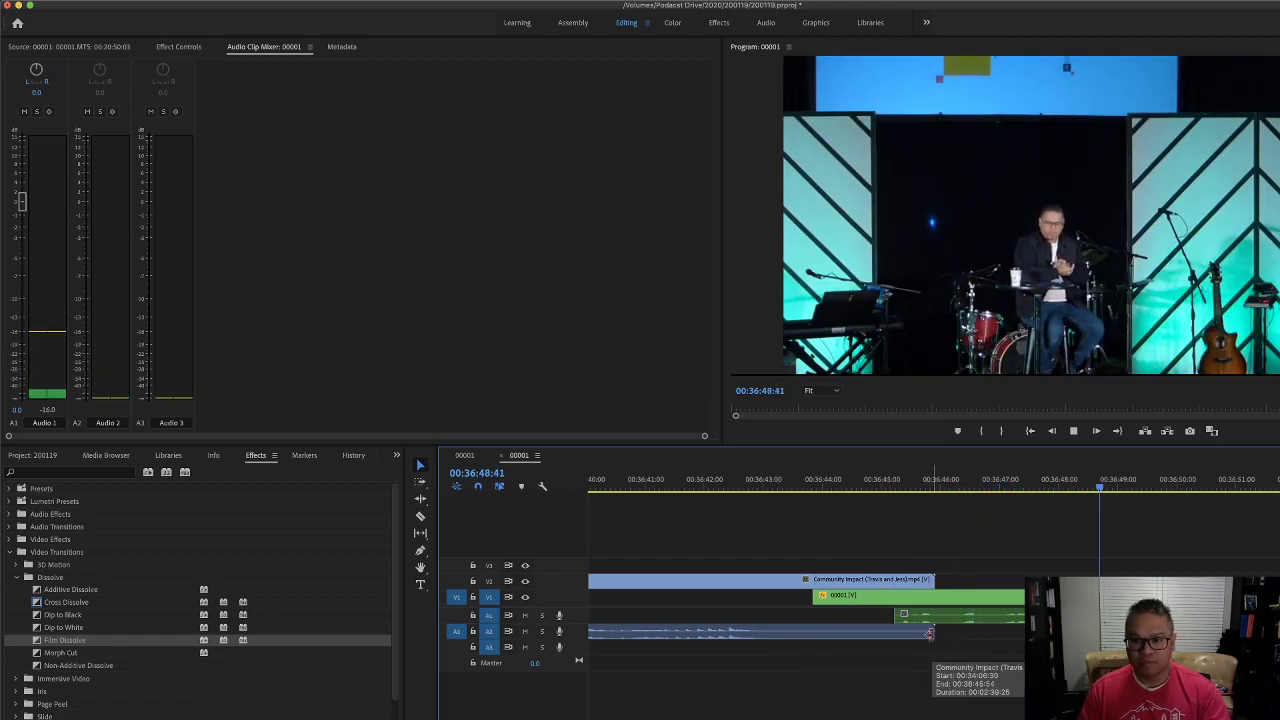
{"action": "key", "text": "space"}
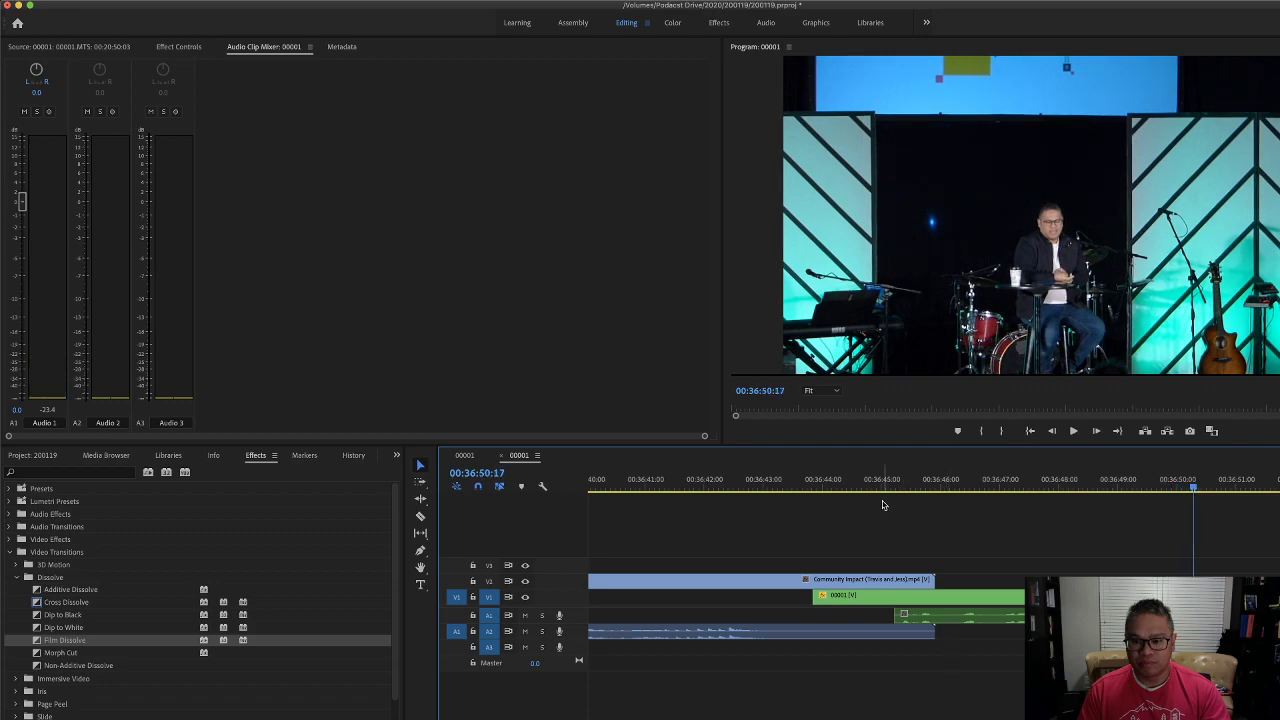
Move the returning talk section about 0.2 seconds earlier and play the join from about 36:42.
{"action": "left_click_drag", "start_coordinate": [1020, 604], "coordinate": [1007, 603]}
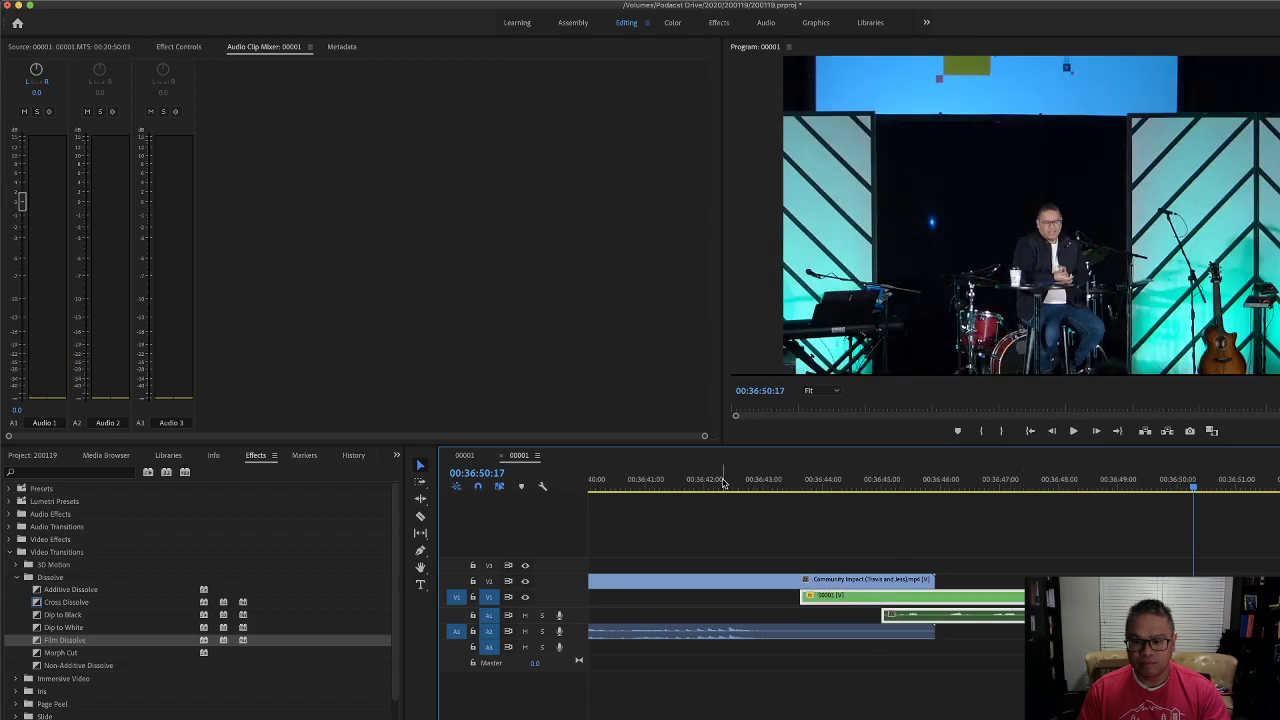
{"action": "left_click", "coordinate": [722, 483]}
{"action": "key", "text": "space"}
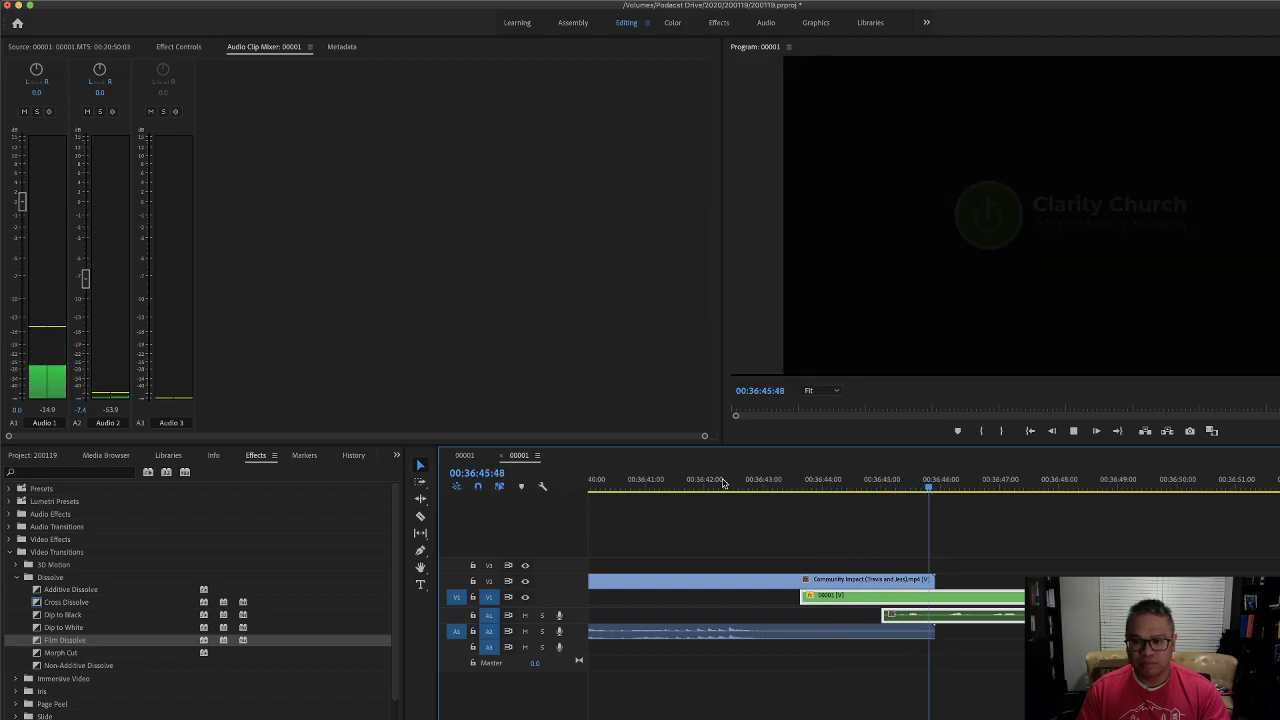
Move the returning talk section on V1 about 1.1 seconds earlier beneath the Community Impact video and play the join.
{"action": "left_click", "coordinate": [764, 484]}
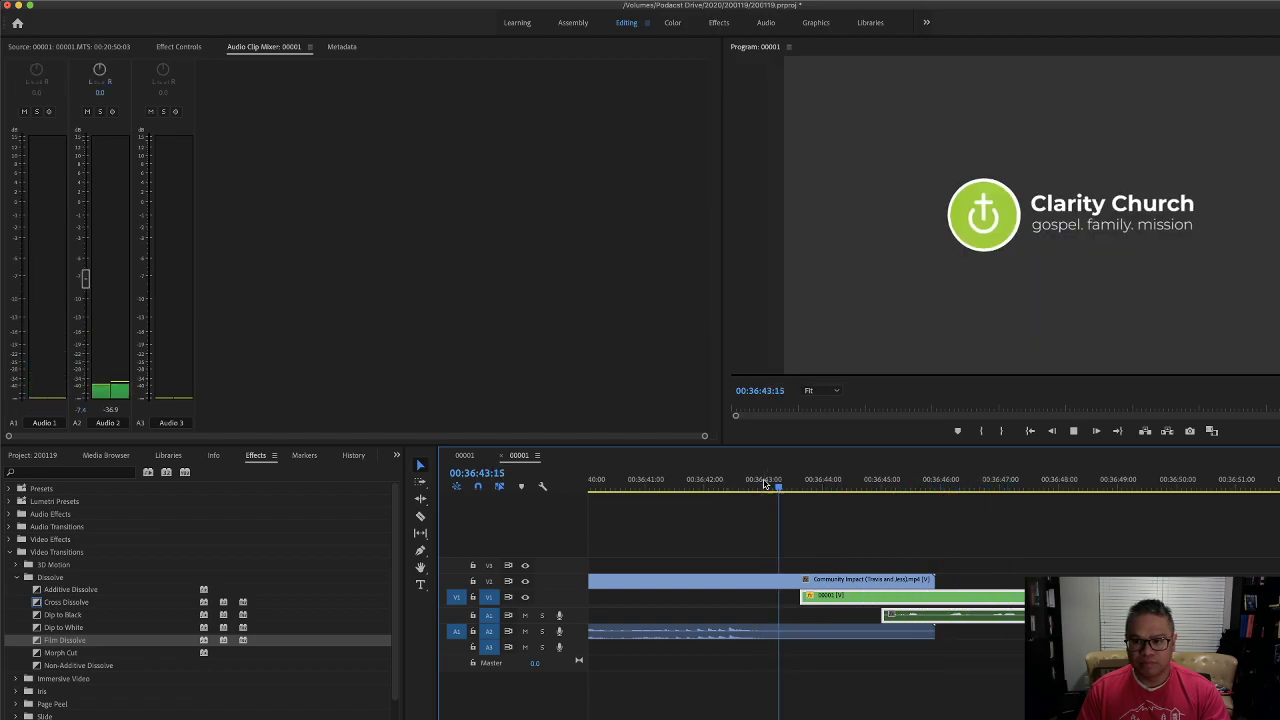
{"action": "key", "text": "space"}
{"action": "left_click_drag", "start_coordinate": [843, 596], "coordinate": [768, 567]}
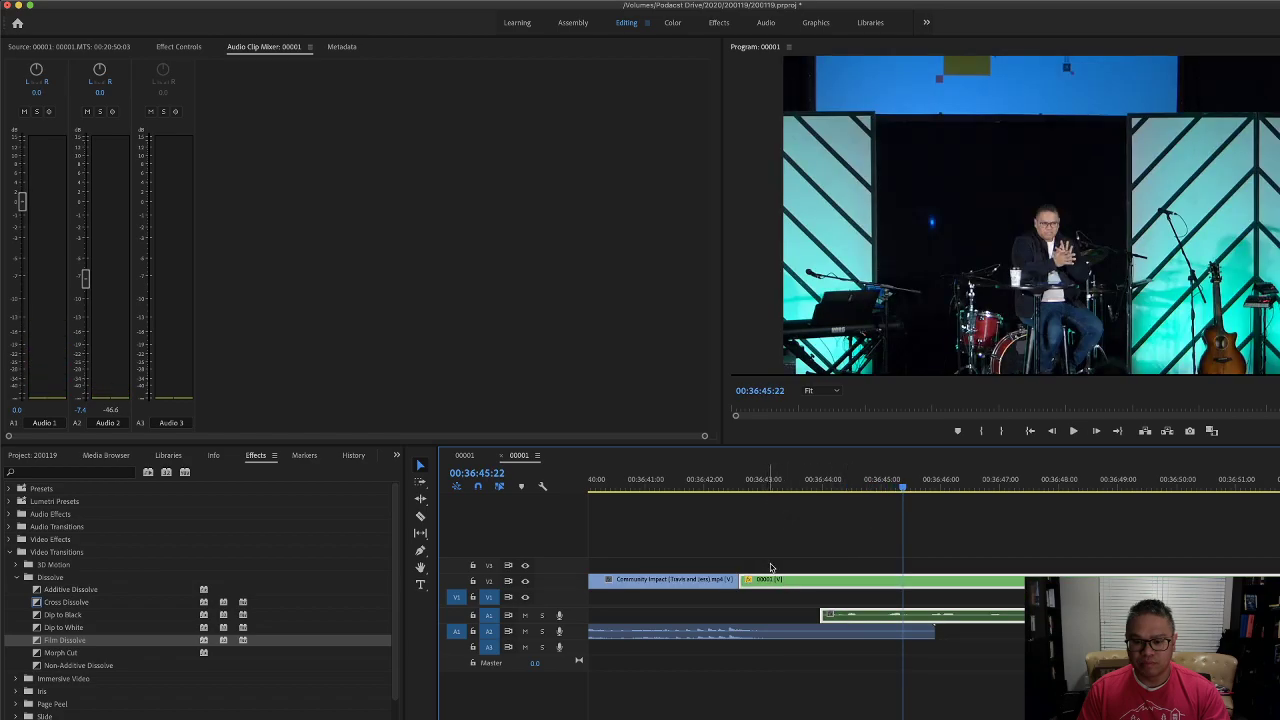
{"action": "key", "text": "super+z"}
{"action": "left_click_drag", "start_coordinate": [862, 602], "coordinate": [797, 602]}
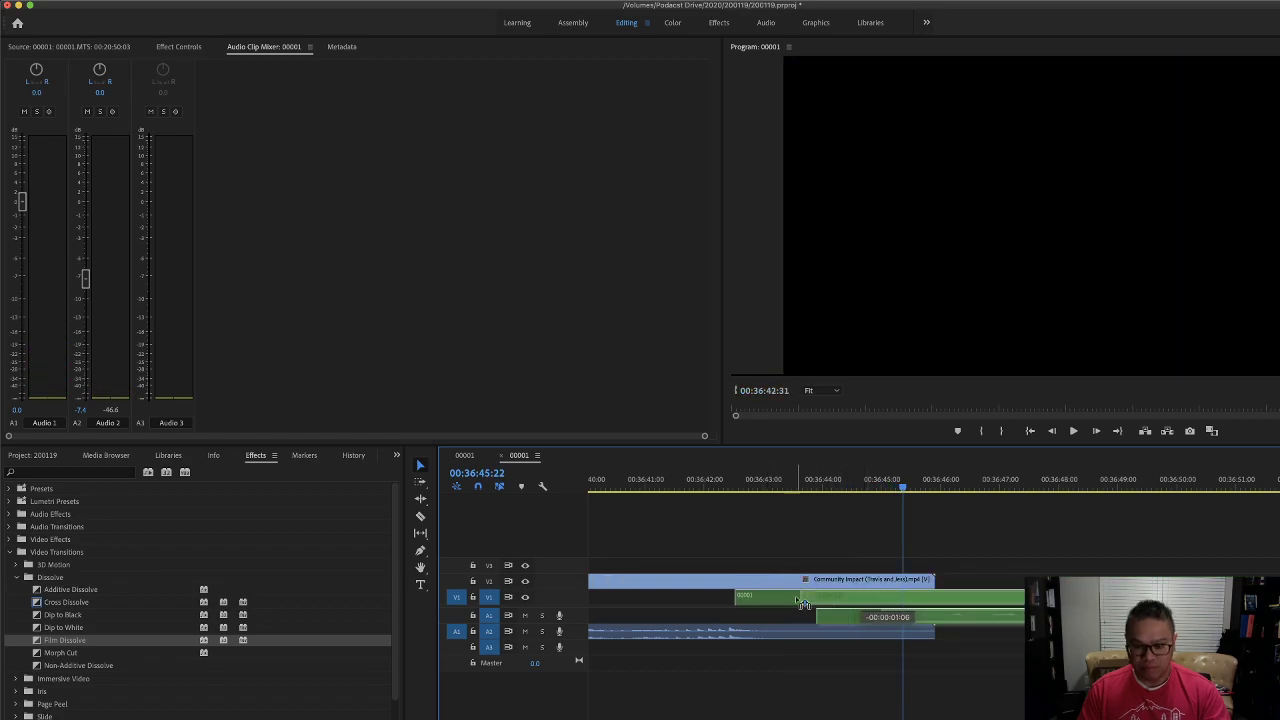
{"action": "left_click", "coordinate": [686, 483]}
{"action": "key", "text": "space"}
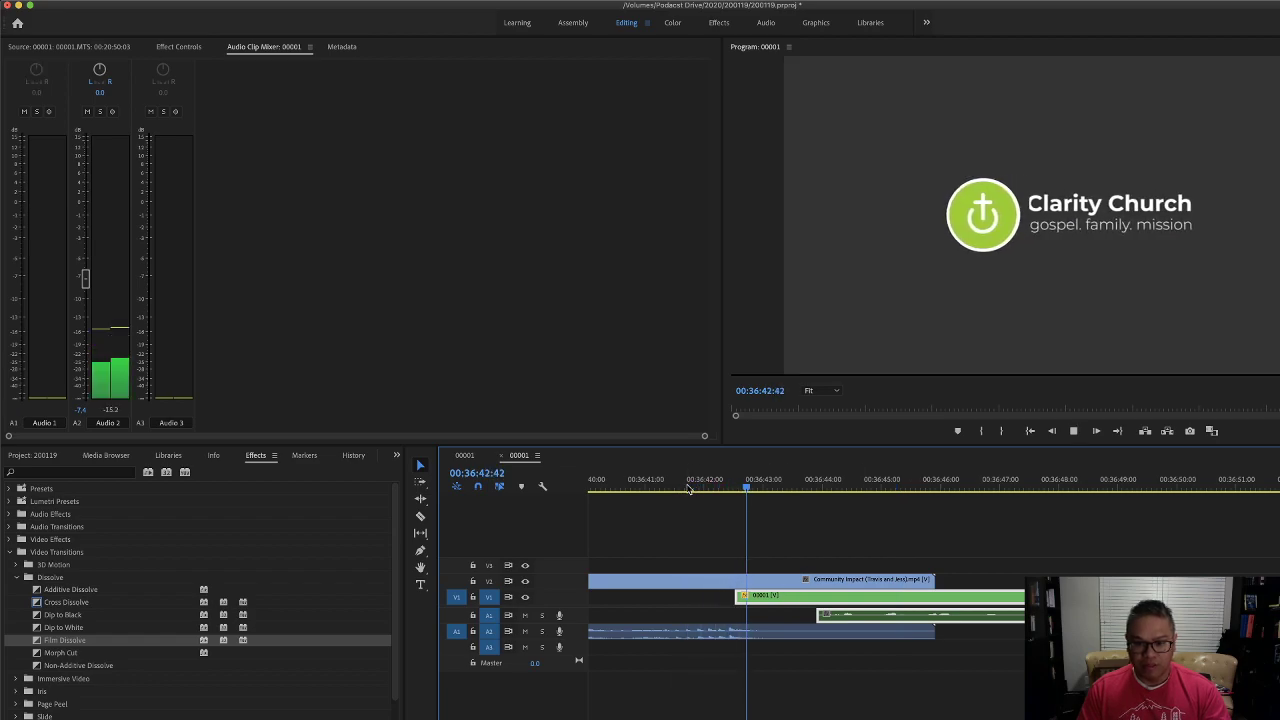
Move the returning talk section about one more second earlier and play the join from about 36:41.
{"action": "left_click_drag", "start_coordinate": [908, 598], "coordinate": [849, 598]}
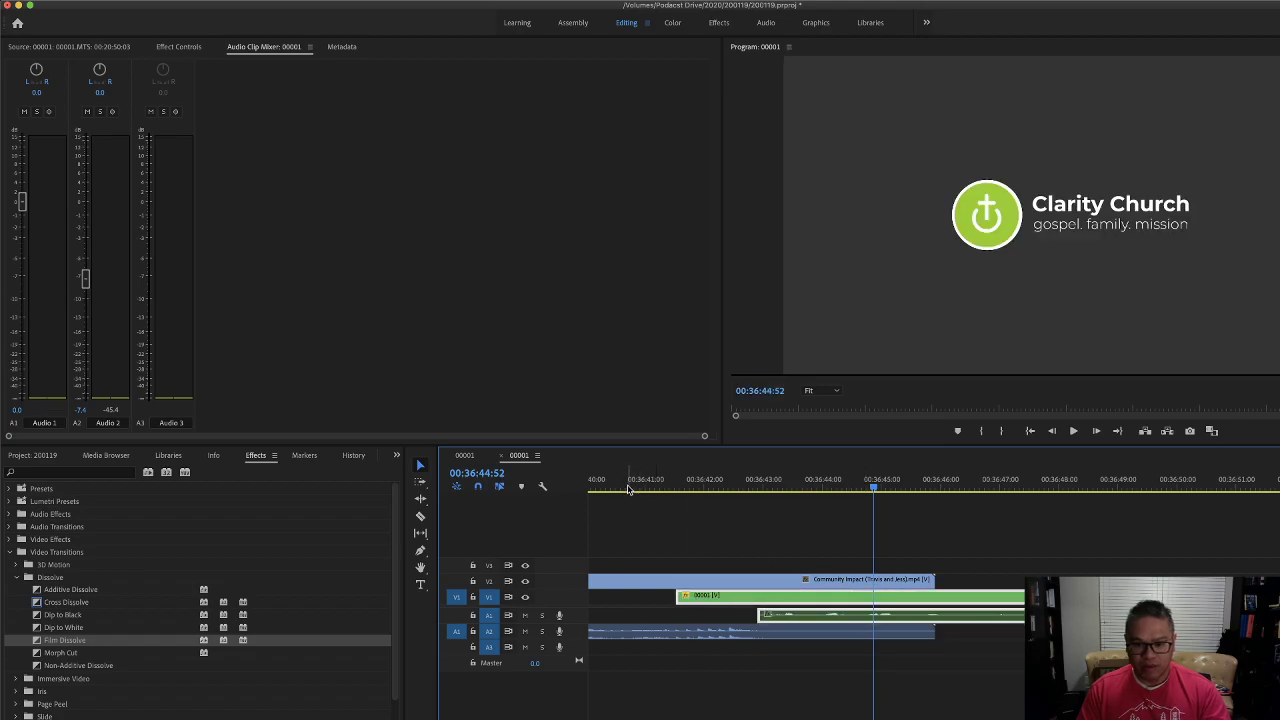
{"action": "left_click", "coordinate": [628, 488]}
{"action": "key", "text": "space"}
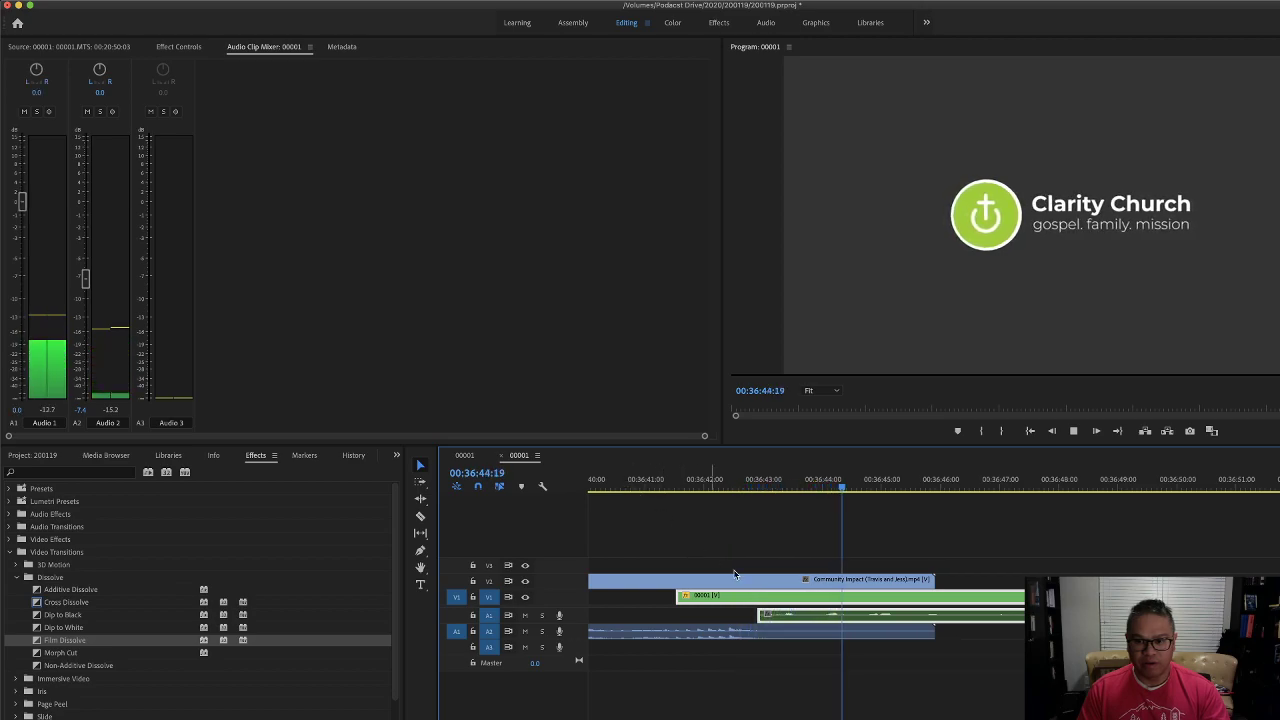
{"action": "key", "text": "space"}
Move the returning talk section about 0.2 seconds later and play the join through to the talk.
{"action": "left_click_drag", "start_coordinate": [764, 600], "coordinate": [778, 601]}
{"action": "left_click", "coordinate": [650, 488]}
{"action": "key", "text": "space"}
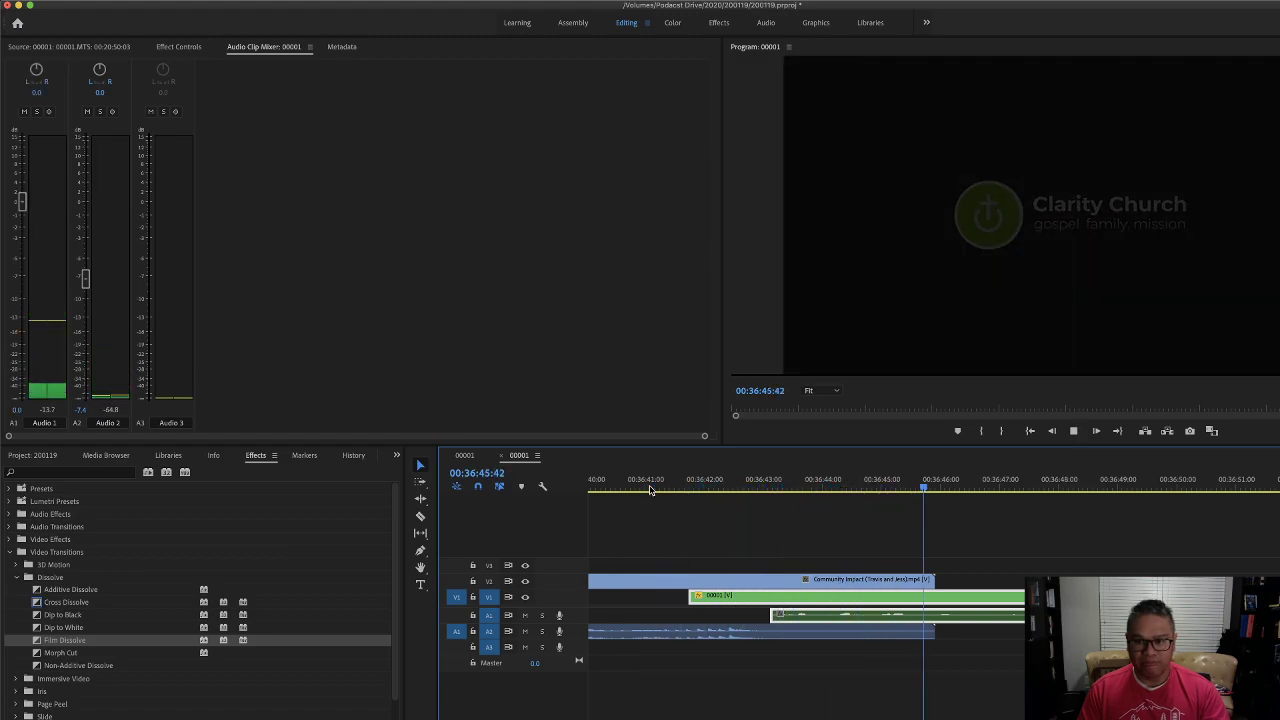
{"action": "key", "text": "space"}
Apply a Film Dissolve to the end of the Community Impact video on V2 and play the transition.
{"action": "left_click", "coordinate": [929, 587]}
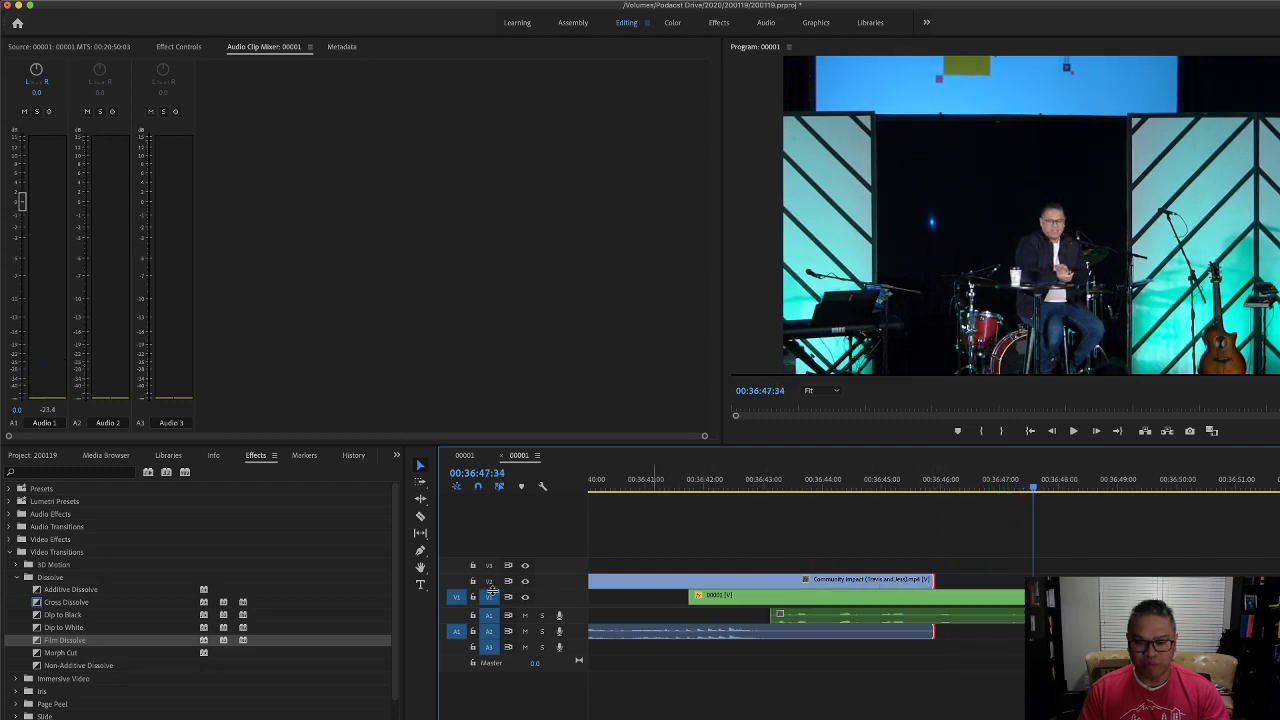
{"action": "left_click_drag", "start_coordinate": [88, 641], "coordinate": [897, 615]}
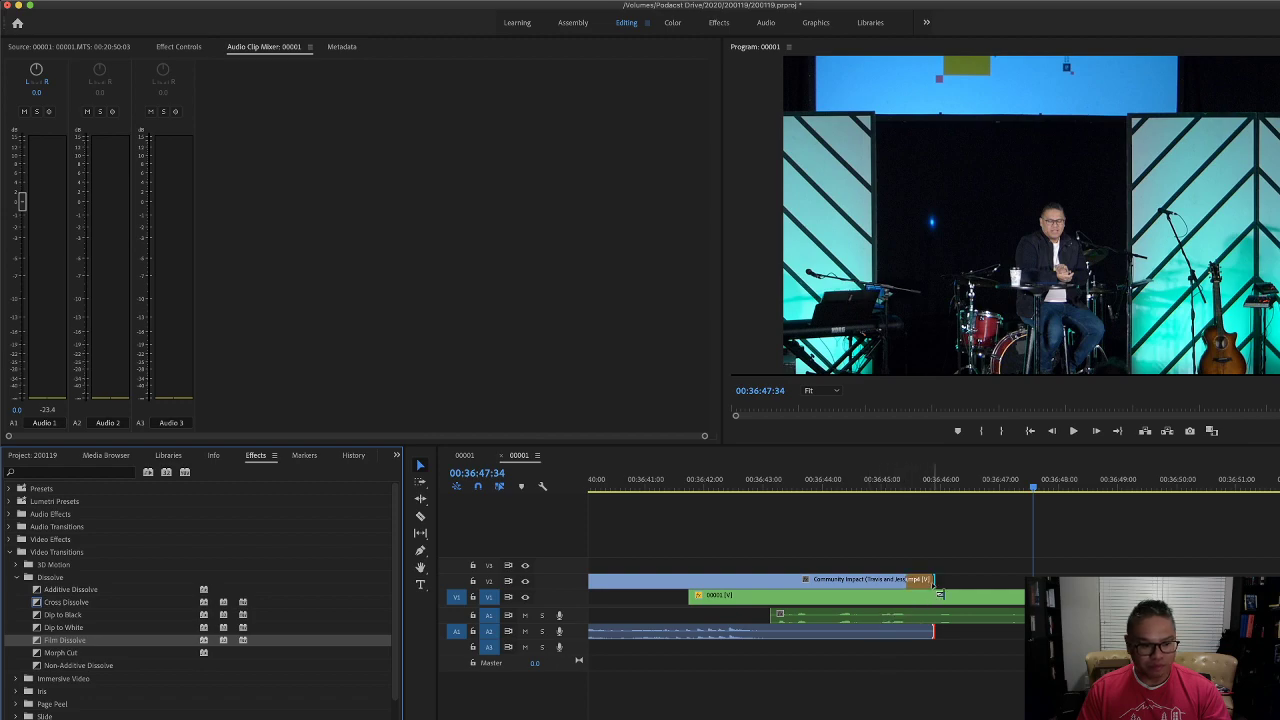
{"action": "left_click", "coordinate": [838, 489]}
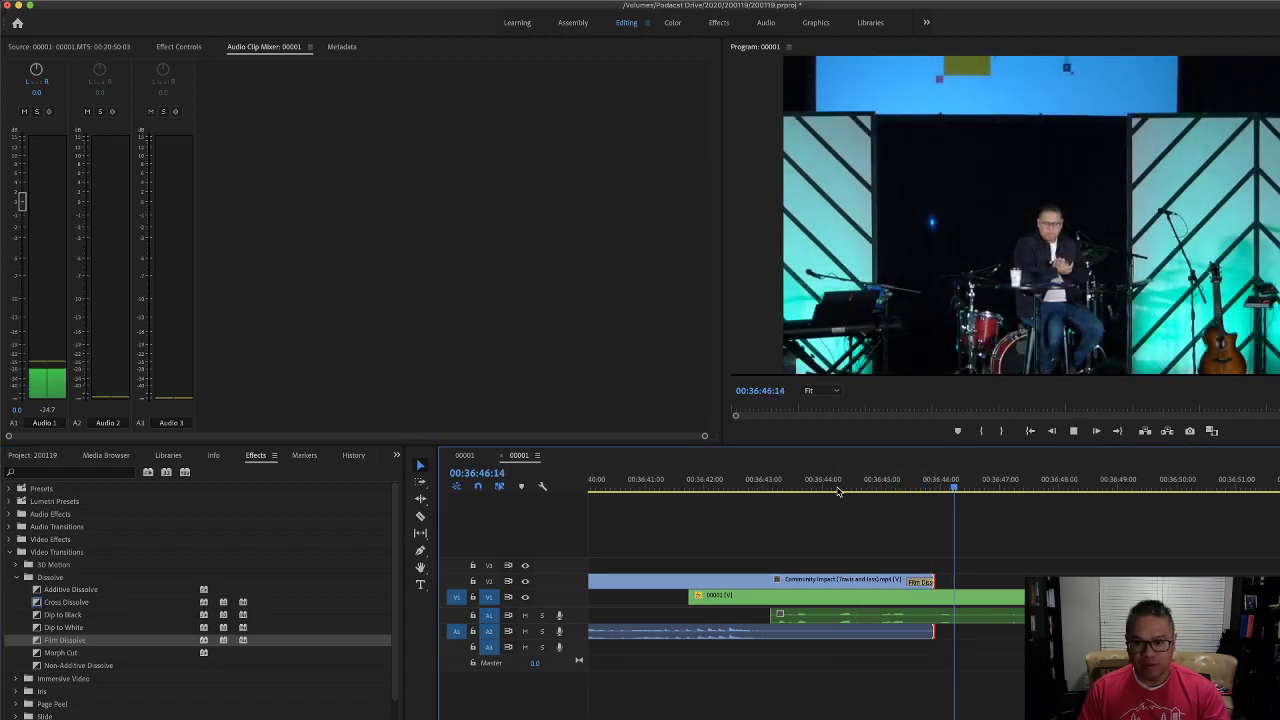
Locate the end of the talk in the sequence and play its closing seconds from about 43:11.
{"action": "key", "text": "minus"}
{"action": "key", "text": "minus"}
{"action": "key", "text": "minus"}
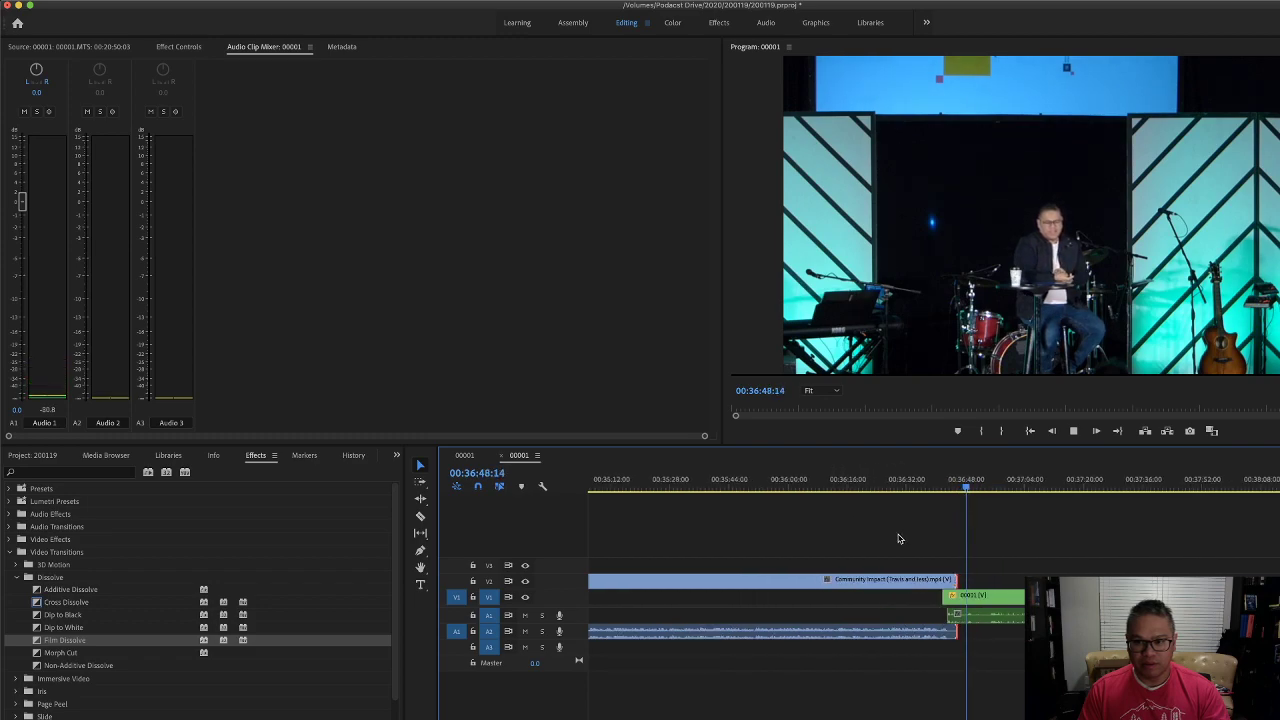
{"action": "scroll", "coordinate": [899, 538], "scroll_direction": "left", "scroll_amount": 4}
{"action": "scroll", "coordinate": [899, 538], "scroll_direction": "right", "scroll_amount": 8}
{"action": "scroll", "coordinate": [899, 538], "scroll_direction": "left", "scroll_amount": 3}
{"action": "scroll", "coordinate": [899, 538], "scroll_direction": "right", "scroll_amount": 10}
{"action": "key", "text": "space"}
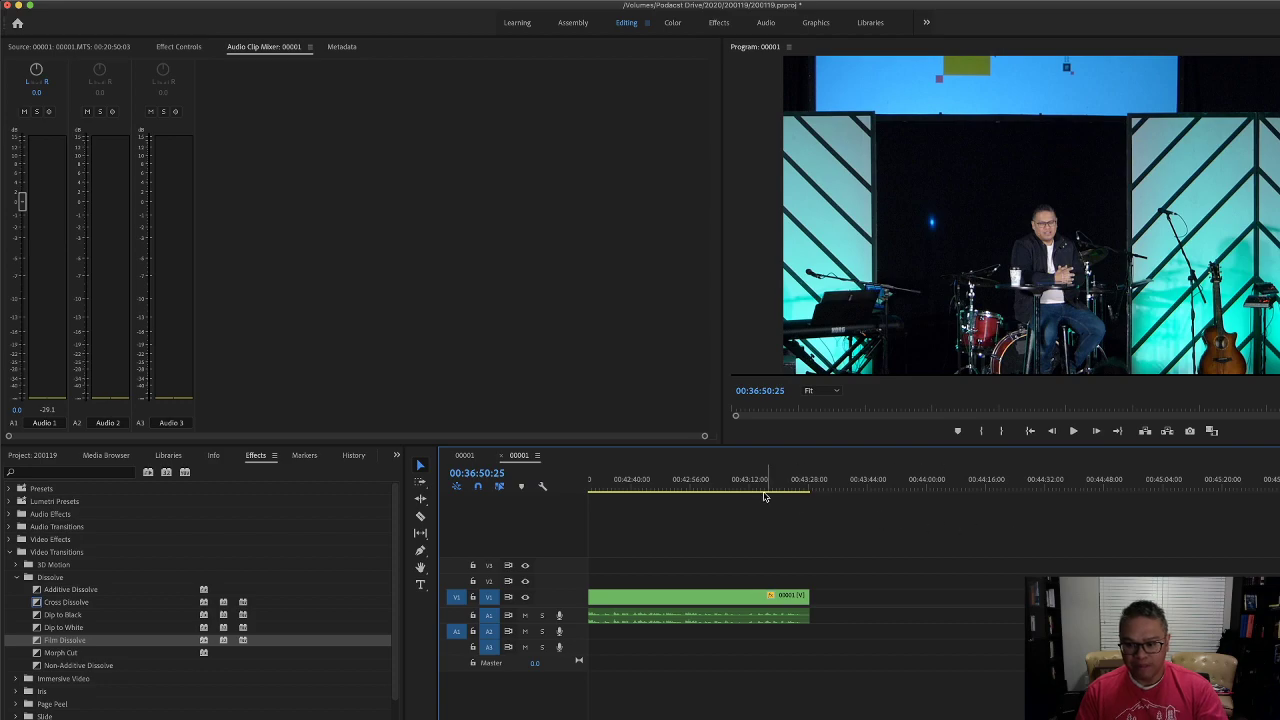
{"action": "left_click_drag", "start_coordinate": [811, 486], "coordinate": [746, 486]}
{"action": "key", "text": "space"}
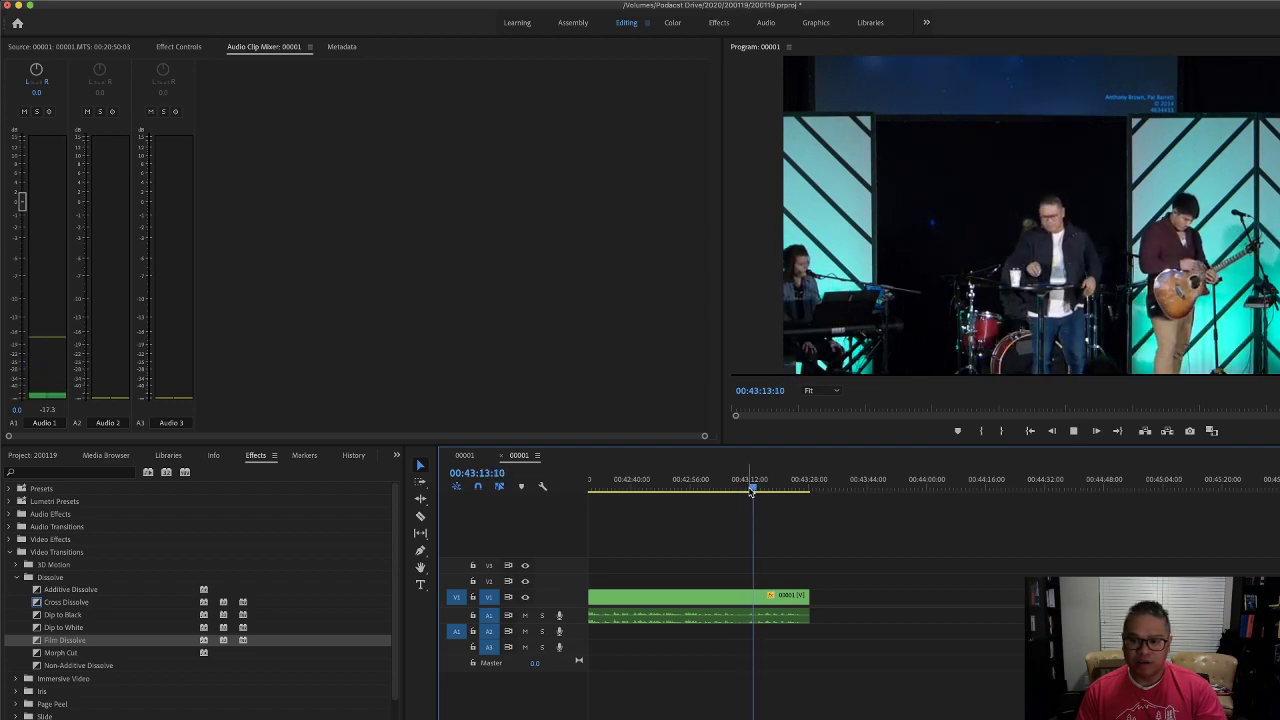
Replay the closing from about 43:06, split the talk at 43:10:59 and delete the section after the cut.
{"action": "left_click_drag", "start_coordinate": [750, 486], "coordinate": [726, 490]}
{"action": "key", "text": "space"}
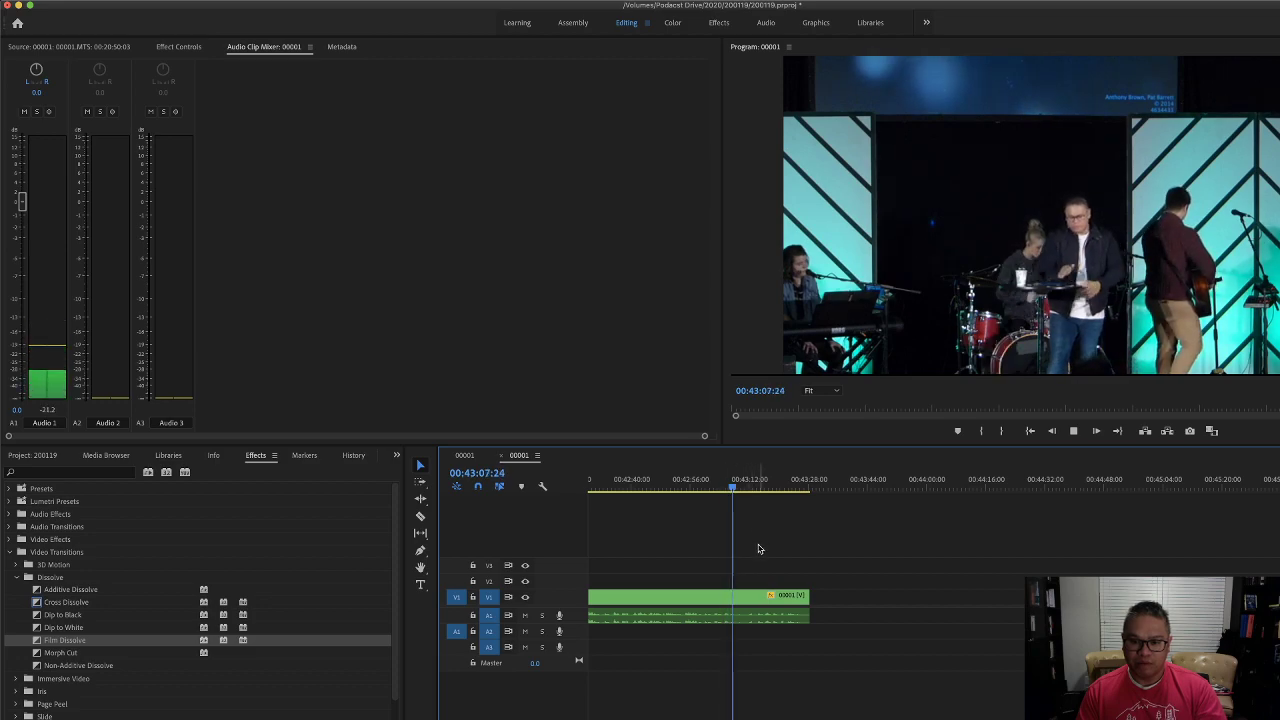
{"action": "scroll", "coordinate": [751, 551], "scroll_direction": "right", "scroll_amount": 1}
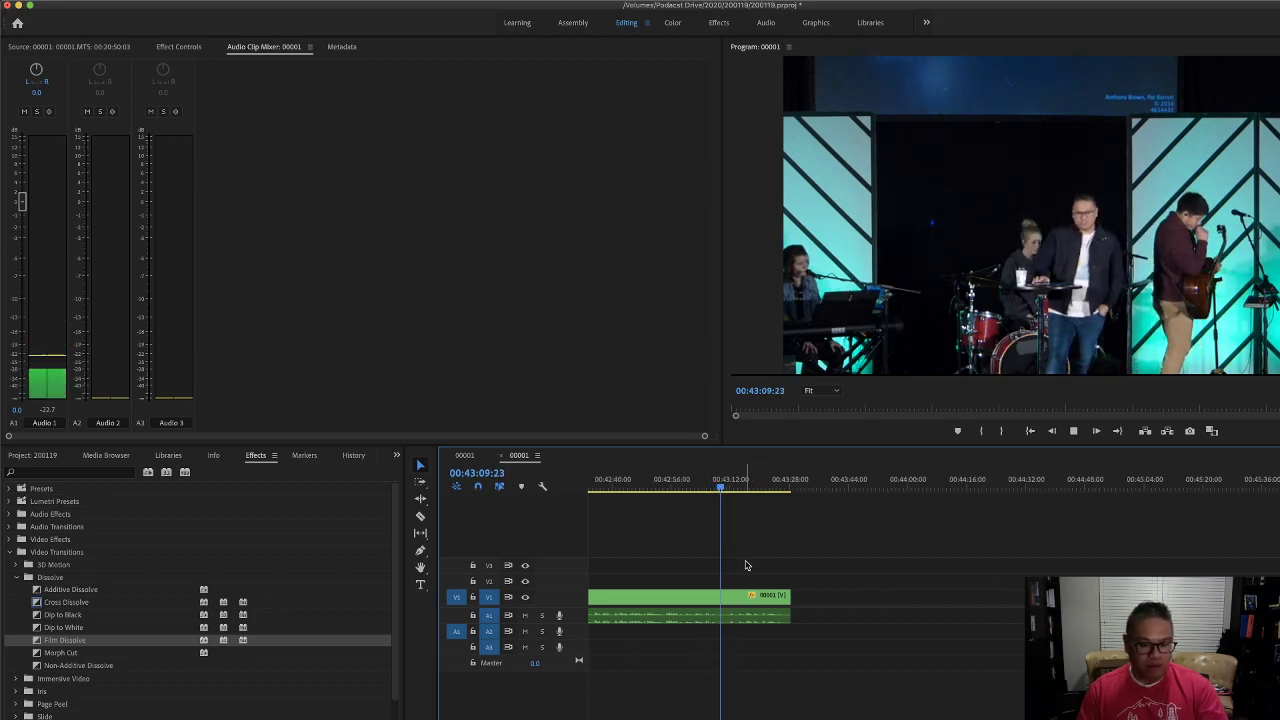
{"action": "key", "text": "space"}
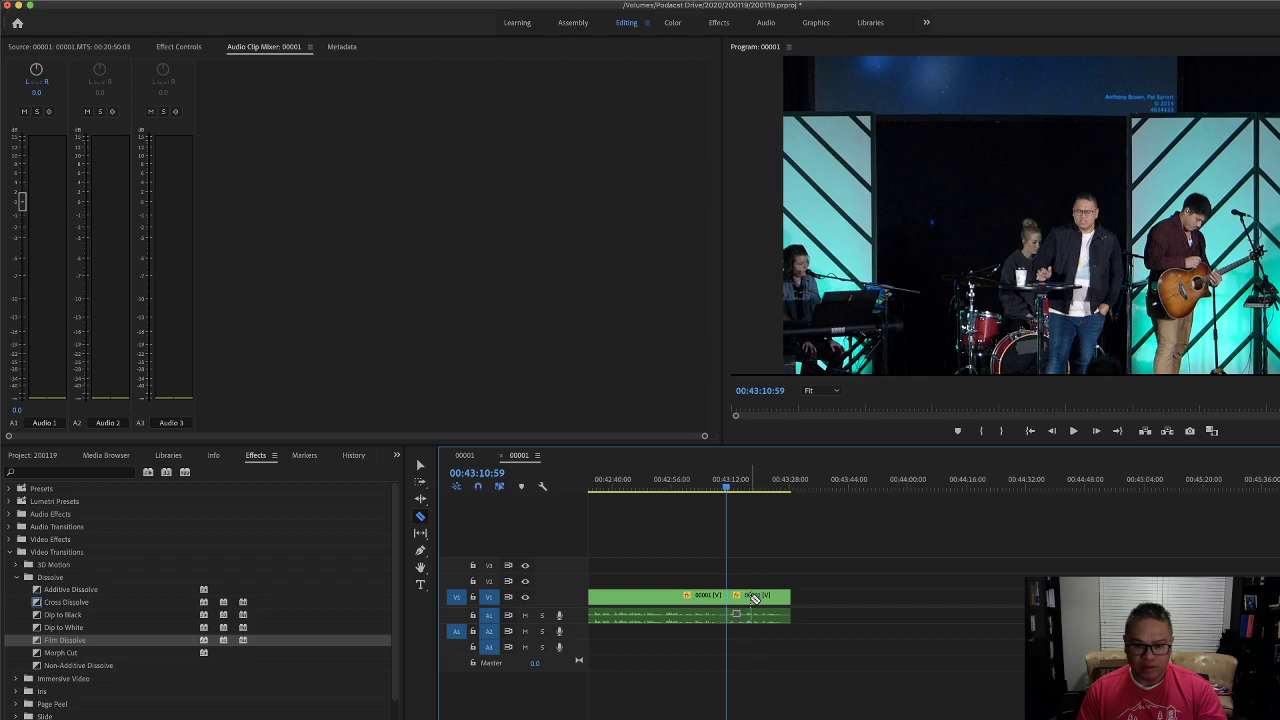
{"action": "left_click", "coordinate": [757, 598]}
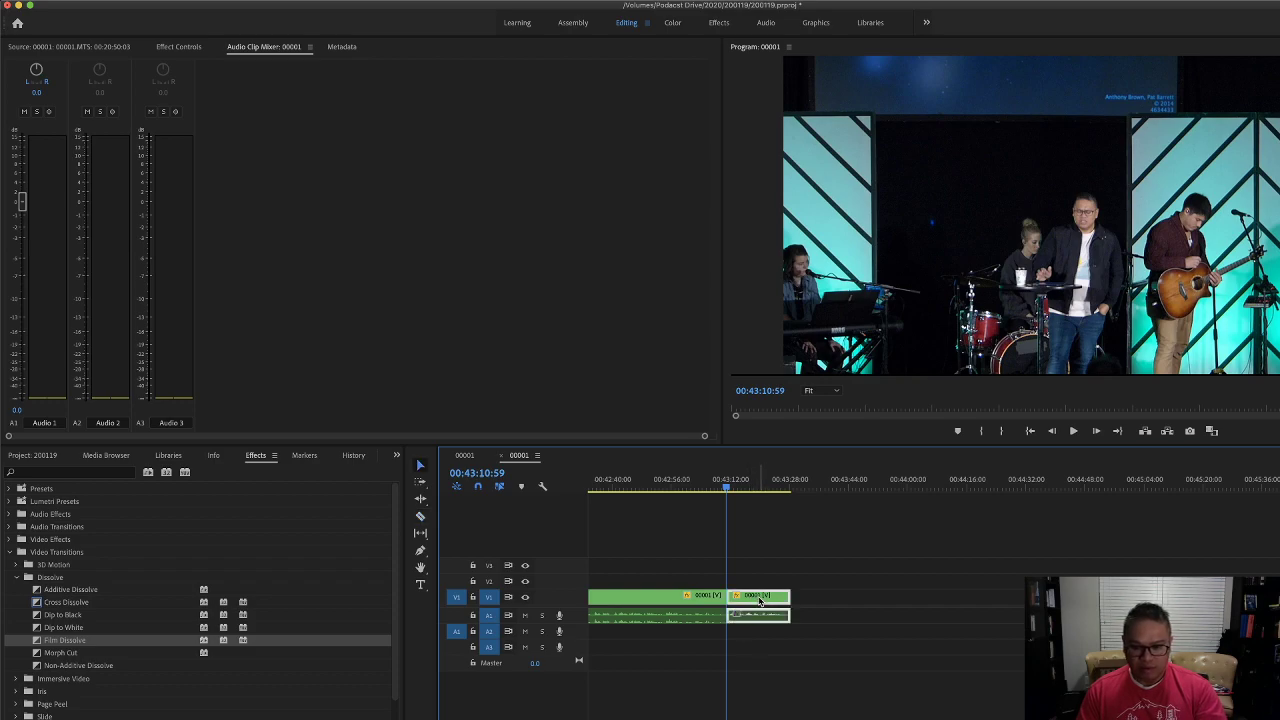
{"action": "key", "text": "Delete"}
Import Clarity Logo Reveal.mov and LOGO_White LETTERS-01.png from the drive's Assets folder in Finder into the Premiere project.
{"action": "key", "text": "super+Tab"}
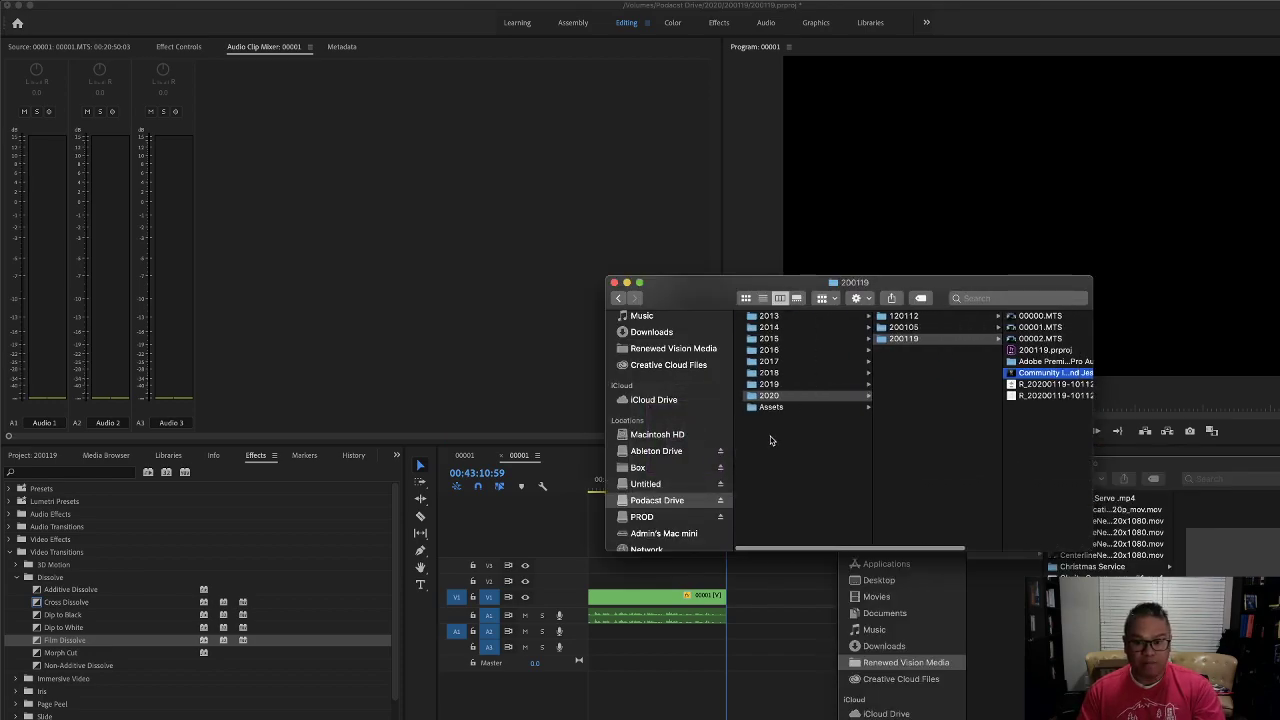
{"action": "left_click", "coordinate": [767, 408]}
{"action": "left_click", "coordinate": [942, 317]}
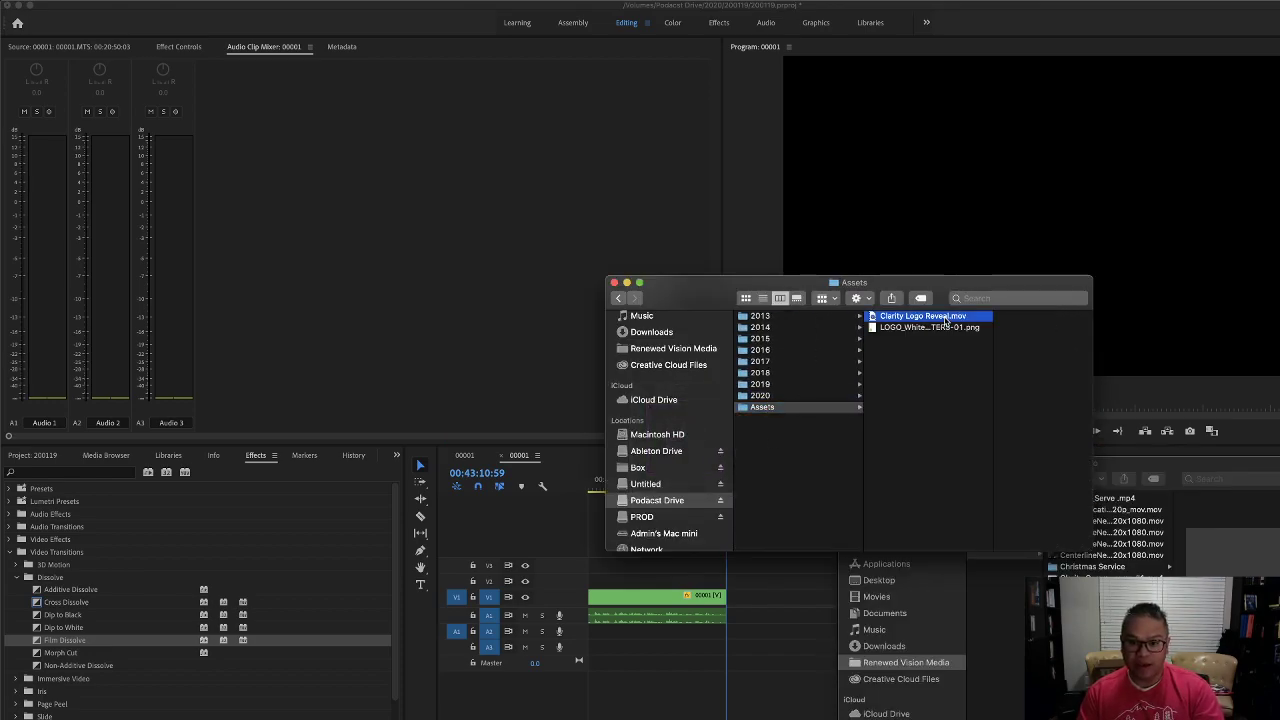
{"action": "left_click", "coordinate": [880, 328], "text": "shift"}
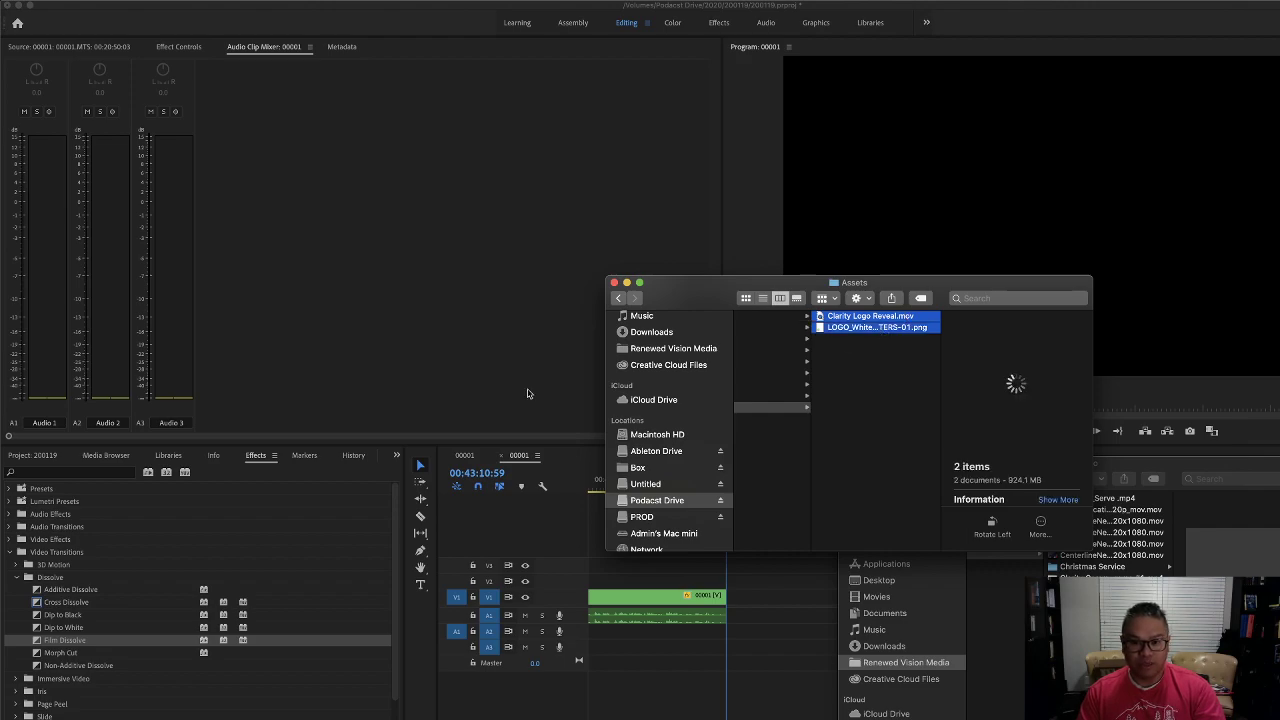
{"action": "left_click", "coordinate": [35, 456]}
{"action": "left_click", "coordinate": [12, 457]}
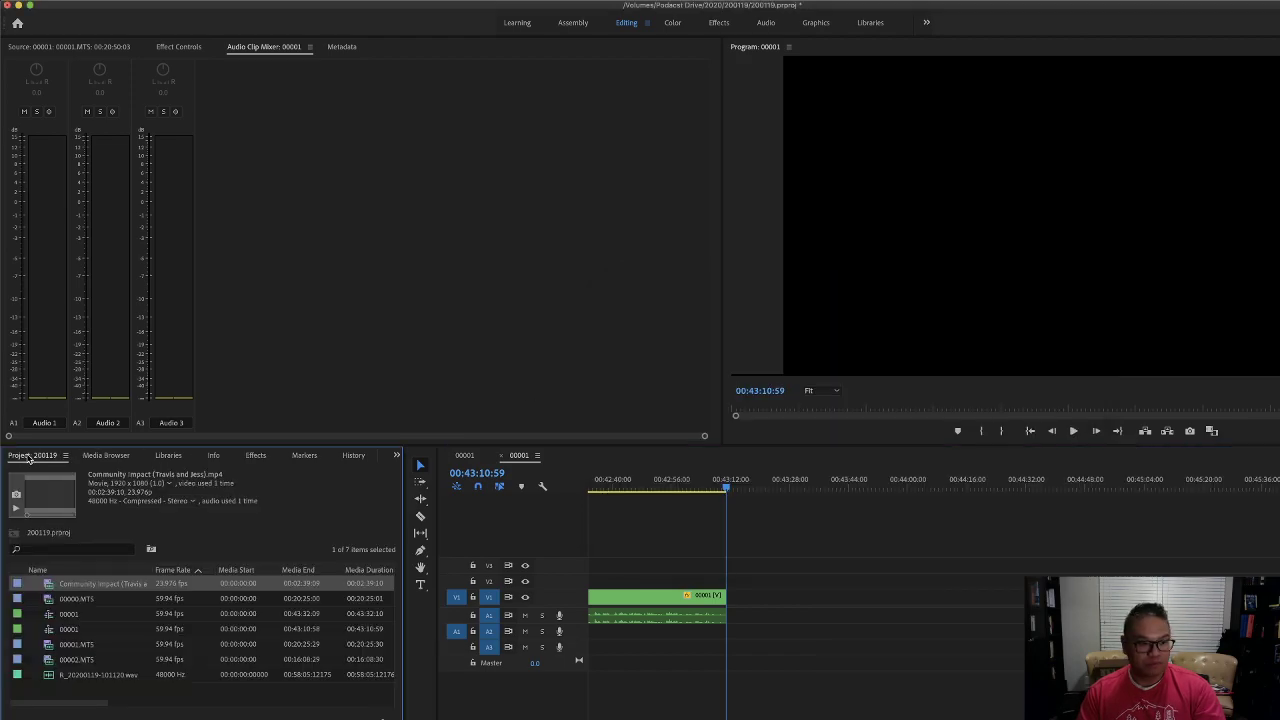
{"action": "key", "text": "super+Tab"}
{"action": "left_click_drag", "start_coordinate": [840, 327], "coordinate": [105, 662]}
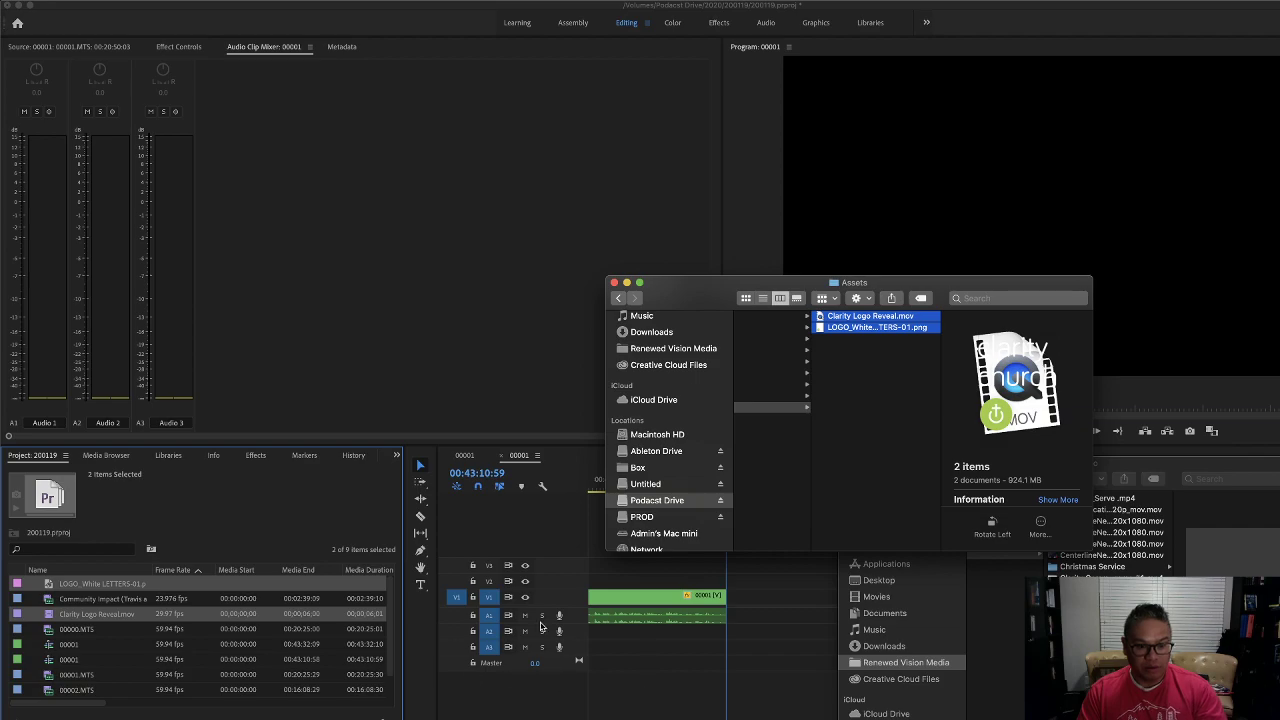
{"action": "key", "text": "super+Tab"}
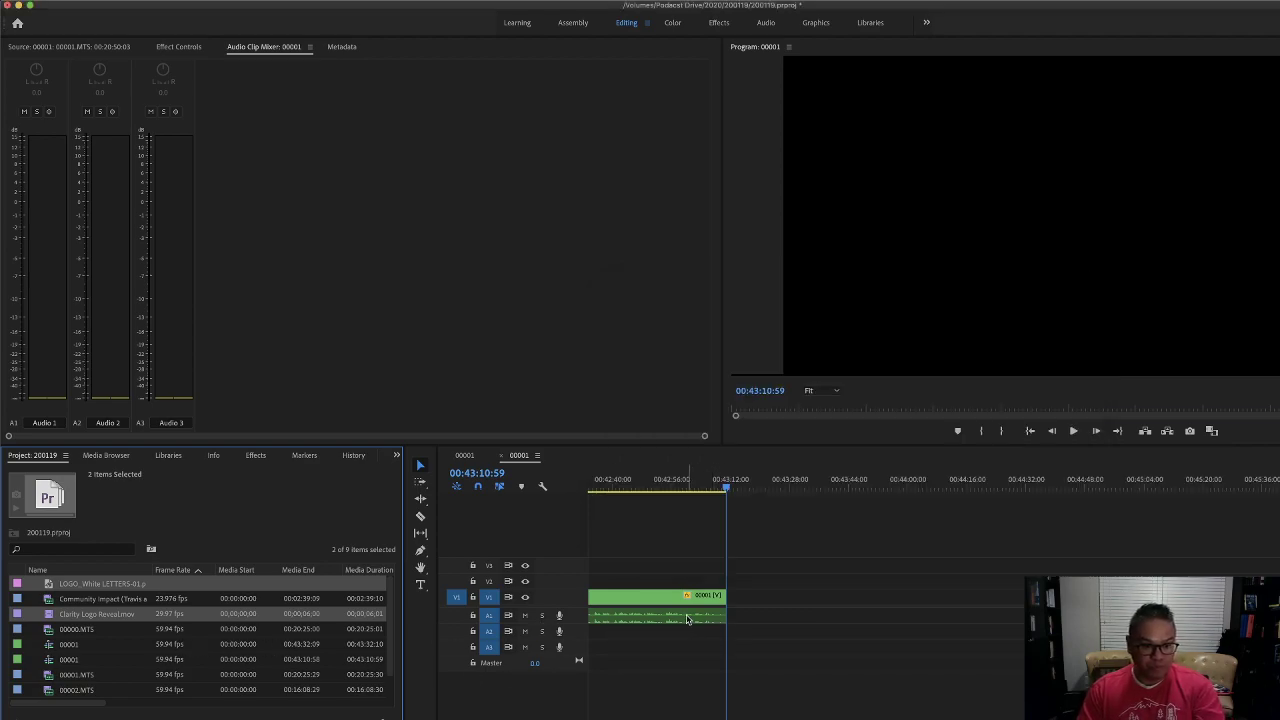
Rename the sequence holding the trimmed talk and the Community Impact video as Edit.
{"action": "left_click", "coordinate": [520, 456]}
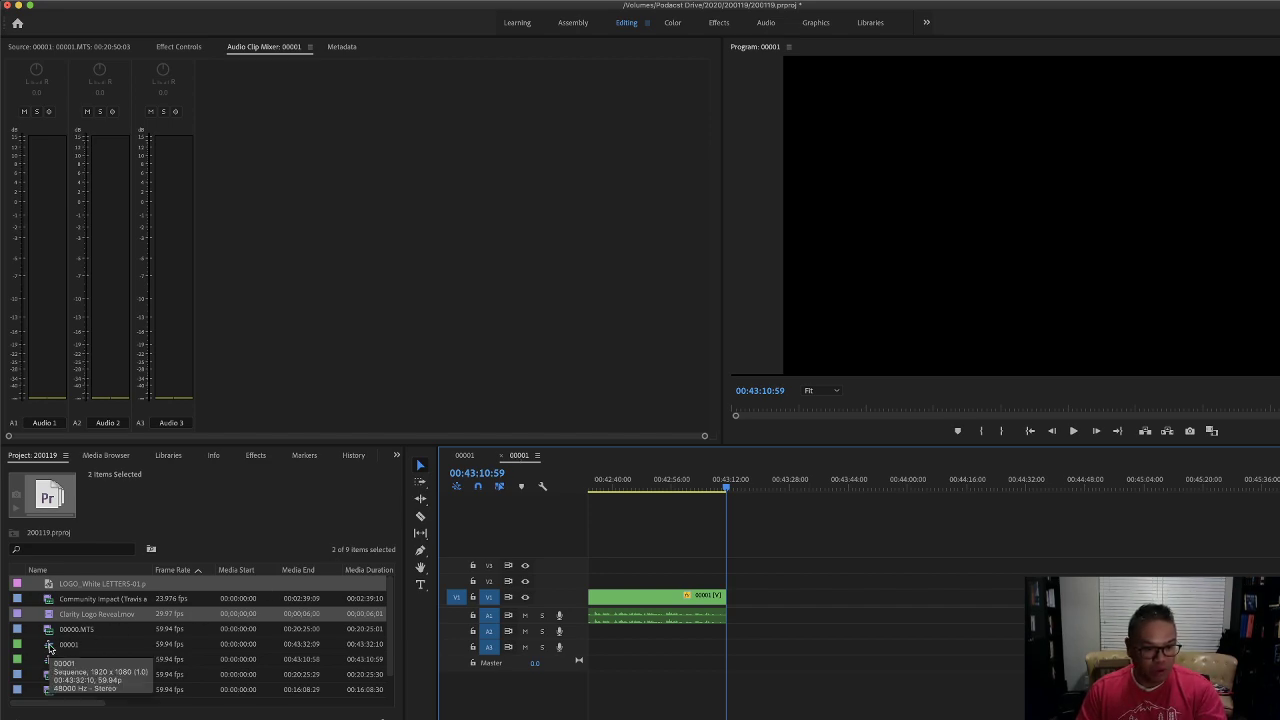
{"action": "left_click", "coordinate": [49, 660]}
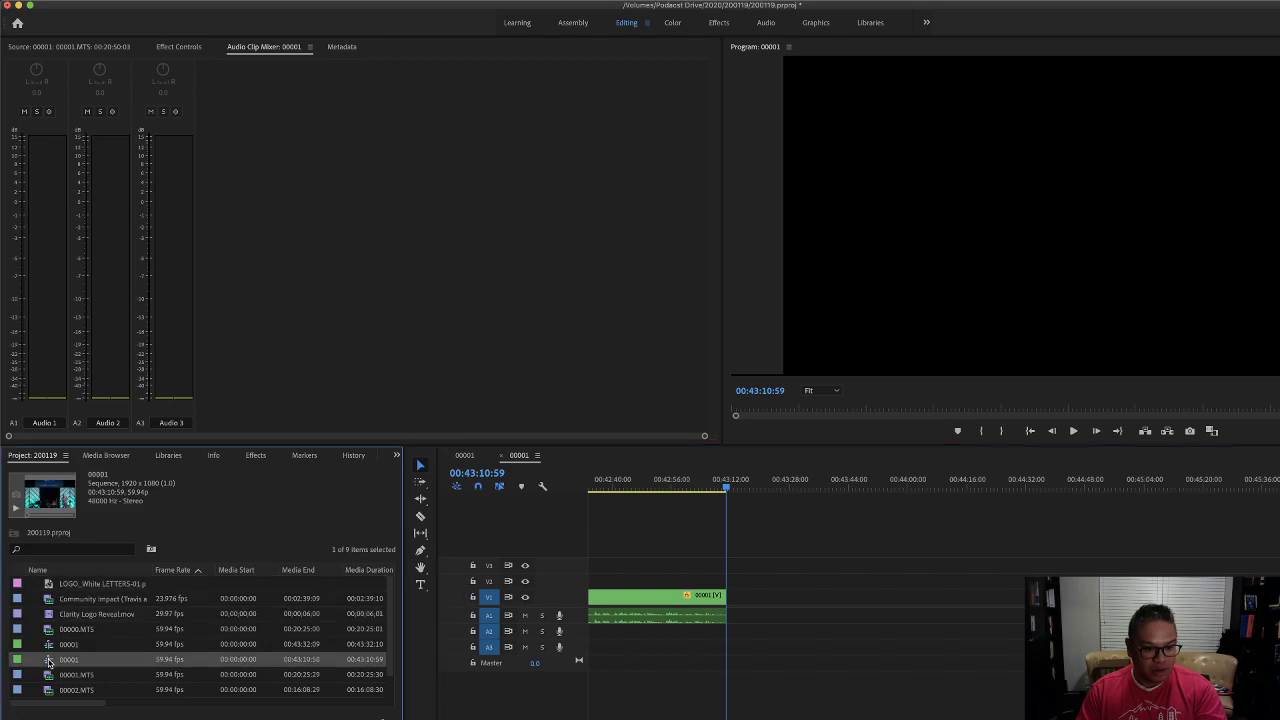
{"action": "left_click", "coordinate": [72, 661]}
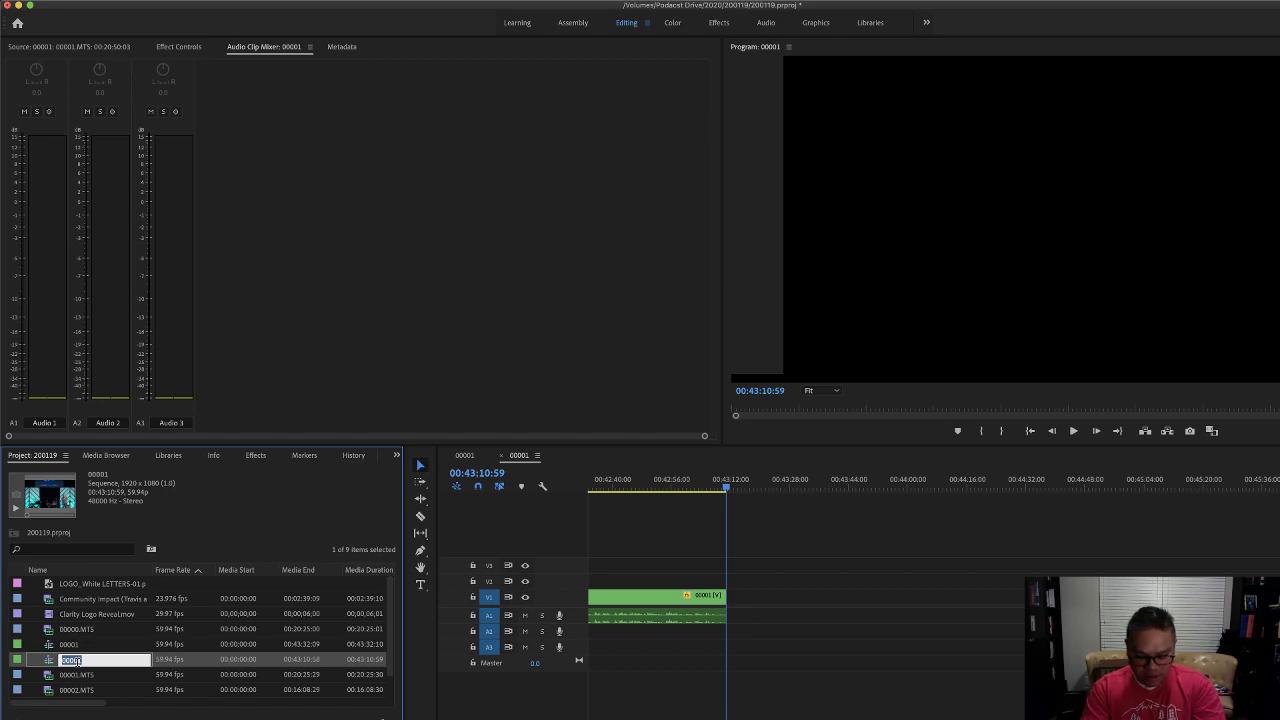
{"action": "type", "text": "Edit"}
{"action": "key", "text": "Tab"}
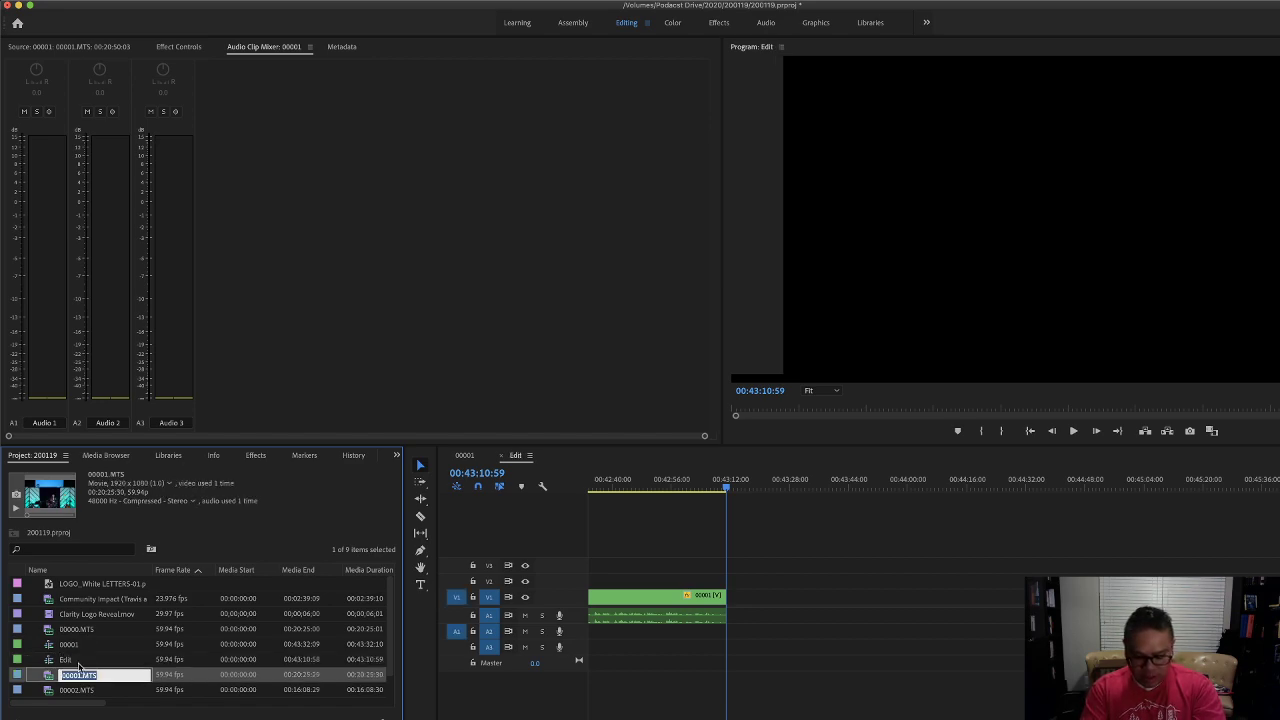
Create a new sequence from the Edit sequence and name it FINAL.
{"action": "left_click", "coordinate": [50, 664]}
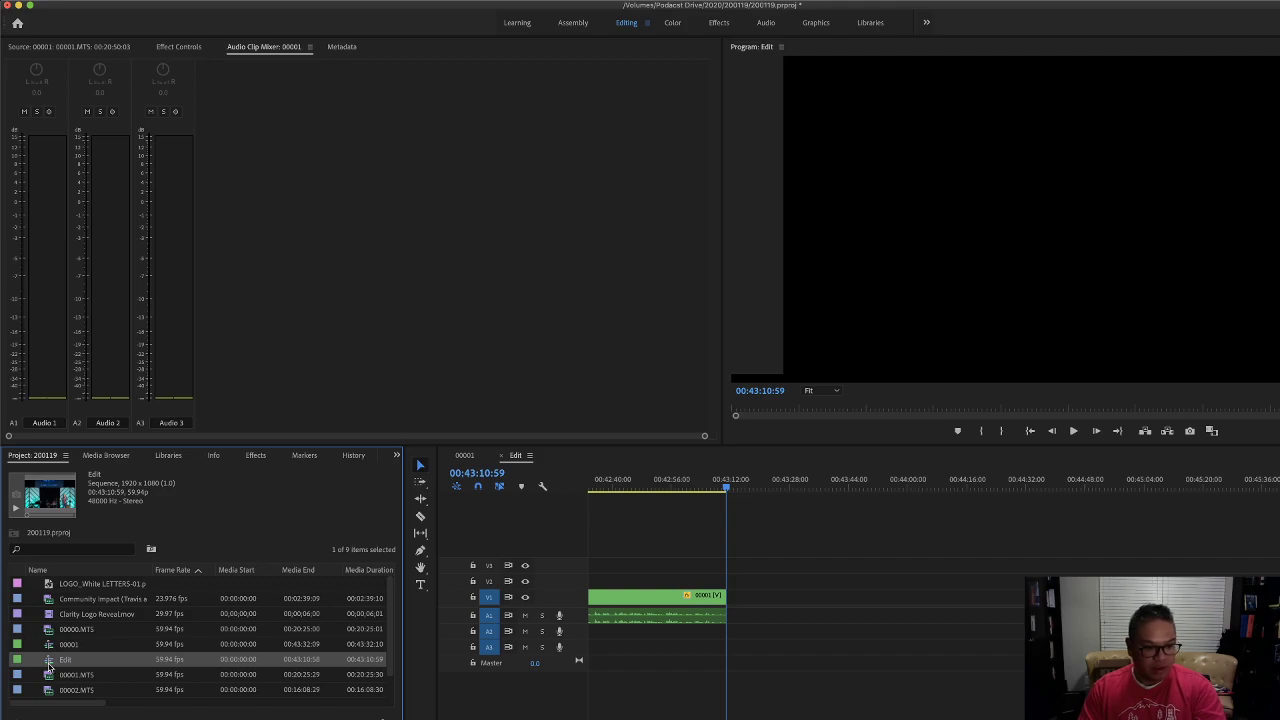
{"action": "right_click", "coordinate": [50, 665]}
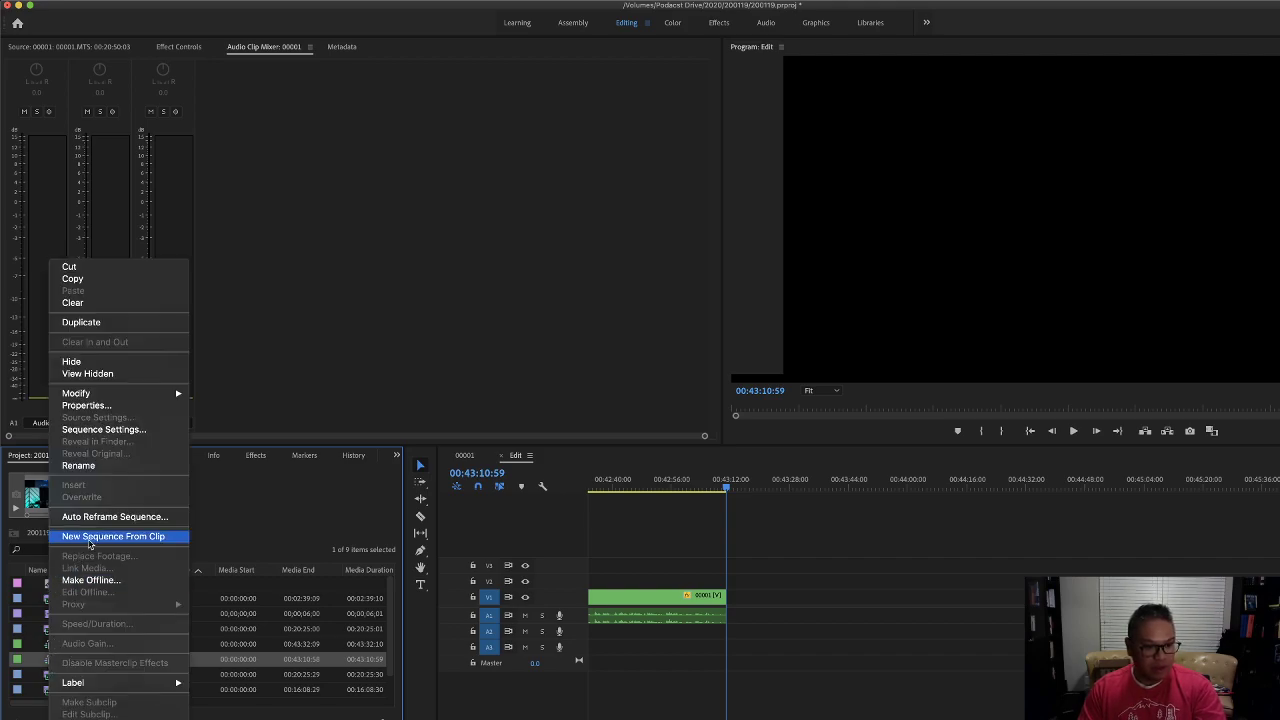
{"action": "left_click", "coordinate": [90, 537]}
{"action": "left_click", "coordinate": [68, 690]}
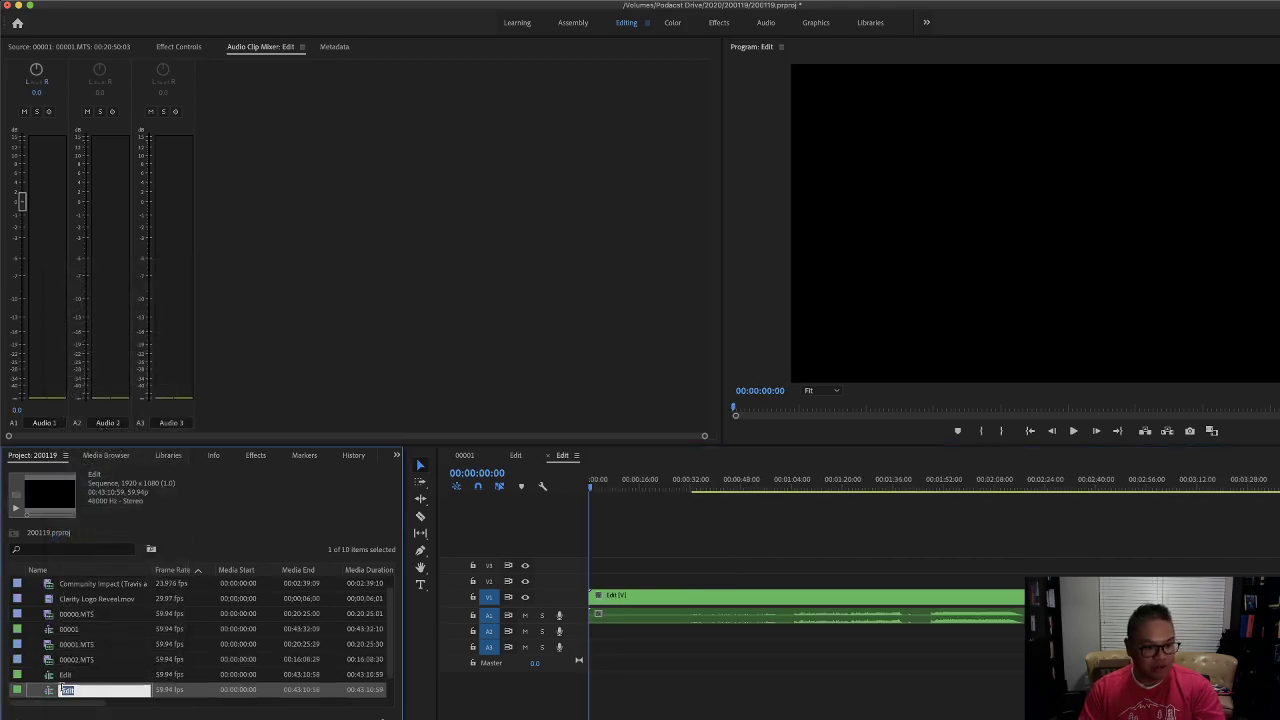
{"action": "type", "text": "FINAL"}
{"action": "key", "text": "Tab"}
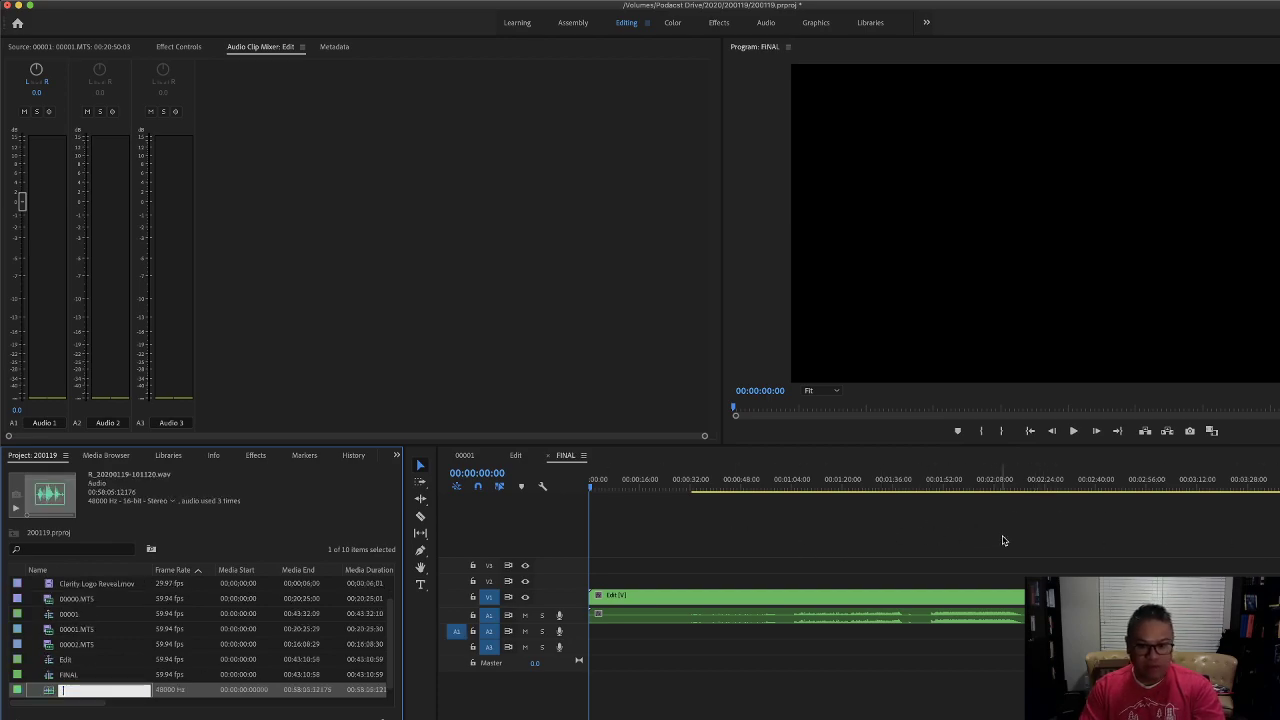
Examine the opening of the FINAL sequence by playing it around 2:05 and from about 2:13.
{"action": "left_click", "coordinate": [645, 488]}
{"action": "mouse_move", "coordinate": [706, 491]}
{"action": "left_mouse_down"}
{"action": "mouse_move", "coordinate": [734, 491]}
{"action": "mouse_move", "coordinate": [707, 492]}
{"action": "left_mouse_up"}
{"action": "left_click", "coordinate": [985, 490]}
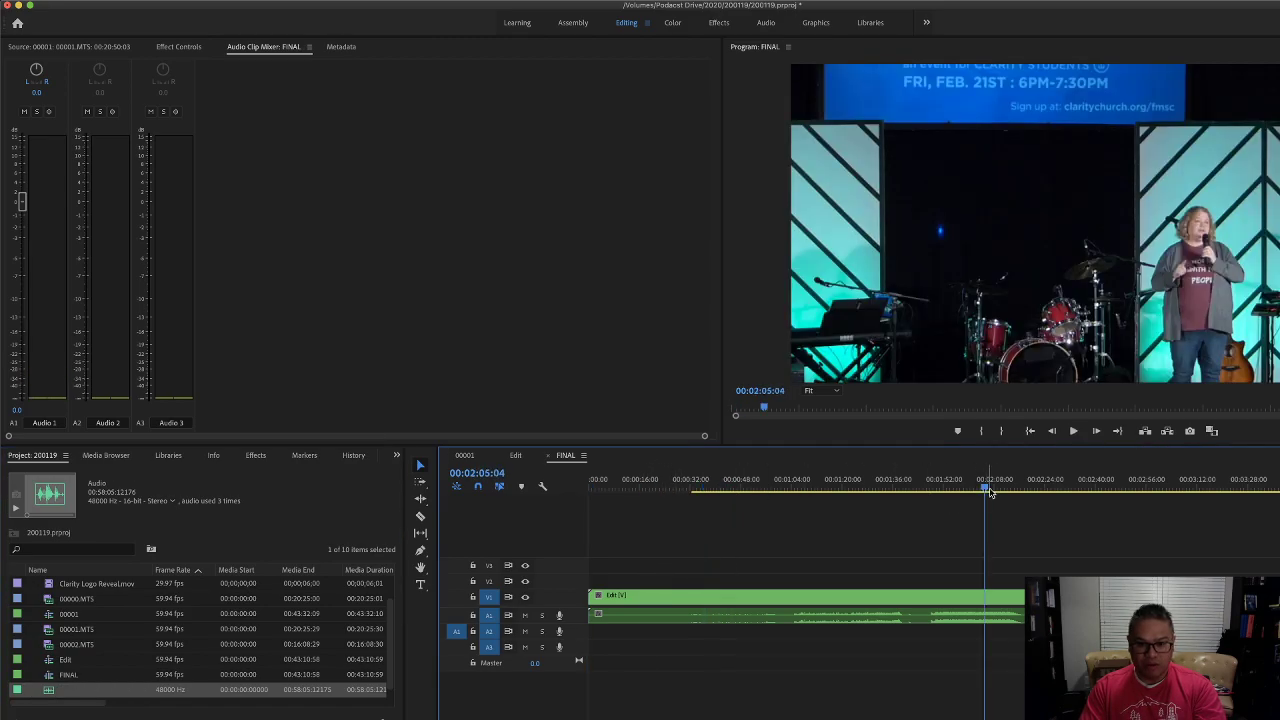
{"action": "key", "text": "Right"}
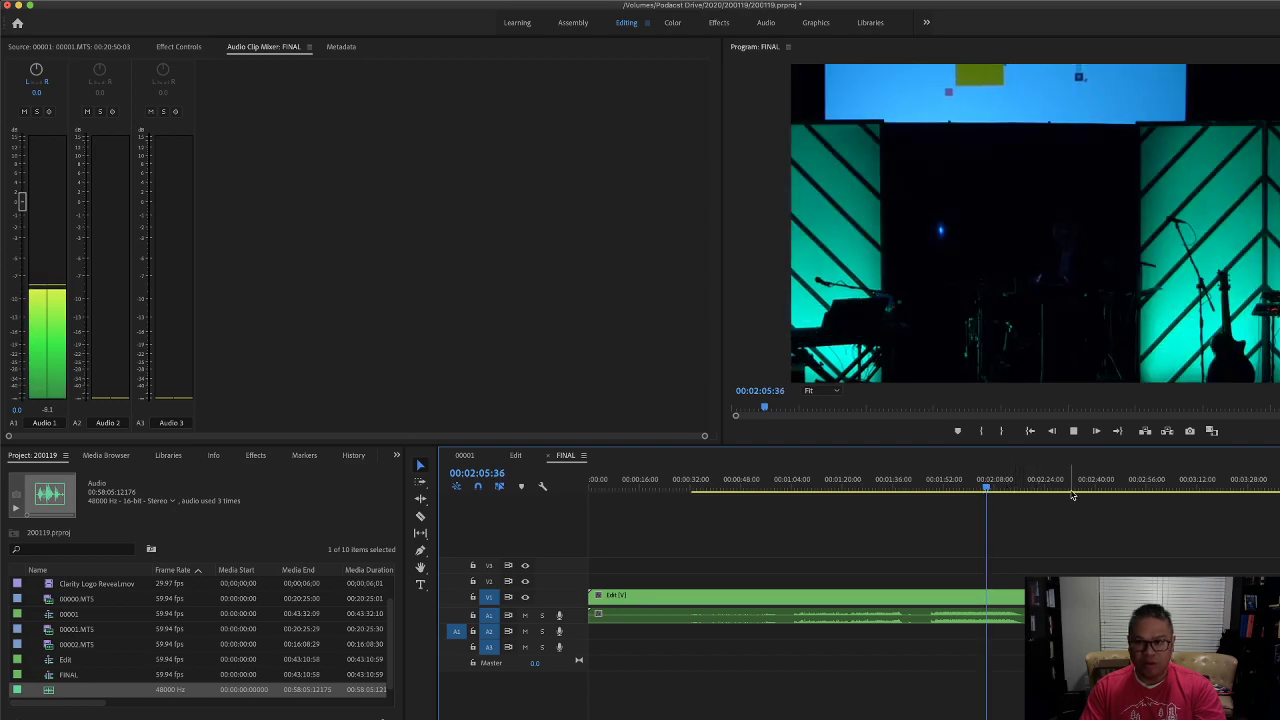
{"action": "key", "text": "space"}
{"action": "key", "text": "minus"}
{"action": "key", "text": "minus"}
{"action": "key", "text": "minus"}
{"action": "left_click_drag", "start_coordinate": [855, 490], "coordinate": [618, 494]}
{"action": "key", "text": "minus"}
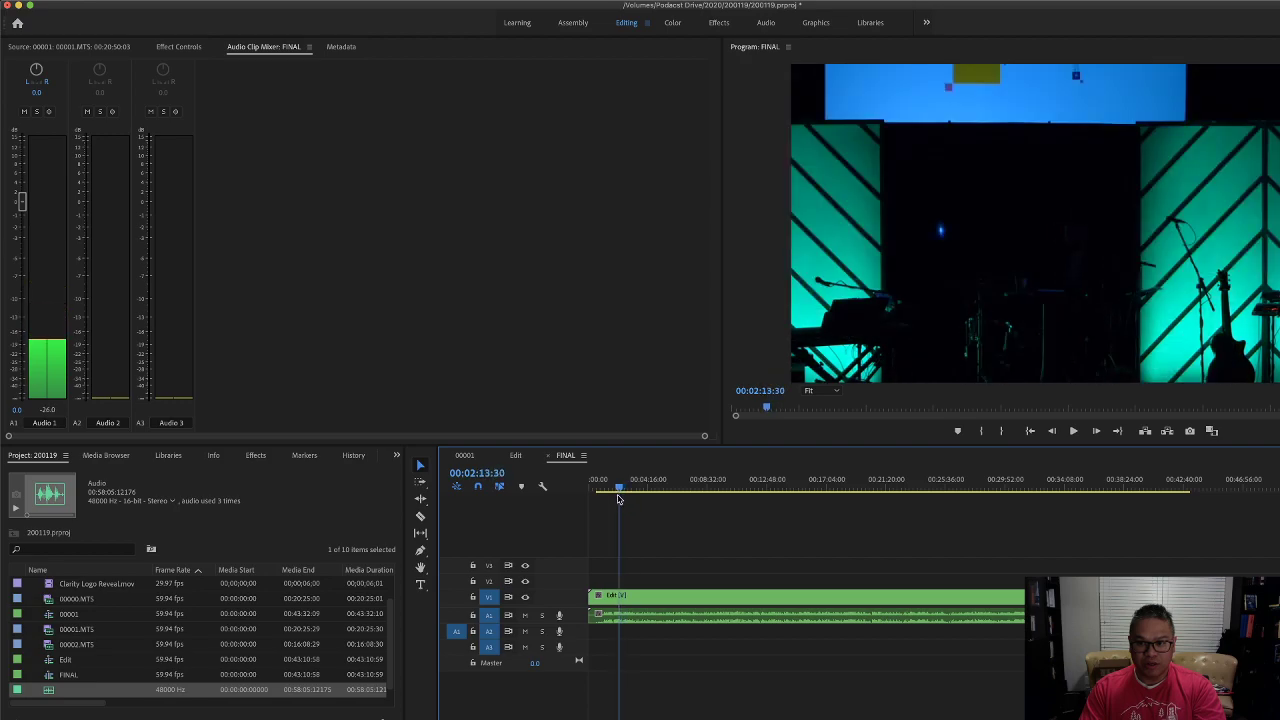
{"action": "key", "text": "space"}
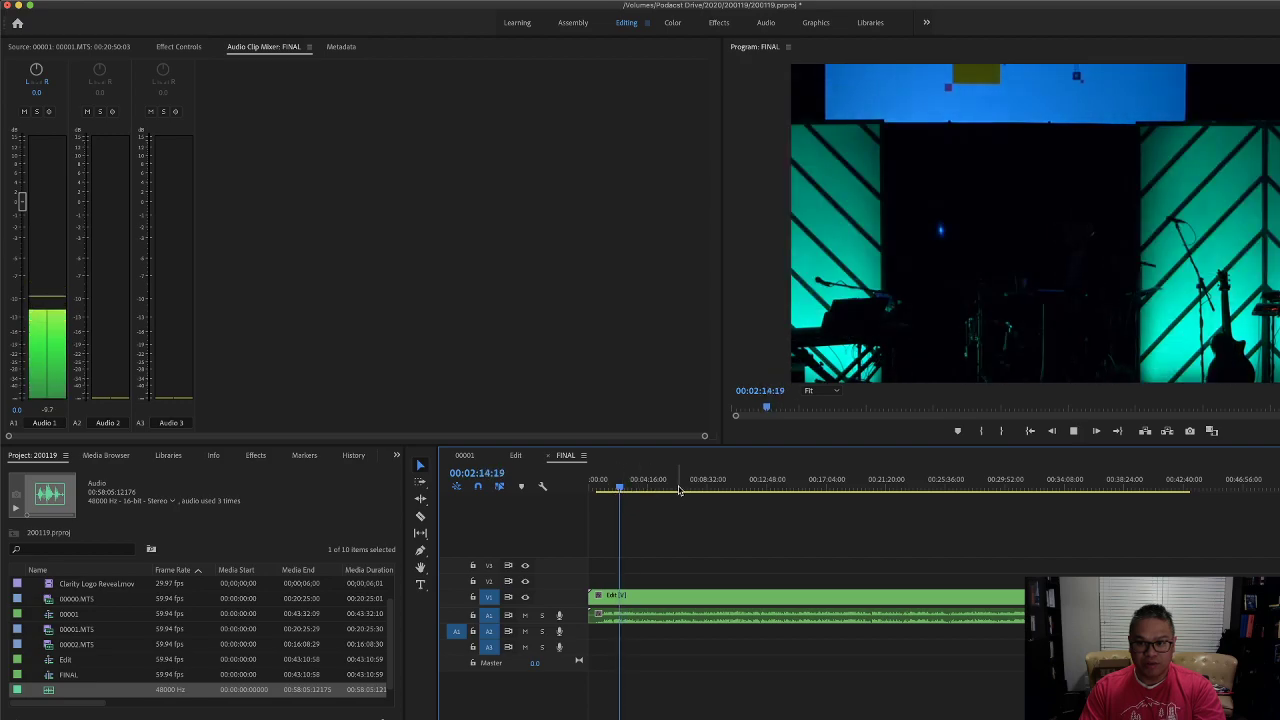
Cut the Edit clip in the FINAL sequence at 00:02:20:22 and delete everything before the cut, closing the gap.
{"action": "key", "text": "equal"}
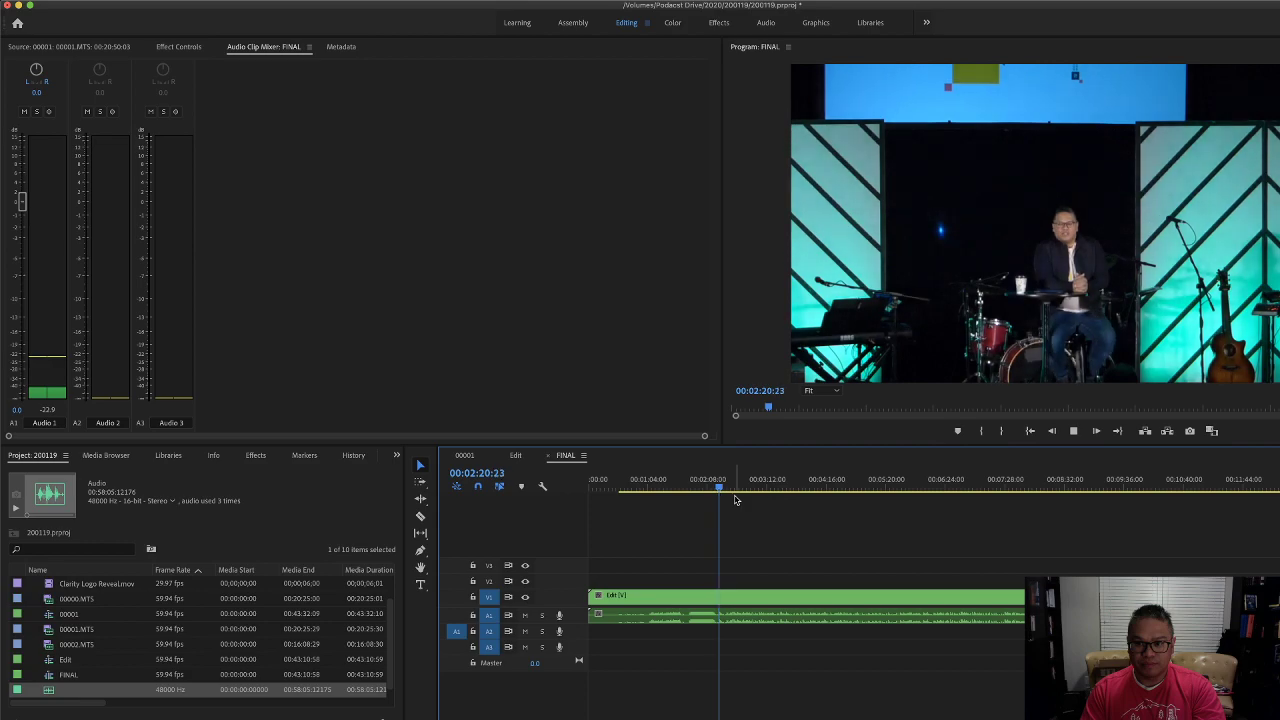
{"action": "key", "text": "space"}
{"action": "key", "text": "space"}
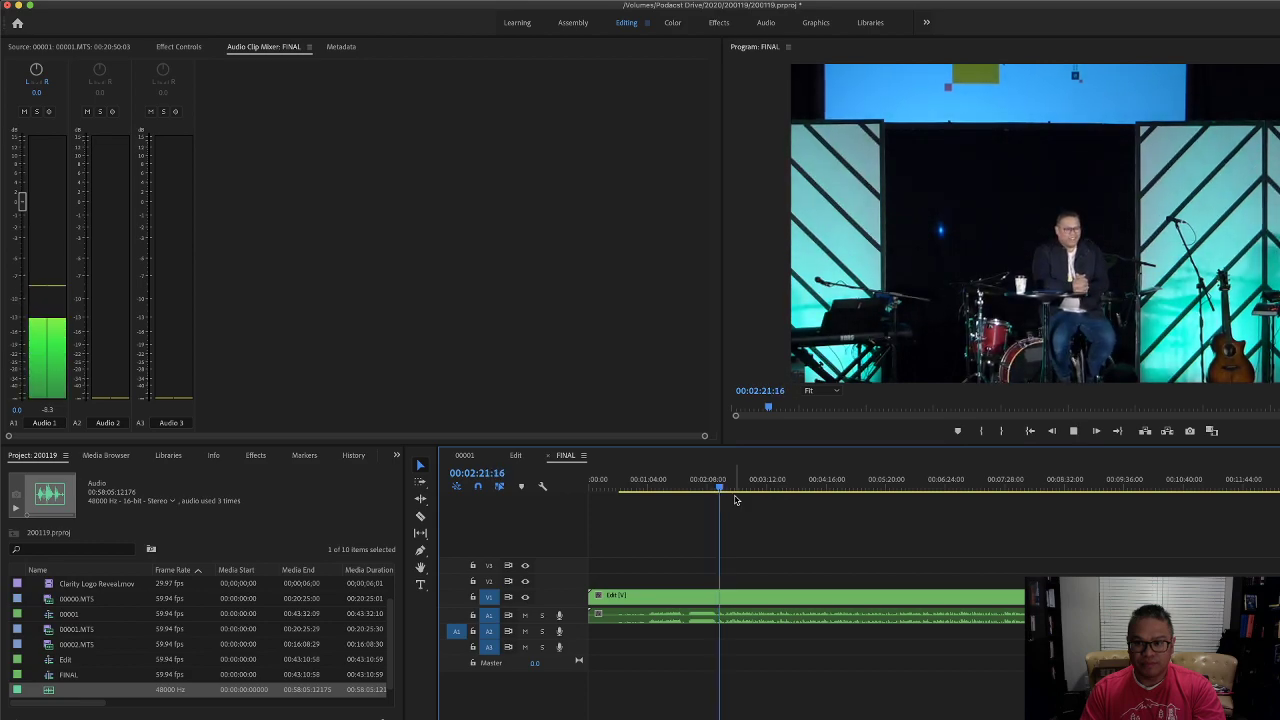
{"action": "key", "text": "space"}
{"action": "key", "text": "equal"}
{"action": "key", "text": "equal"}
{"action": "key", "text": "equal"}
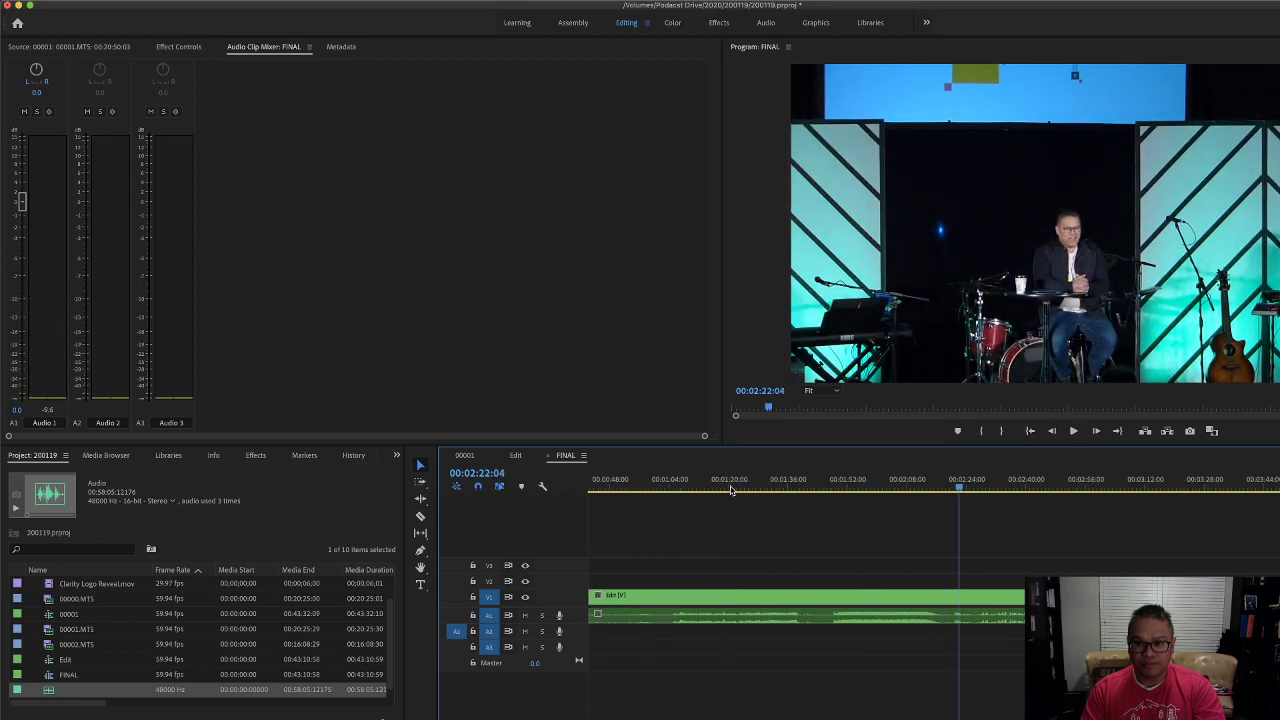
{"action": "left_click", "coordinate": [940, 489]}
{"action": "key", "text": "space"}
{"action": "key", "text": "space"}
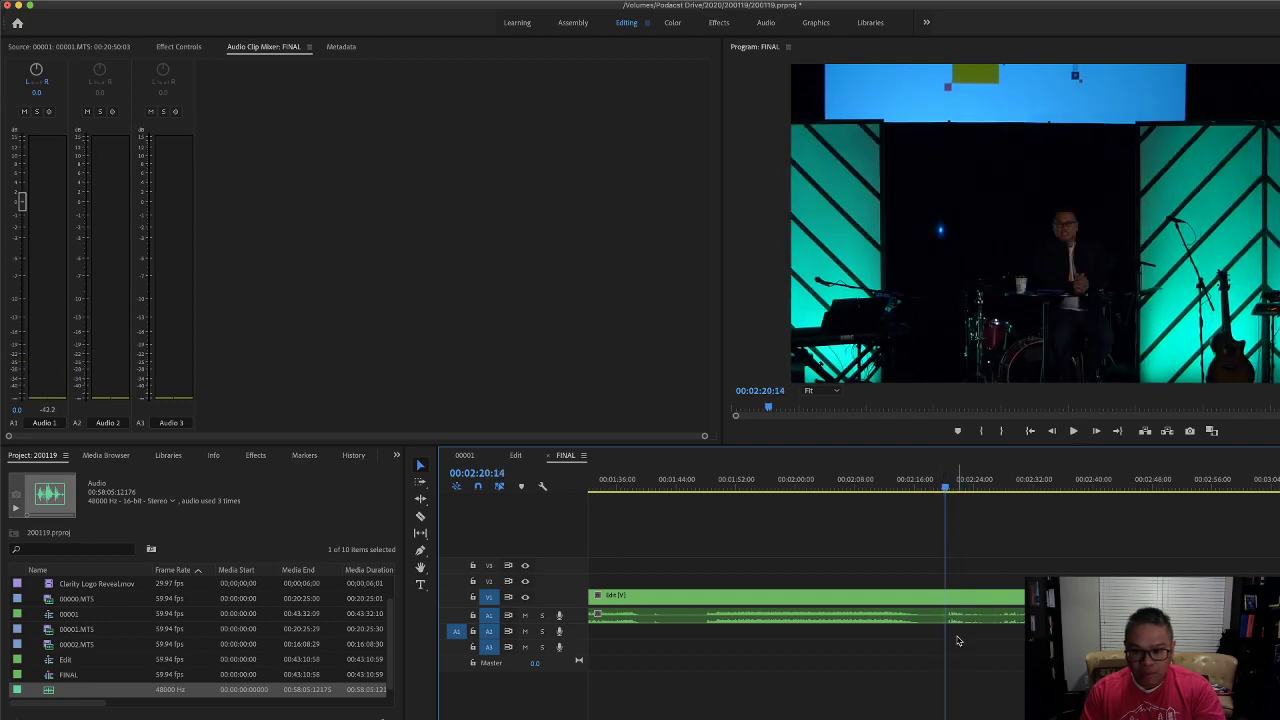
{"action": "left_click", "coordinate": [924, 596]}
{"action": "key", "text": "Delete"}
{"action": "left_click", "coordinate": [883, 596]}
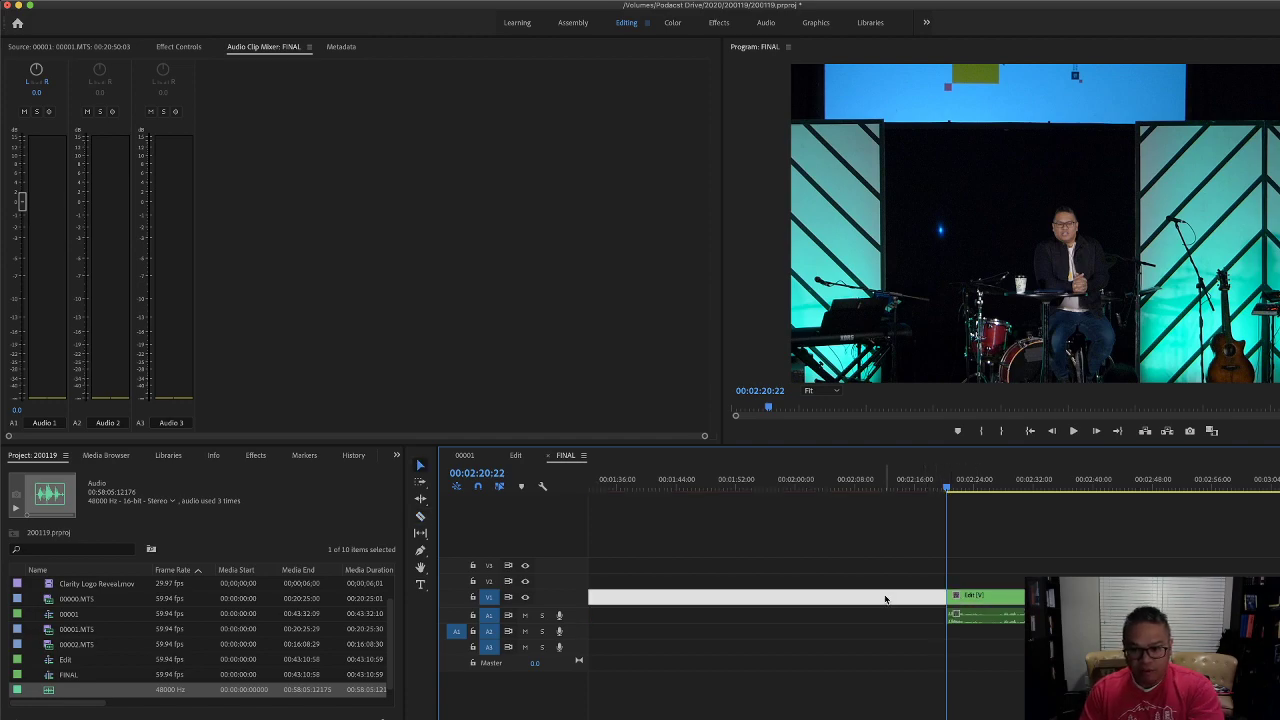
{"action": "key", "text": "Delete"}
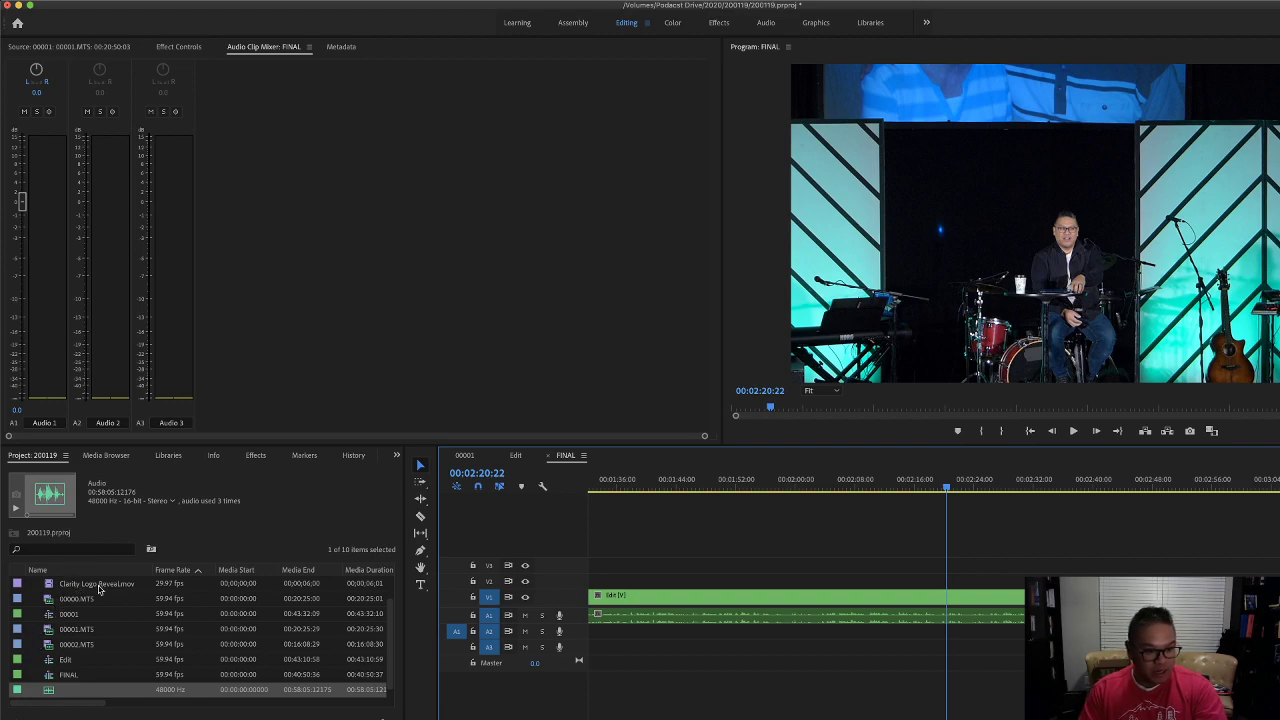
Place Clarity Logo Reveal.mov on track V2 above the Edit clip at the start of the FINAL sequence.
{"action": "scroll", "coordinate": [761, 628], "scroll_direction": "up", "scroll_amount": 5}
{"action": "scroll", "coordinate": [721, 645], "scroll_direction": "up", "scroll_amount": 4}
{"action": "left_click_drag", "start_coordinate": [87, 583], "coordinate": [600, 585]}
Play the opening, split the Edit clip at 00:00:12:58 and ripple delete the portion before the split.
{"action": "left_click", "coordinate": [598, 490]}
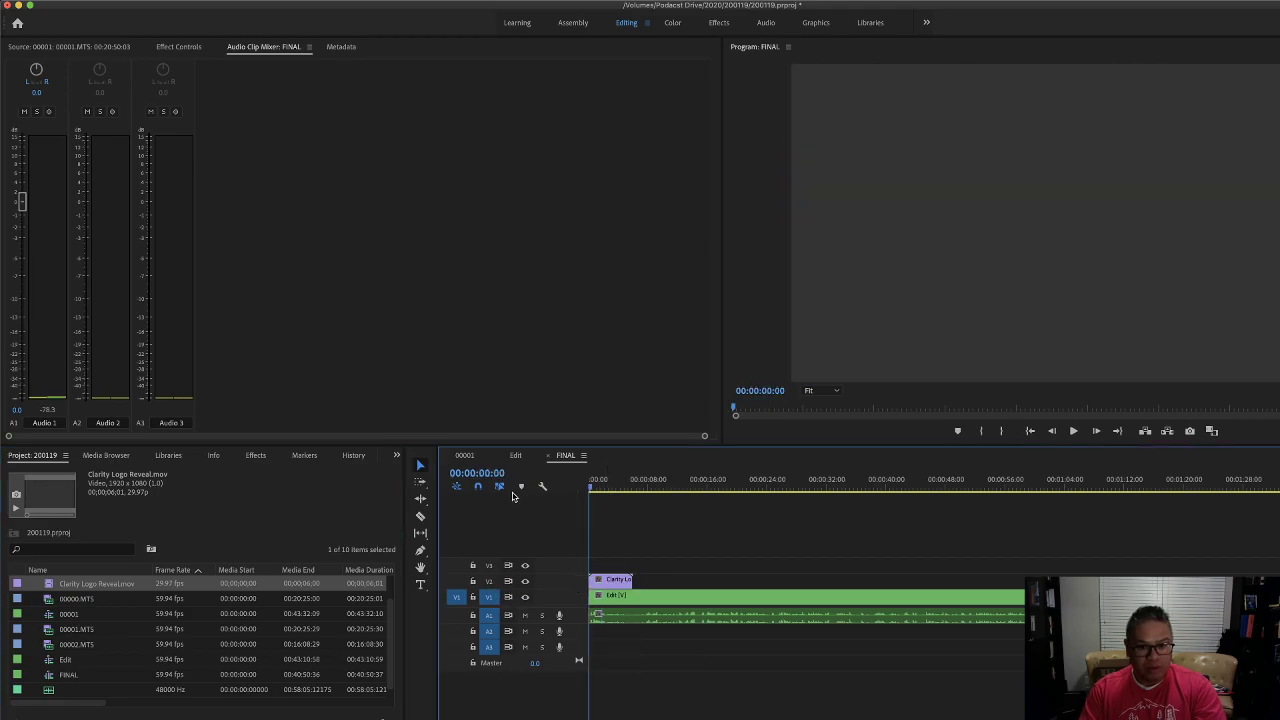
{"action": "key", "text": "space"}
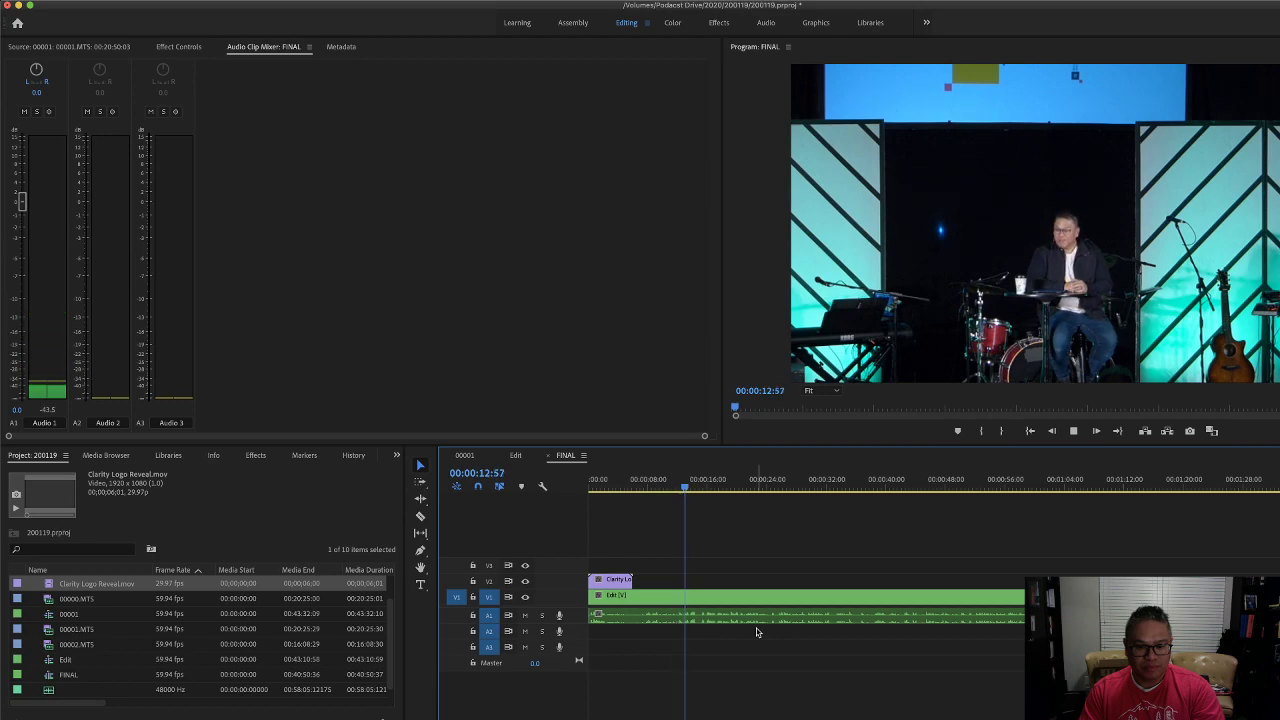
{"action": "key", "text": "space"}
{"action": "key", "text": "equal"}
{"action": "key", "text": "equal"}
{"action": "key", "text": "equal"}
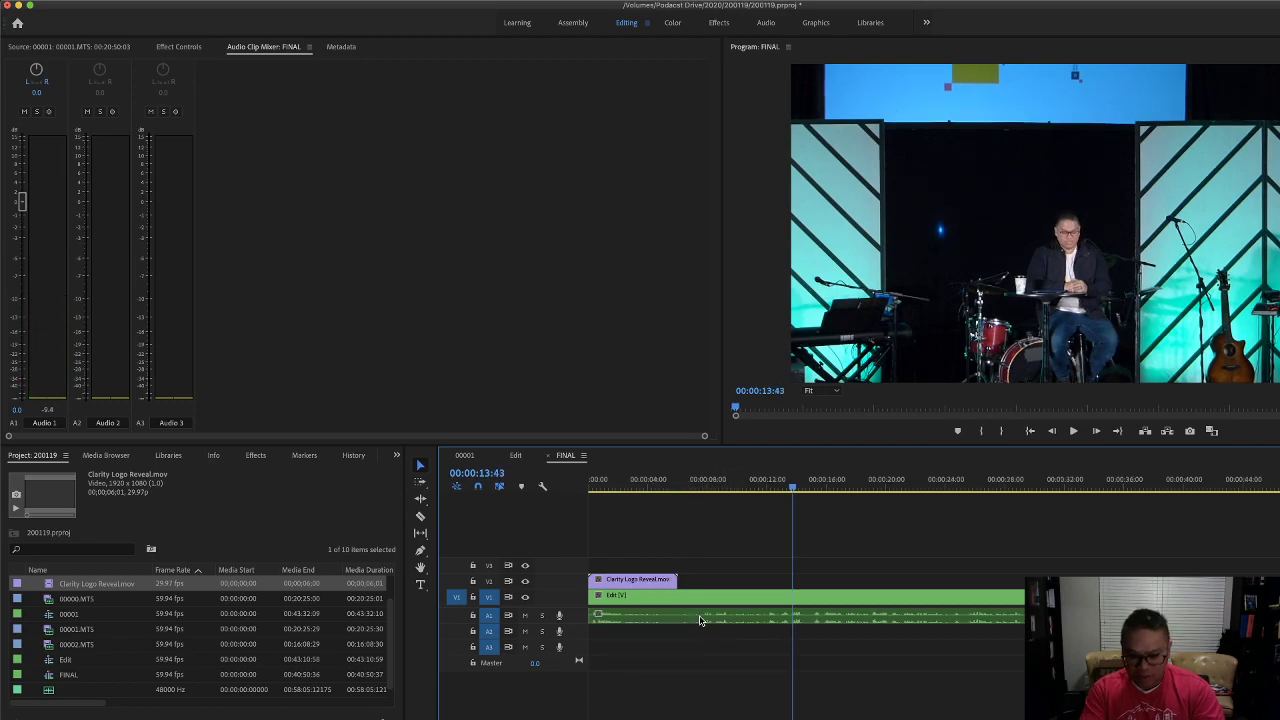
{"action": "left_click_drag", "start_coordinate": [938, 486], "coordinate": [945, 487]}
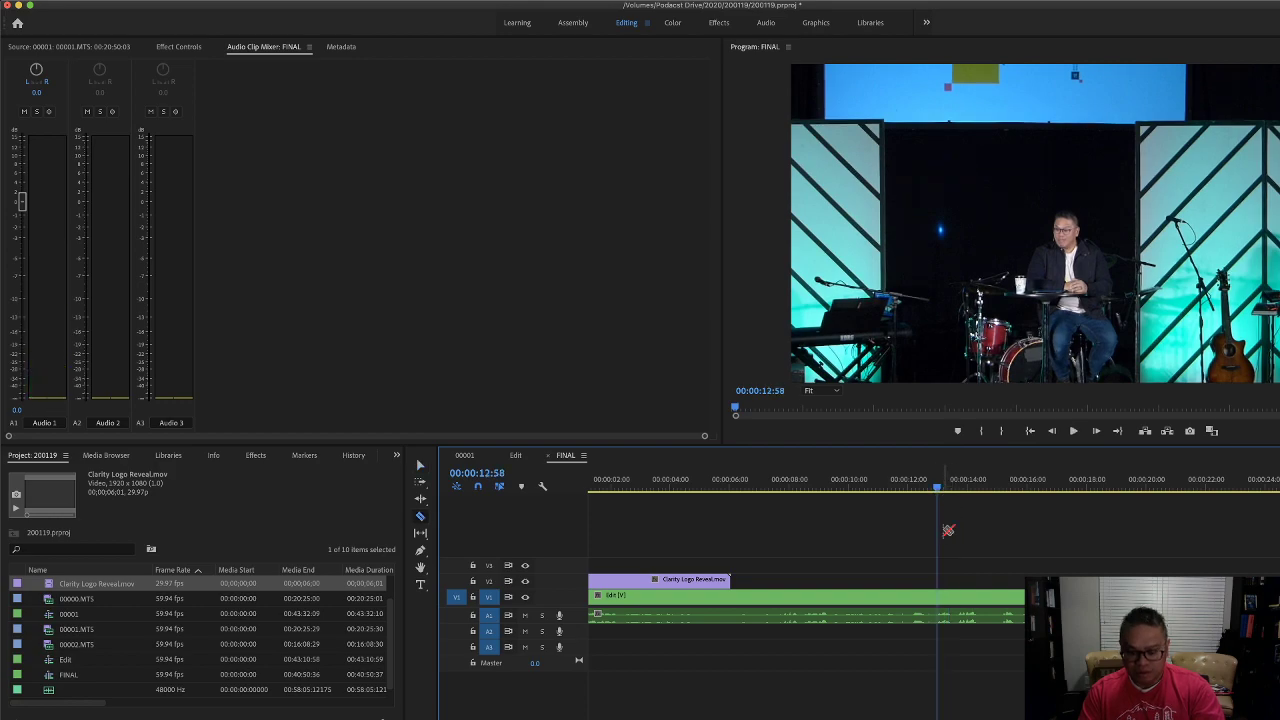
{"action": "left_click", "coordinate": [940, 600]}
{"action": "left_click", "coordinate": [920, 598]}
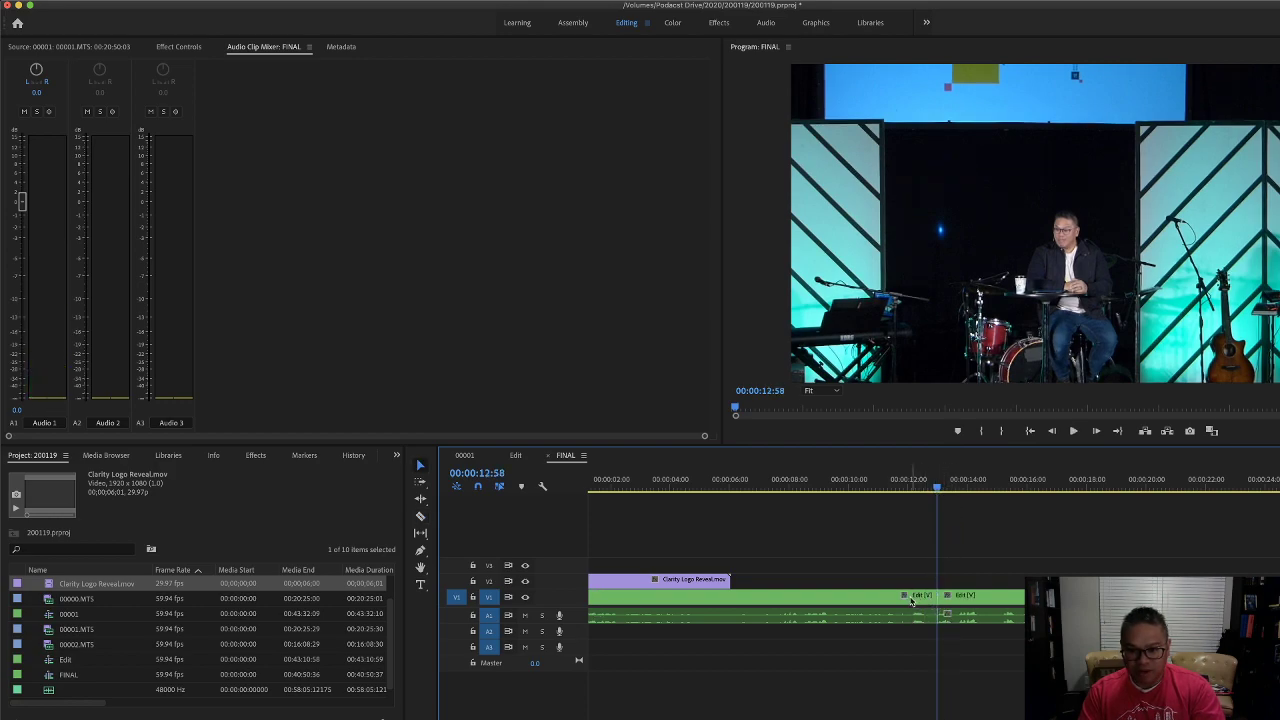
{"action": "left_click", "coordinate": [910, 600]}
{"action": "key", "text": "shift+Delete"}
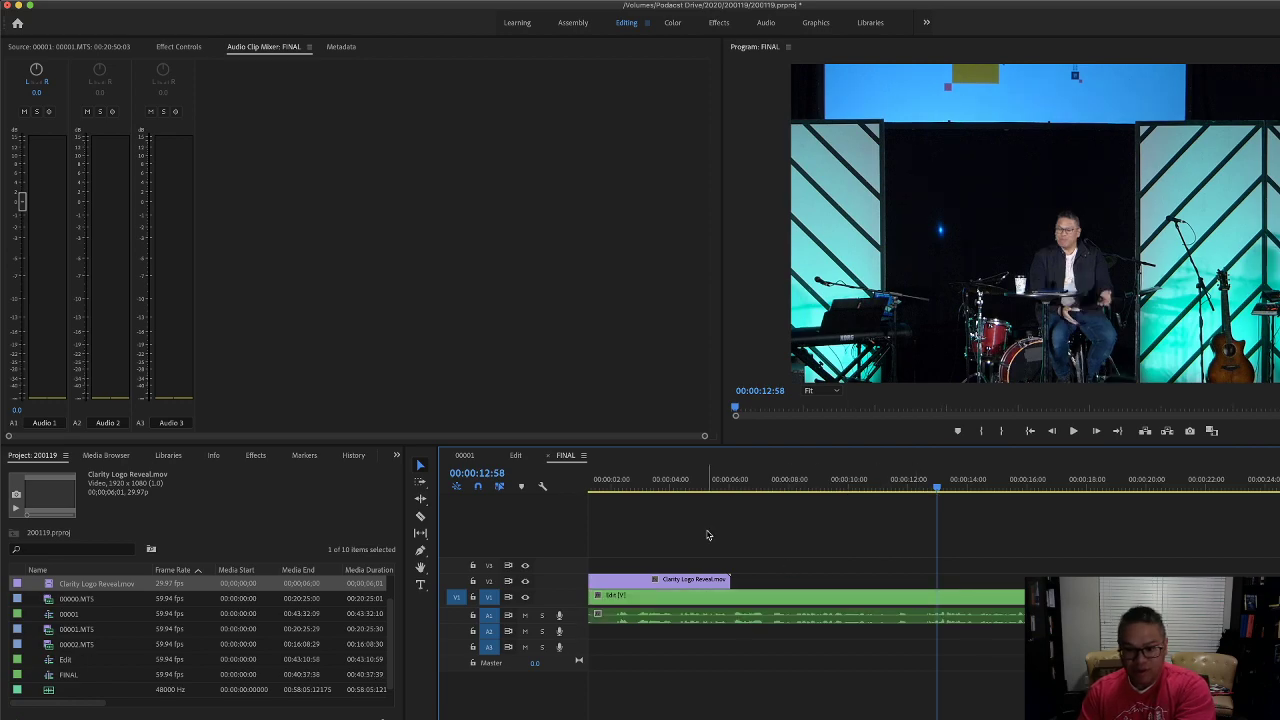
Review the new opening, split the Edit clip at 00:00:09:53 and remove the earlier portion and its gap.
{"action": "key", "text": "Home"}
{"action": "key", "text": "space"}
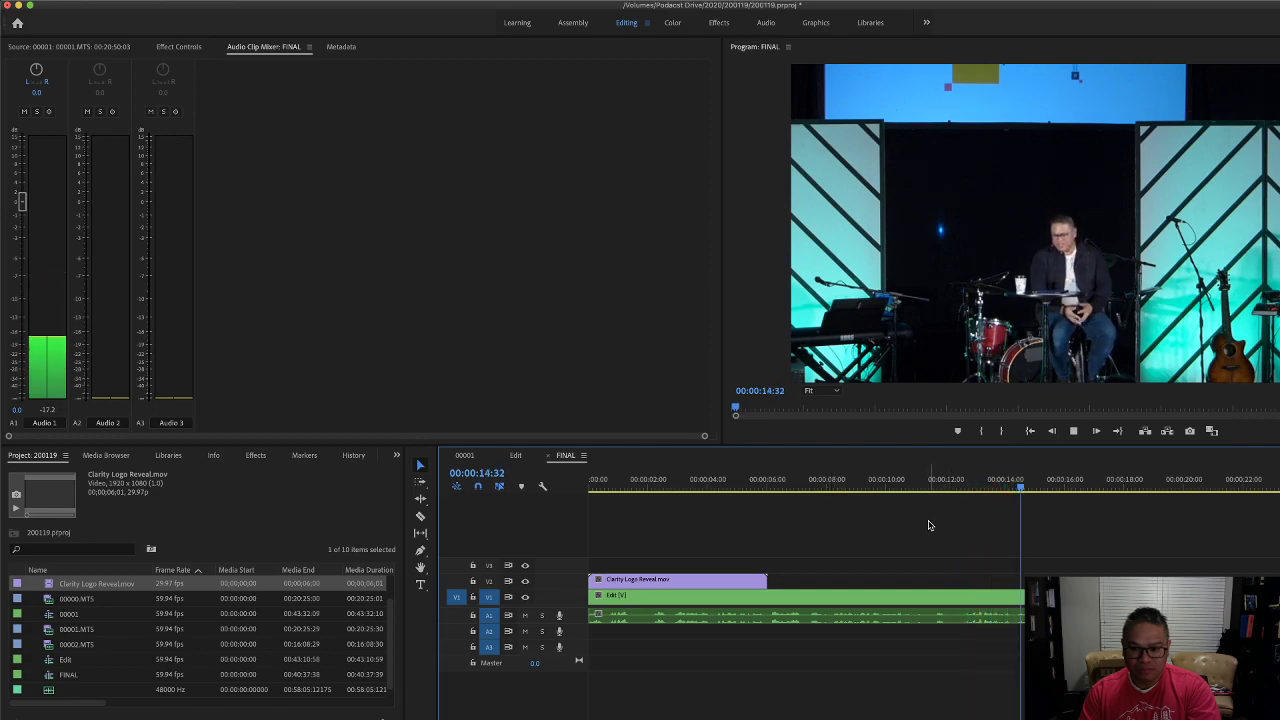
{"action": "key", "text": "space"}
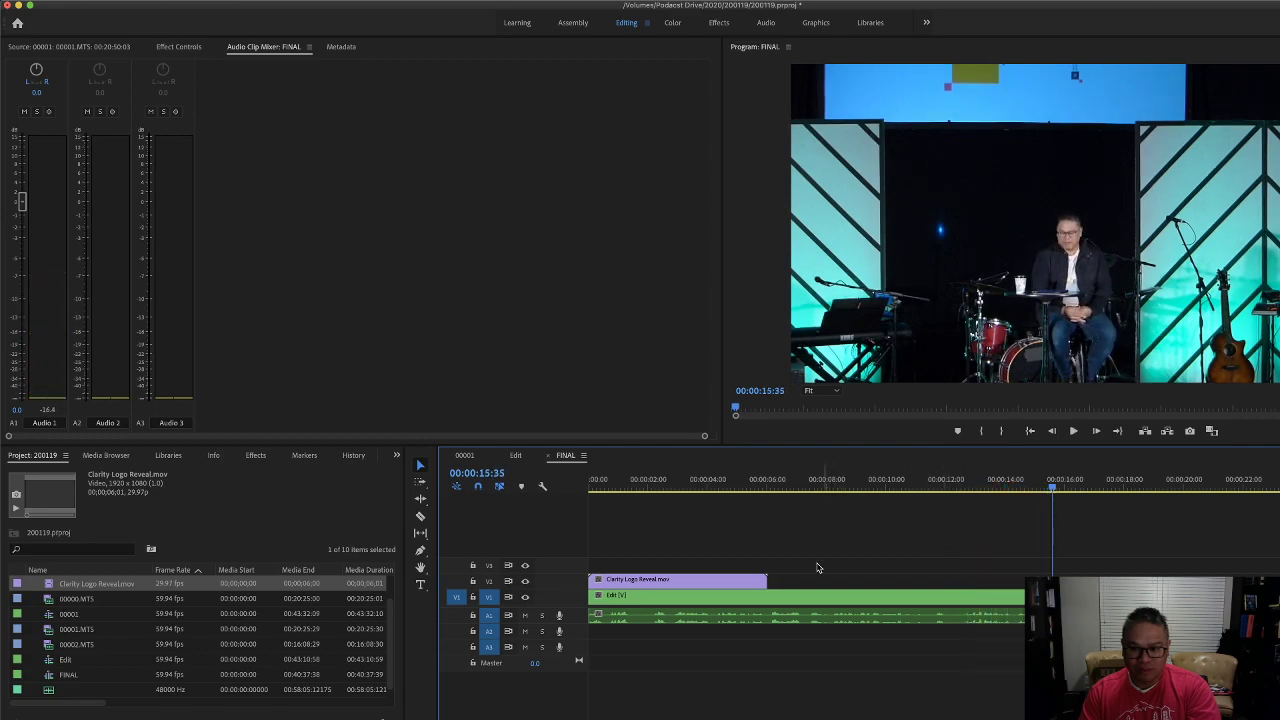
{"action": "left_click", "coordinate": [753, 490]}
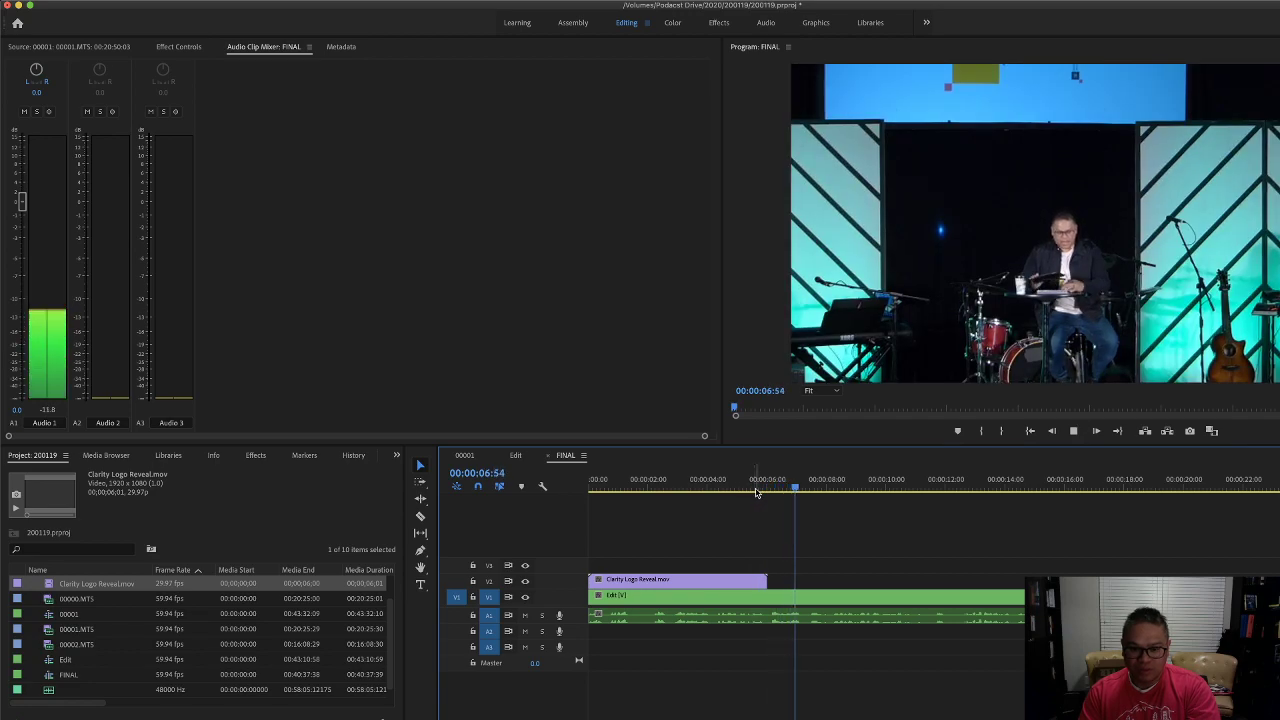
{"action": "key", "text": "space"}
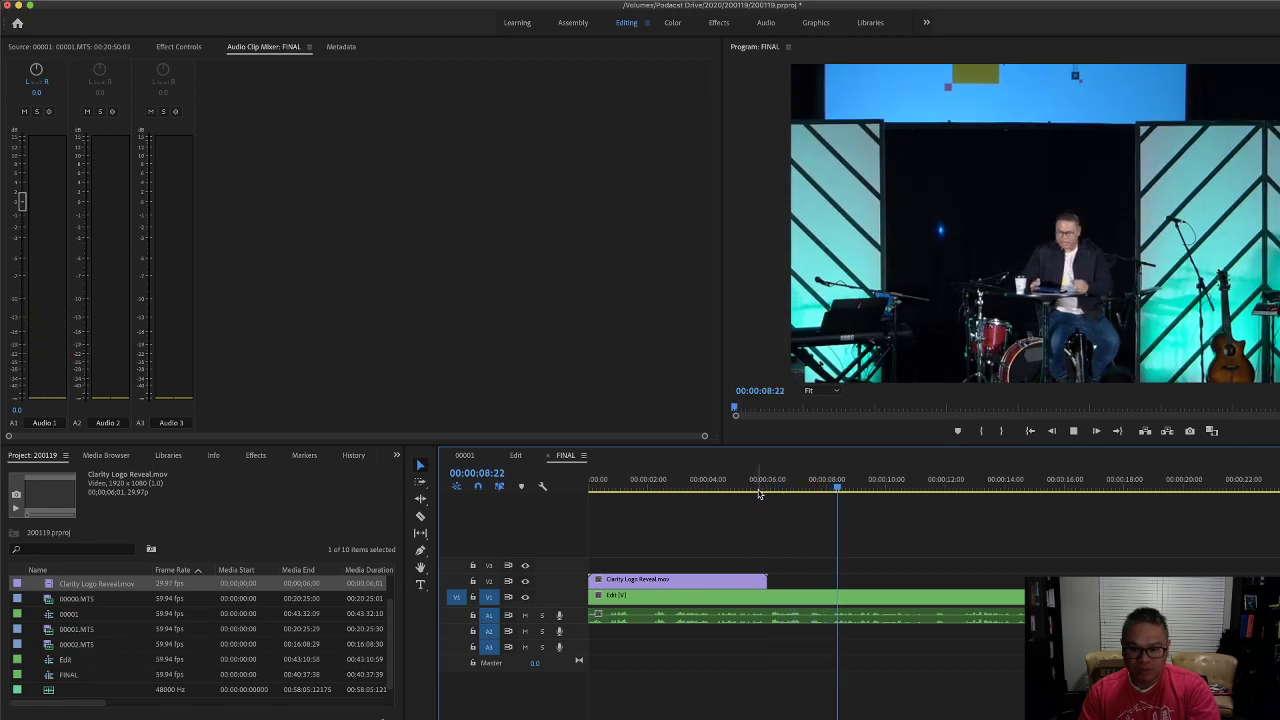
{"action": "key", "text": "space"}
{"action": "key", "text": "space"}
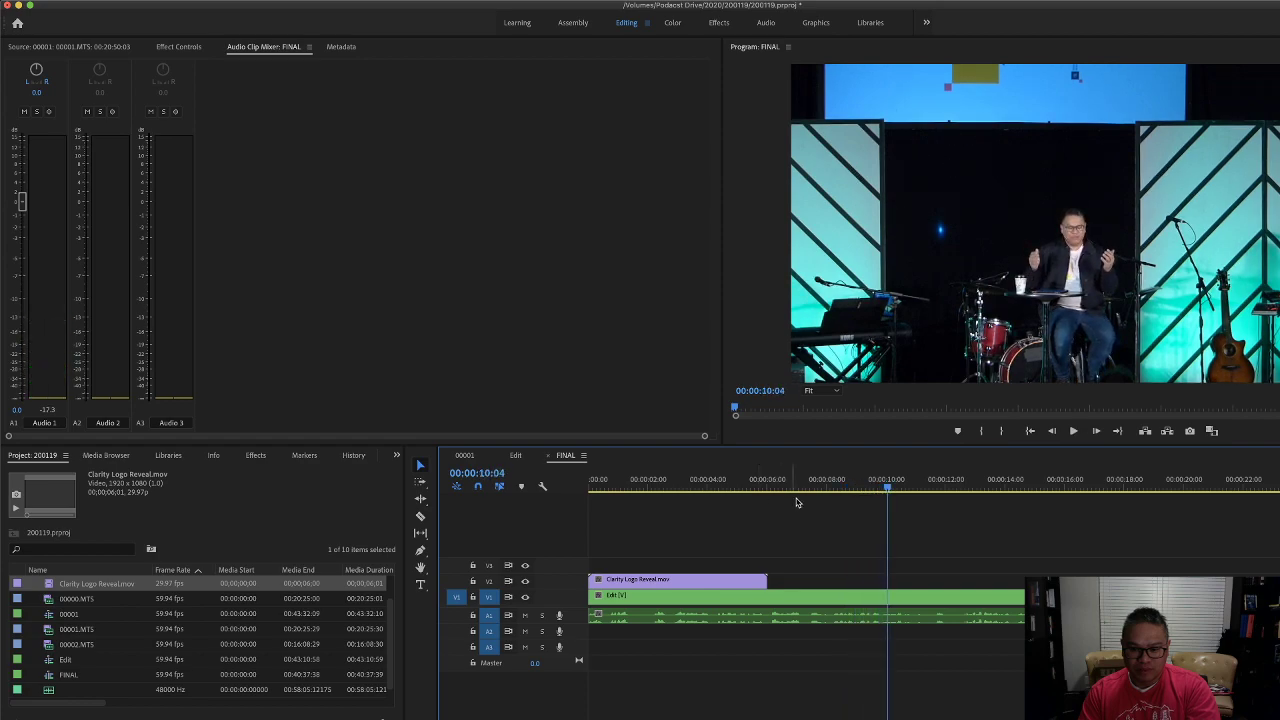
{"action": "mouse_move", "coordinate": [891, 490]}
{"action": "left_mouse_down"}
{"action": "mouse_move", "coordinate": [914, 498]}
{"action": "mouse_move", "coordinate": [884, 494]}
{"action": "left_mouse_up"}
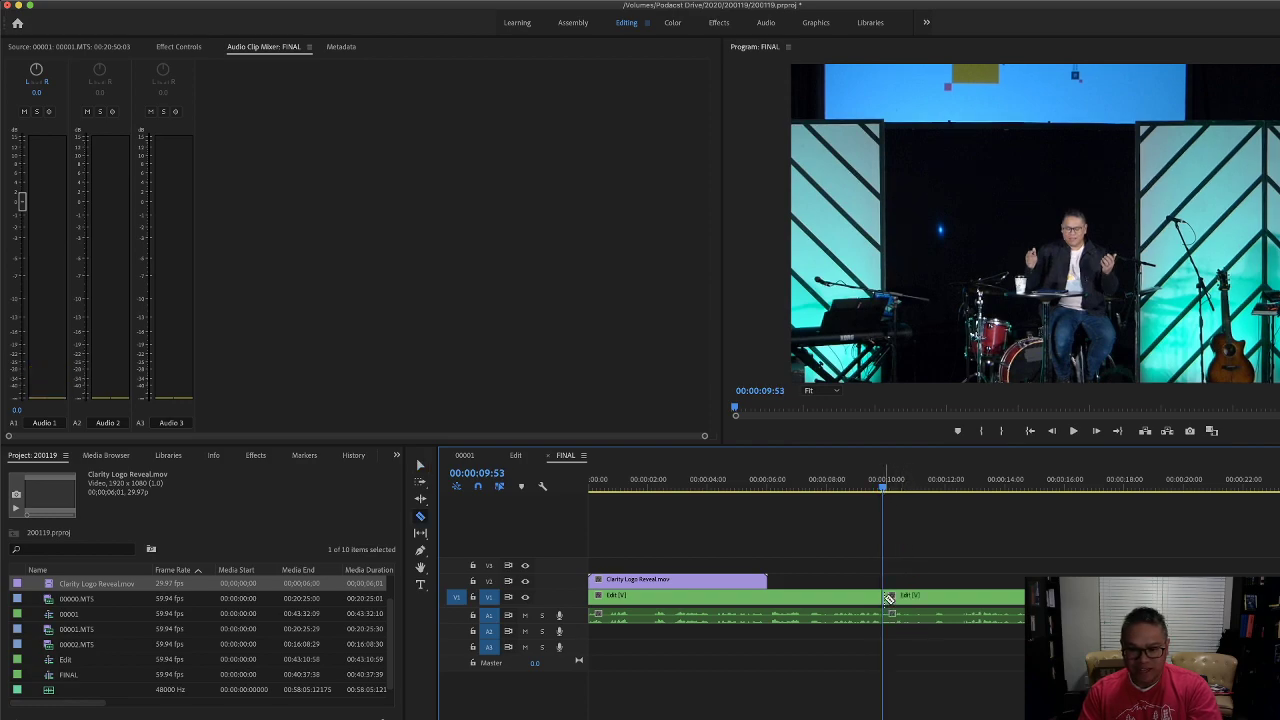
{"action": "left_click", "coordinate": [869, 594]}
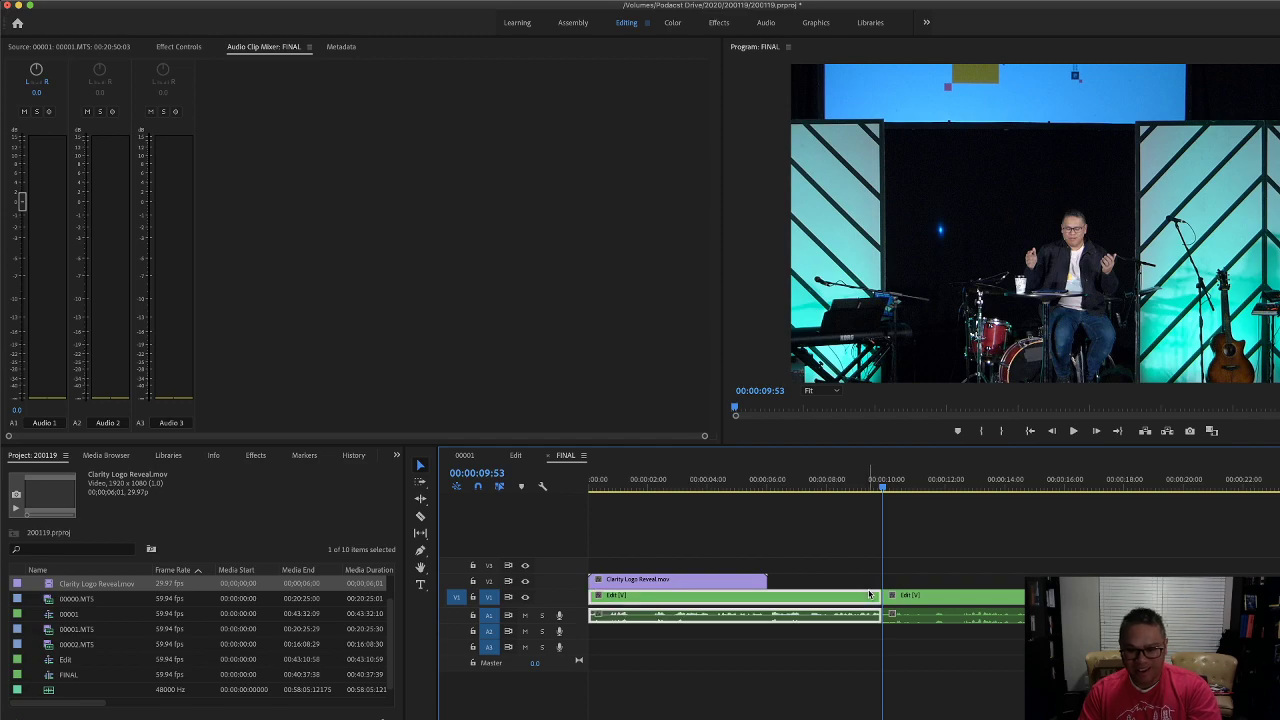
{"action": "key", "text": "Delete"}
{"action": "left_click", "coordinate": [860, 605]}
{"action": "key", "text": "Delete"}
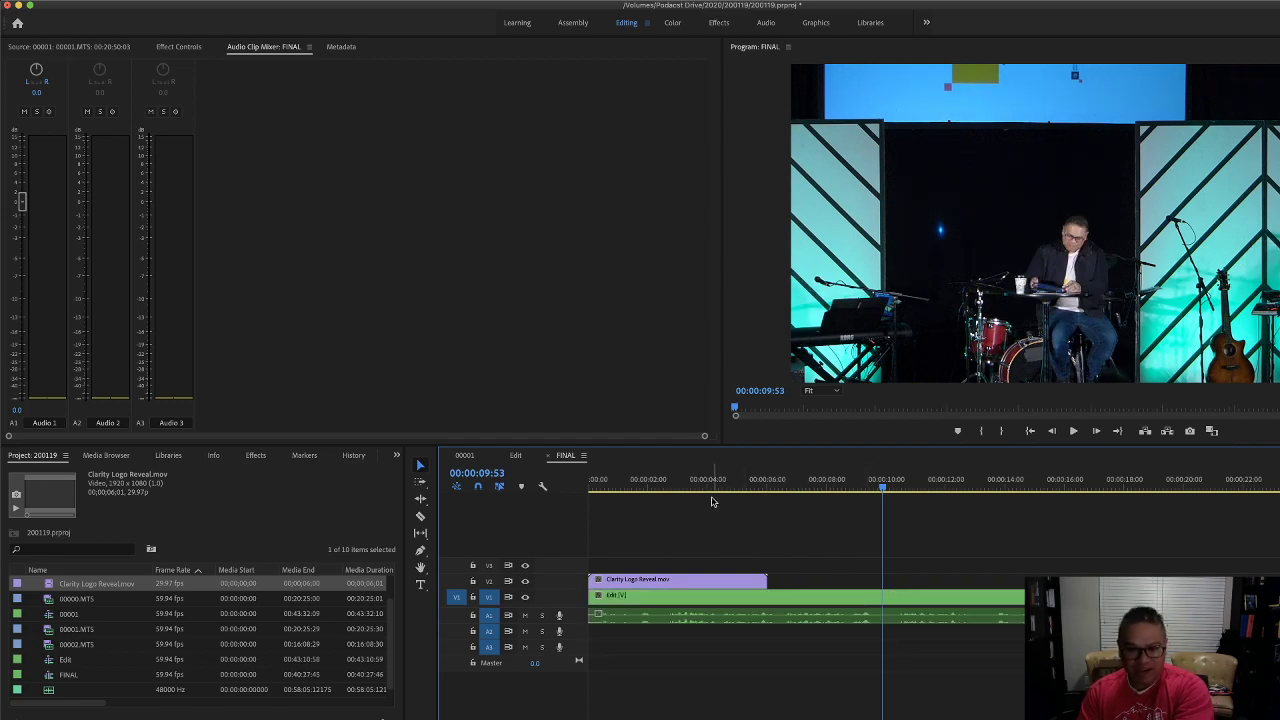
Examine how the Clarity Logo Reveal runs over the talk's audio by playing FINAL from the start.
{"action": "left_click", "coordinate": [718, 490]}
{"action": "key", "text": "Home"}
{"action": "key", "text": "space"}
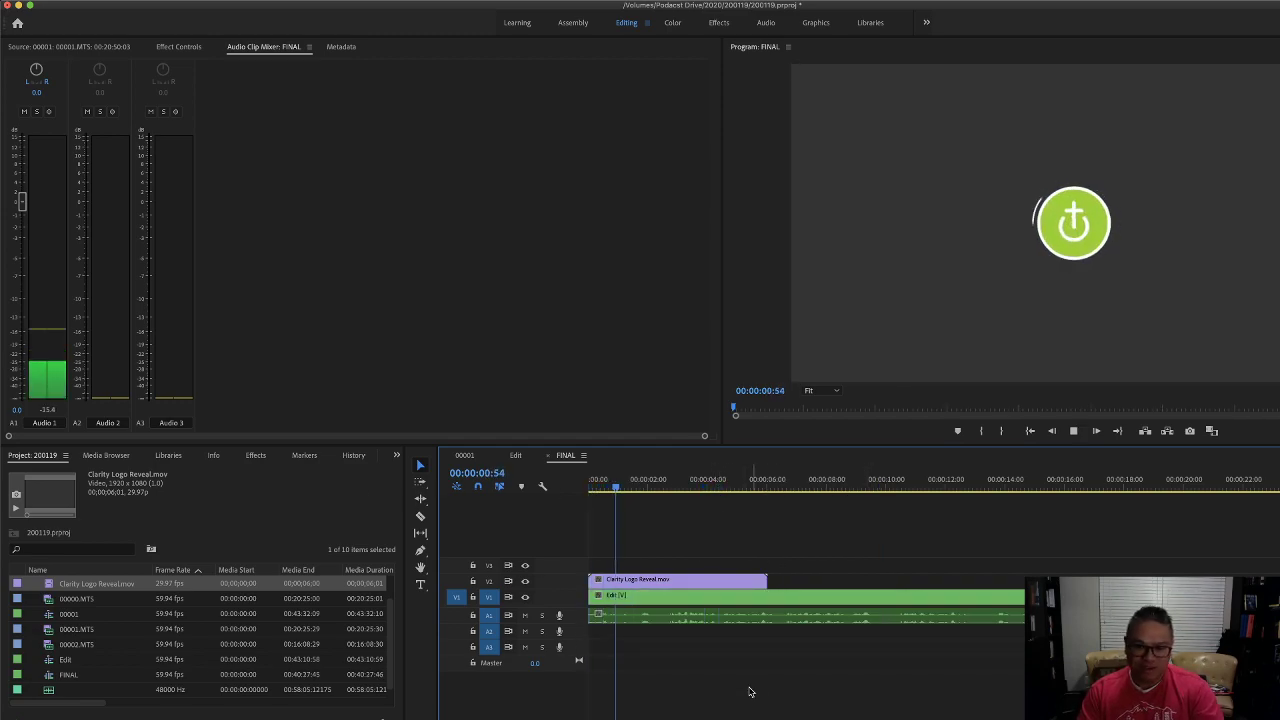
{"action": "key", "text": "equal"}
{"action": "key", "text": "equal"}
{"action": "key", "text": "equal"}
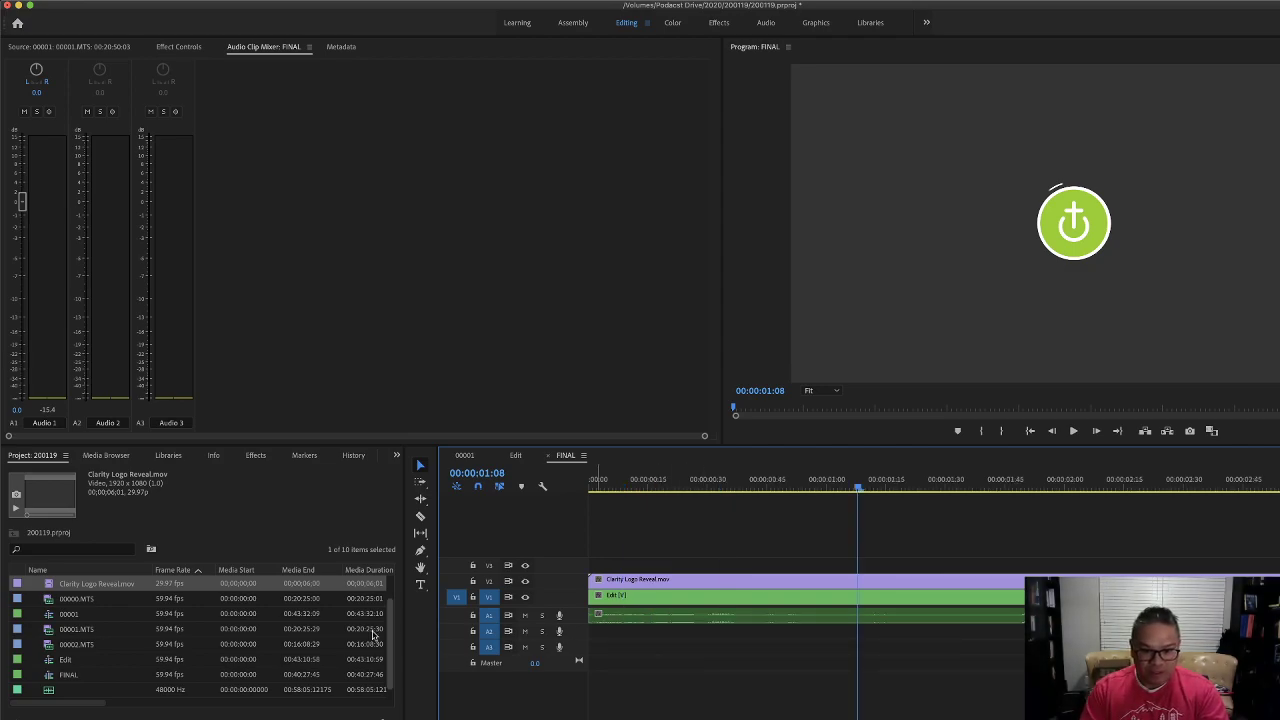
{"action": "key", "text": "space"}
{"action": "key", "text": "minus"}
{"action": "key", "text": "minus"}
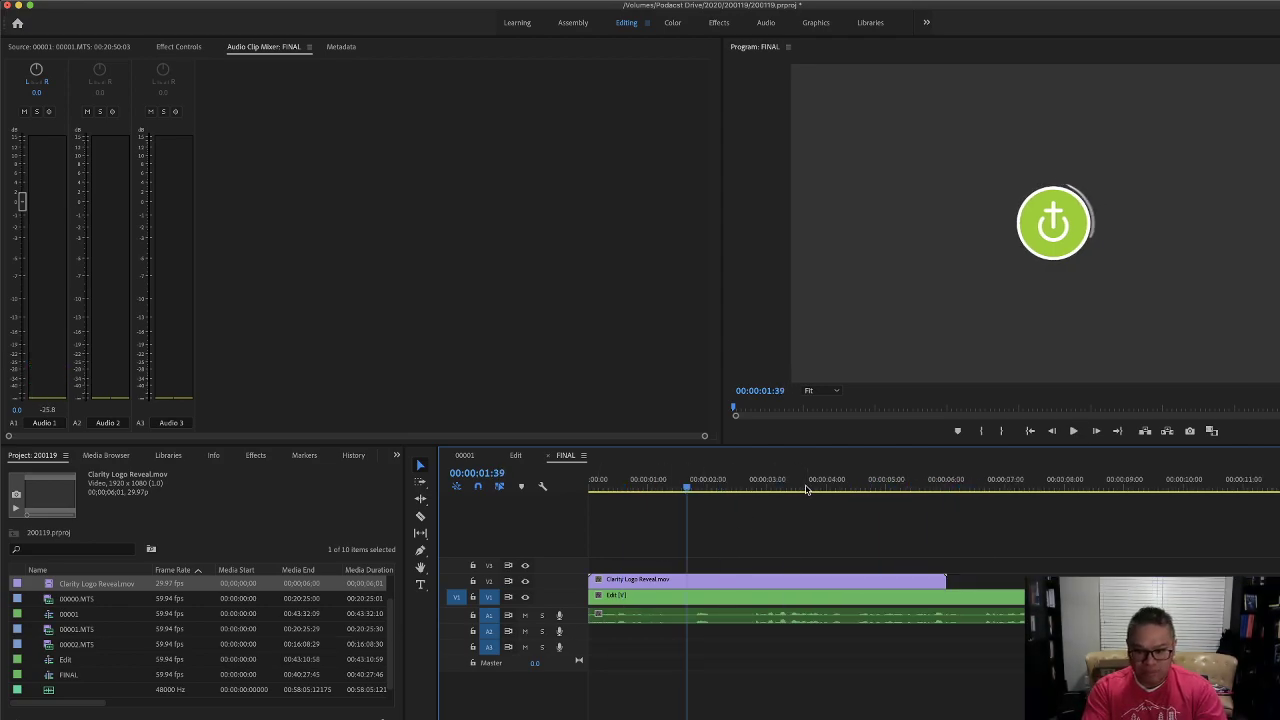
{"action": "key", "text": "space"}
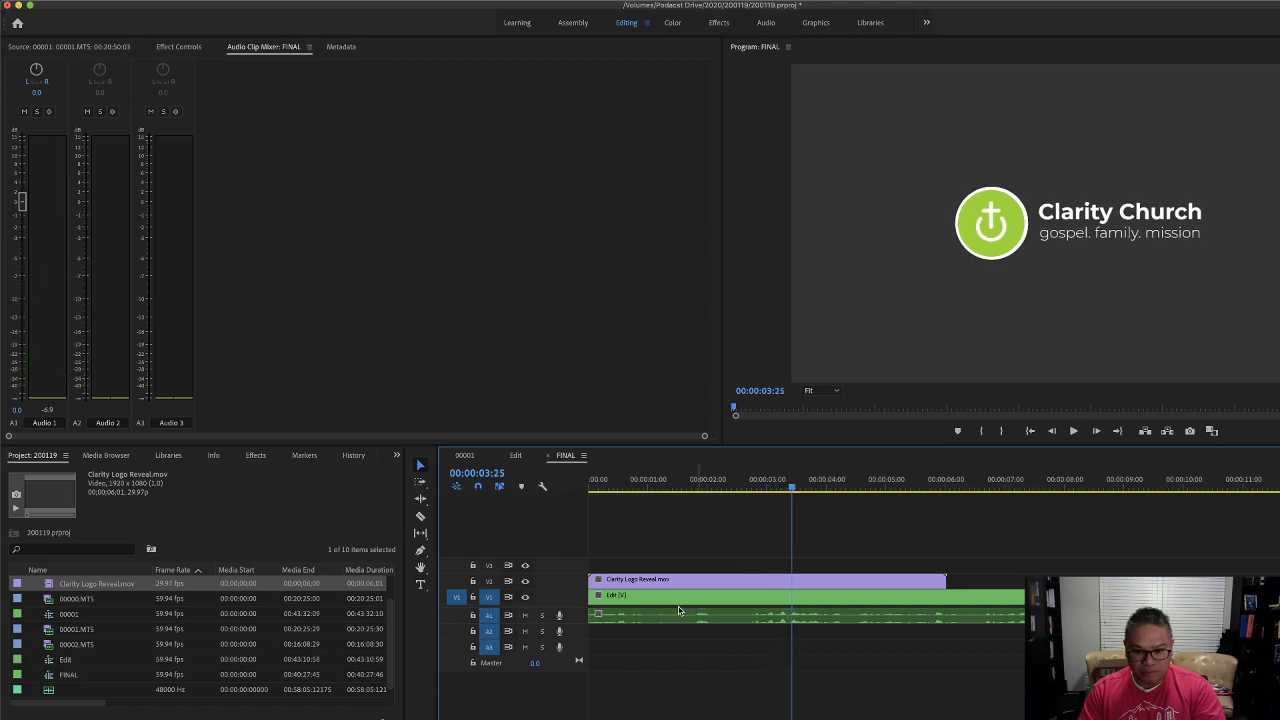
Remove about another 10 seconds from the start of the Edit clip, close the gap and replay the opening.
{"action": "key", "text": "space"}
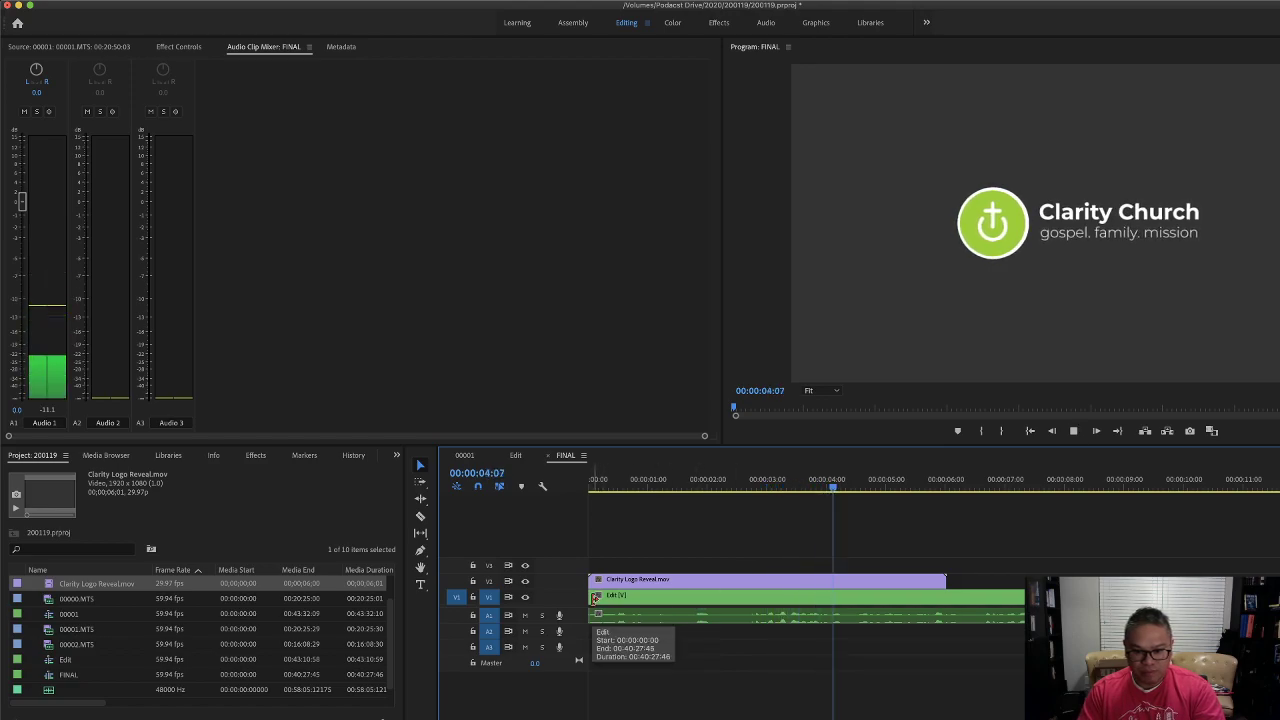
{"action": "key", "text": "minus"}
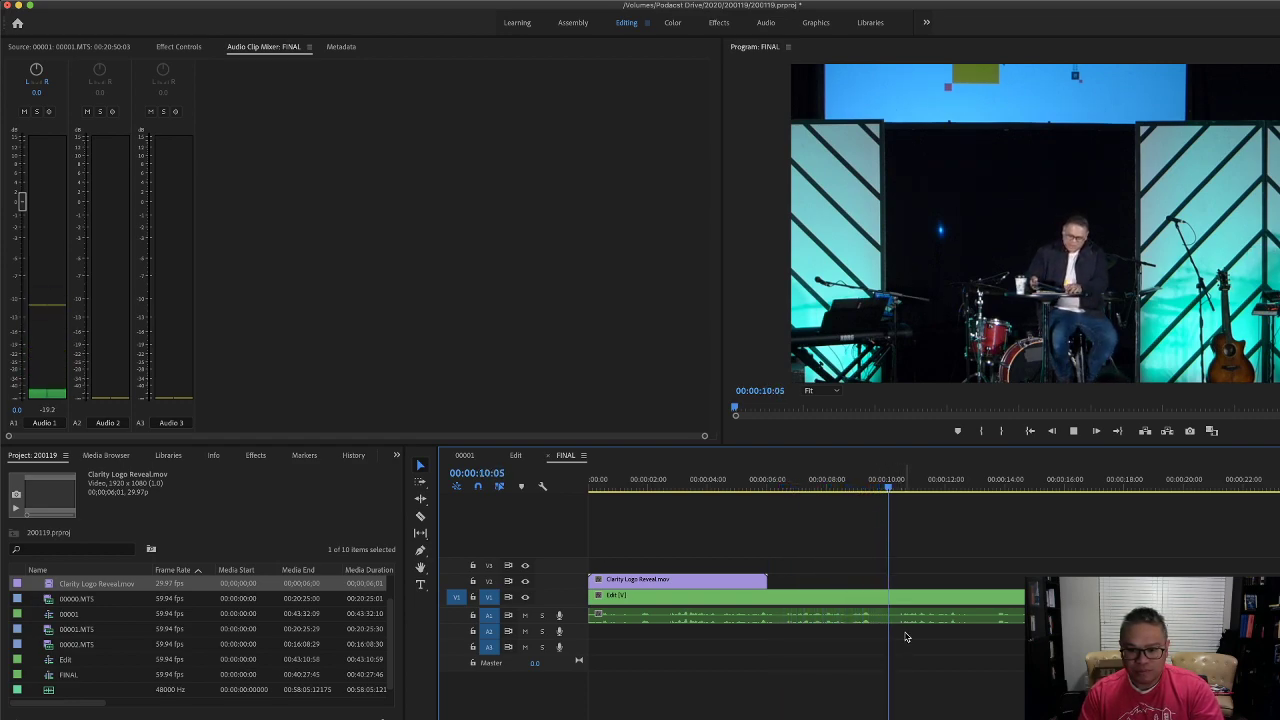
{"action": "key", "text": "space"}
{"action": "mouse_move", "coordinate": [593, 597]}
{"action": "left_mouse_down"}
{"action": "mouse_move", "coordinate": [905, 600]}
{"action": "mouse_move", "coordinate": [616, 608]}
{"action": "left_mouse_up"}
{"action": "key", "text": "Home"}
{"action": "key", "text": "space"}
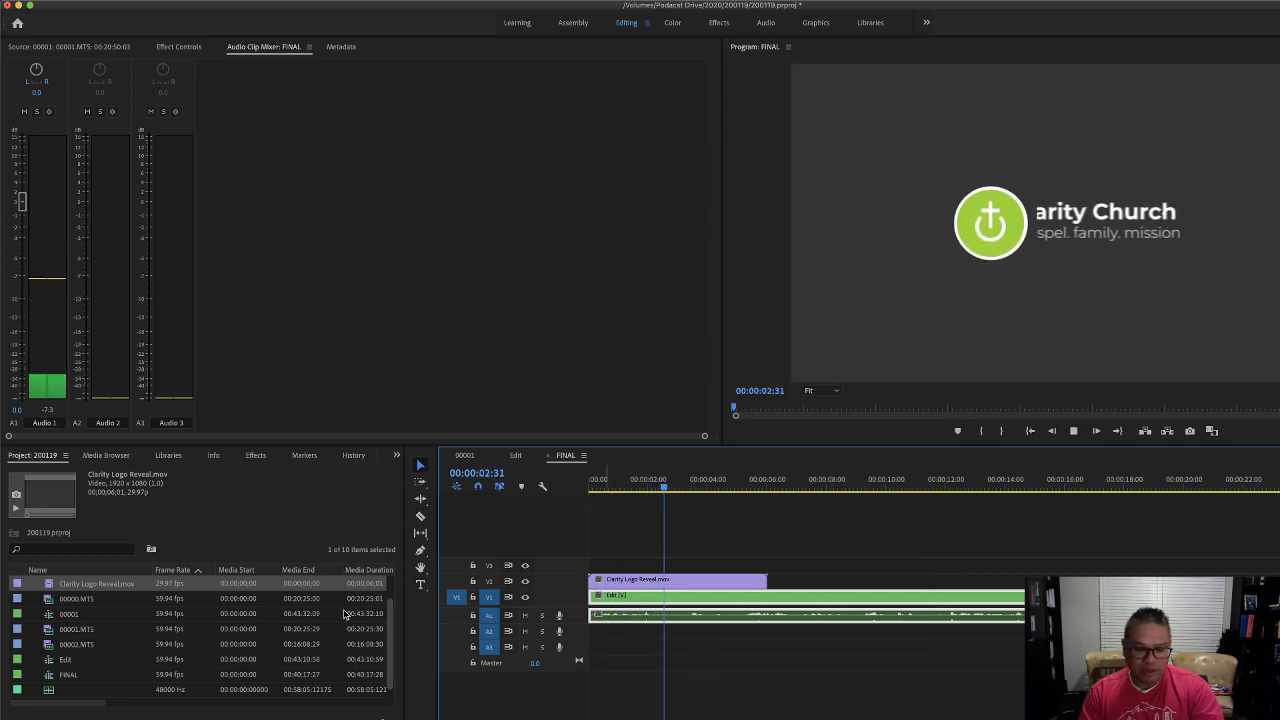
{"action": "key", "text": "space"}
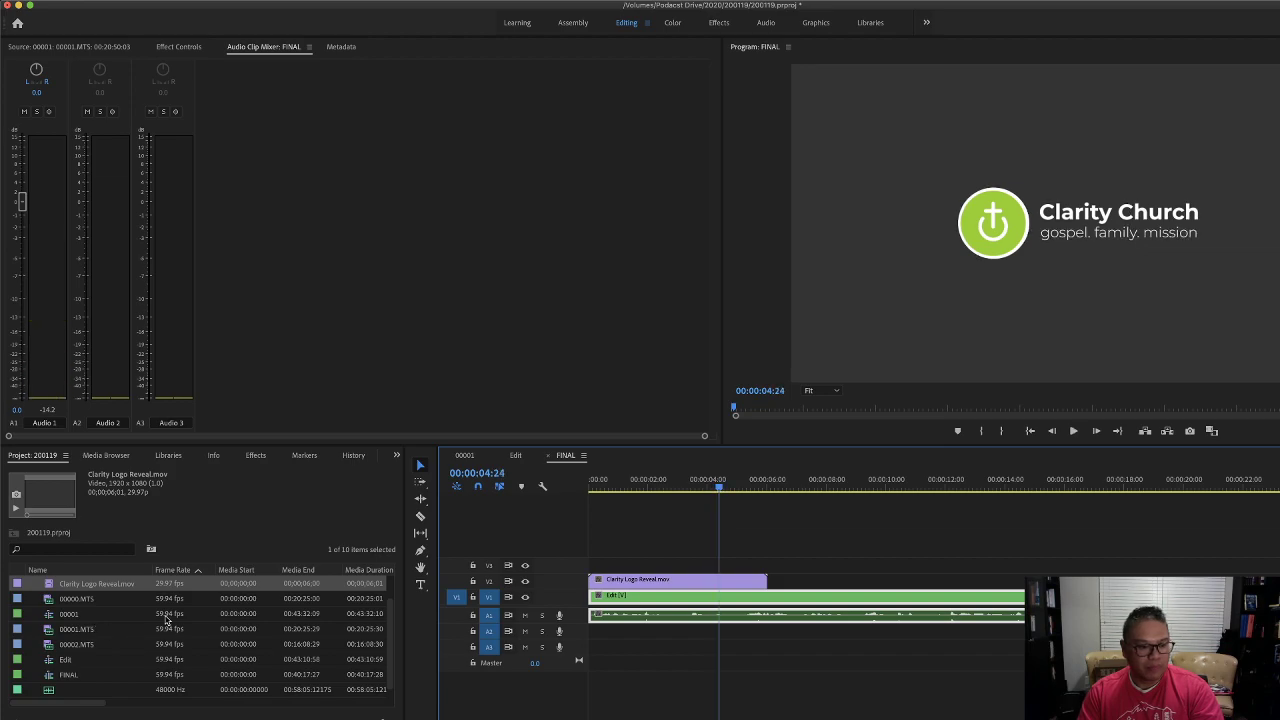
Place LOGO_White LETTERS-01.png on track V3 so that it starts right where the Clarity Logo Reveal clip ends.
{"action": "key", "text": "minus"}
{"action": "key", "text": "minus"}
{"action": "key", "text": "minus"}
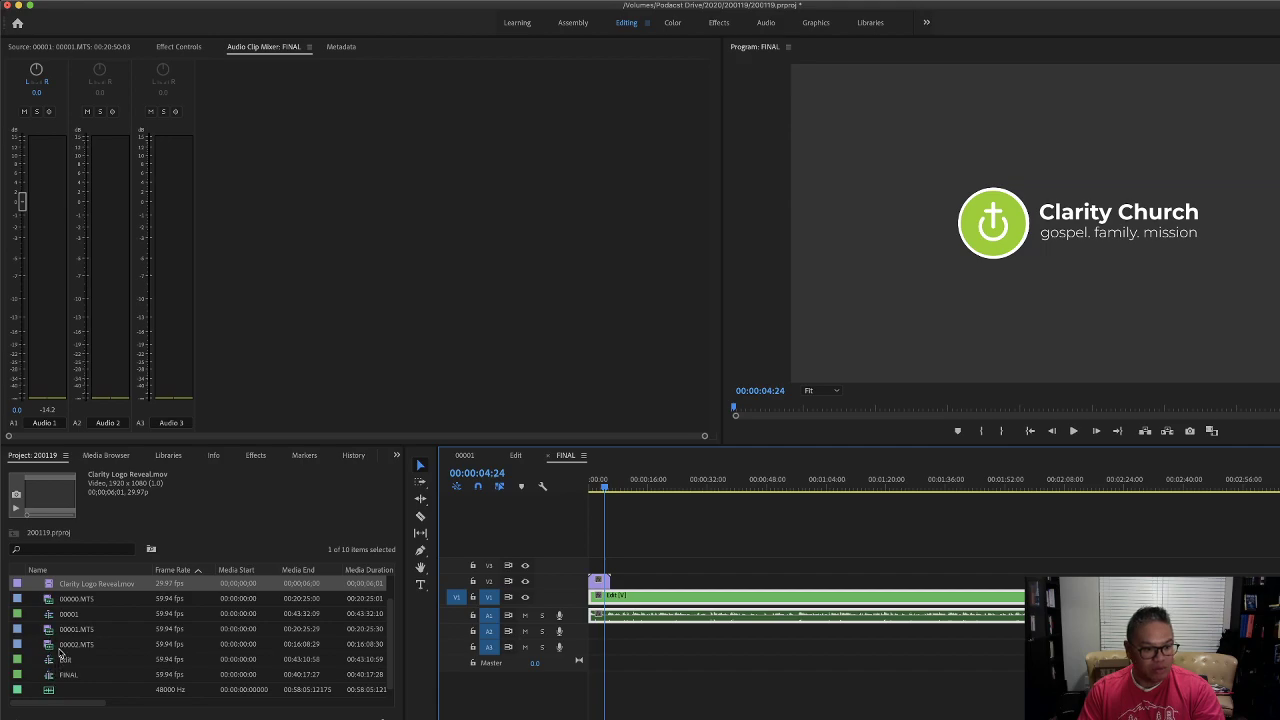
{"action": "scroll", "coordinate": [93, 622], "scroll_direction": "up", "scroll_amount": 2}
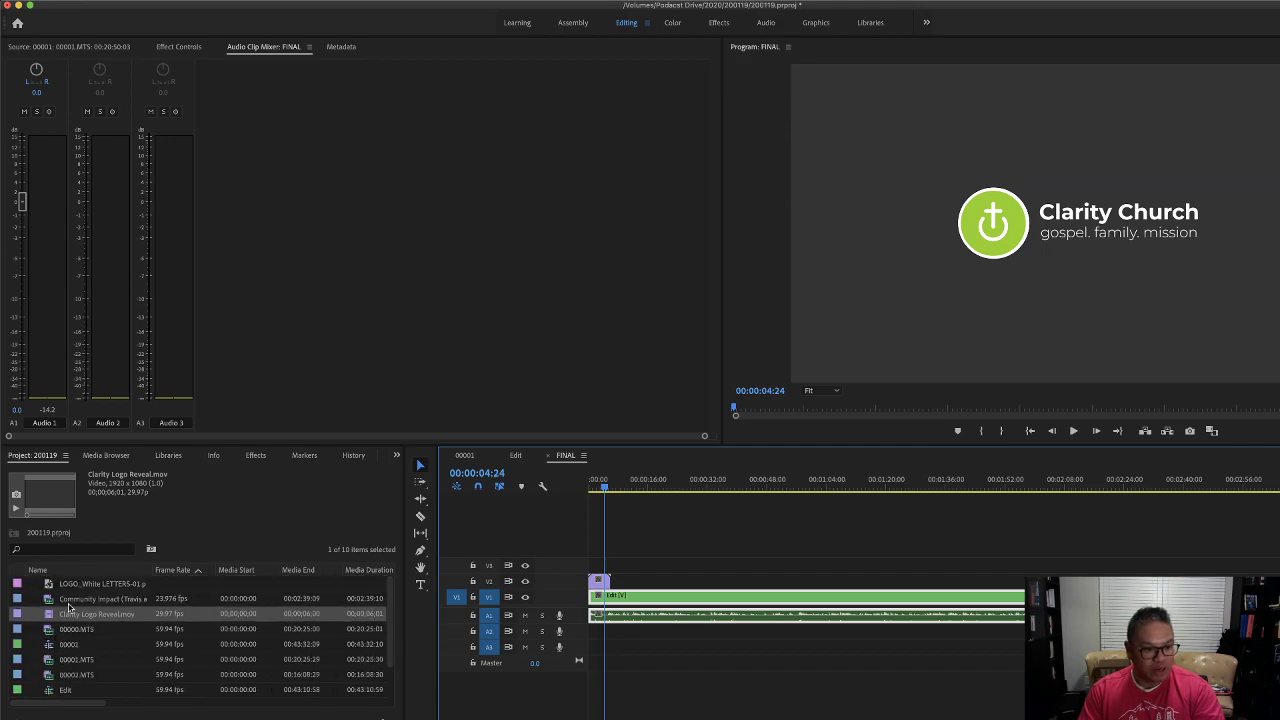
{"action": "left_click_drag", "start_coordinate": [48, 585], "coordinate": [497, 573]}
{"action": "left_click_drag", "start_coordinate": [578, 573], "coordinate": [634, 581]}
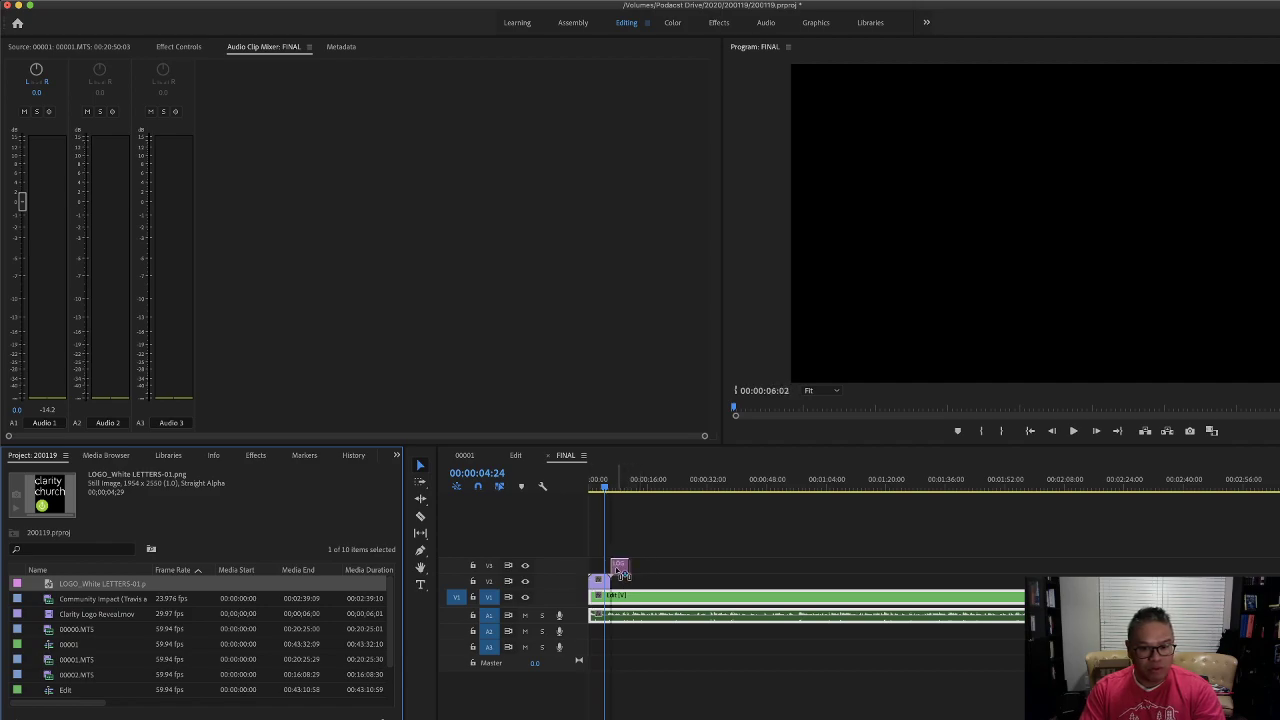
Scale the white-letters logo to 18 and set its position to 134, 145 in the upper-left corner of the frame.
{"action": "key", "text": "space"}
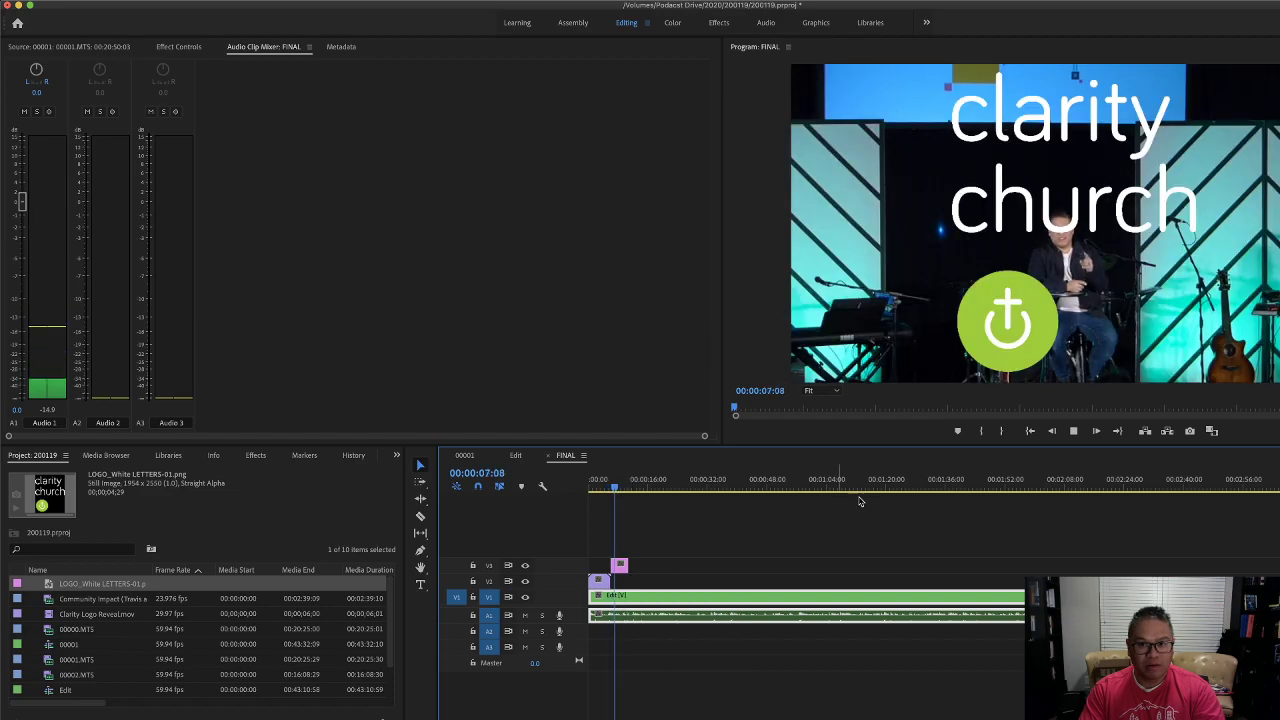
{"action": "key", "text": "space"}
{"action": "left_click", "coordinate": [619, 566]}
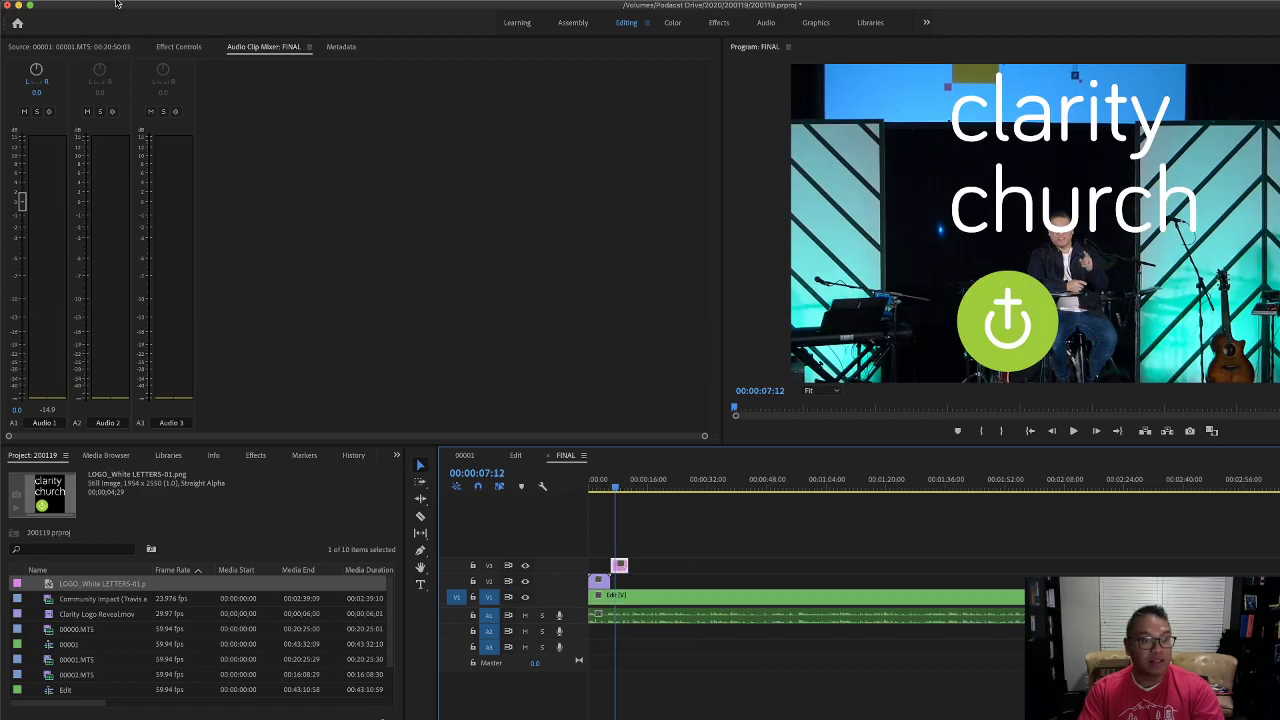
{"action": "left_click", "coordinate": [179, 46]}
{"action": "left_click_drag", "start_coordinate": [285, 120], "coordinate": [196, 111]}
{"action": "mouse_move", "coordinate": [276, 113]}
{"action": "left_mouse_down"}
{"action": "mouse_move", "coordinate": [304, 111]}
{"action": "mouse_move", "coordinate": [275, 125]}
{"action": "left_mouse_up"}
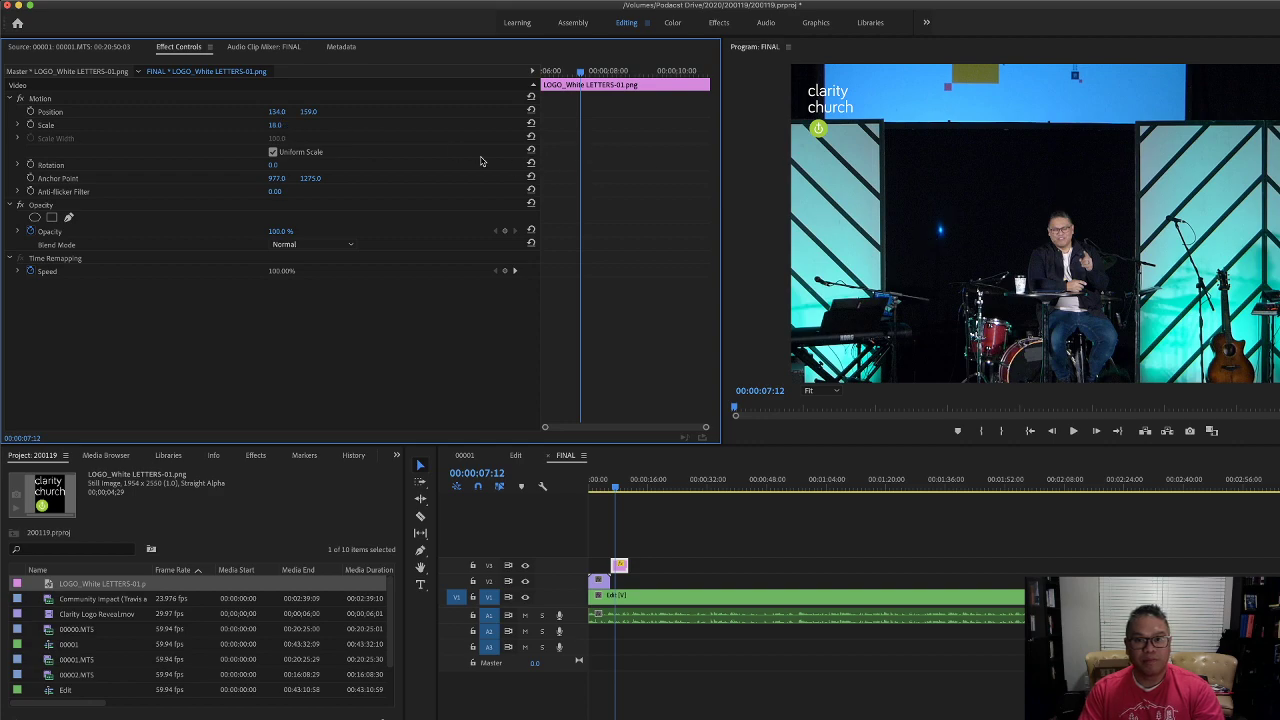
{"action": "left_click_drag", "start_coordinate": [308, 111], "coordinate": [304, 111]}
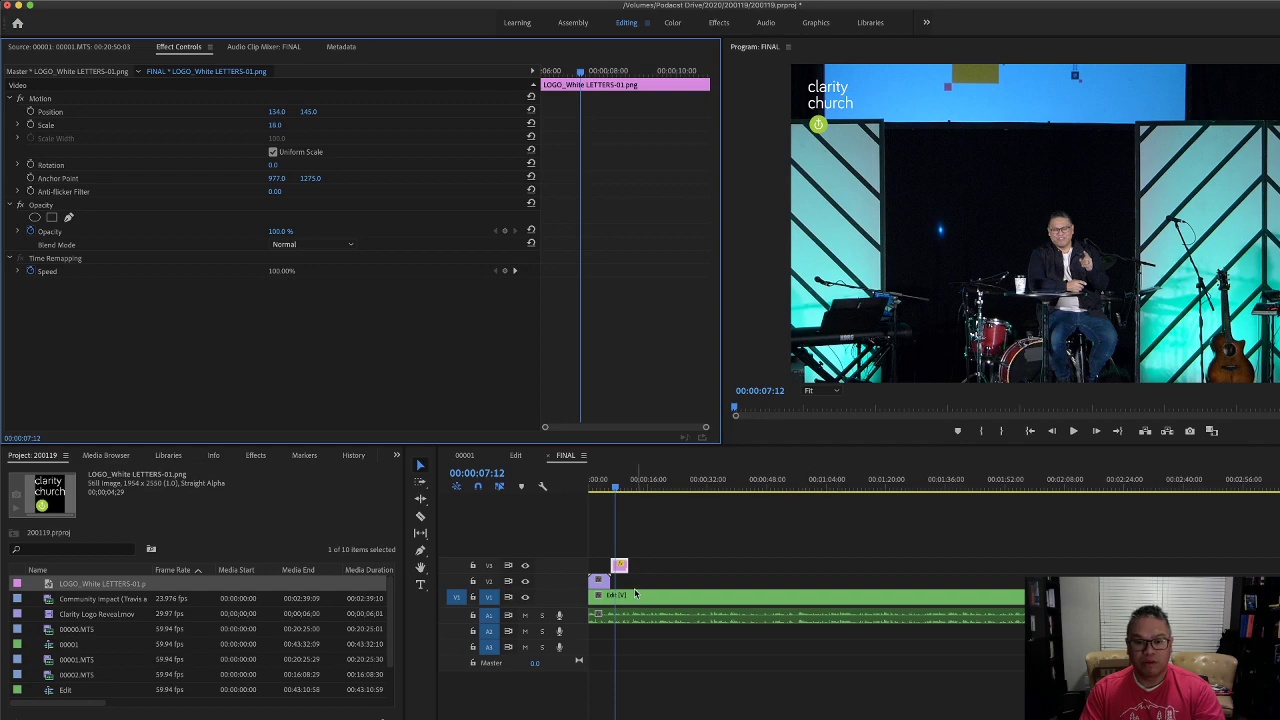
Stretch the white-letters logo clip on track V3 far along the talk, and cut it out of the FINAL sequence.
{"action": "left_click_drag", "start_coordinate": [627, 566], "coordinate": [1279, 566]}
{"action": "key", "text": "minus"}
{"action": "key", "text": "minus"}
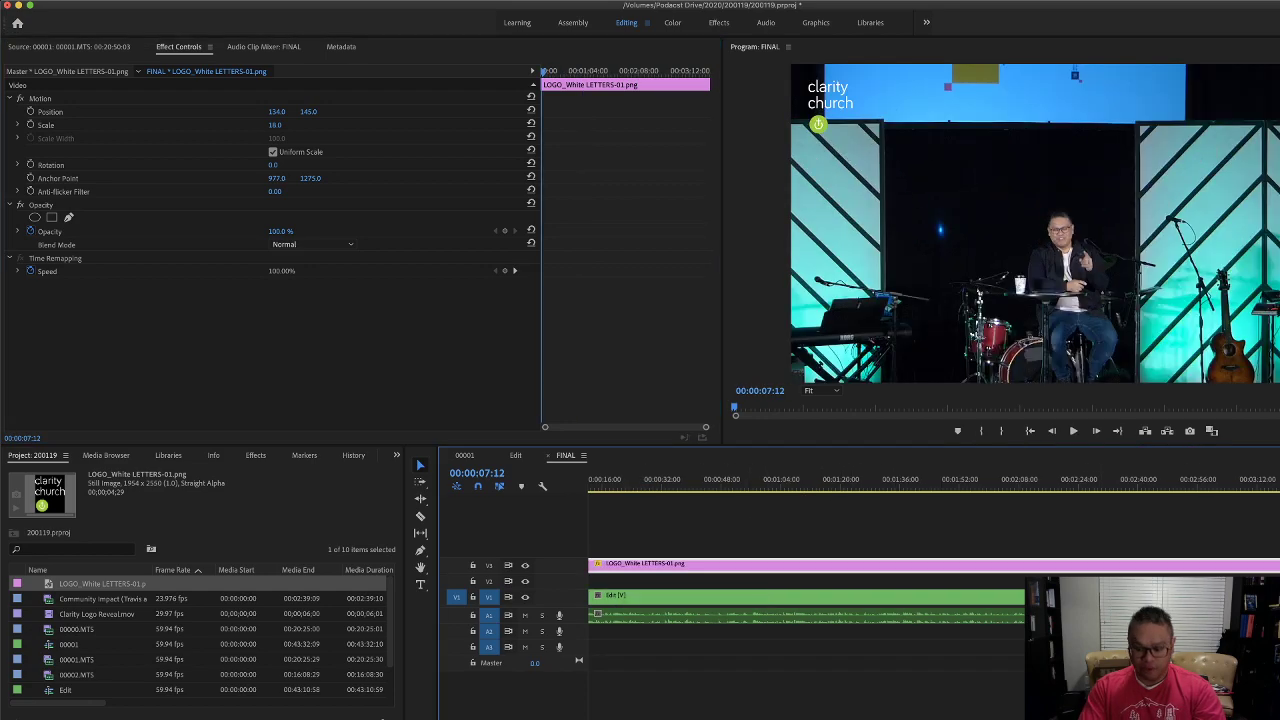
{"action": "key", "text": "minus"}
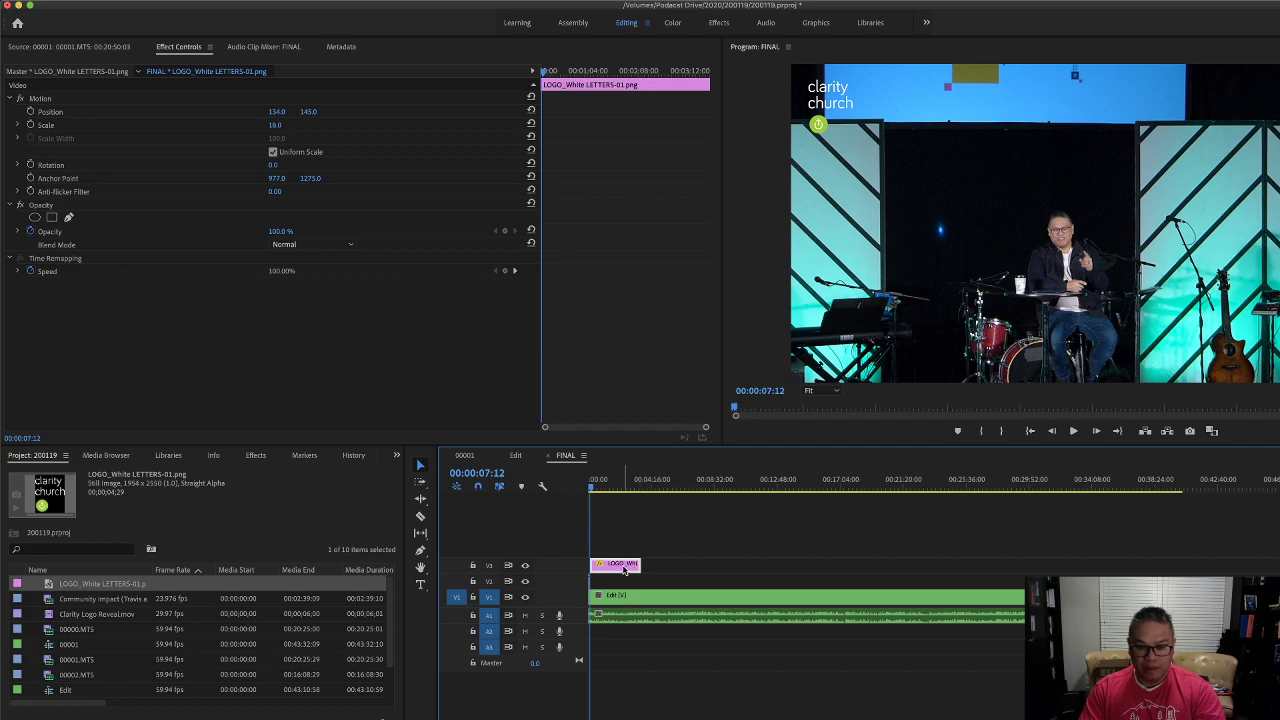
{"action": "key", "text": "Delete"}
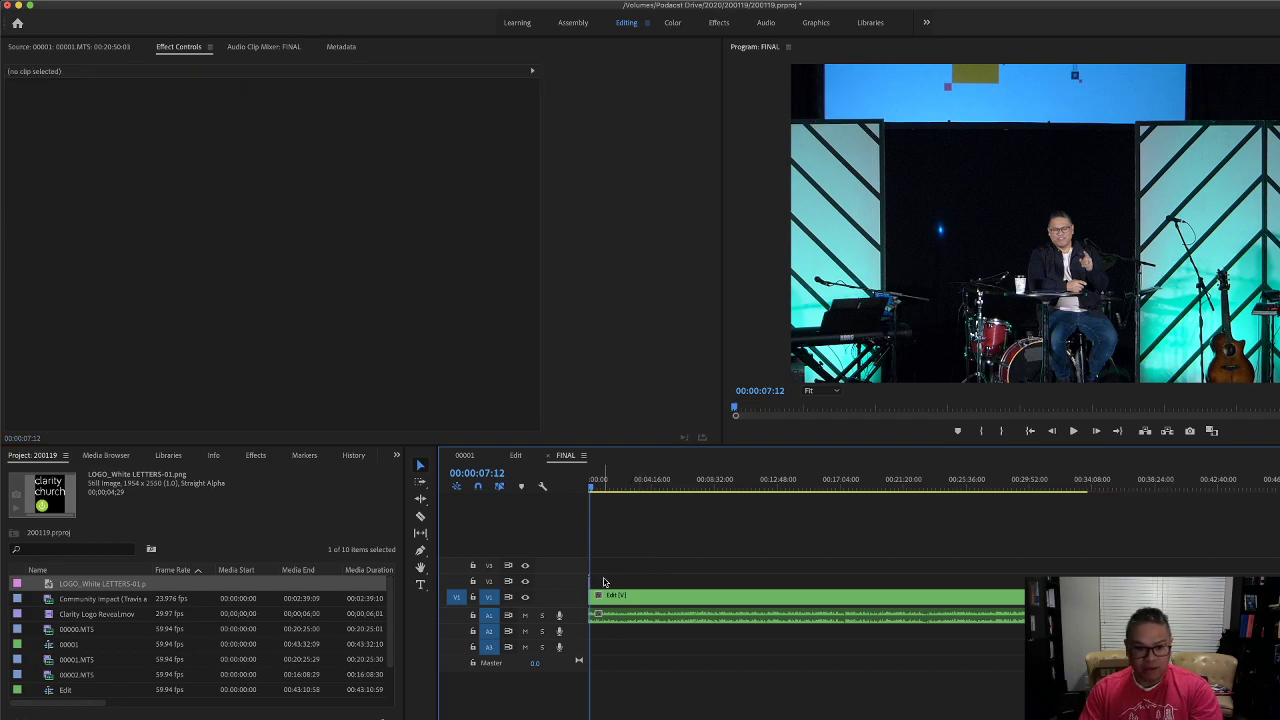
In the nested Edit sequence, lock track V1 and paste the logo clip at the very start on track V2.
{"action": "double_click", "coordinate": [630, 598]}
{"action": "scroll", "coordinate": [728, 578], "scroll_direction": "up", "scroll_amount": 15}
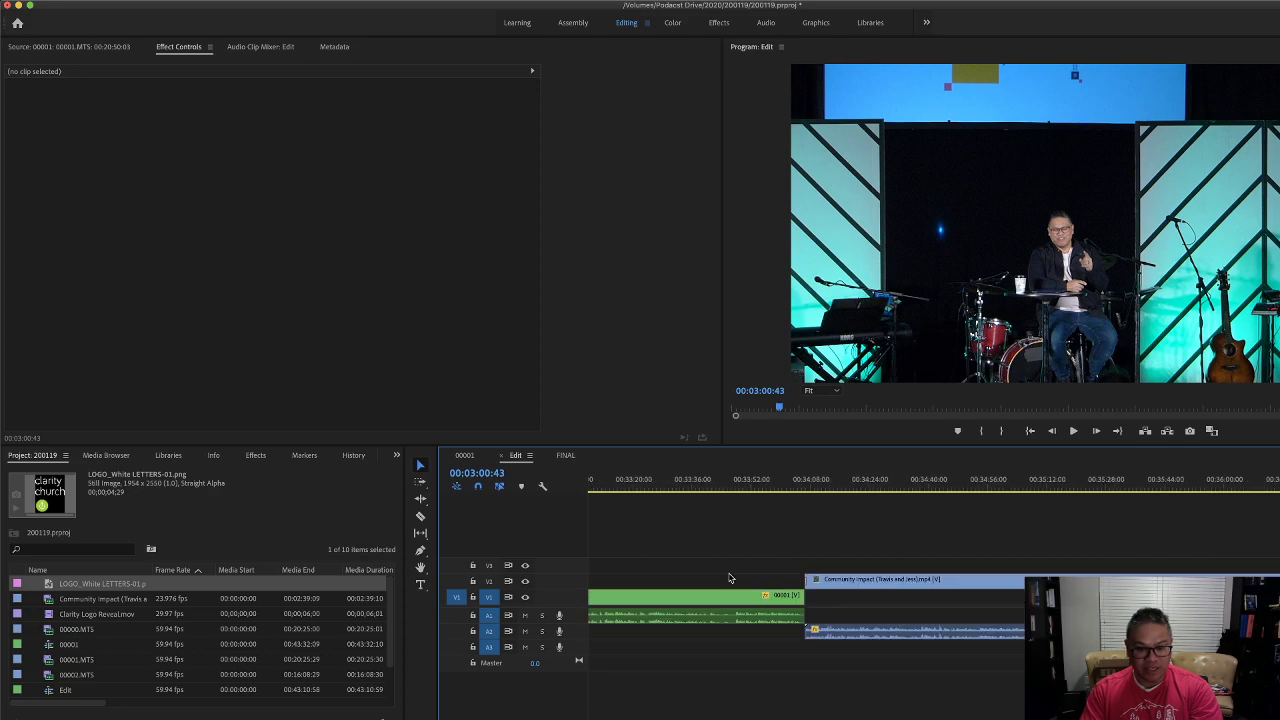
{"action": "scroll", "coordinate": [729, 578], "scroll_direction": "up", "scroll_amount": 20}
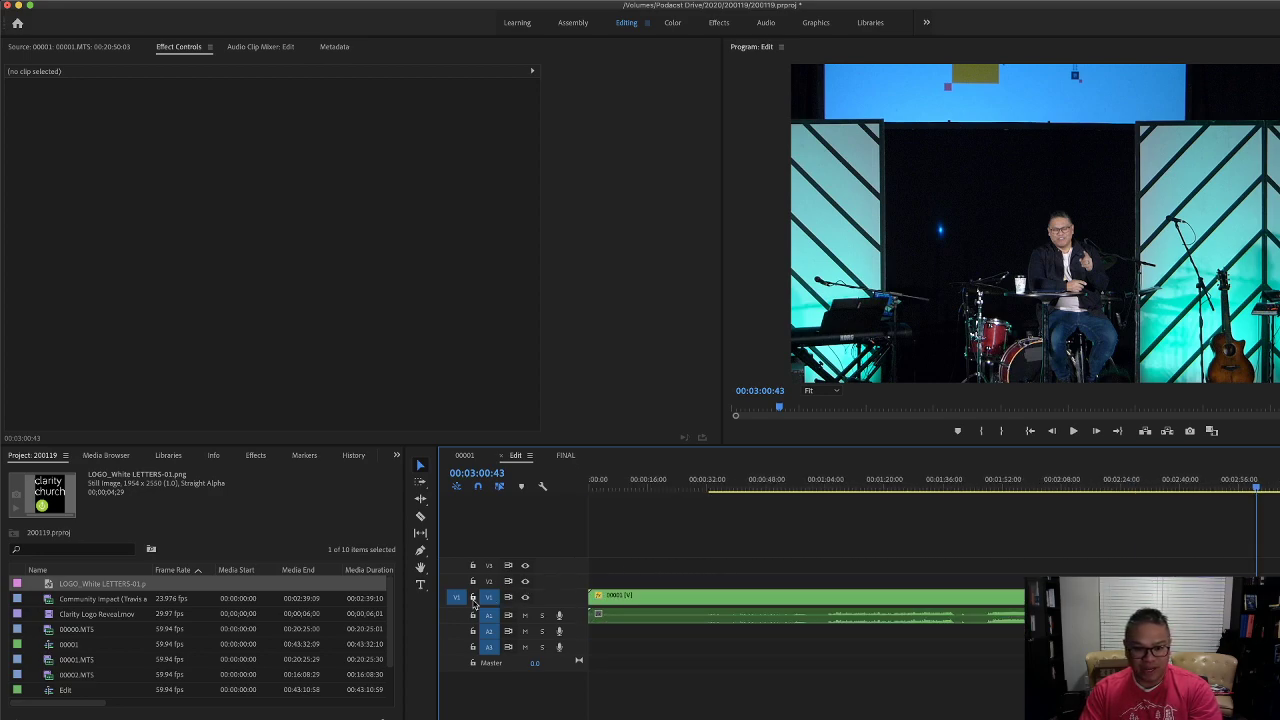
{"action": "left_click", "coordinate": [473, 597]}
{"action": "key", "text": "Home"}
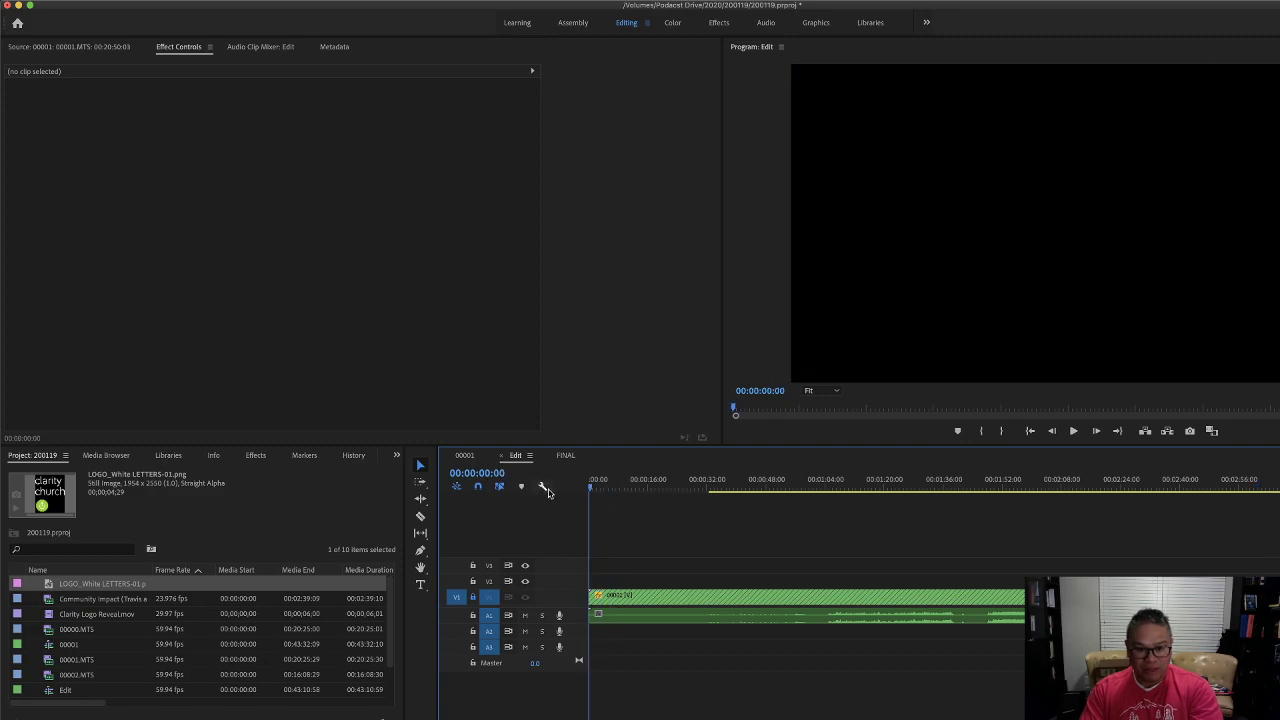
{"action": "key", "text": "super+z"}
Extend the logo clip on V2 to the start of the Community Impact video and clear the selection.
{"action": "scroll", "coordinate": [908, 601], "scroll_direction": "down", "scroll_amount": 8}
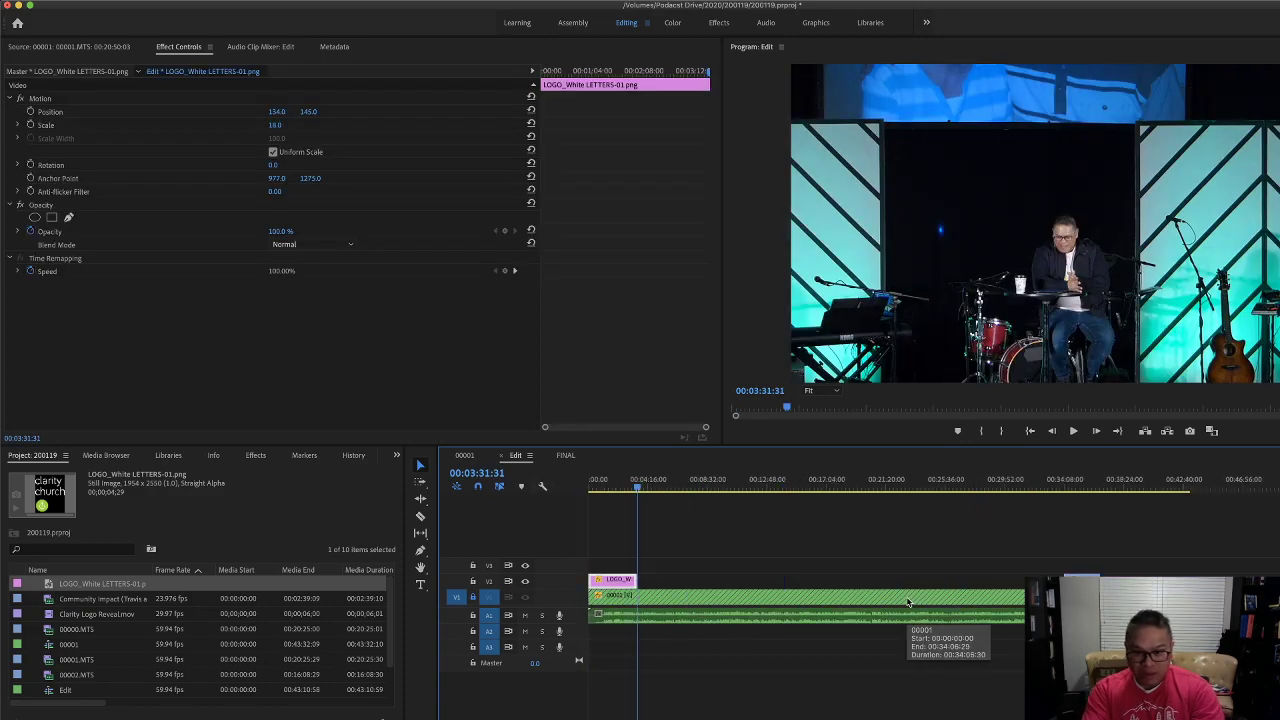
{"action": "left_click_drag", "start_coordinate": [632, 578], "coordinate": [1025, 579]}
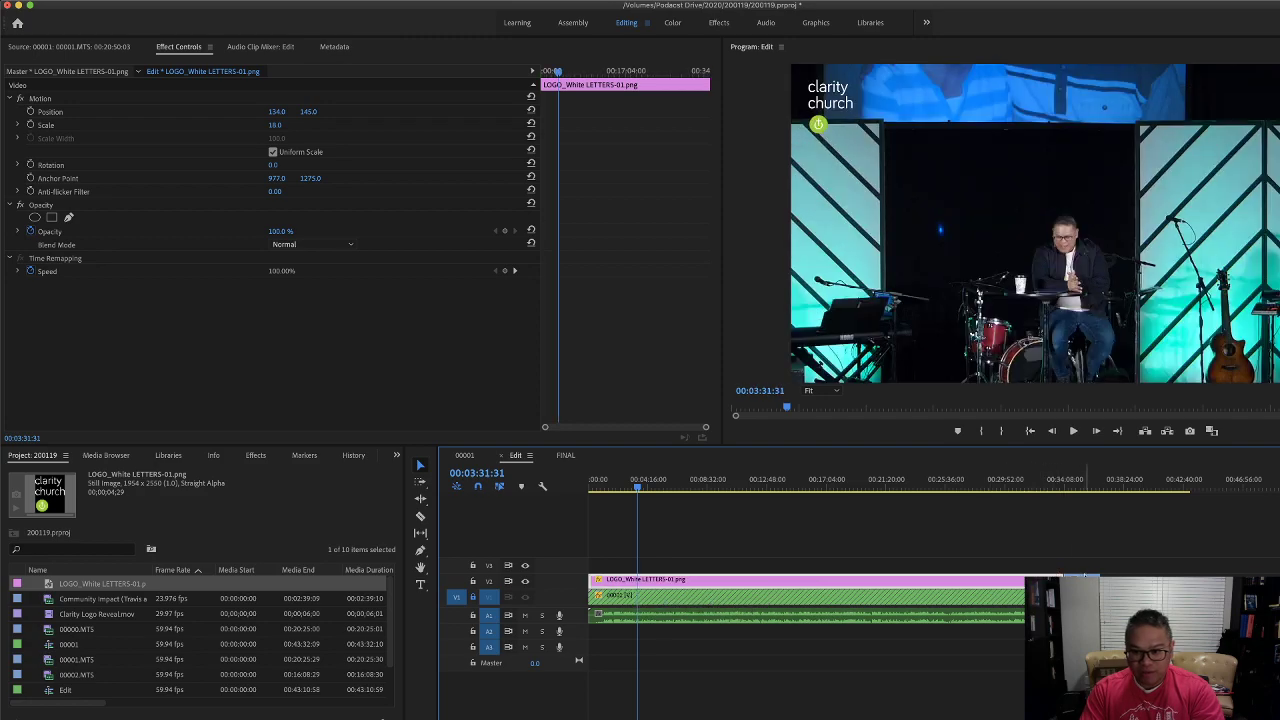
{"action": "key", "text": "super+shift+a"}
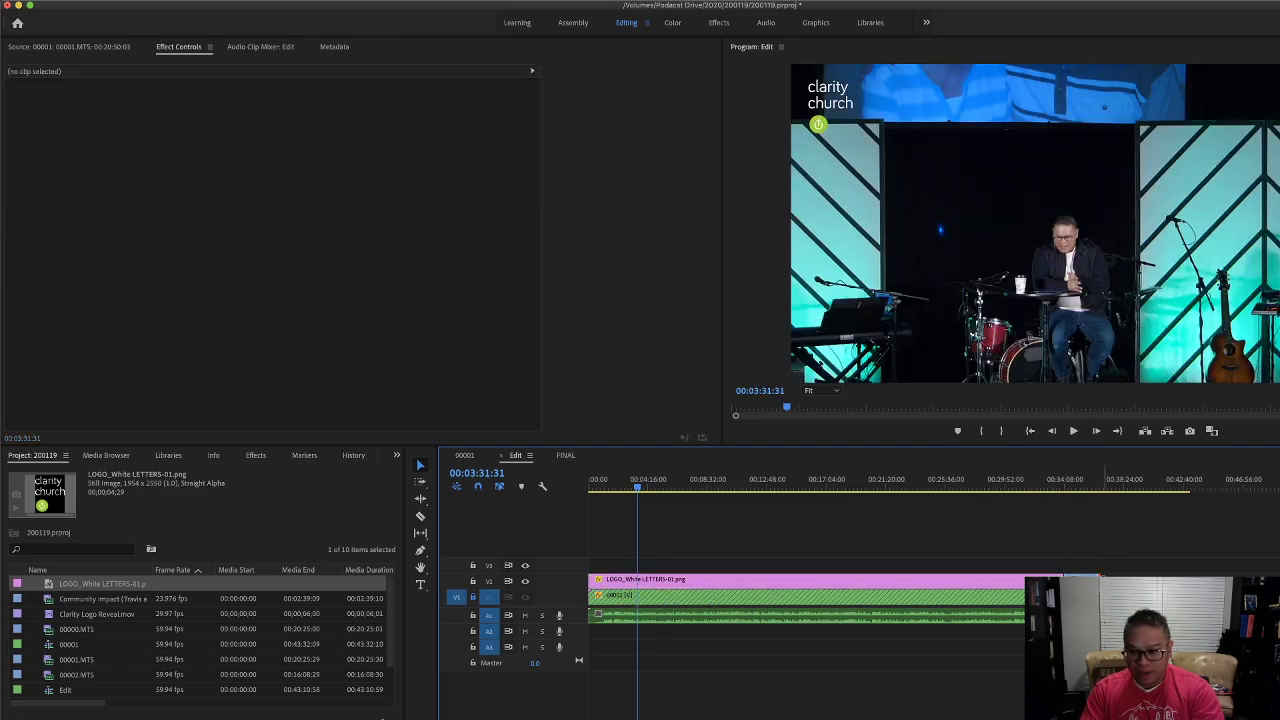
Paste a second copy of the logo on V2 right after the Community Impact video.
{"action": "left_click", "coordinate": [1104, 490]}
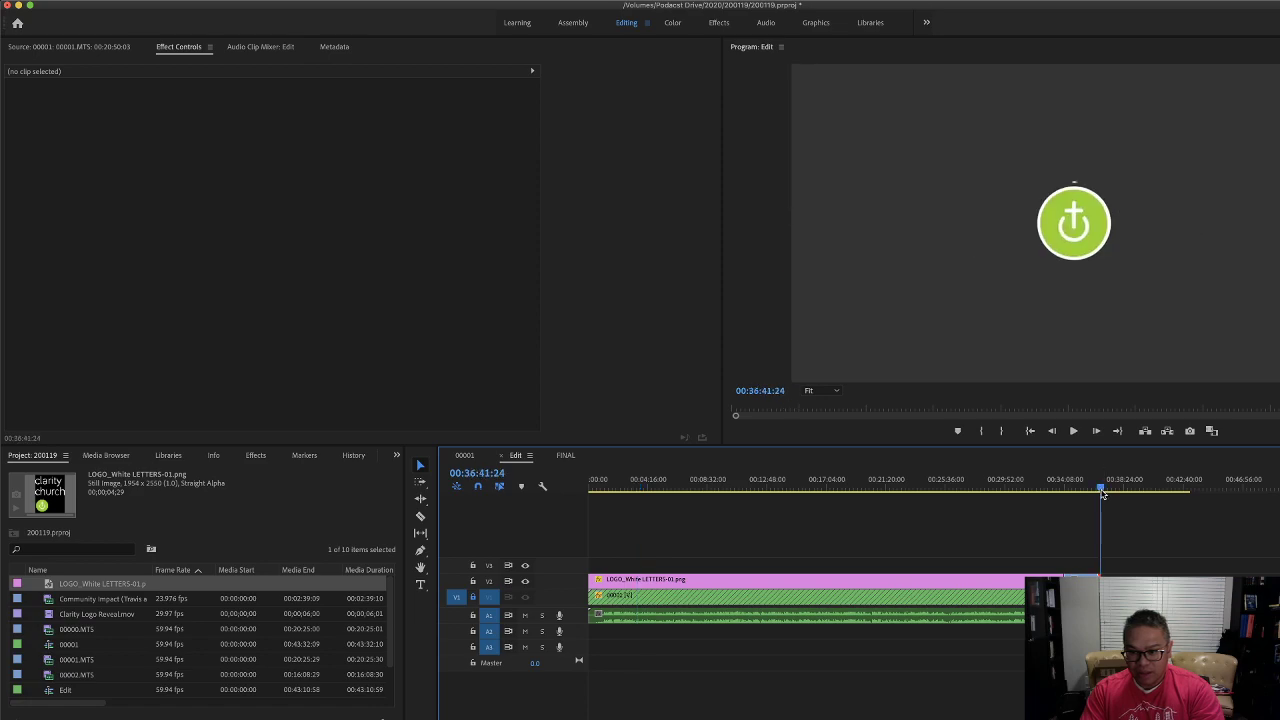
{"action": "key", "text": "Down"}
{"action": "key", "text": "equal"}
{"action": "key", "text": "equal"}
{"action": "key", "text": "equal"}
{"action": "key", "text": "equal"}
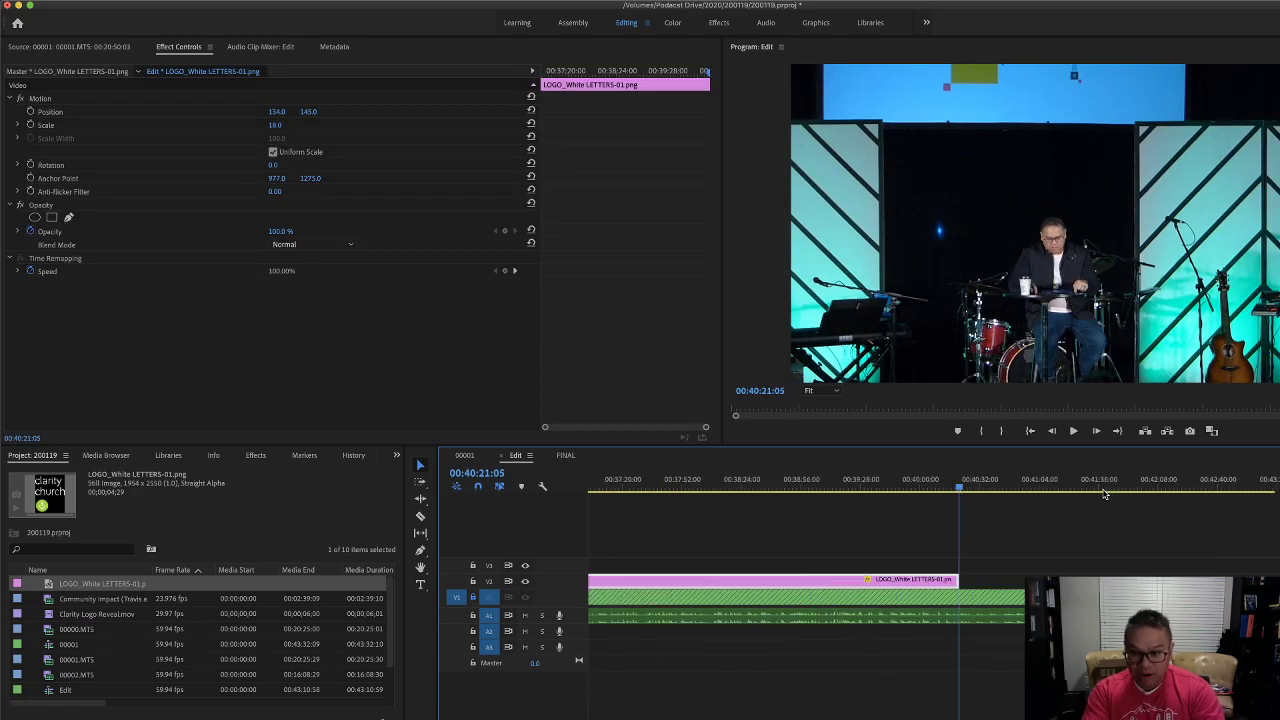
Move the Community Impact video up to track V3 and extend the second logo copy to cover the rest of the talk.
{"action": "key", "text": "minus"}
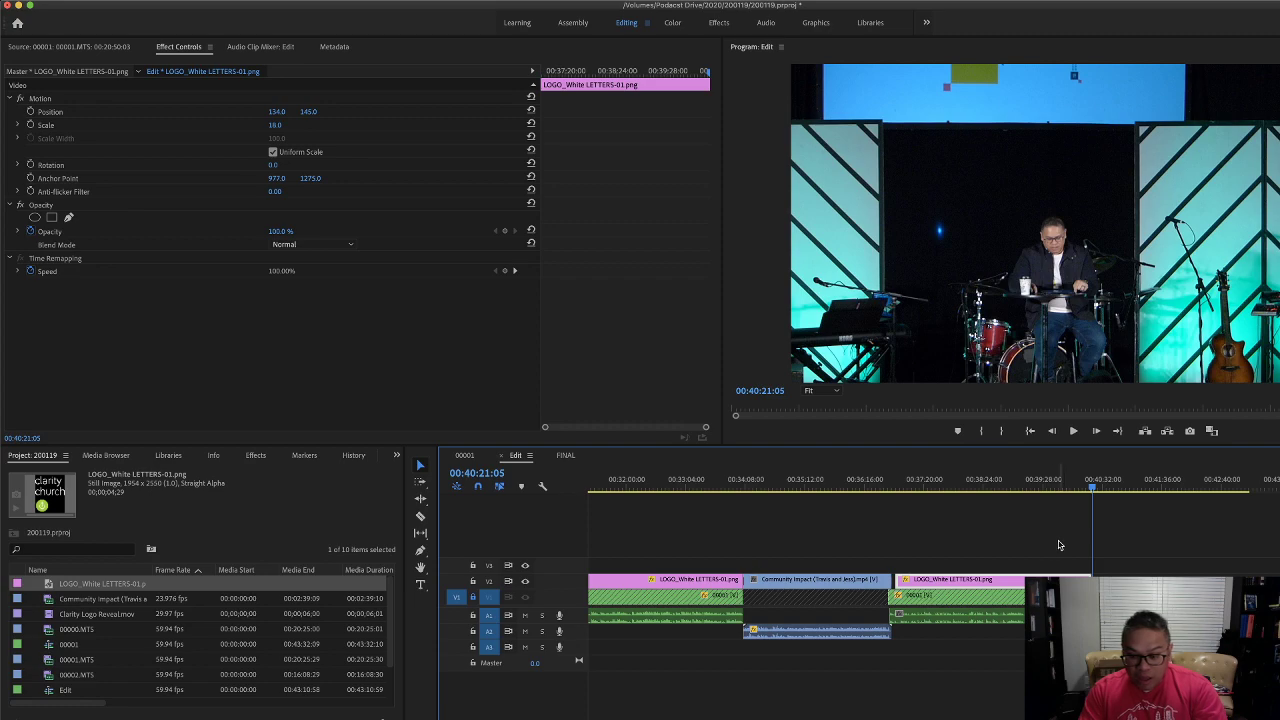
{"action": "left_click_drag", "start_coordinate": [1031, 582], "coordinate": [1032, 582]}
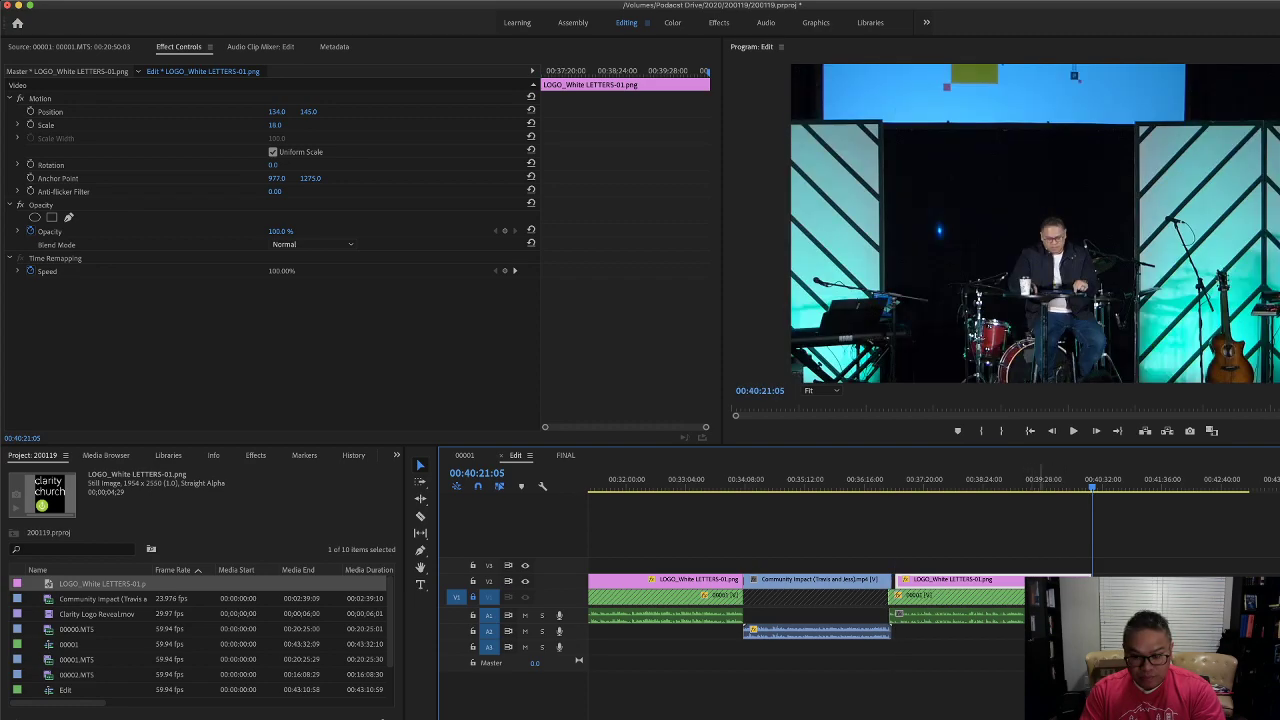
{"action": "key", "text": "minus"}
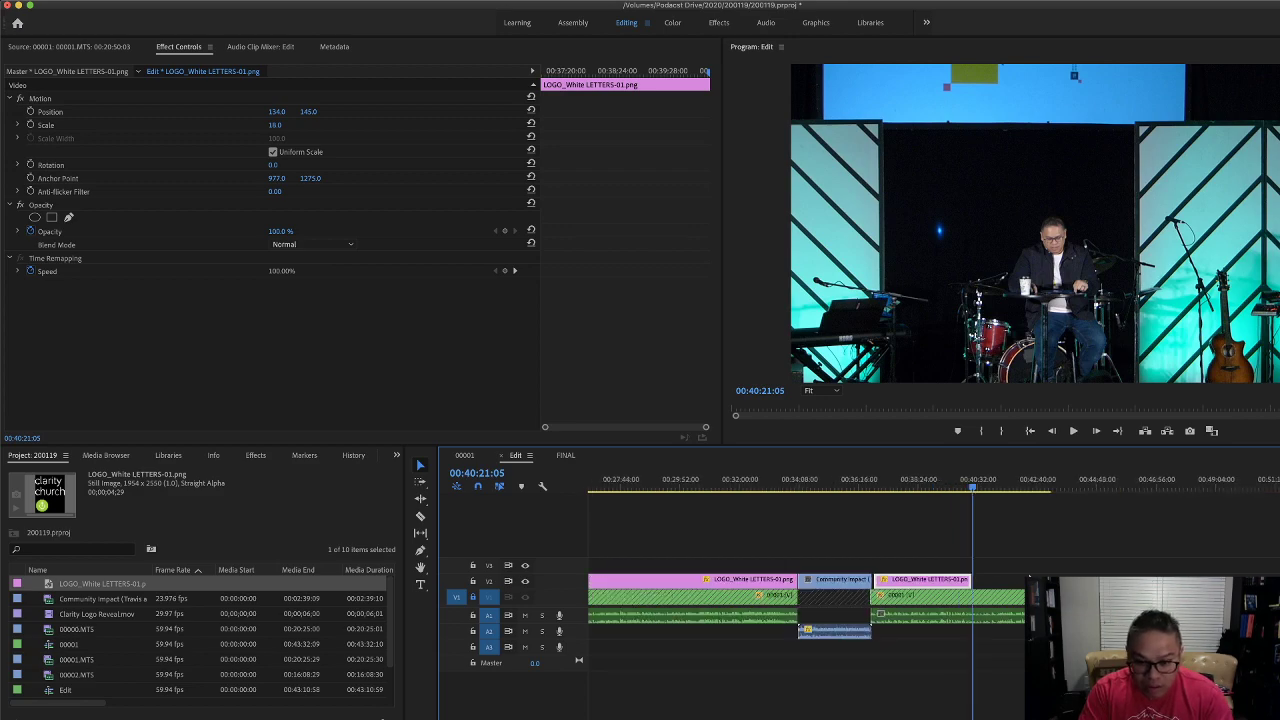
{"action": "key", "text": "equal"}
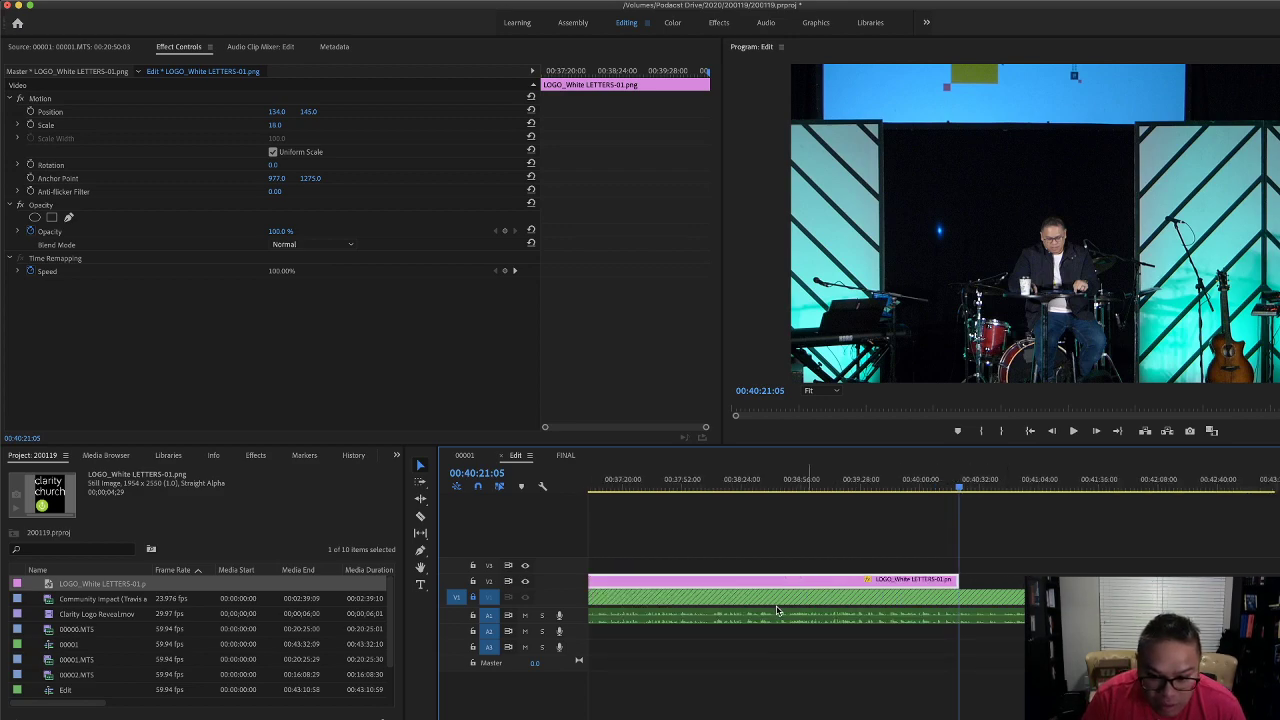
{"action": "scroll", "coordinate": [776, 610], "scroll_direction": "up", "scroll_amount": 5}
{"action": "left_click_drag", "start_coordinate": [812, 586], "coordinate": [1218, 577]}
{"action": "scroll", "coordinate": [880, 585], "scroll_direction": "down", "scroll_amount": 5}
{"action": "scroll", "coordinate": [690, 595], "scroll_direction": "up", "scroll_amount": 4}
{"action": "scroll", "coordinate": [690, 595], "scroll_direction": "up", "scroll_amount": 5}
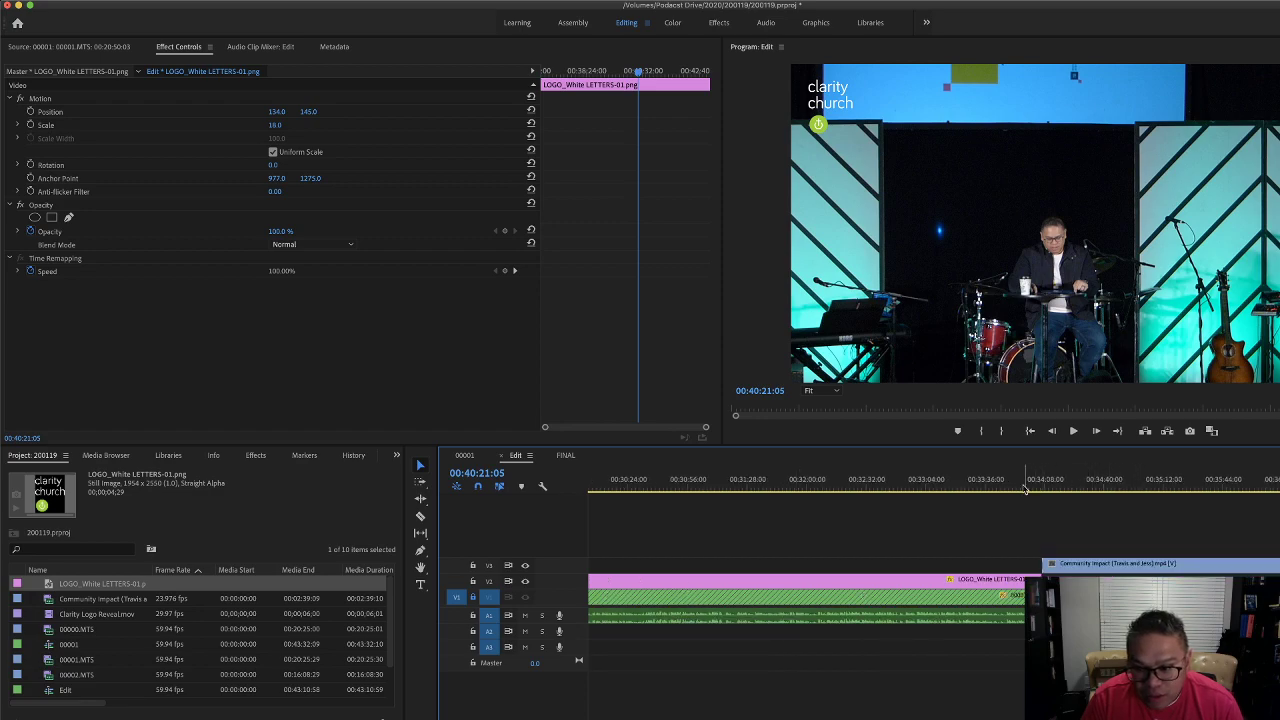
Play the transition from the talk into the Community Impact video from about 00:34:01.
{"action": "key", "text": "space"}
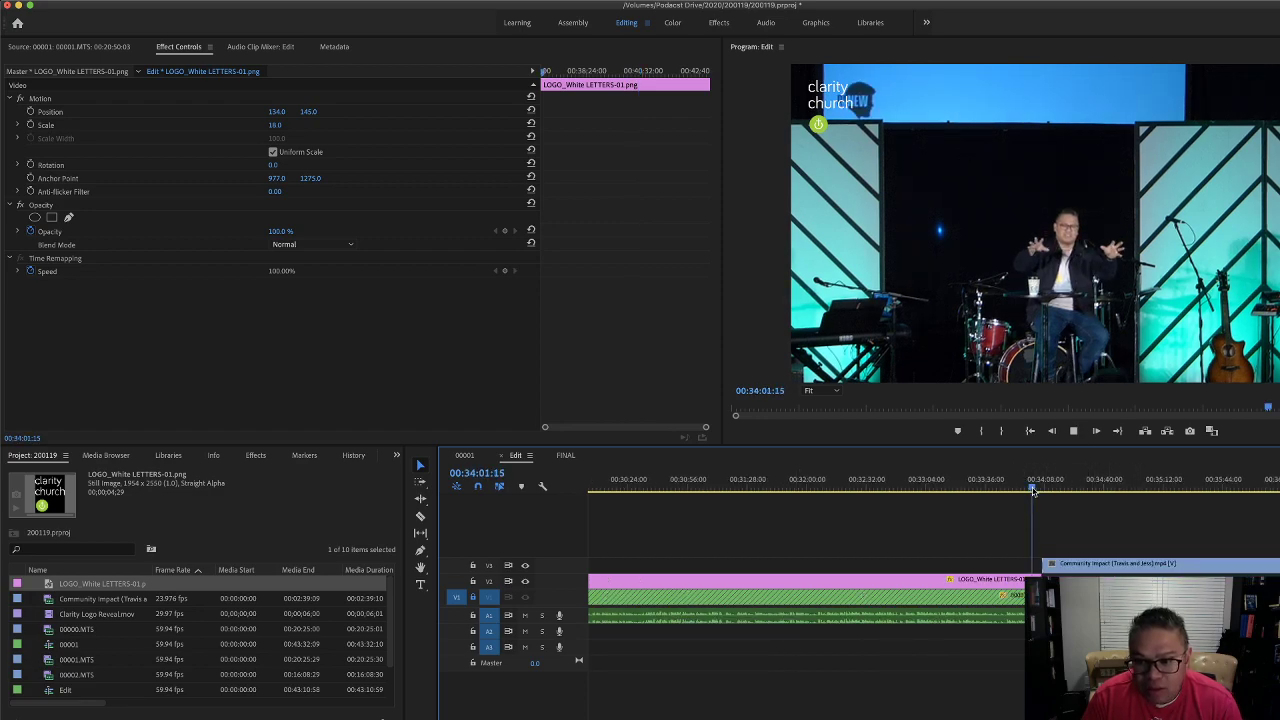
{"action": "key", "text": "equal"}
{"action": "key", "text": "equal"}
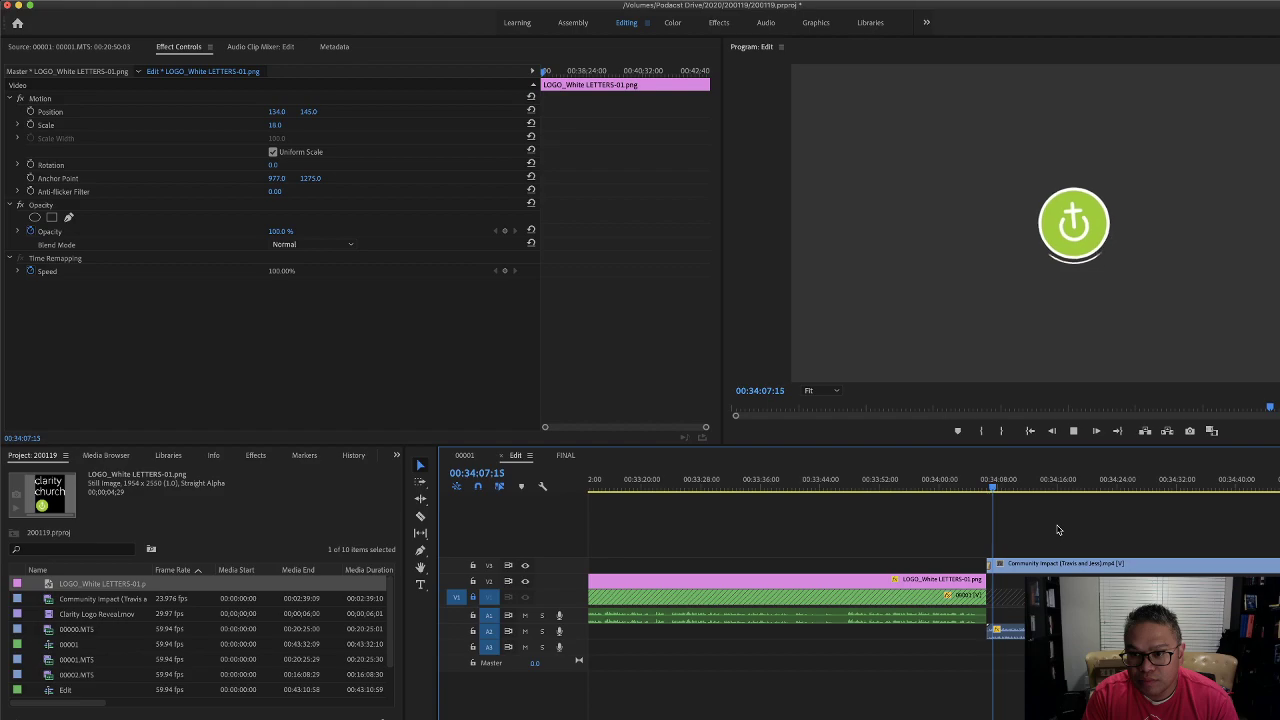
{"action": "key", "text": "space"}
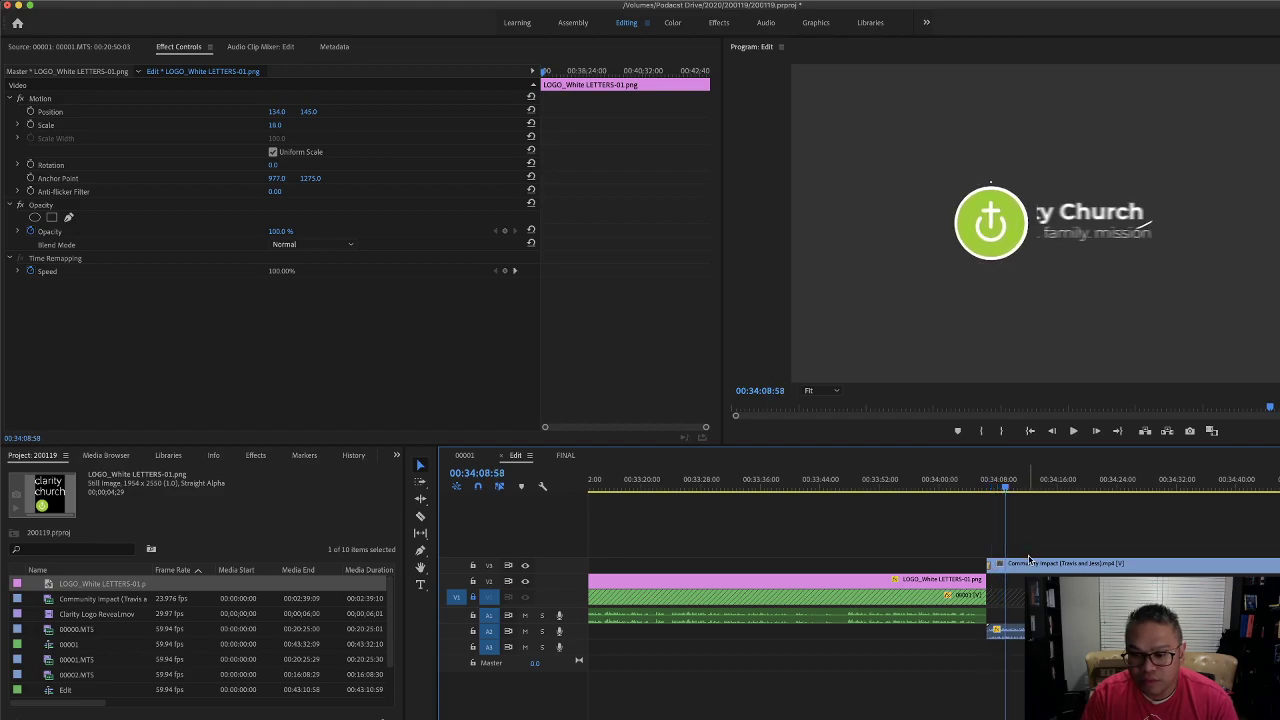
Unlock V1 and shift the Community Impact video with the talk and logo clips following it about half a second earlier.
{"action": "scroll", "coordinate": [1028, 567], "scroll_direction": "right", "scroll_amount": 10}
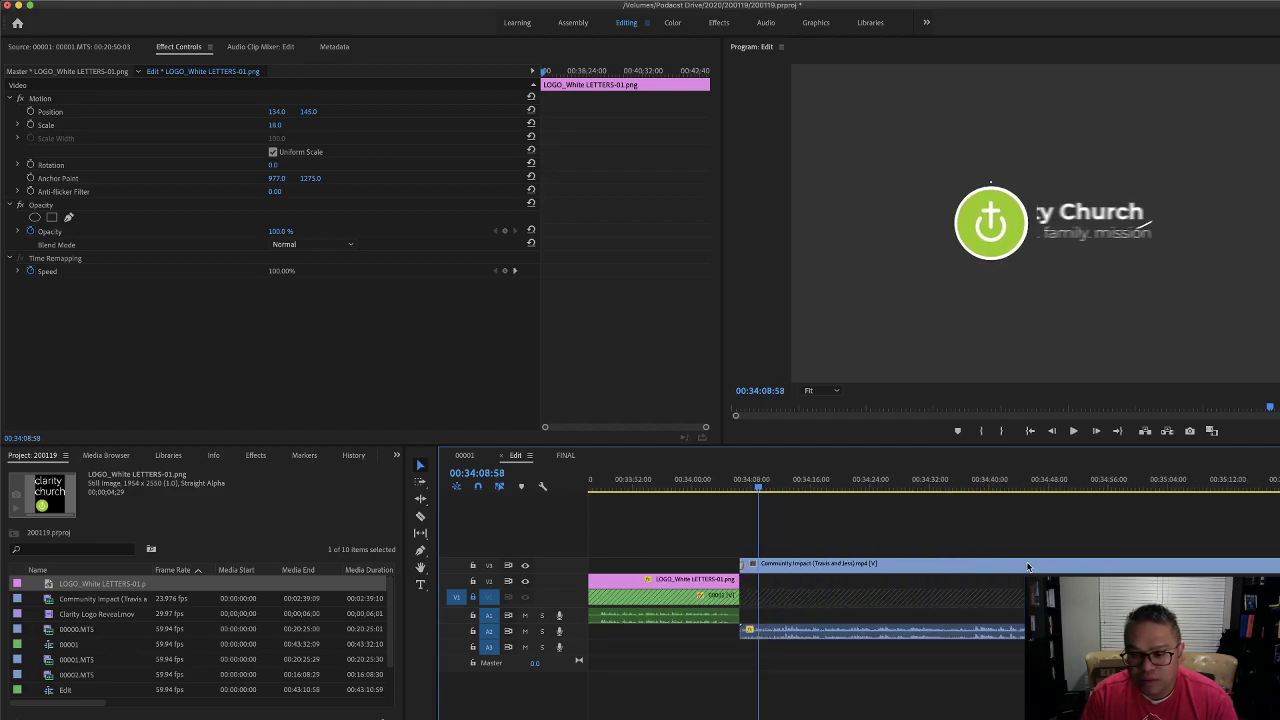
{"action": "key", "text": "minus"}
{"action": "key", "text": "minus"}
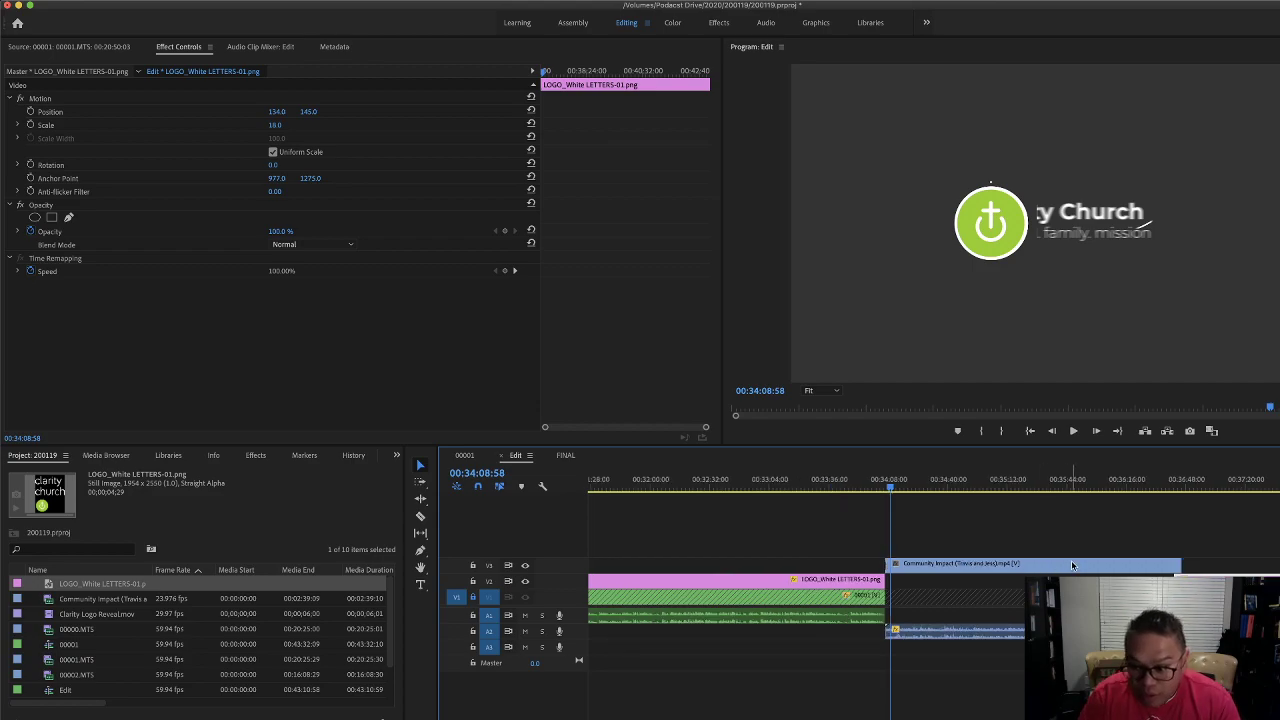
{"action": "left_click", "coordinate": [1071, 565]}
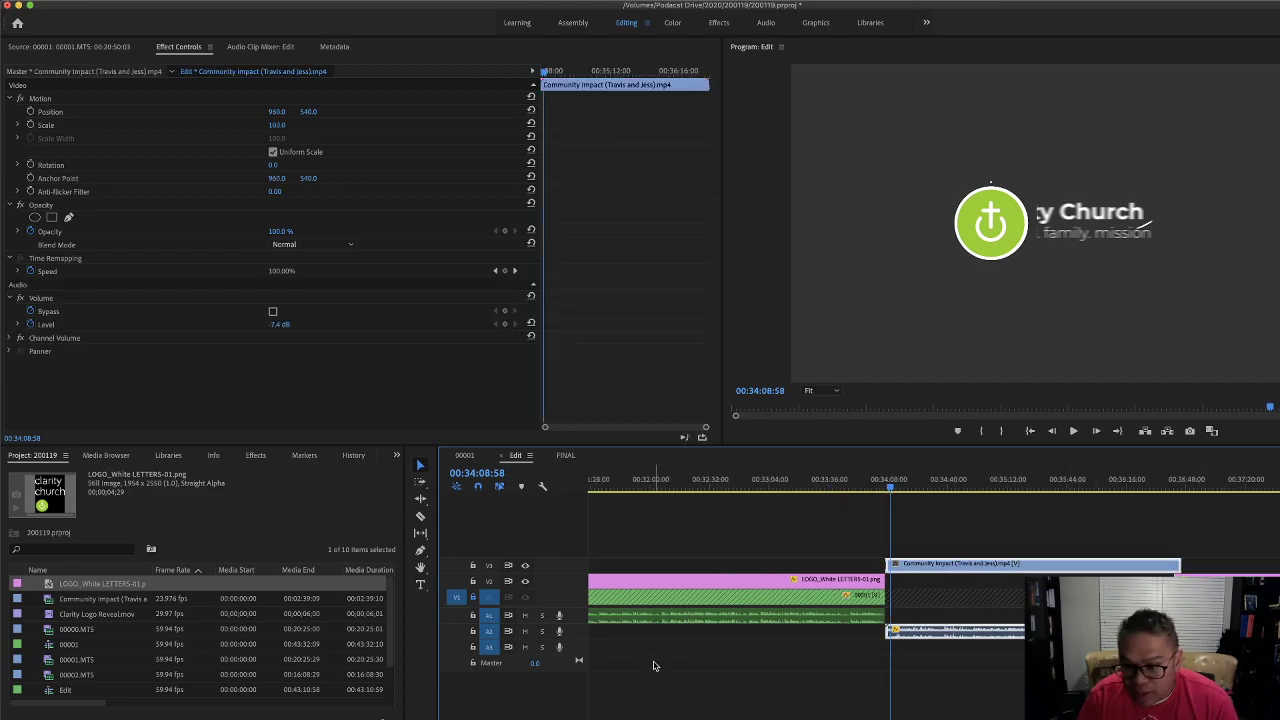
{"action": "left_click", "coordinate": [474, 597]}
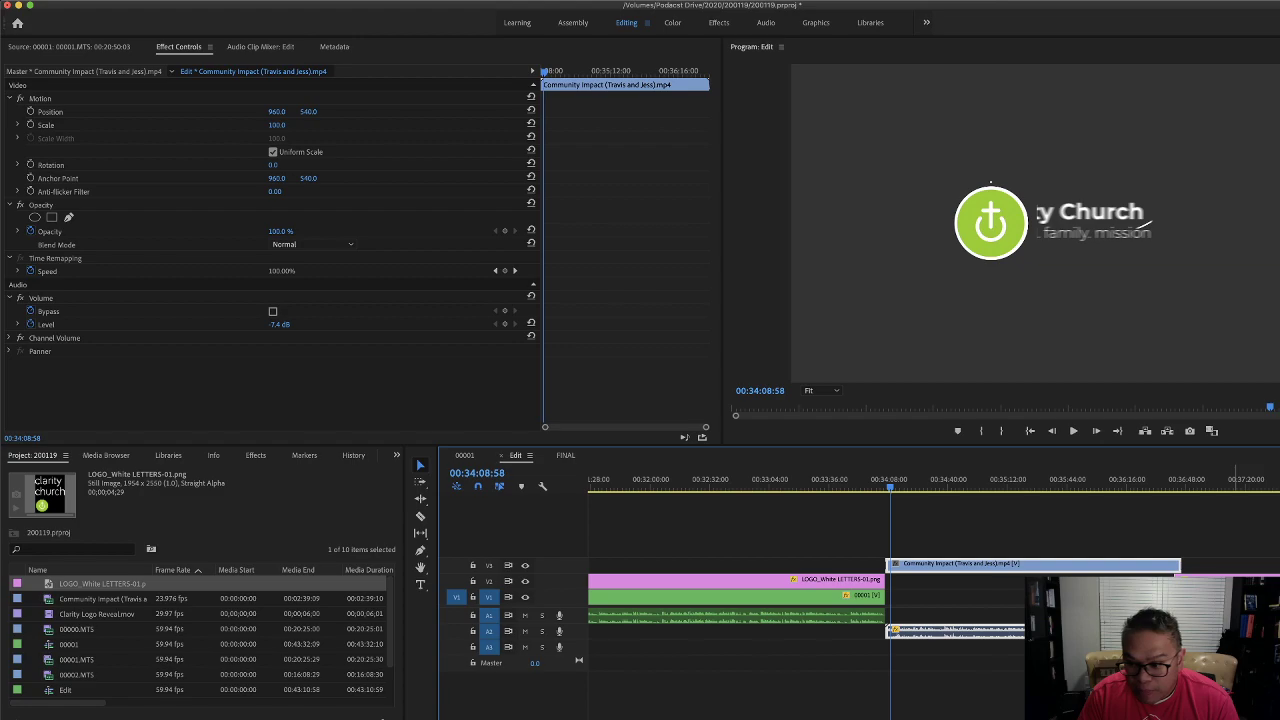
{"action": "left_click", "coordinate": [1235, 597], "text": "shift"}
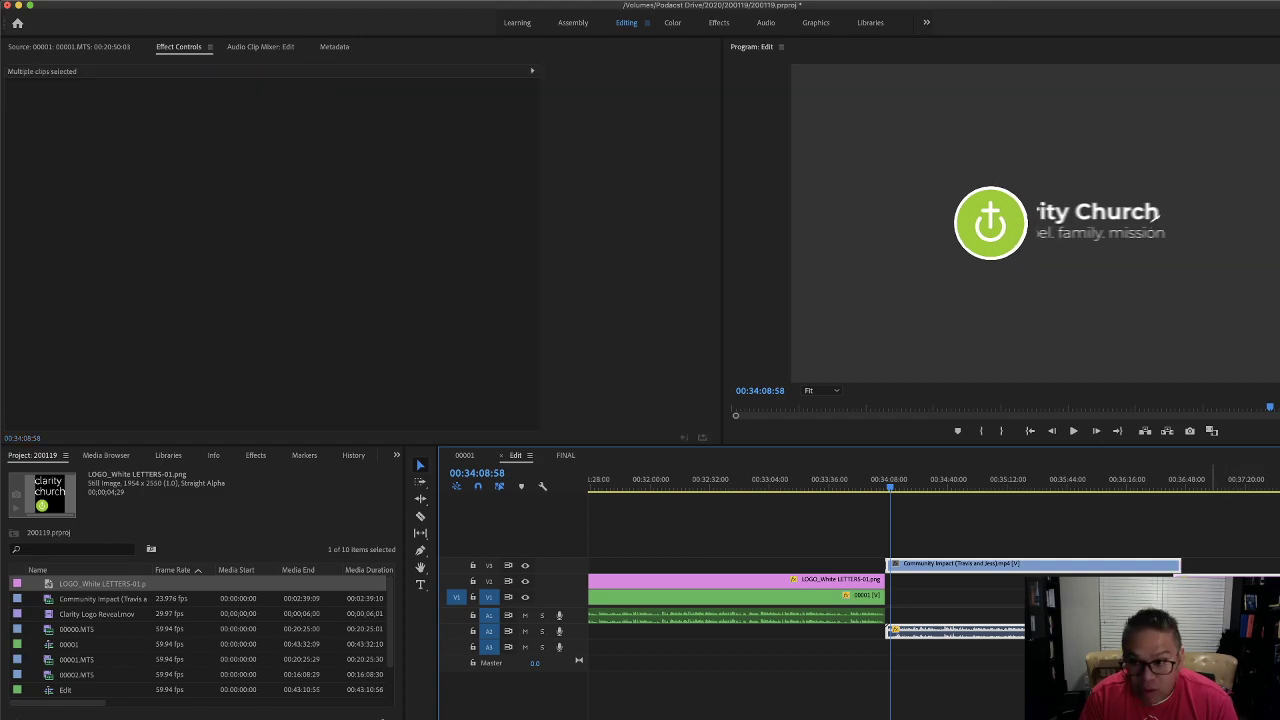
{"action": "key", "text": "Left"}
{"action": "key", "text": "Left"}
{"action": "key", "text": "Left"}
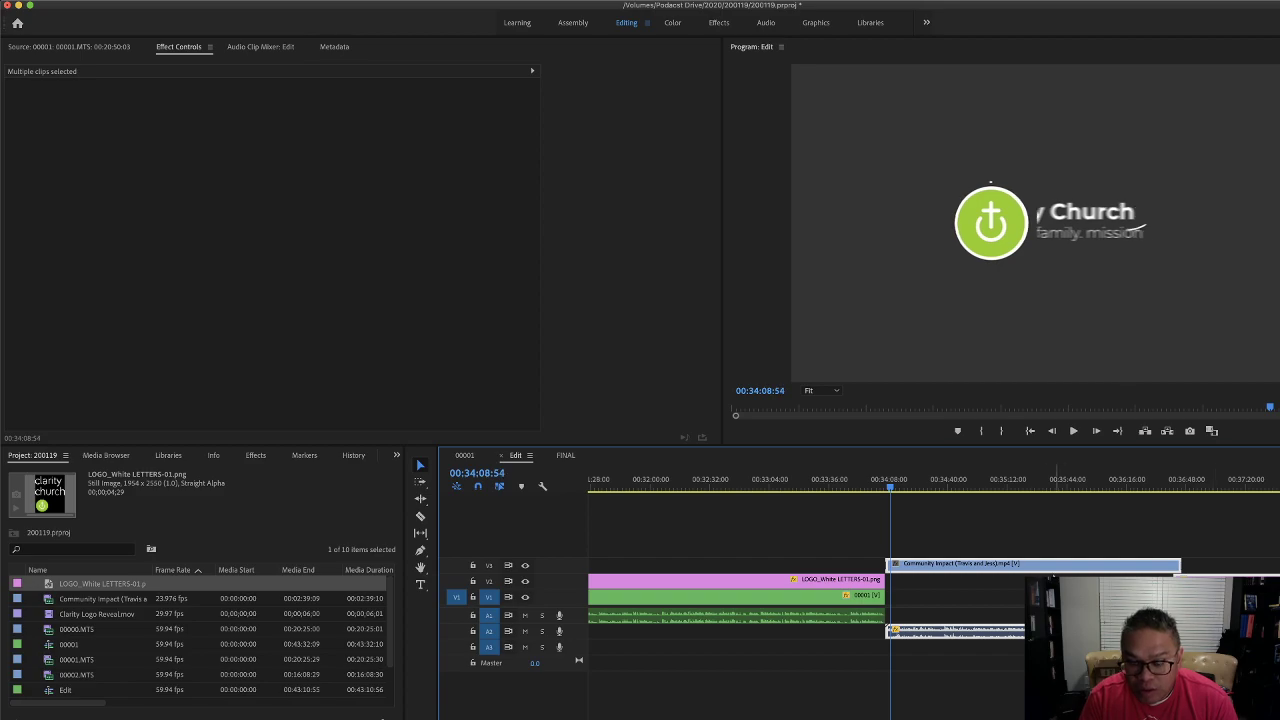
{"action": "left_click_drag", "start_coordinate": [993, 564], "coordinate": [992, 564]}
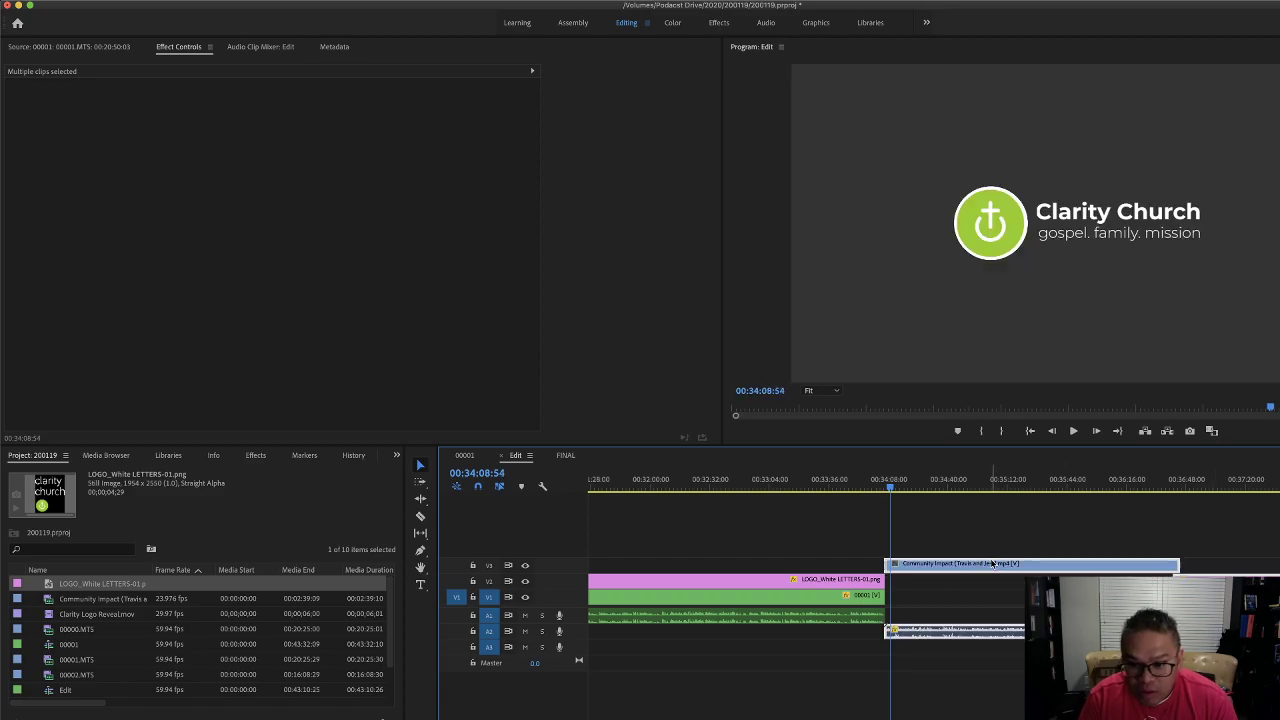
Replay the adjusted transition into the Community Impact video from about 00:34:04.
{"action": "key", "text": "="}
{"action": "key", "text": "="}
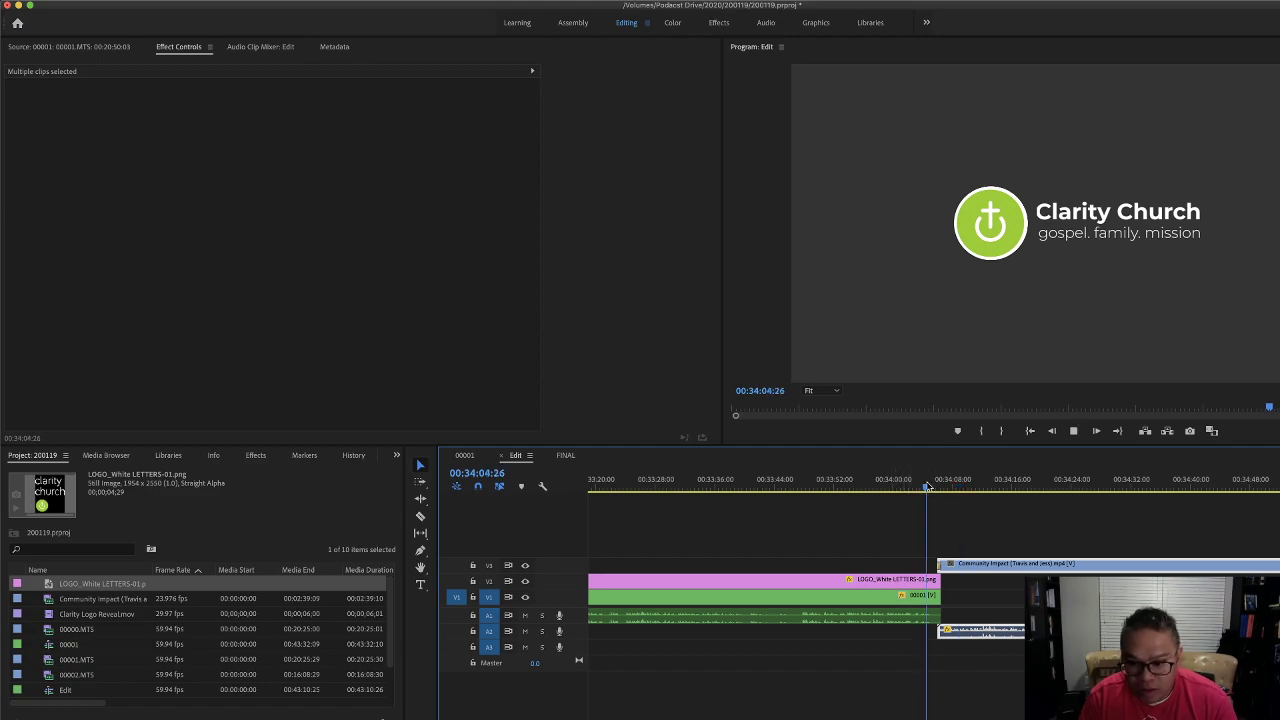
{"action": "key", "text": "space"}
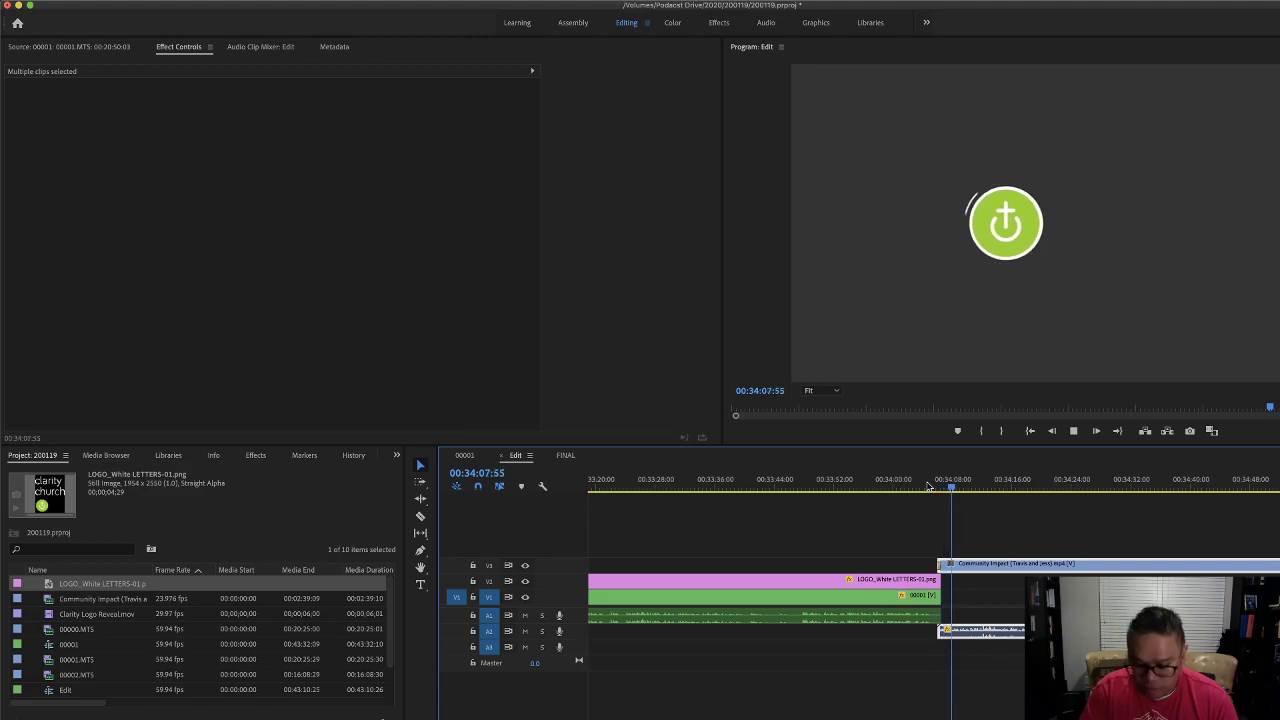
{"action": "key", "text": "minus"}
{"action": "key", "text": "minus"}
{"action": "key", "text": "space"}
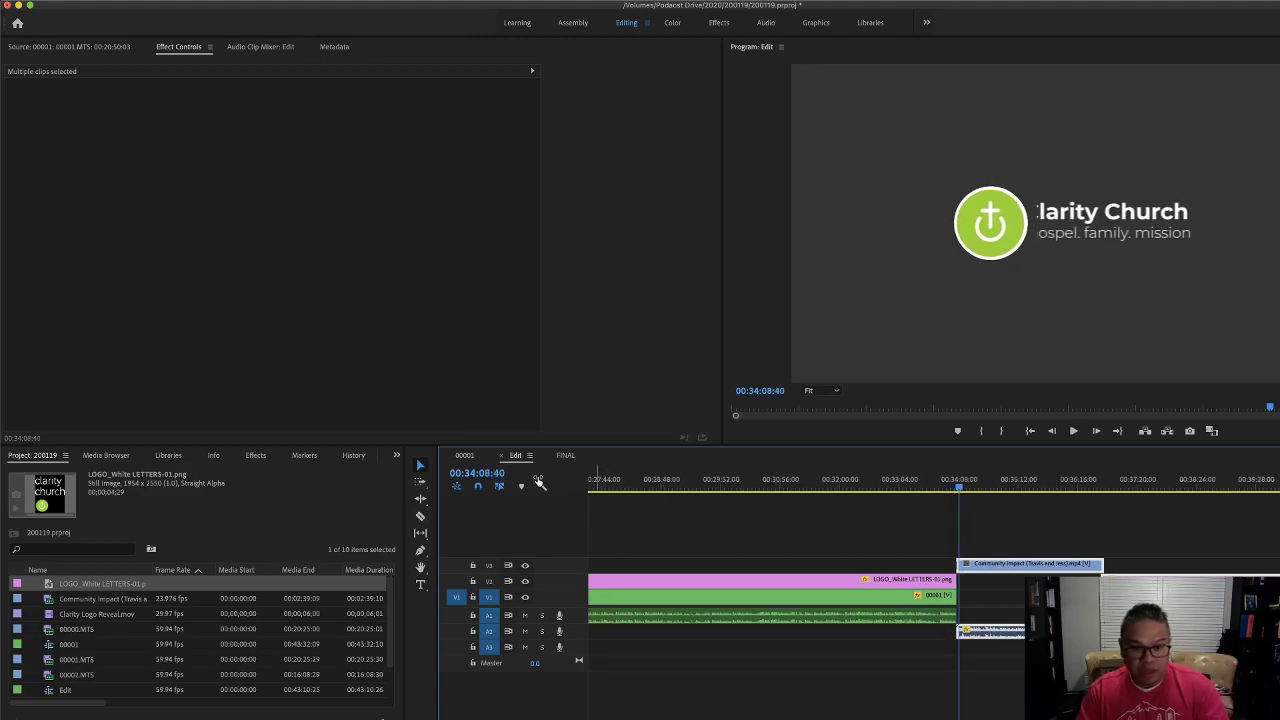
Examine the corner logo throughout the FINAL sequence by scrubbing across the talk and the Community Impact video.
{"action": "left_click", "coordinate": [565, 456]}
{"action": "left_click_drag", "start_coordinate": [787, 484], "coordinate": [952, 513]}
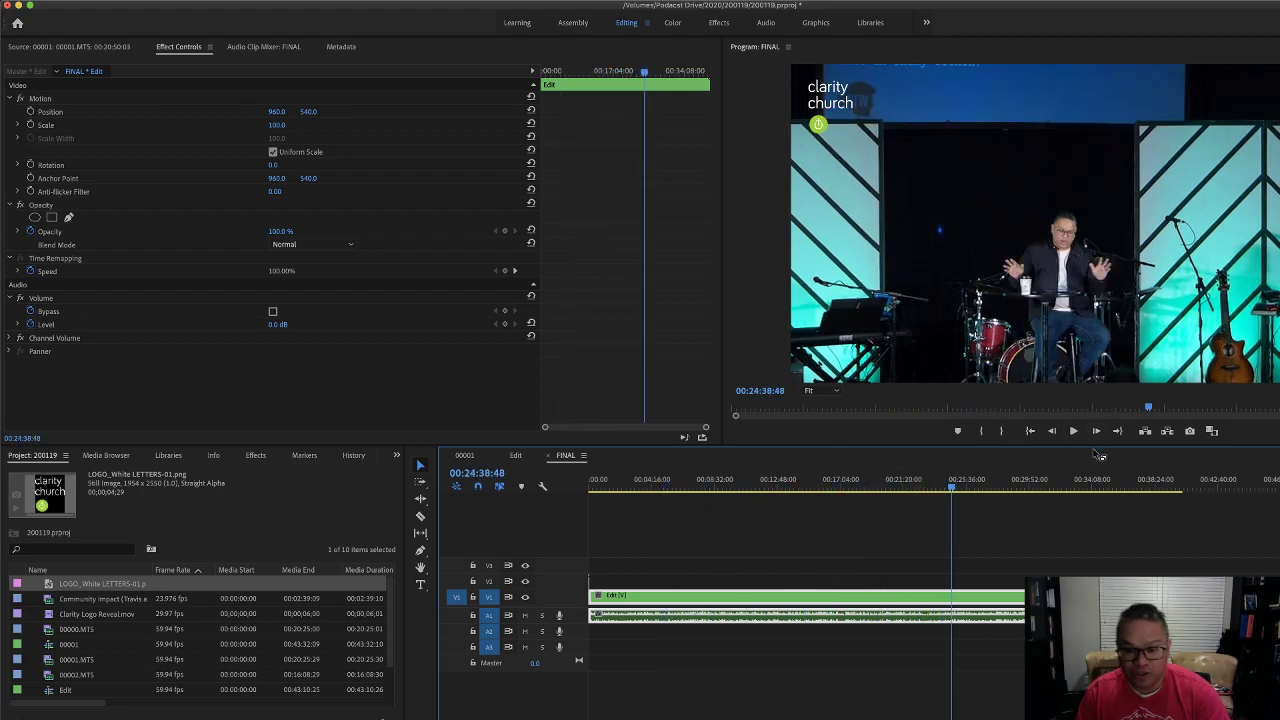
{"action": "left_click_drag", "start_coordinate": [1032, 487], "coordinate": [1056, 552]}
{"action": "key", "text": "space"}
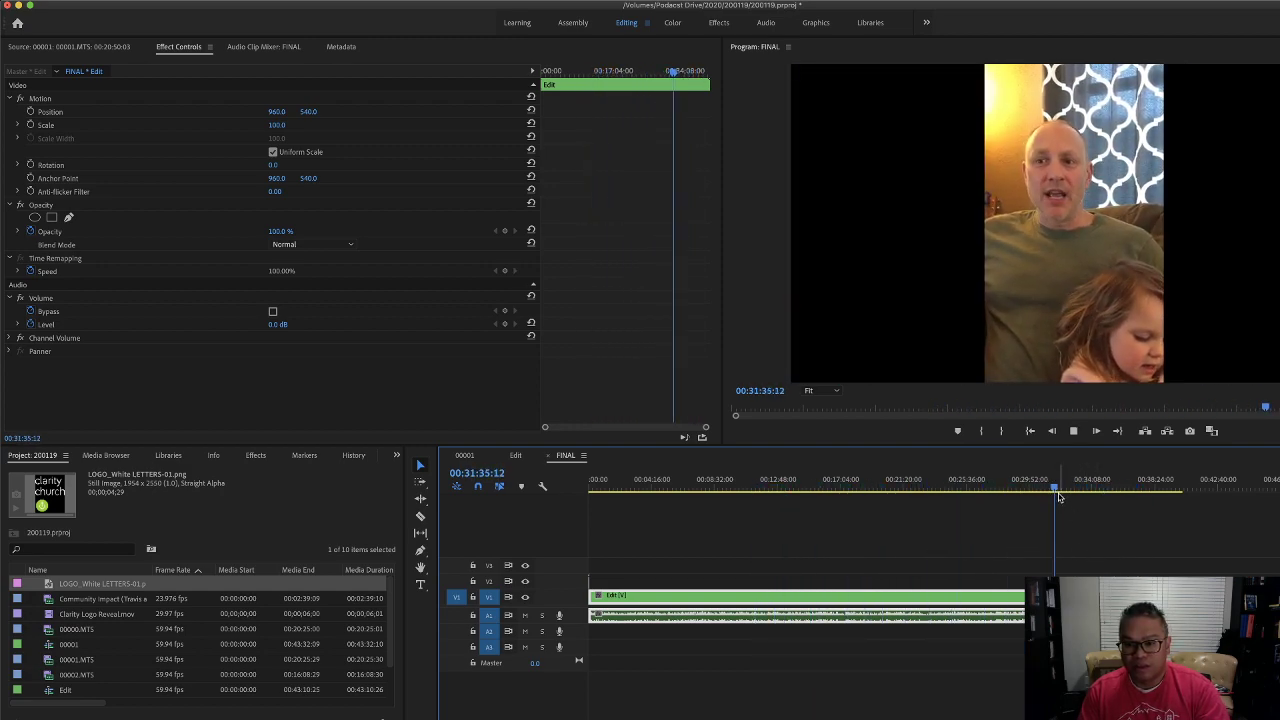
{"action": "left_click_drag", "start_coordinate": [1057, 491], "coordinate": [1151, 497]}
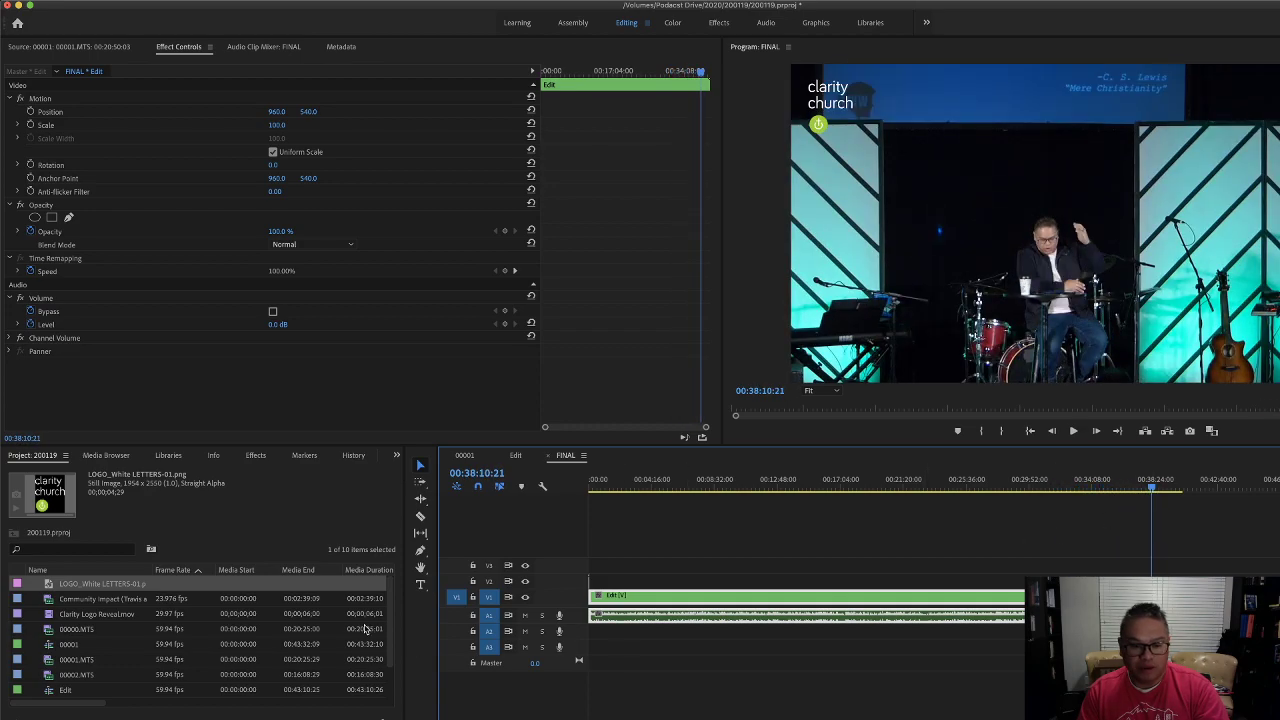
Place Clarity Logo Reveal.mov on V2 over the end of the talk in FINAL and play the ending.
{"action": "left_click", "coordinate": [52, 616]}
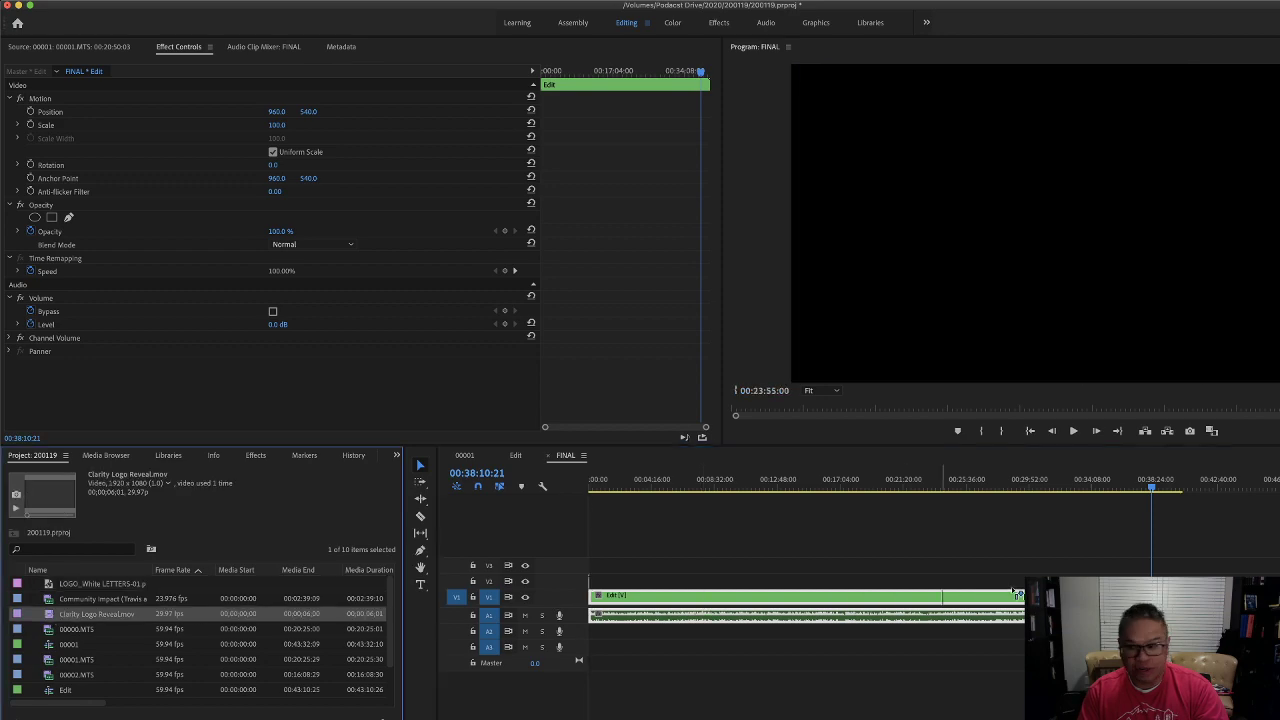
{"action": "scroll", "coordinate": [1180, 576], "scroll_direction": "up", "scroll_amount": 8}
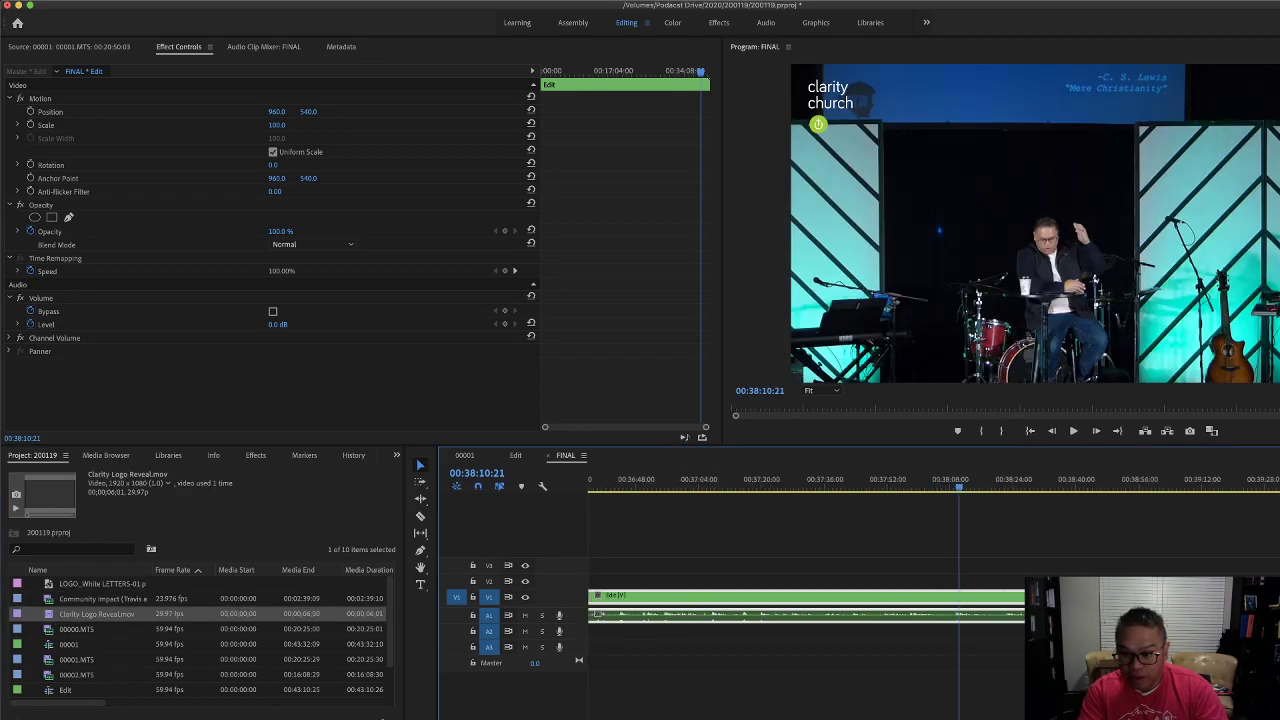
{"action": "left_click", "coordinate": [1194, 480]}
{"action": "key", "text": "space"}
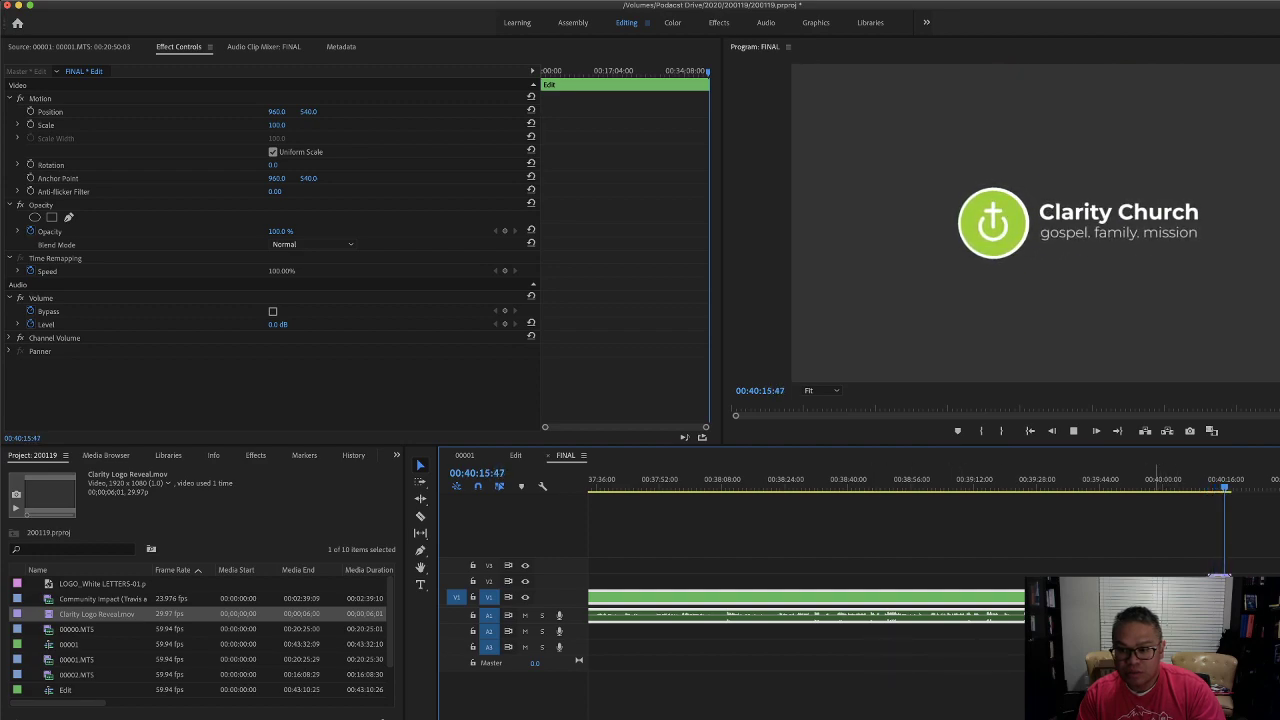
Shift the closing Clarity Logo Reveal clip on V2 earlier so it ends at 00:40:16:04, and play the ending.
{"action": "left_click", "coordinate": [1167, 486]}
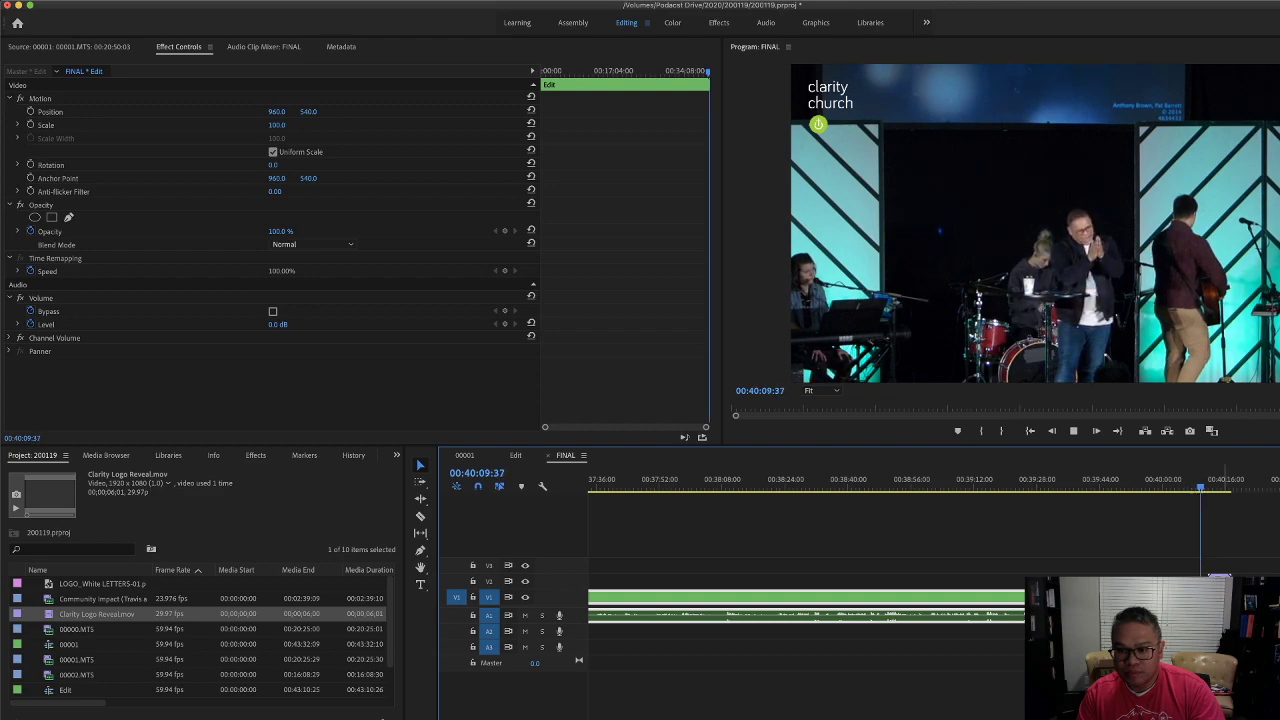
{"action": "key", "text": "space"}
{"action": "key", "text": "="}
{"action": "key", "text": "="}
{"action": "key", "text": "="}
{"action": "key", "text": "space"}
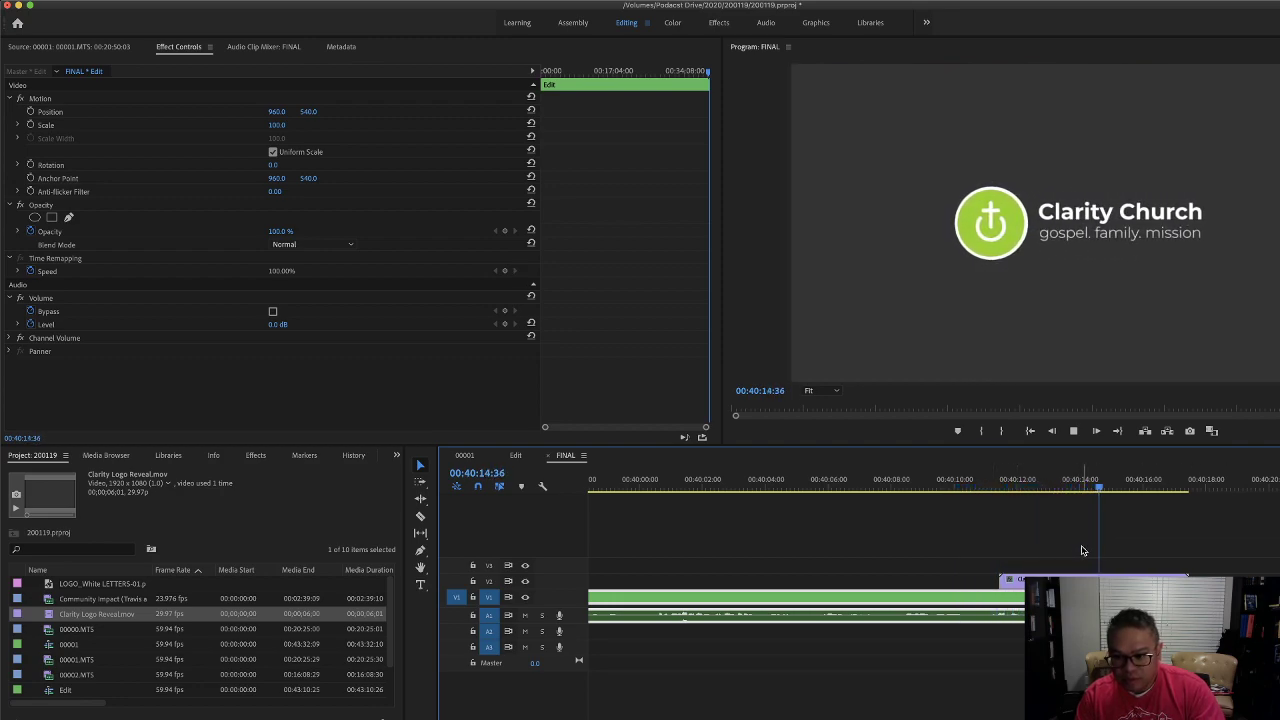
{"action": "key", "text": "space"}
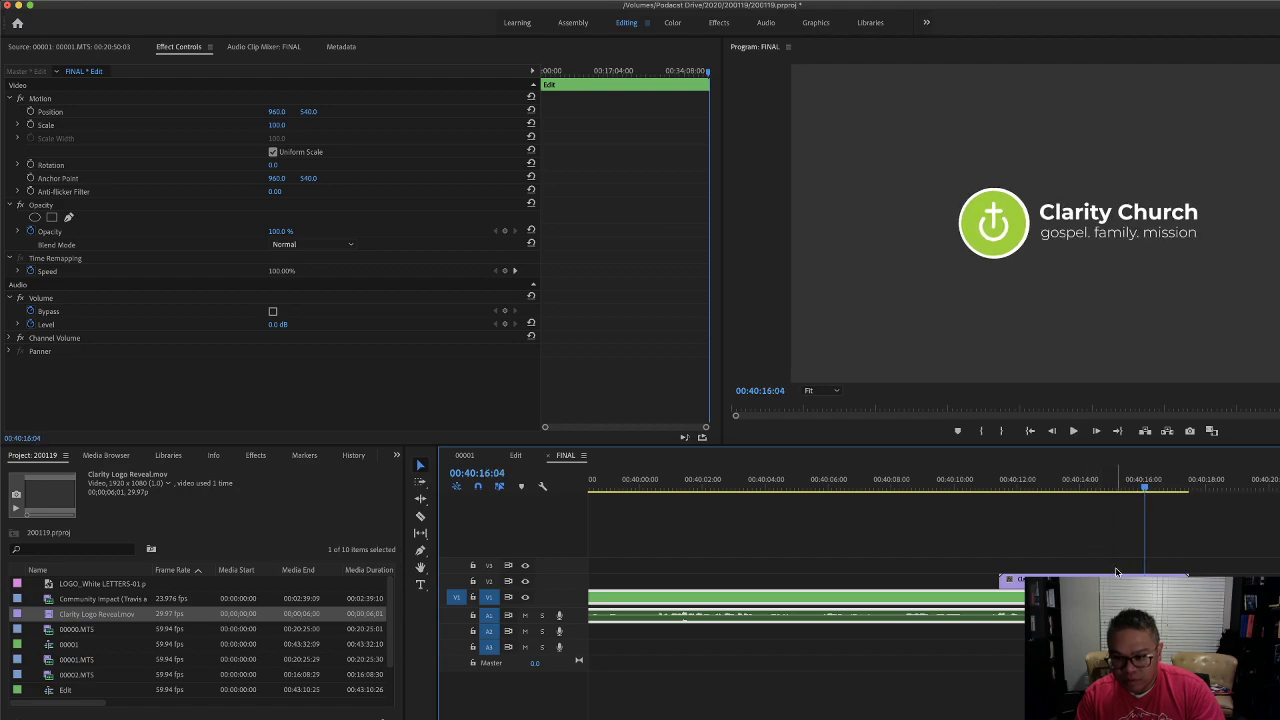
{"action": "left_click_drag", "start_coordinate": [1012, 579], "coordinate": [967, 579]}
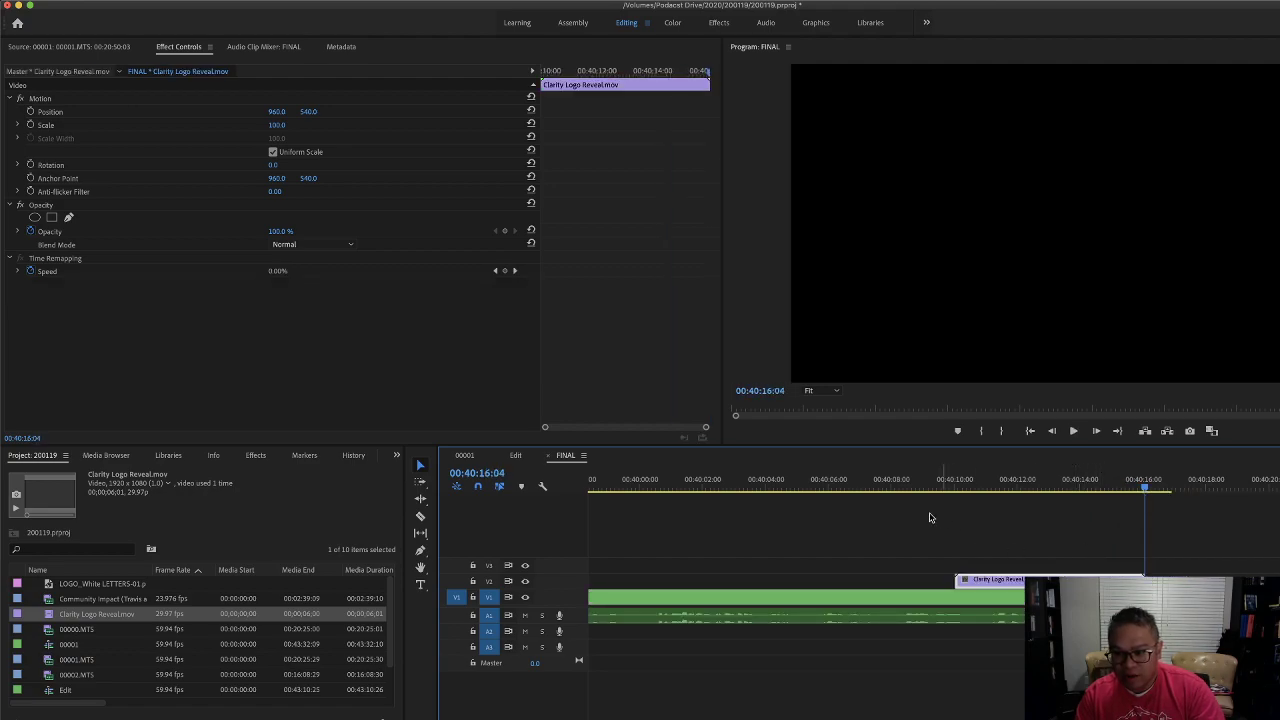
{"action": "left_click", "coordinate": [897, 484]}
{"action": "key", "text": "space"}
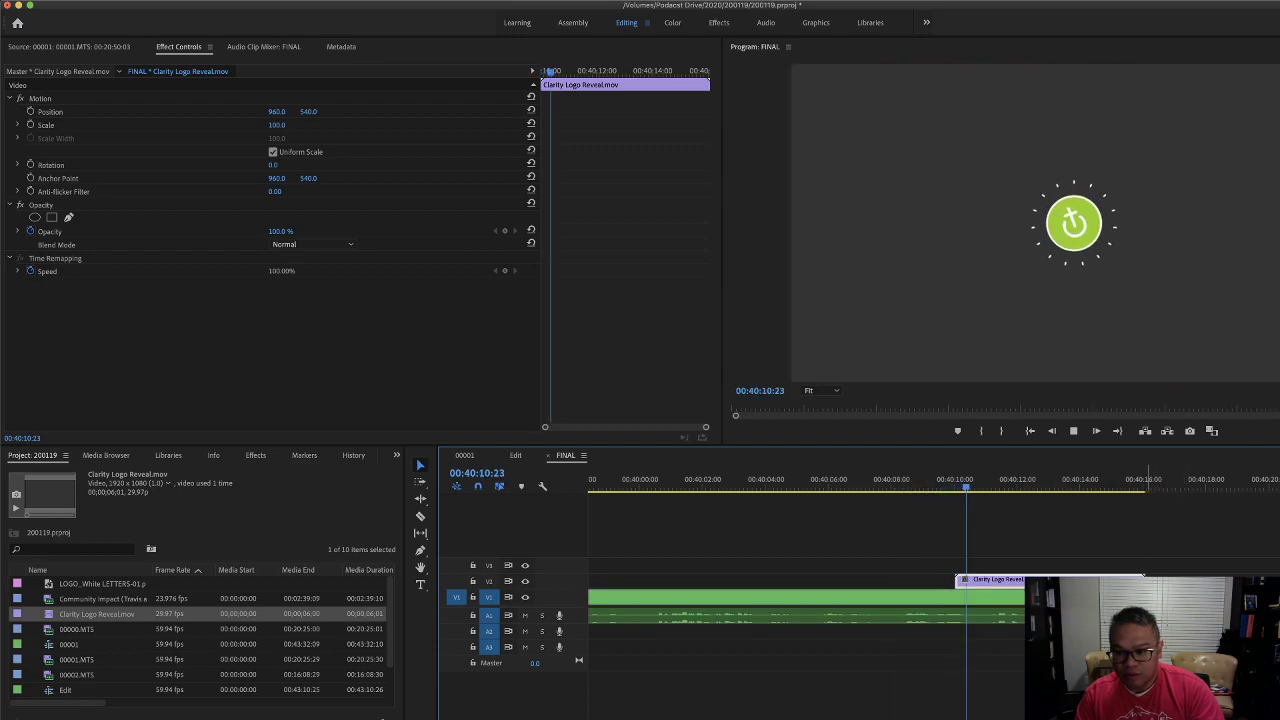
{"action": "key", "text": "space"}
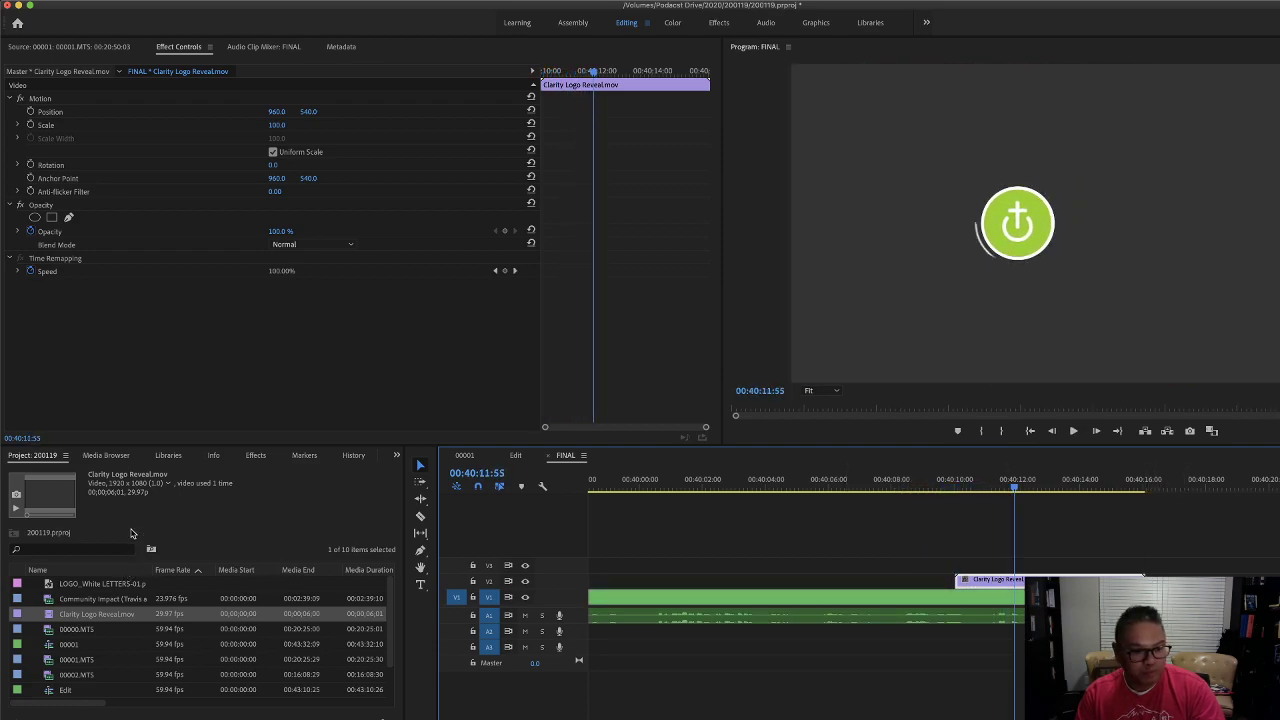
Add a Film Dissolve to the start of the closing Clarity Logo Reveal clip and play the transition.
{"action": "left_click", "coordinate": [256, 456]}
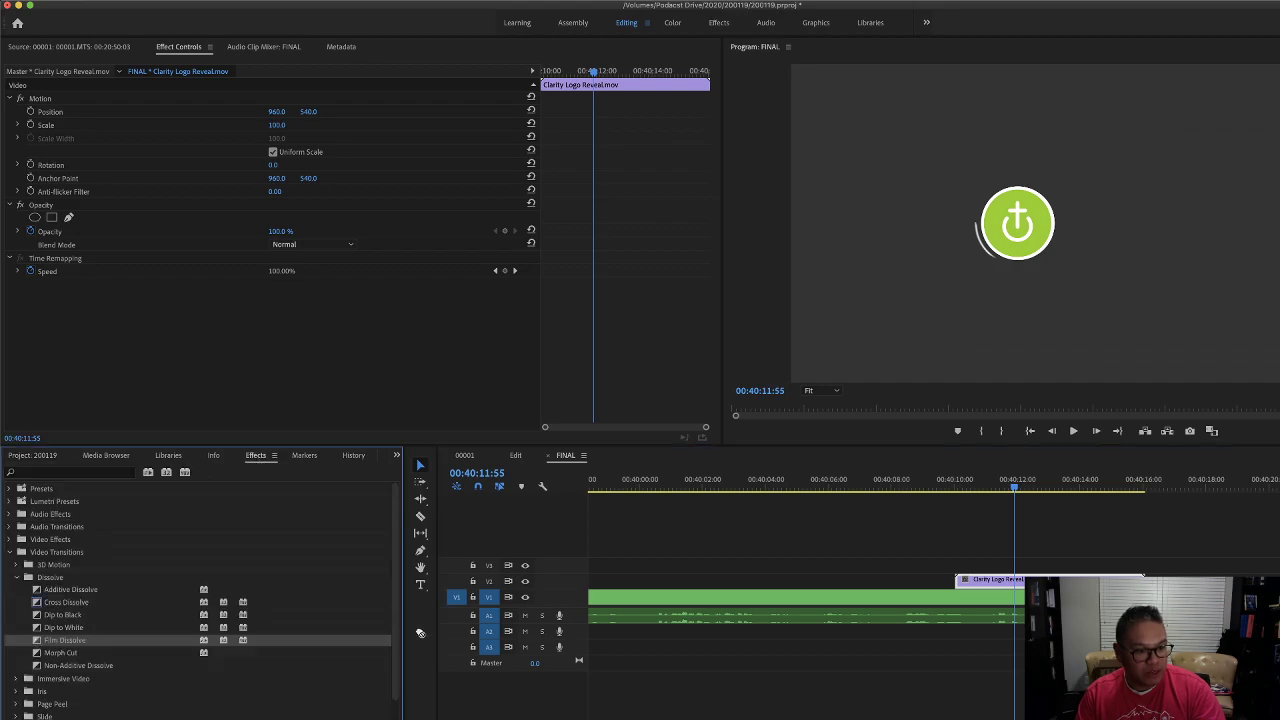
{"action": "left_click_drag", "start_coordinate": [420, 633], "coordinate": [963, 584]}
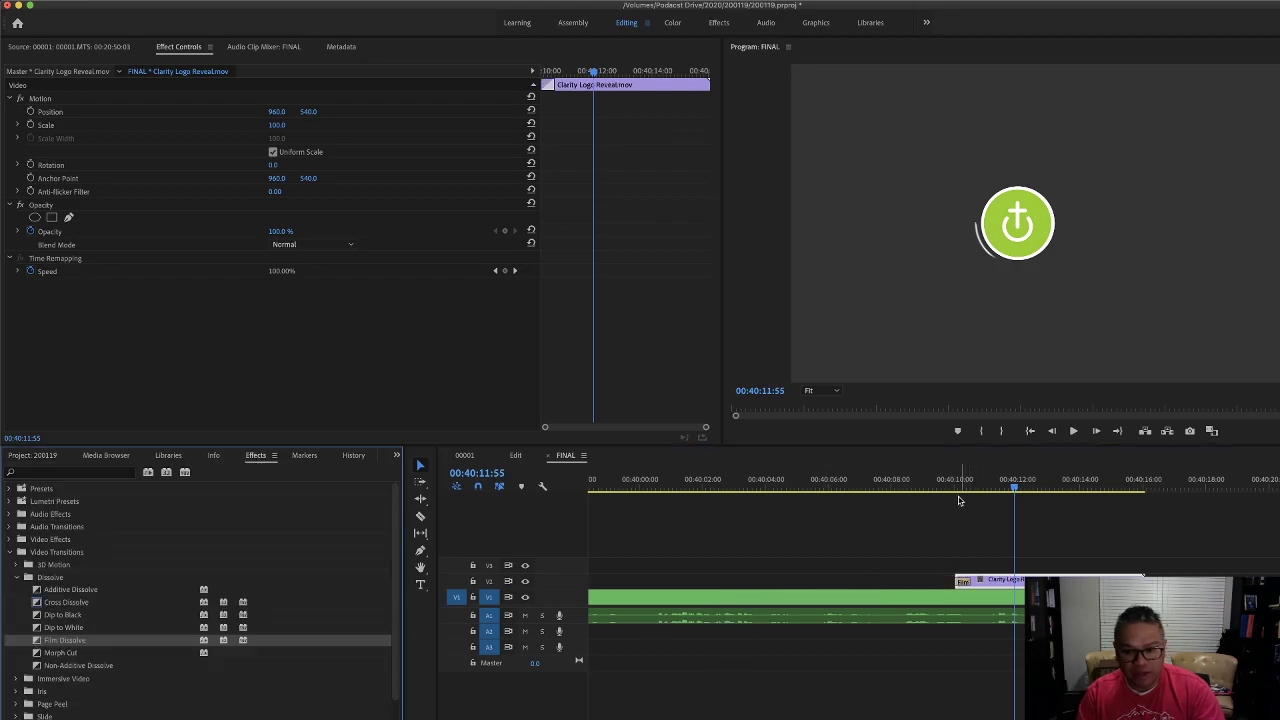
{"action": "left_click", "coordinate": [946, 489]}
{"action": "key", "text": "space"}
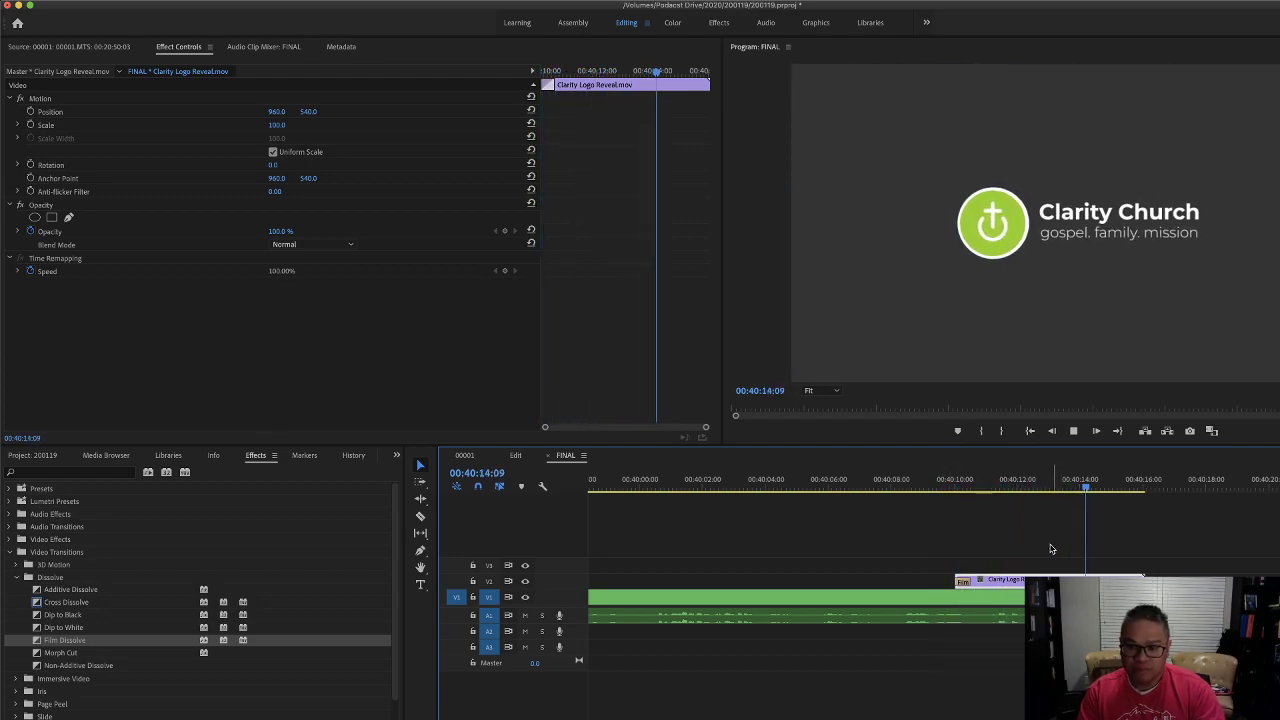
{"action": "key", "text": "space"}
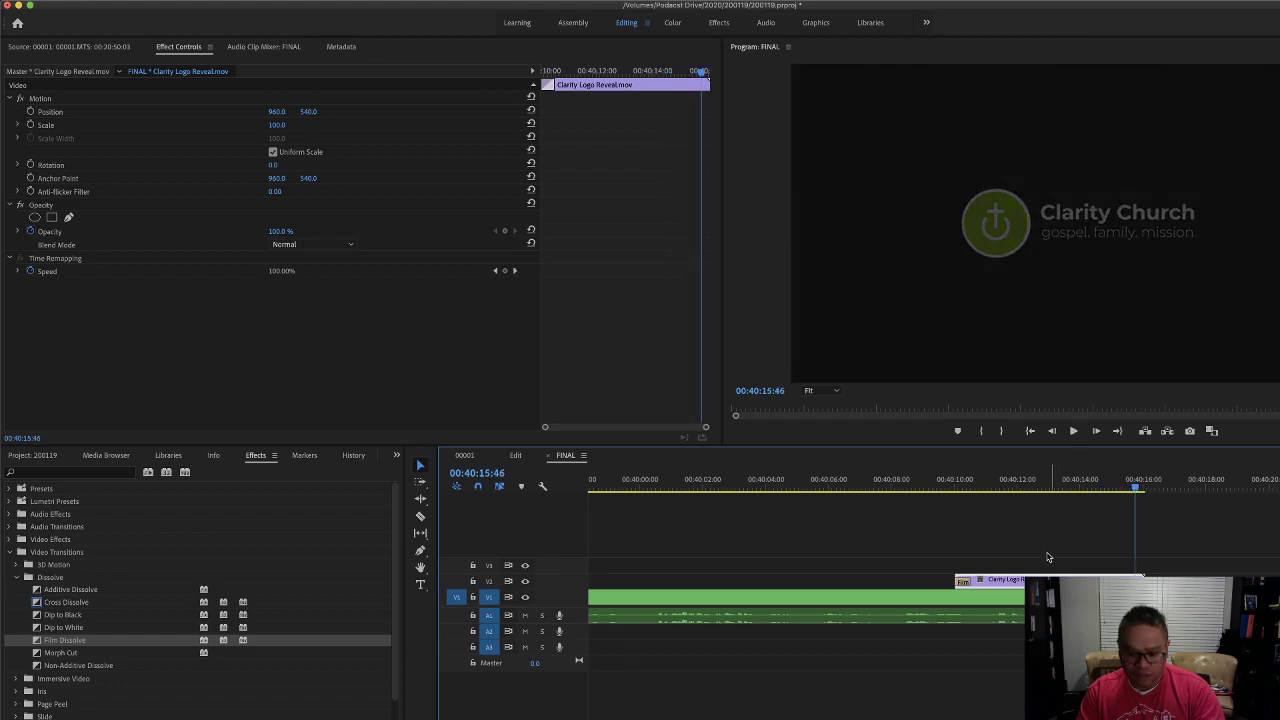
Save the project and open the media export settings for the FINAL sequence.
{"action": "key", "text": "super+s"}
{"action": "left_click", "coordinate": [115, 0]}
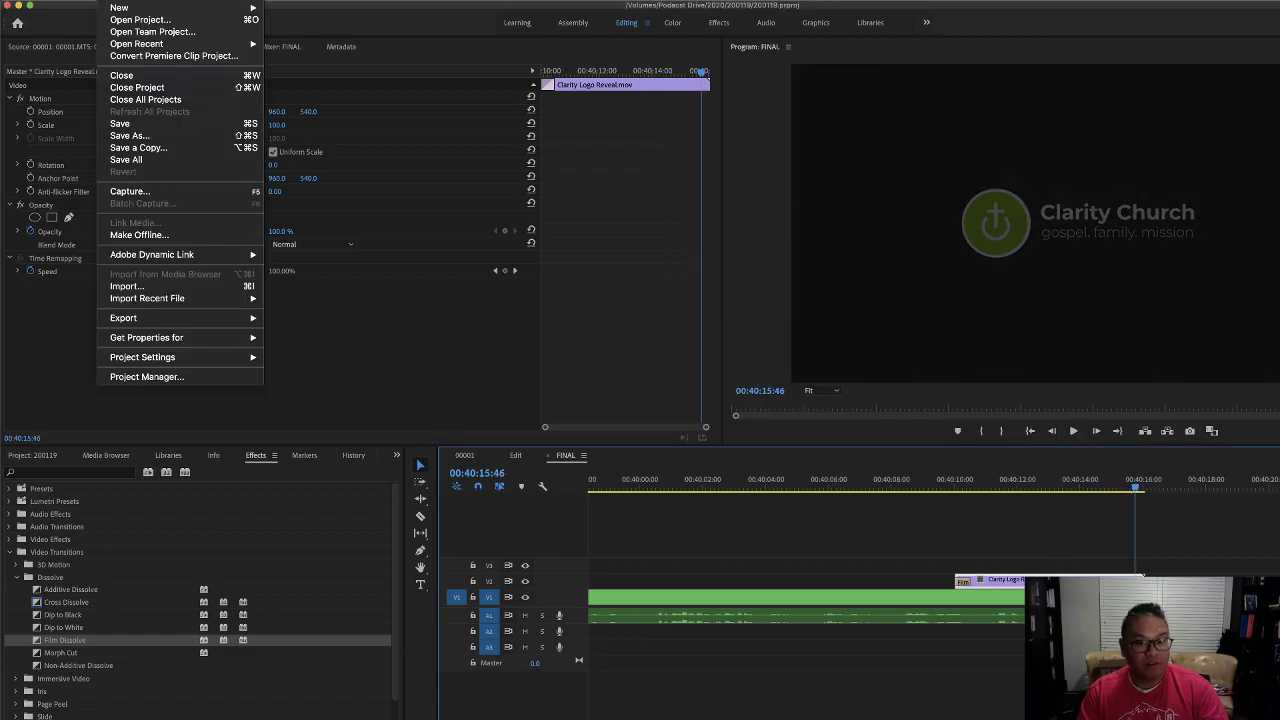
{"action": "mouse_move", "coordinate": [198, 320]}
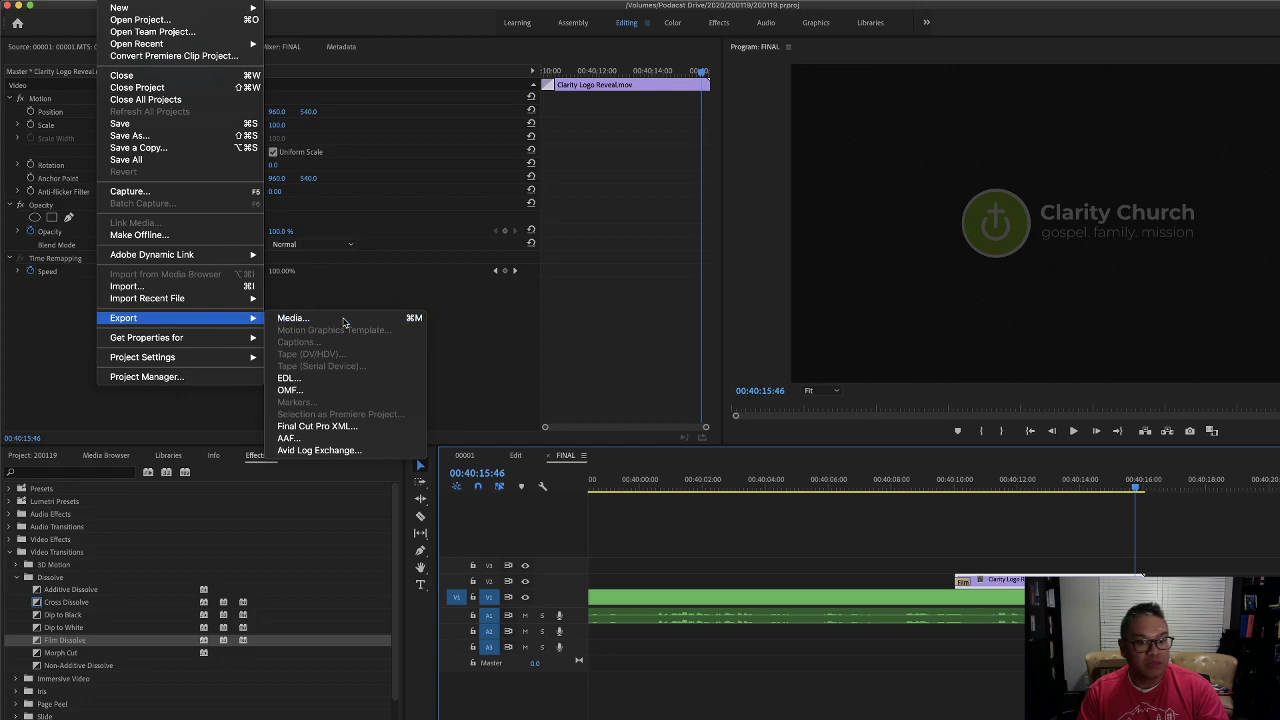
{"action": "left_click", "coordinate": [361, 324]}
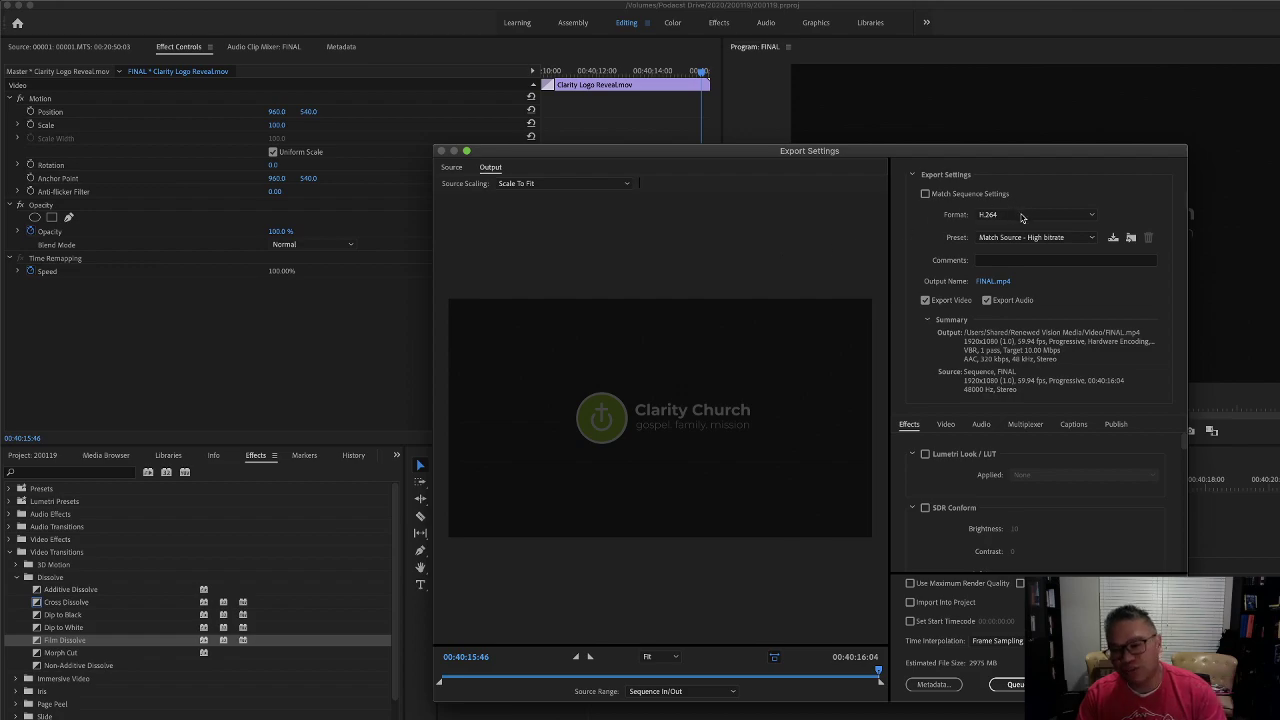
Set the H.264 export preset to Vimeo 1080p Full HD.
{"action": "left_click", "coordinate": [1024, 237]}
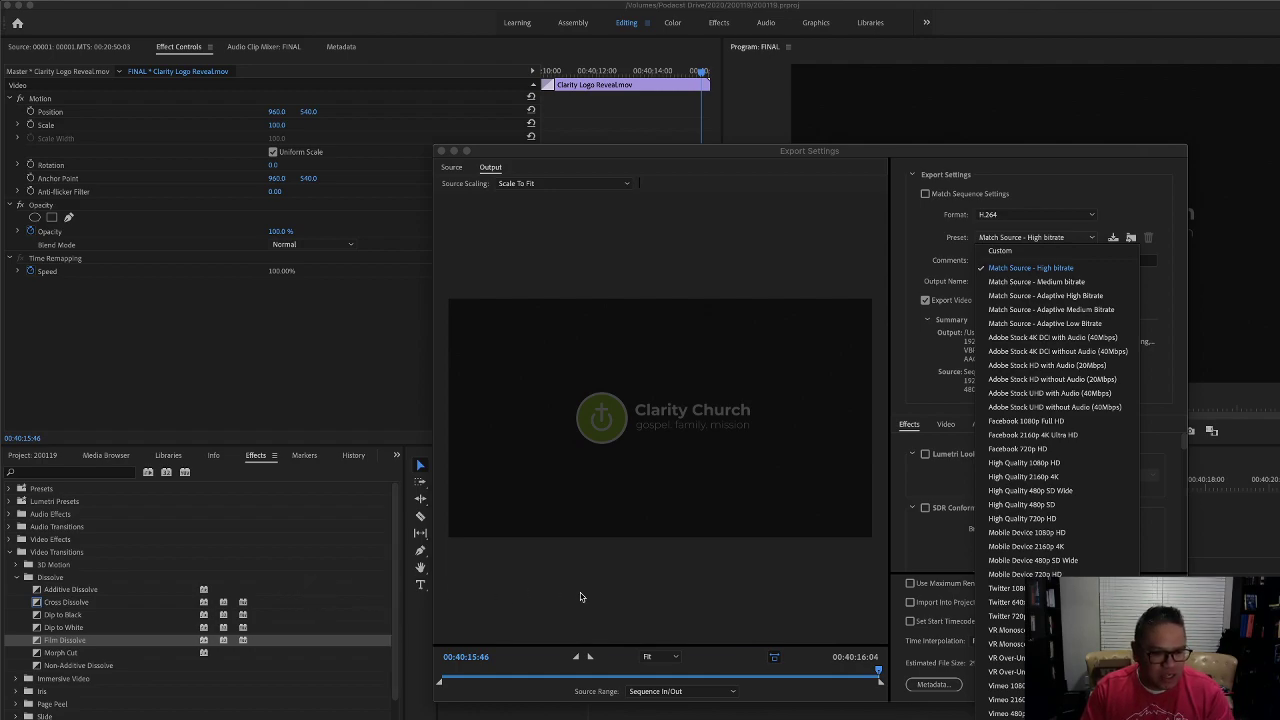
{"action": "left_click", "coordinate": [938, 400]}
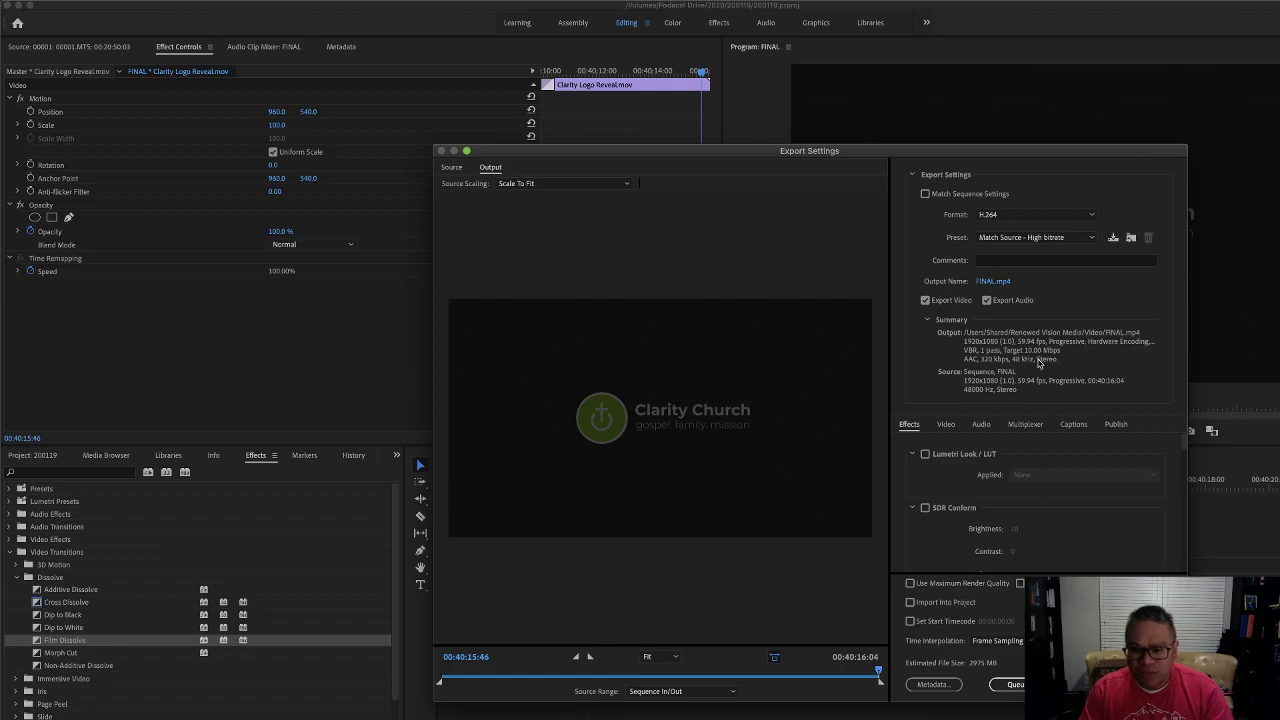
{"action": "left_click", "coordinate": [1064, 237]}
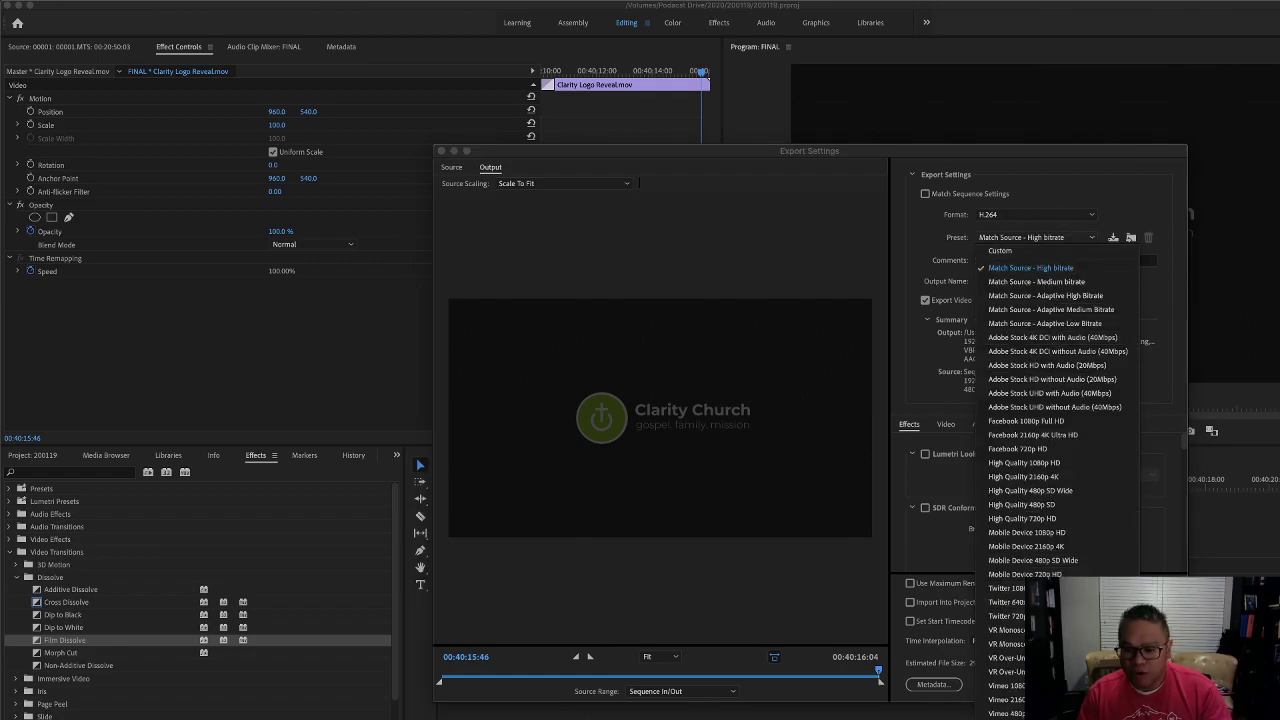
{"action": "left_click", "coordinate": [1000, 685]}
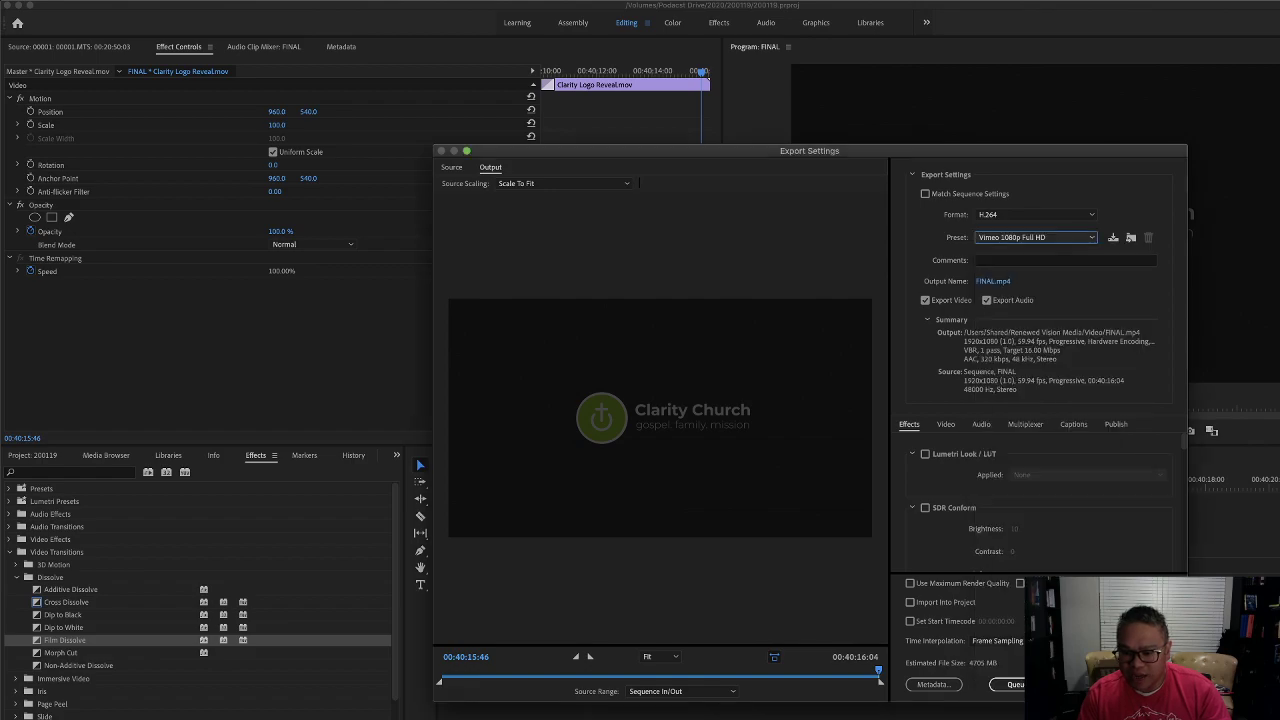
Enable Loudness Normalization for the export and queue FINAL.mp4 for encoding.
{"action": "scroll", "coordinate": [960, 525], "scroll_direction": "down", "scroll_amount": 10}
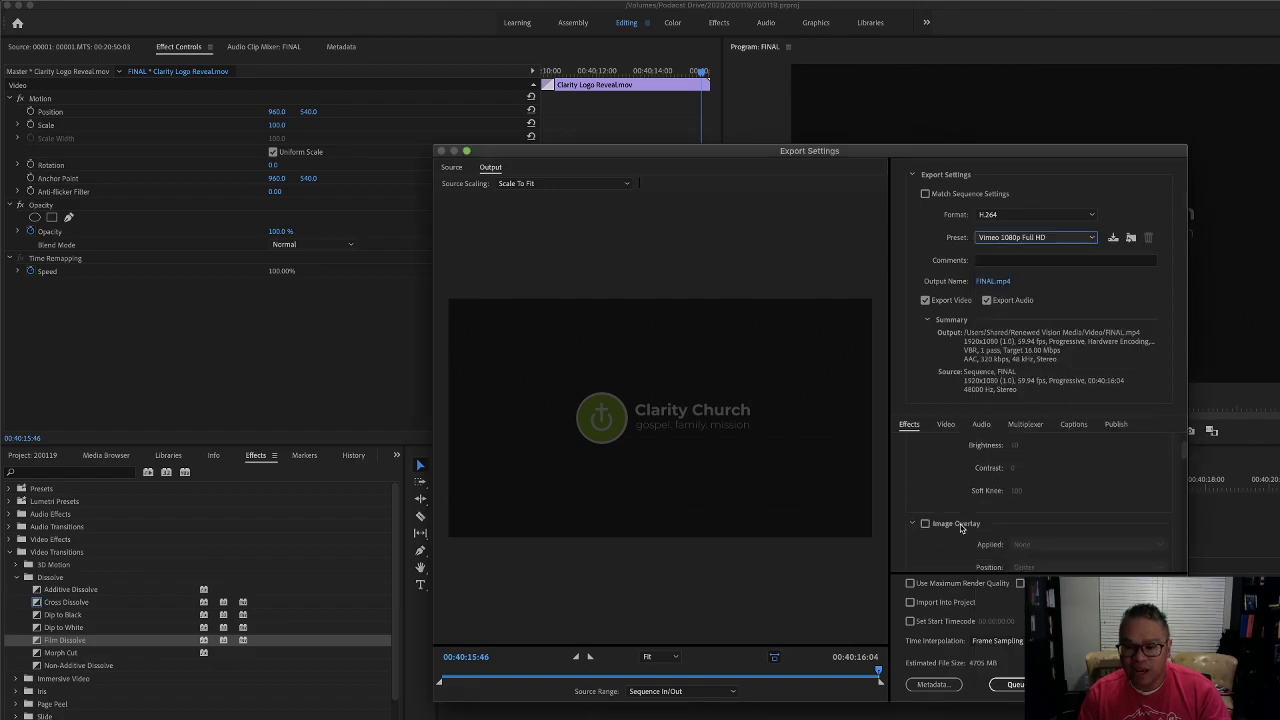
{"action": "scroll", "coordinate": [960, 527], "scroll_direction": "down", "scroll_amount": 5}
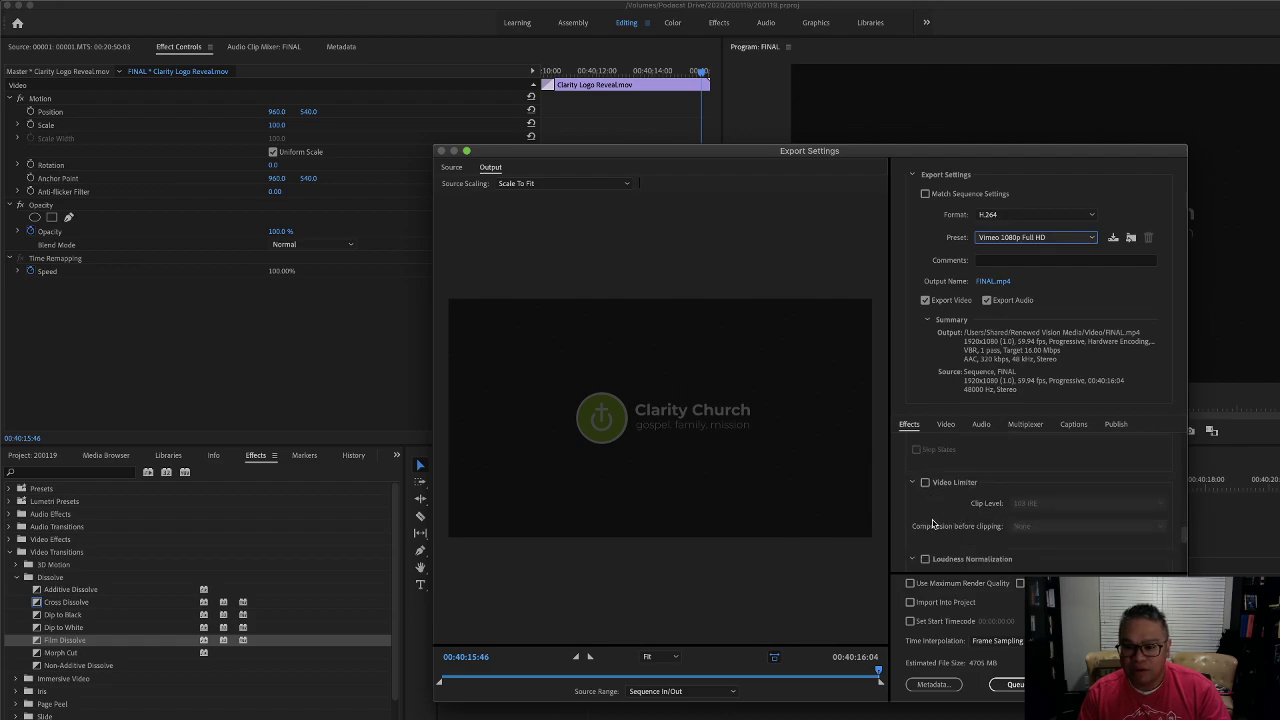
{"action": "scroll", "coordinate": [932, 524], "scroll_direction": "down", "scroll_amount": 1}
{"action": "left_click", "coordinate": [925, 545]}
{"action": "left_click", "coordinate": [1016, 685]}
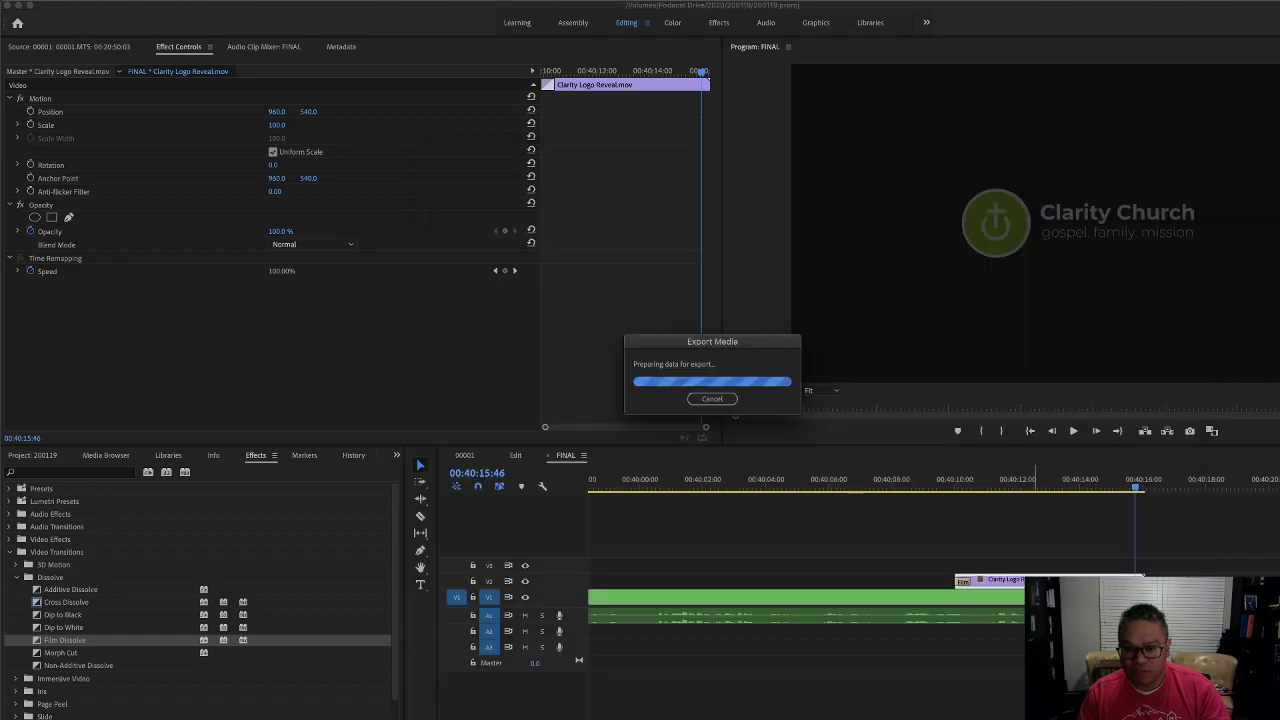